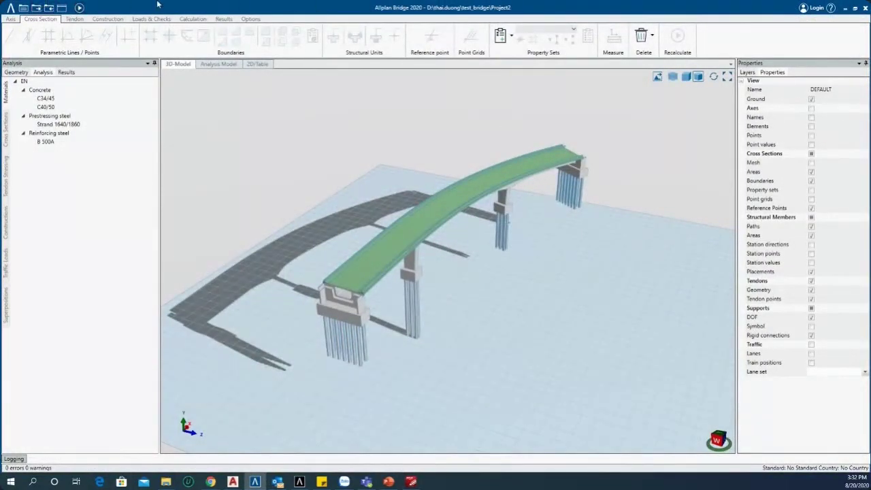
# - Look through the available axis, cross section, tendon, construction, and loads and checks commands
pyautogui.click(12, 19)
pyautogui.click(39, 19)
pyautogui.click(75, 19)
pyautogui.click(108, 19)
pyautogui.click(151, 19)
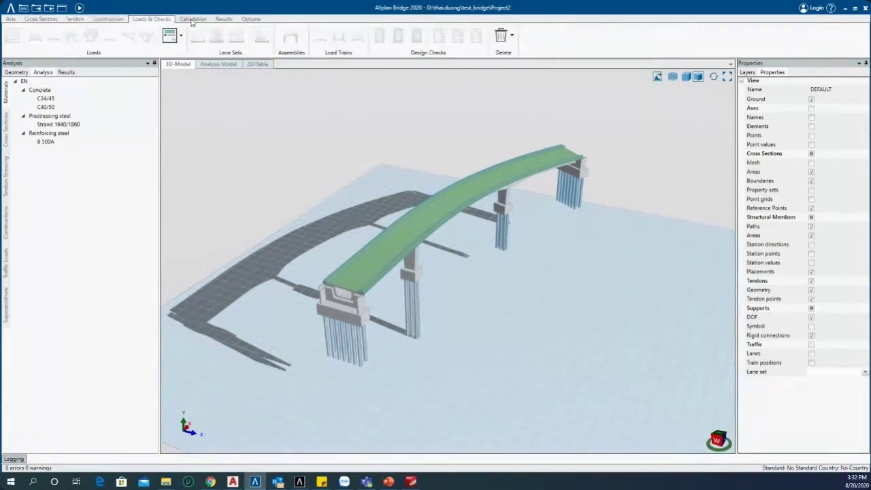
pyautogui.click(10, 20)
pyautogui.click(30, 22)
pyautogui.click(75, 19)
pyautogui.click(108, 19)
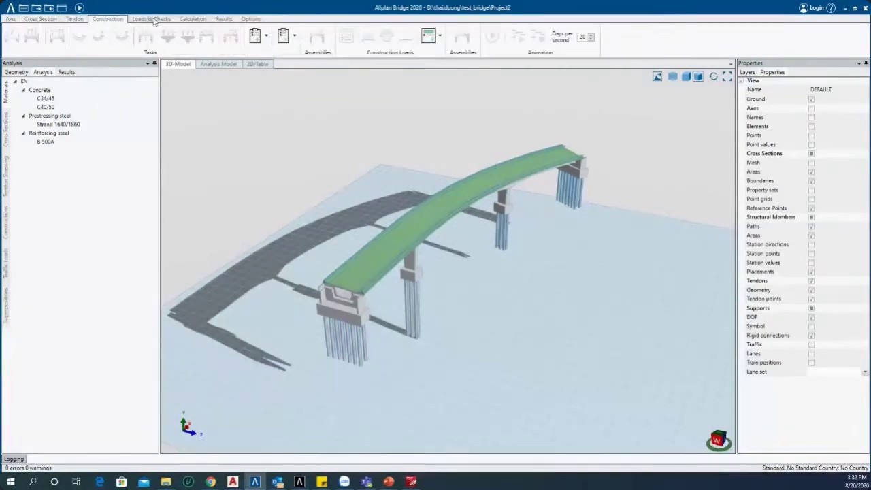
pyautogui.click(151, 19)
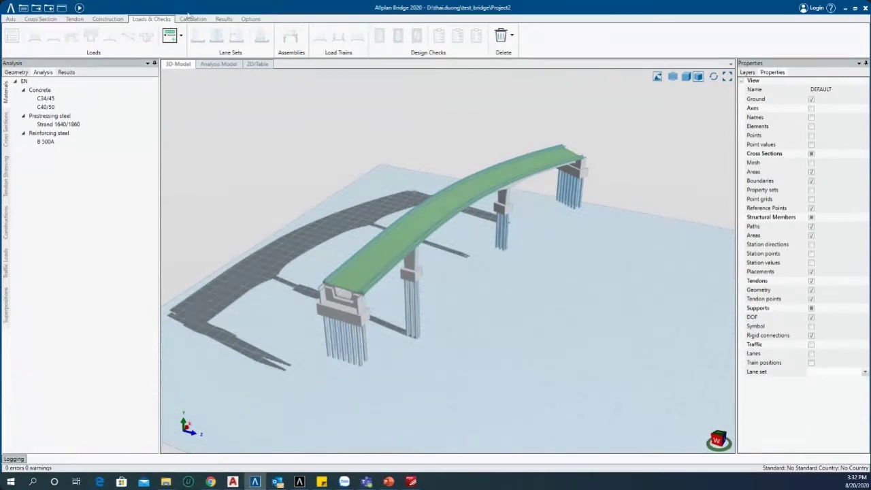
pyautogui.click(10, 19)
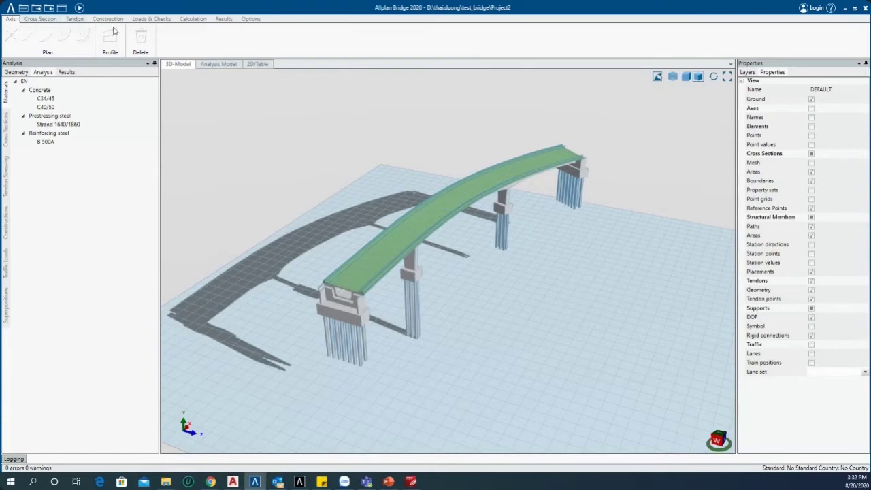
pyautogui.click(77, 19)
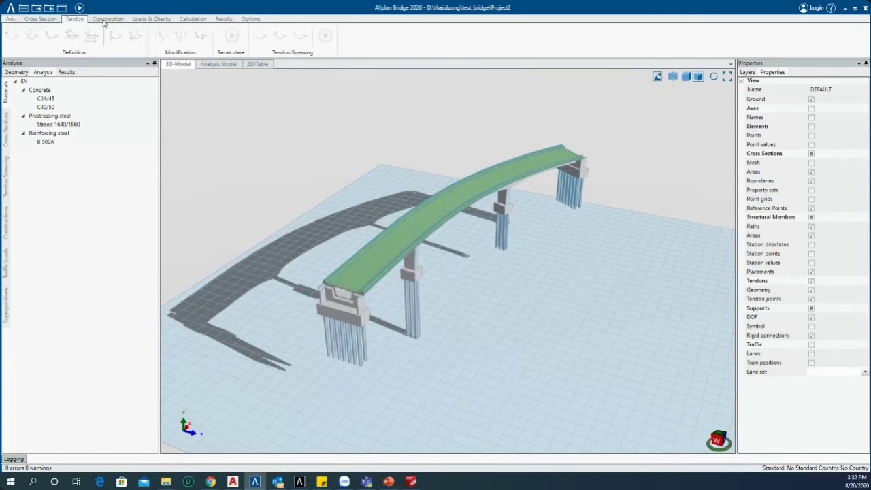
pyautogui.click(107, 19)
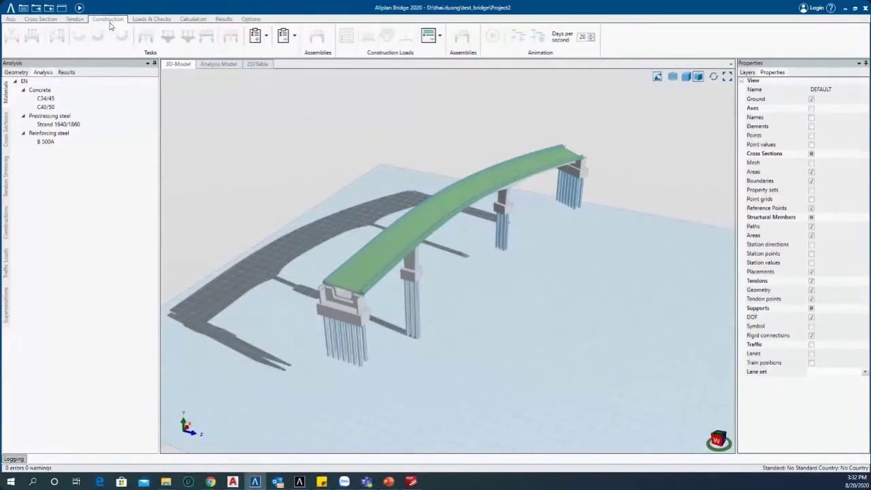
pyautogui.click(150, 20)
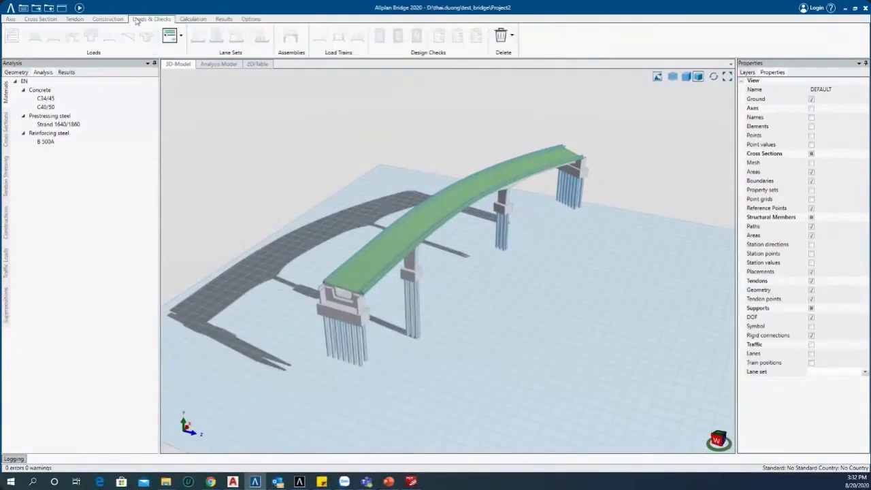
# - Set the project's design standard to BS EN (UK) in the project settings and save them
pyautogui.click(191, 20)
pyautogui.click(251, 21)
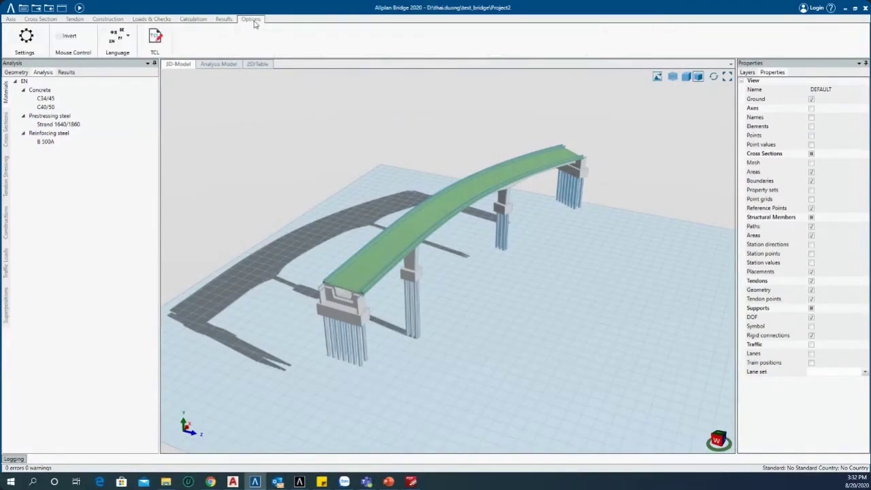
pyautogui.click(26, 41)
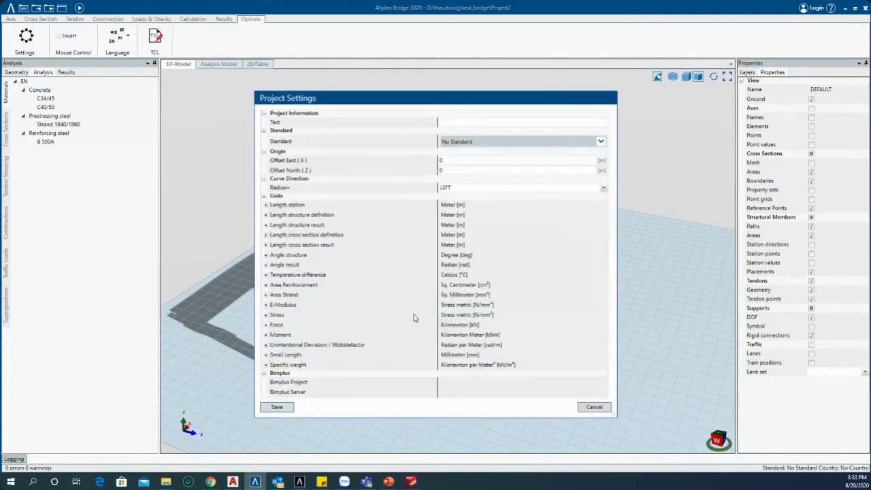
pyautogui.click(468, 122)
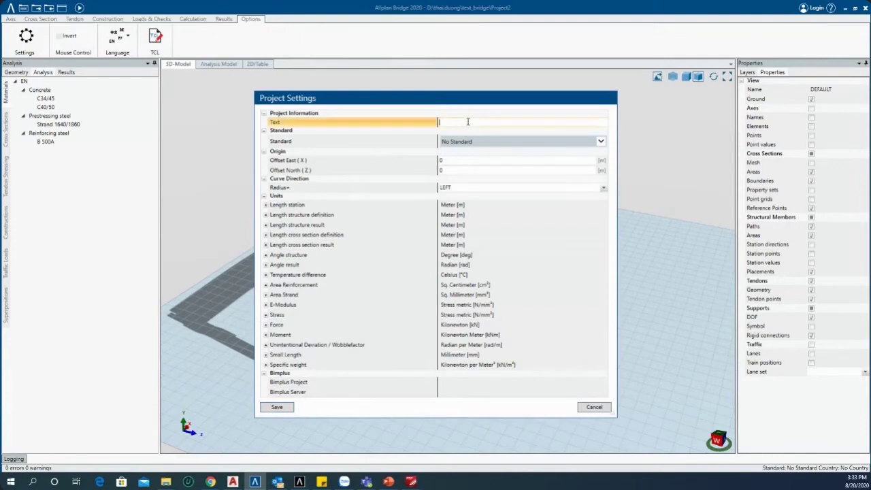
pyautogui.click(469, 142)
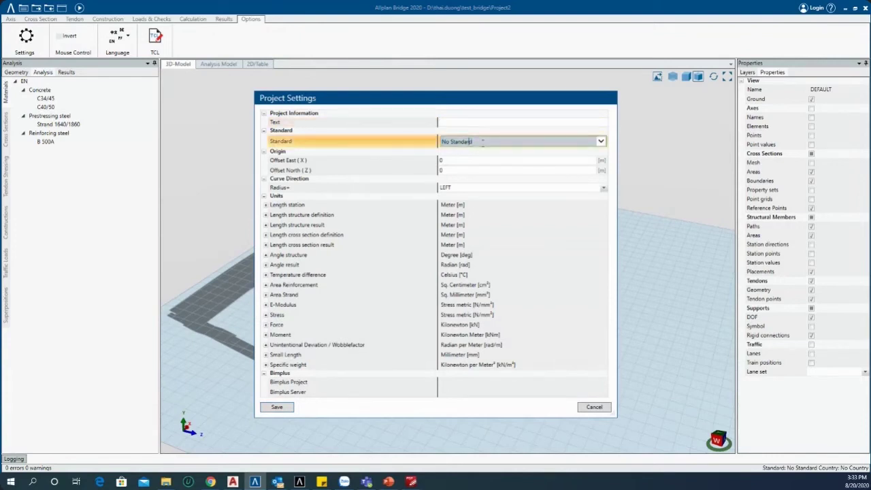
pyautogui.click(601, 142)
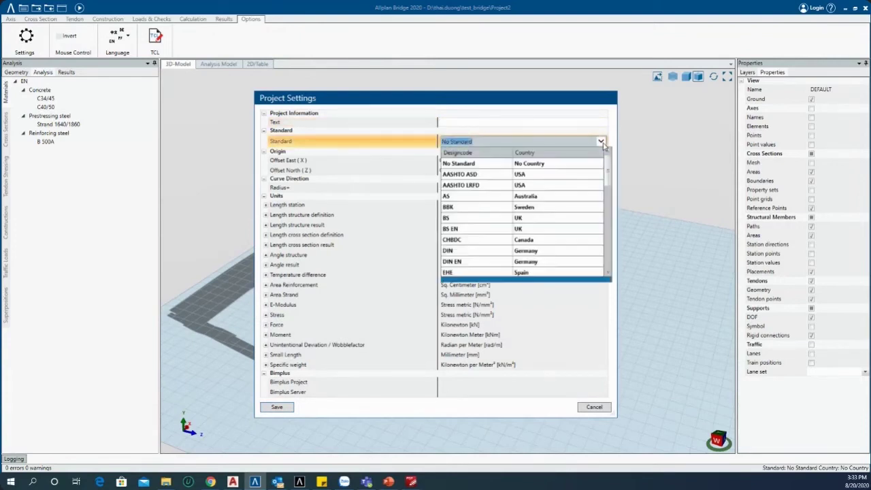
pyautogui.click(525, 227)
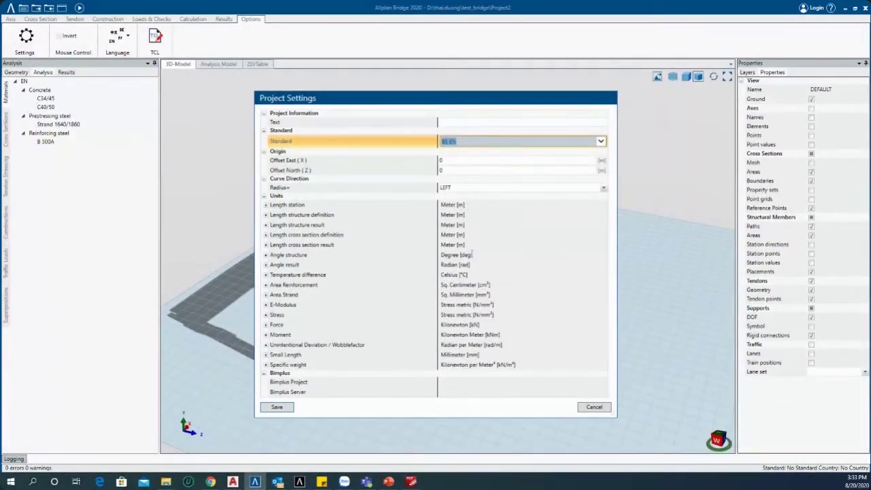
pyautogui.moveTo(481, 417); pyautogui.dragTo(480, 440)
pyautogui.click(474, 224)
pyautogui.click(461, 206)
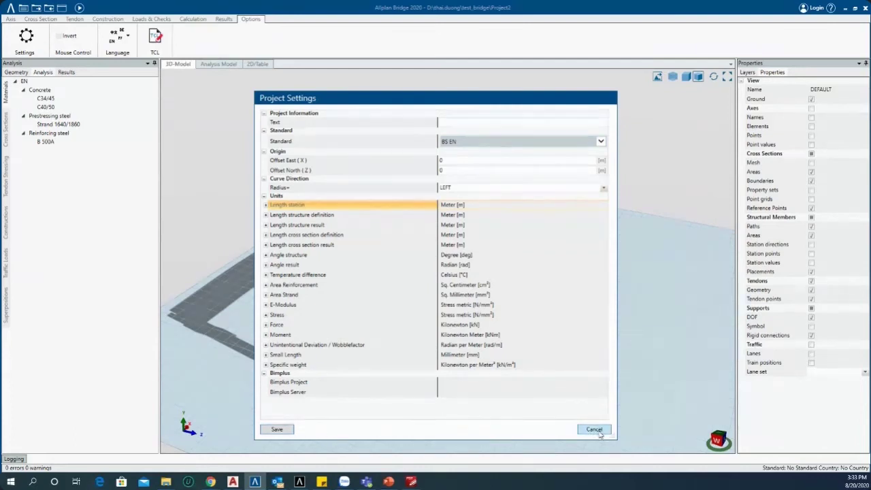
pyautogui.click(288, 432)
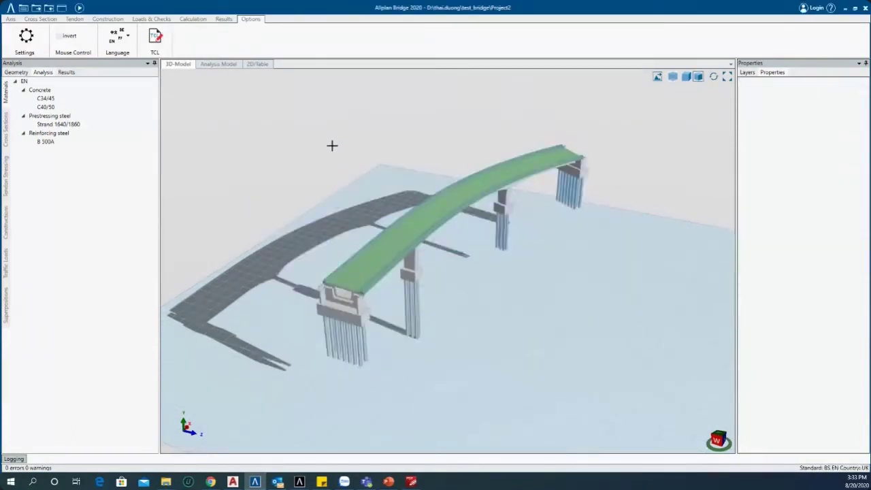
# - Show the geometry structure tree and collapse its Axes, Cross Sections, Variations and Structural Members branches
pyautogui.click(15, 72)
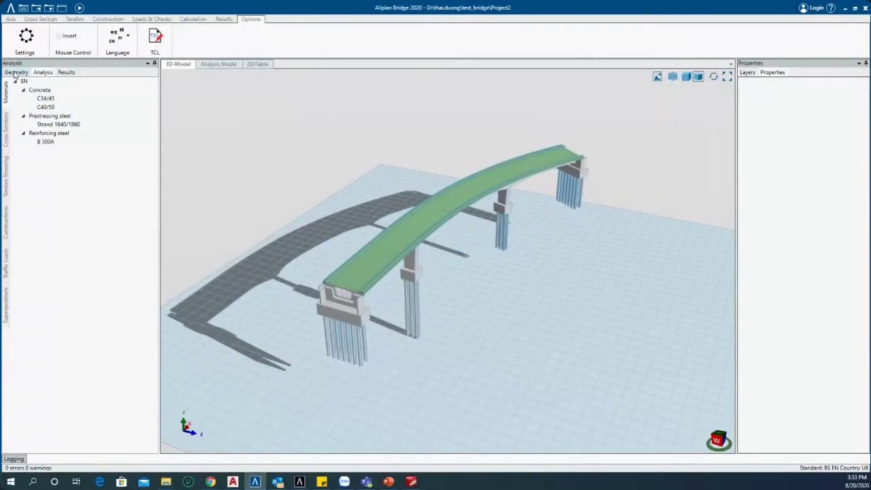
pyautogui.click(9, 18)
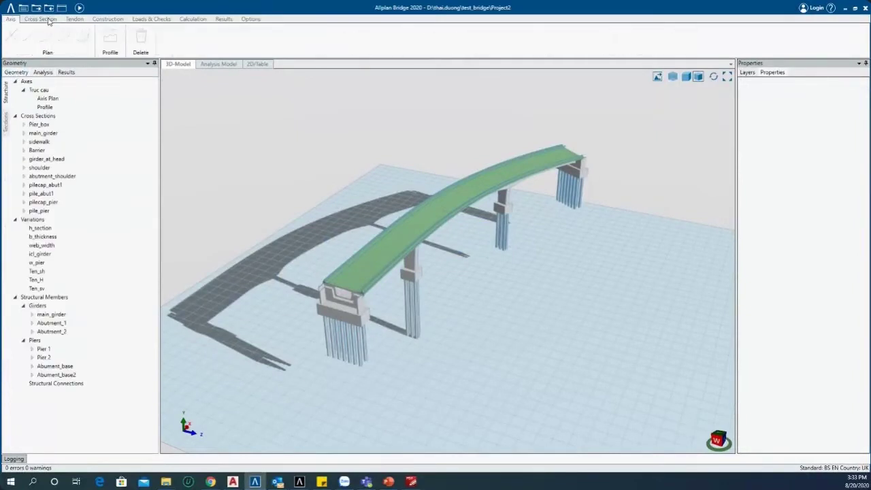
pyautogui.click(40, 19)
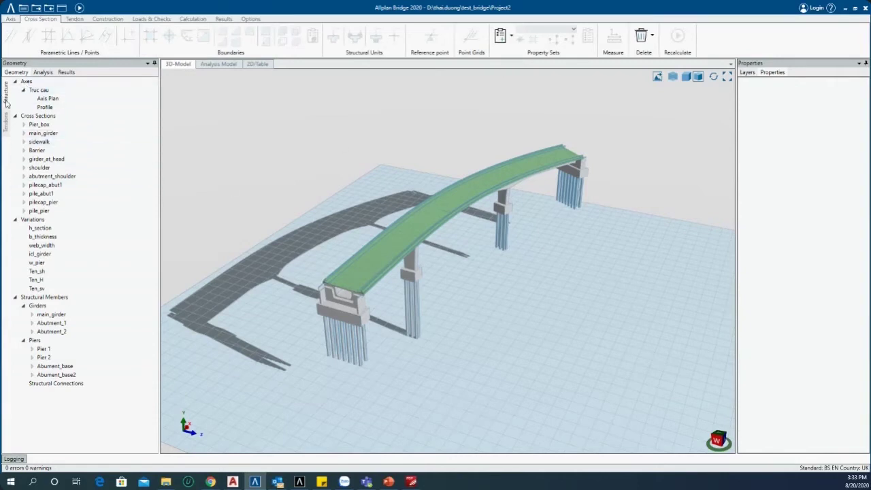
pyautogui.click(65, 73)
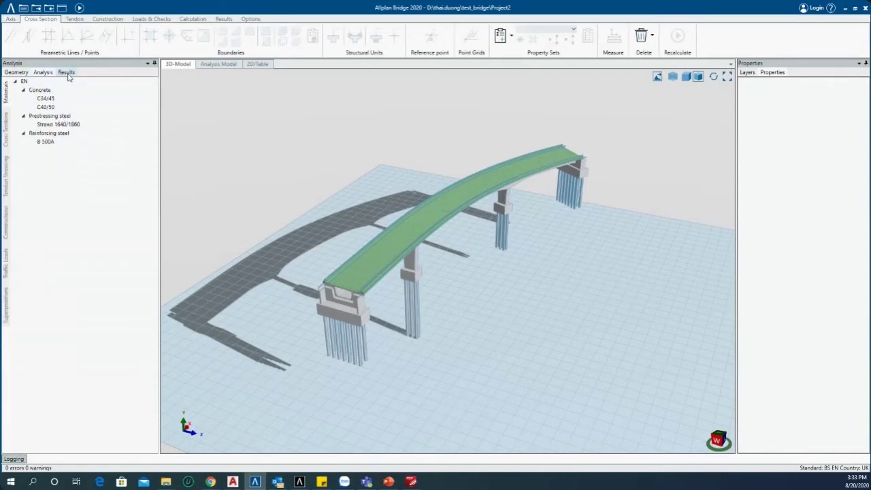
pyautogui.click(19, 74)
pyautogui.click(15, 81)
pyautogui.click(15, 90)
pyautogui.click(15, 99)
pyautogui.click(16, 108)
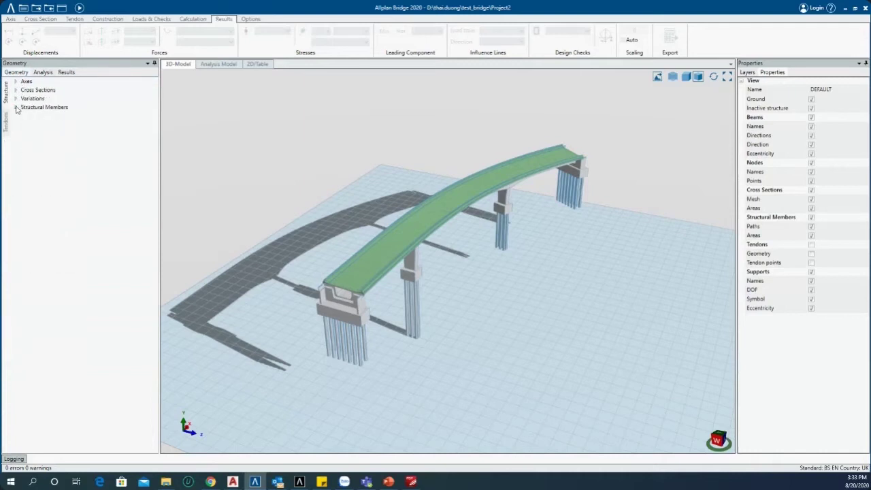
# - View the plan alignment and the vertical profile of the Truc cau axis
pyautogui.click(15, 81)
pyautogui.doubleClick(25, 82)
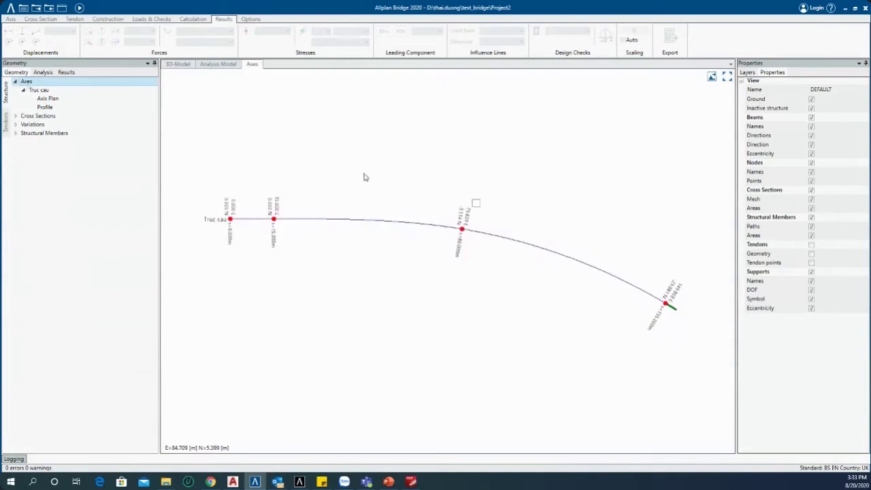
pyautogui.click(47, 100)
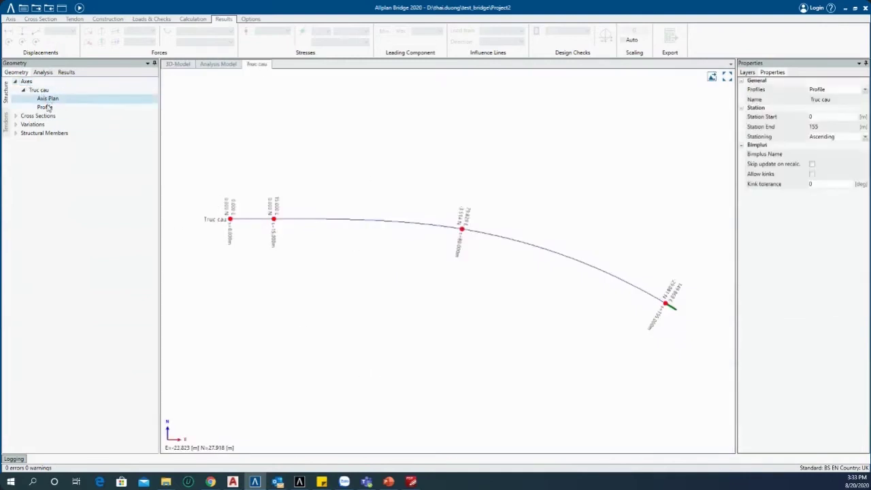
pyautogui.click(45, 107)
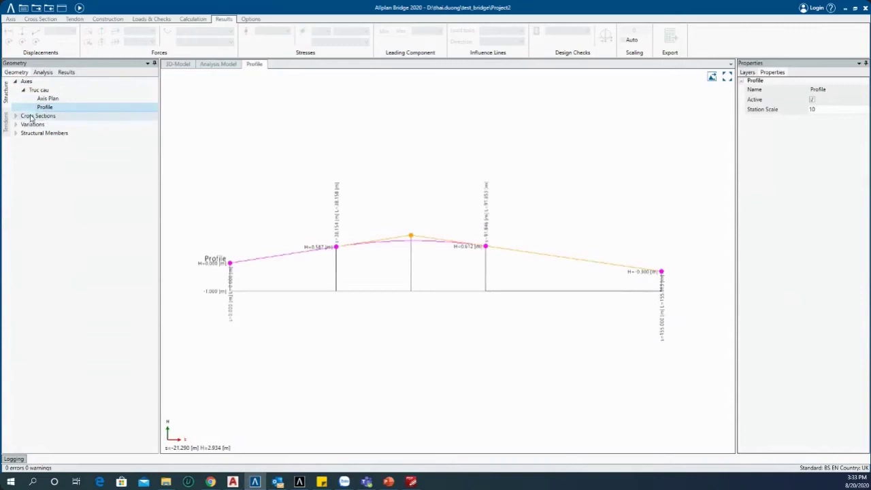
# - List the bridge's cross sections and view the main_girder and Barrier section drawings
pyautogui.click(15, 117)
pyautogui.click(32, 117)
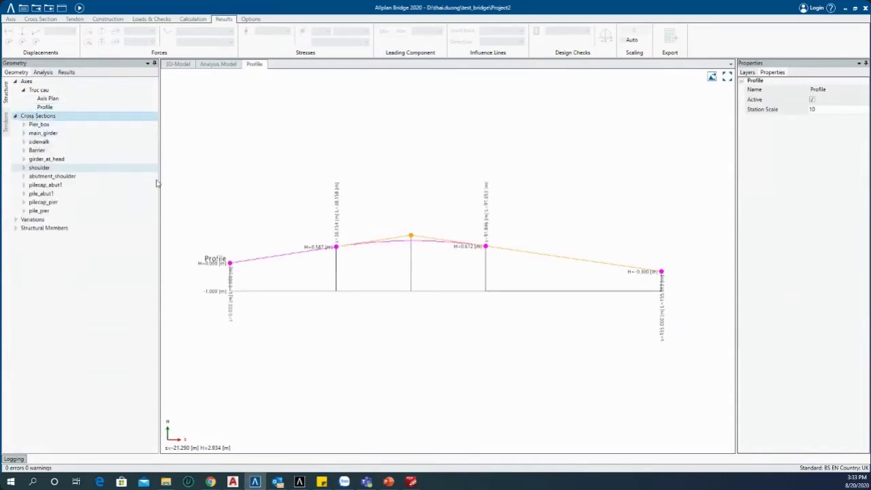
pyautogui.click(38, 124)
pyautogui.click(42, 133)
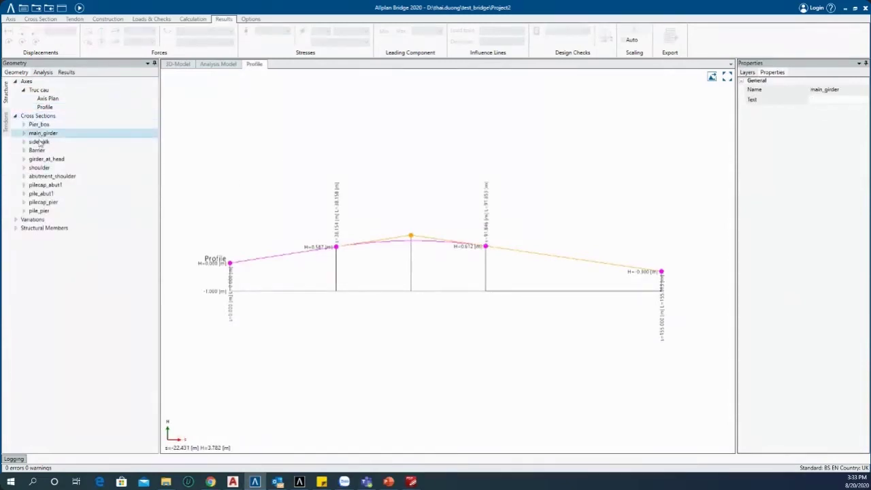
pyautogui.click(37, 150)
pyautogui.doubleClick(43, 133)
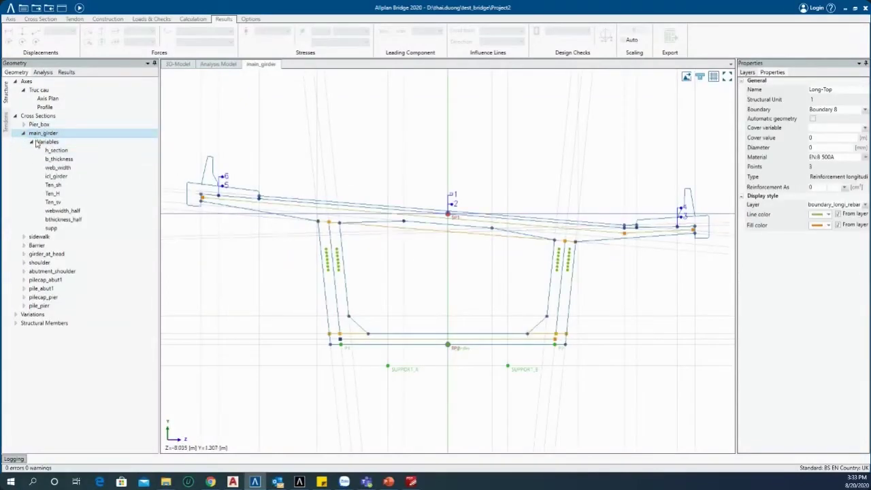
pyautogui.click(24, 133)
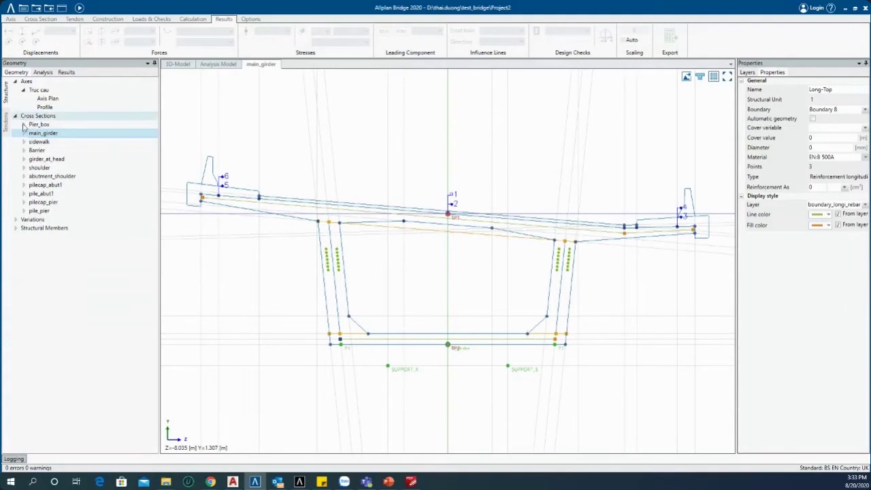
pyautogui.doubleClick(36, 150)
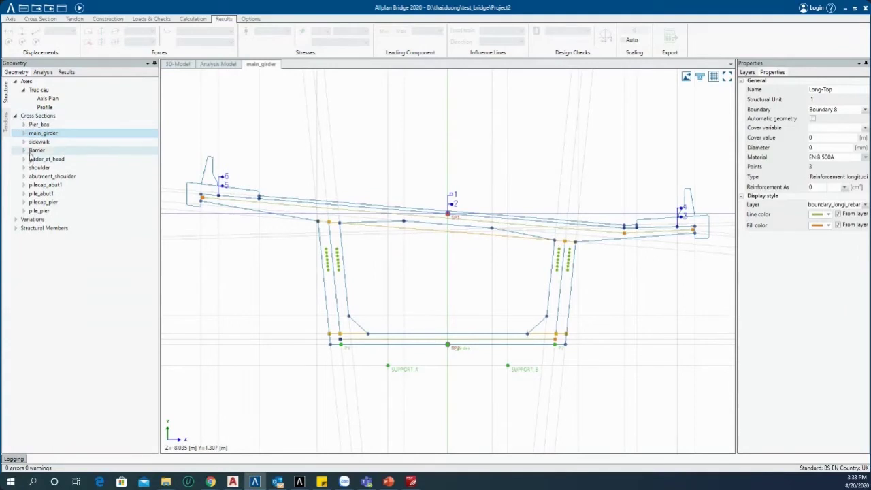
# - List the variations and examine the h_section variation's graph and table, then select Ten_sh
pyautogui.click(15, 115)
pyautogui.doubleClick(23, 129)
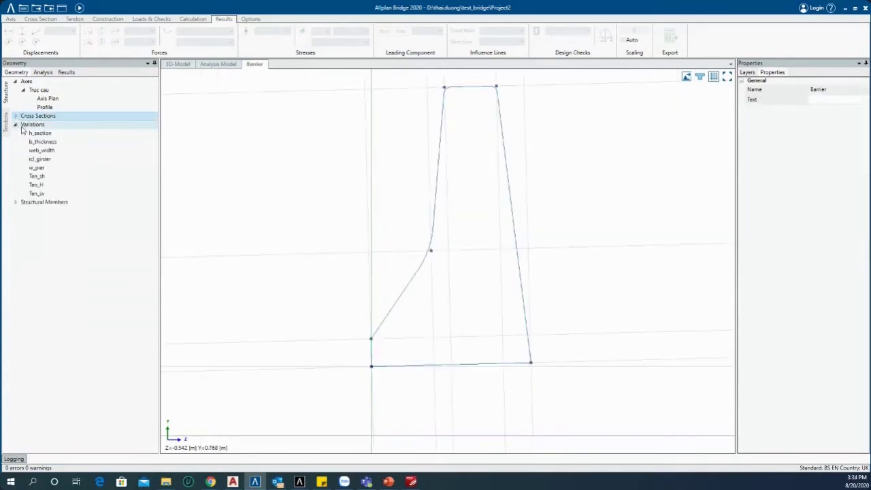
pyautogui.click(30, 126)
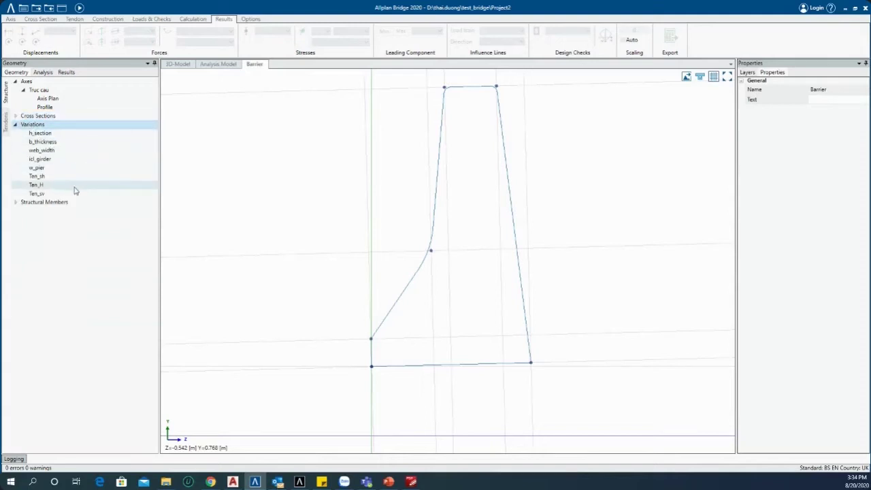
pyautogui.click(49, 134)
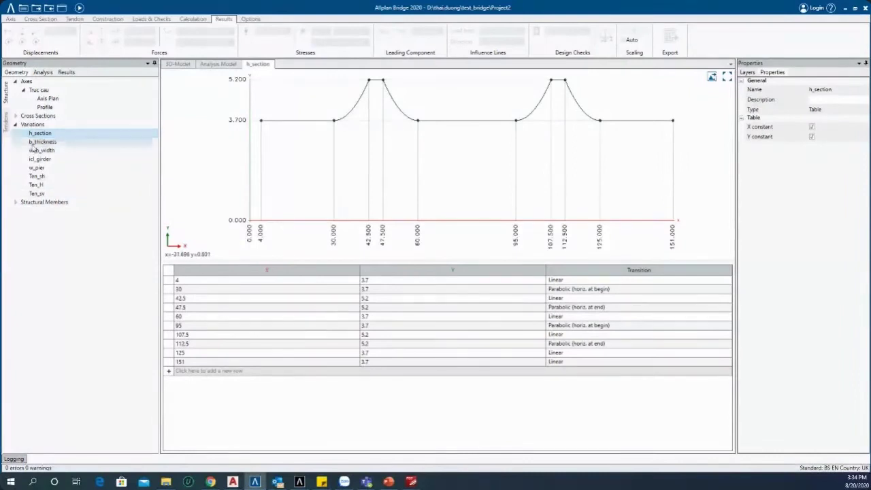
pyautogui.click(304, 285)
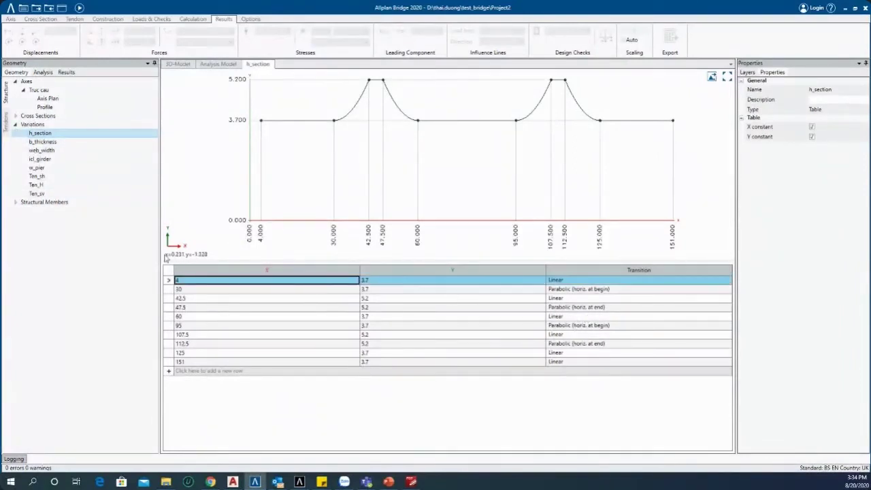
pyautogui.click(37, 176)
# - List the structural members and show the properties of the main_girder girder
pyautogui.click(15, 202)
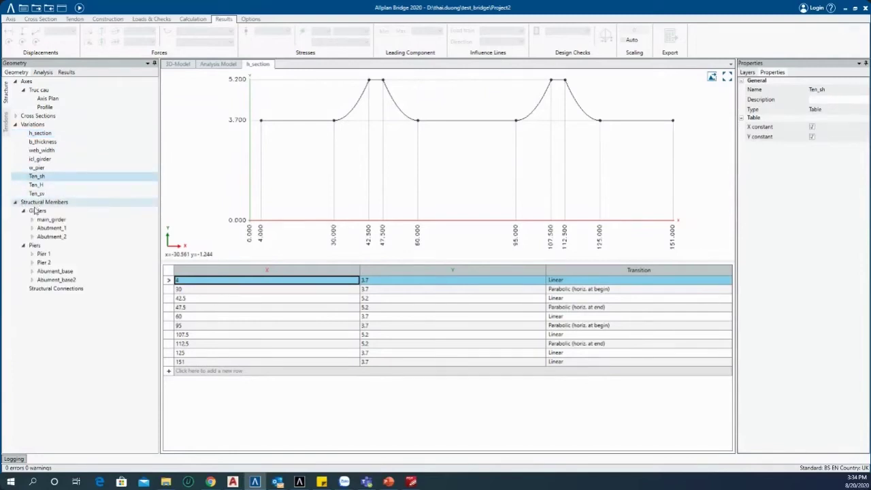
pyautogui.click(39, 203)
pyautogui.click(33, 213)
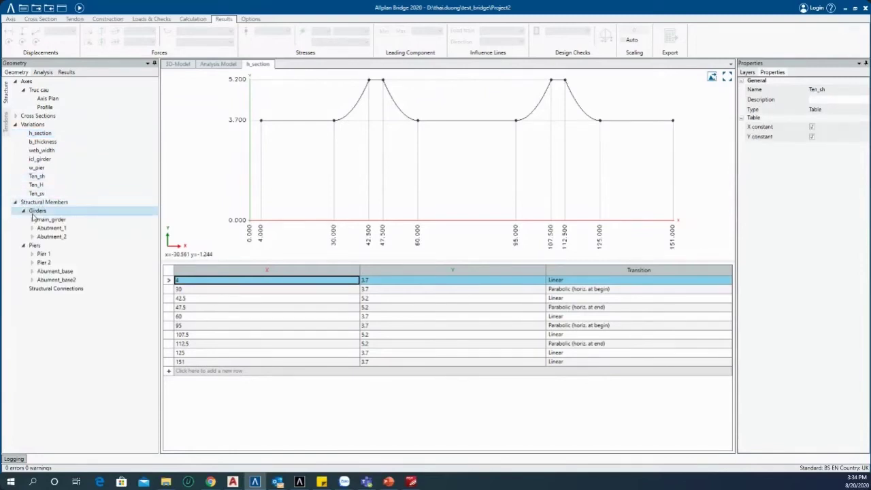
pyautogui.click(45, 219)
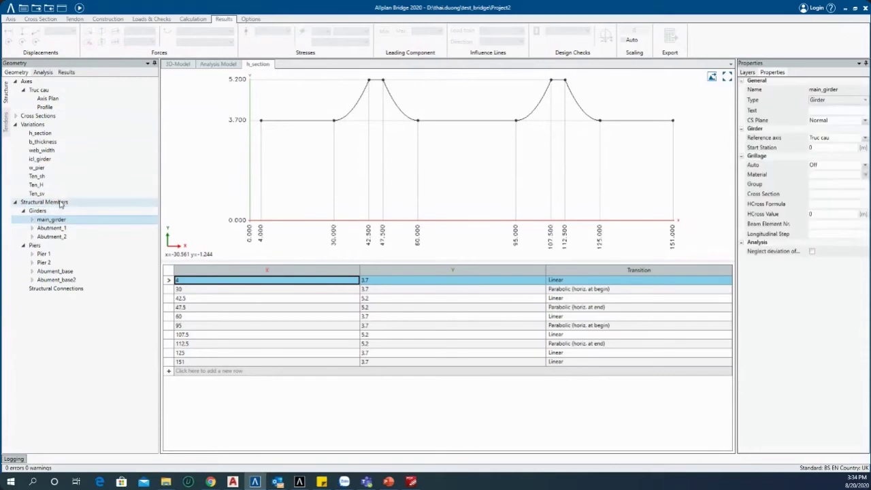
# - Expand the main_girder and Abutment_1 girders to list their stationing, cross section and variation entries
pyautogui.doubleClick(47, 221)
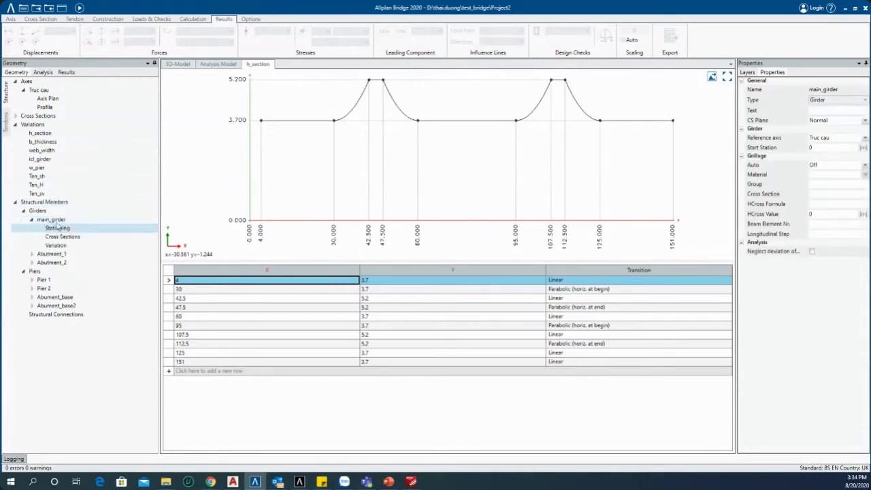
pyautogui.click(24, 211)
pyautogui.click(24, 219)
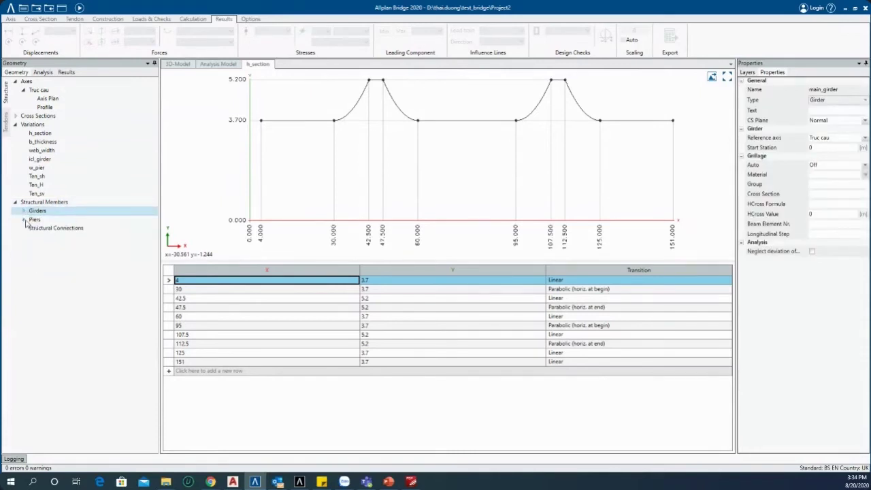
pyautogui.click(24, 210)
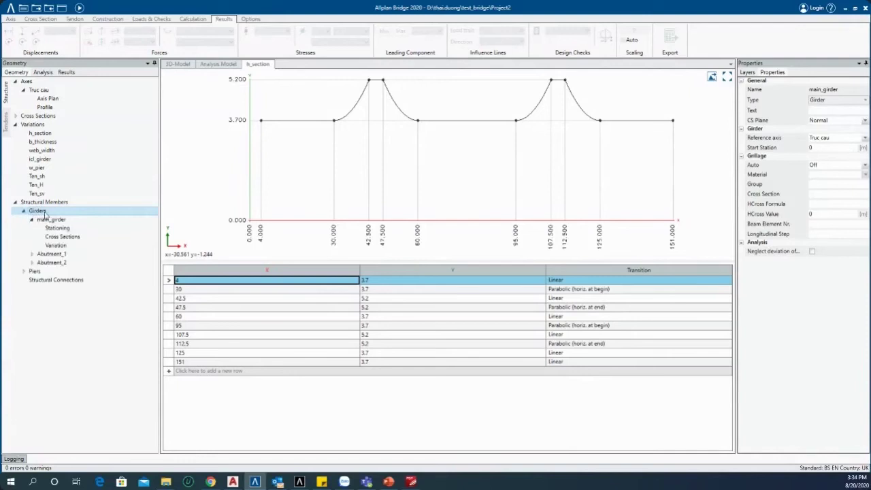
pyautogui.click(49, 219)
pyautogui.click(53, 228)
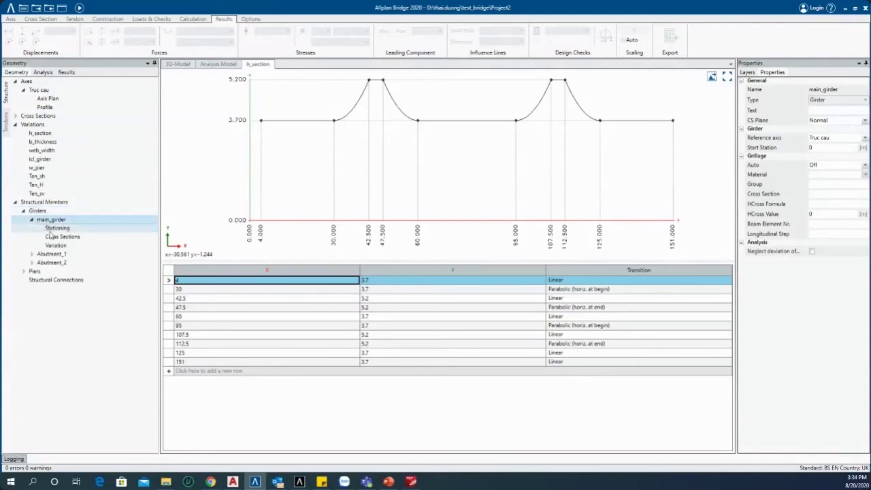
pyautogui.click(50, 254)
pyautogui.click(32, 254)
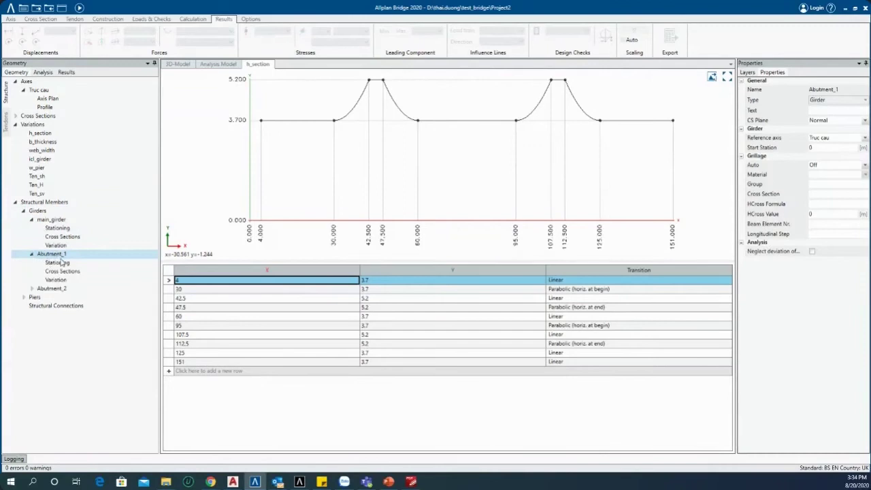
# - List the bridge's piers and show the properties of Pier 2
pyautogui.click(23, 297)
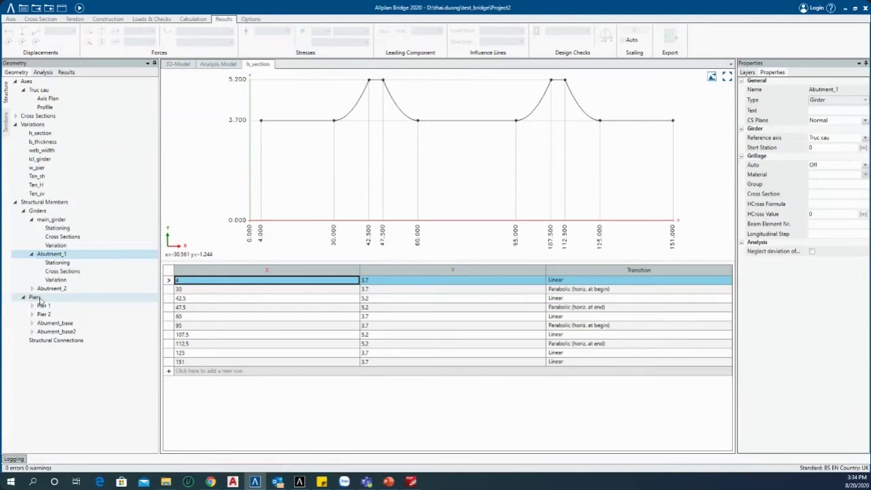
pyautogui.click(44, 305)
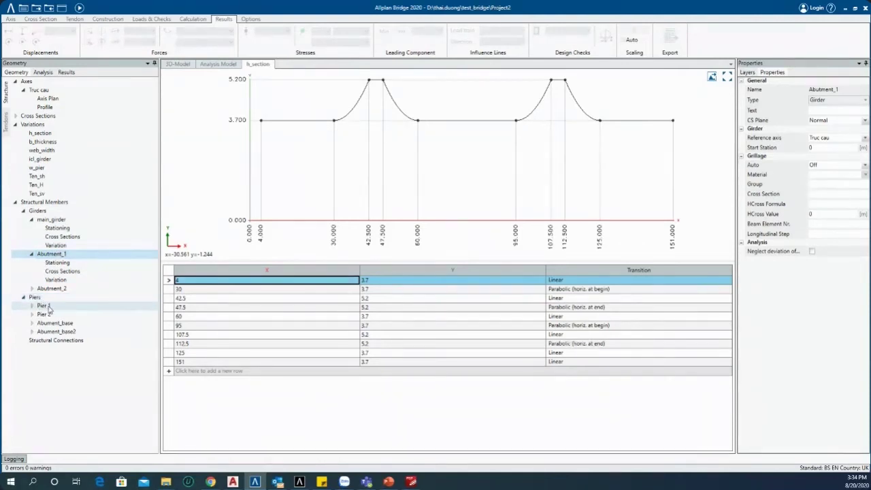
pyautogui.click(45, 314)
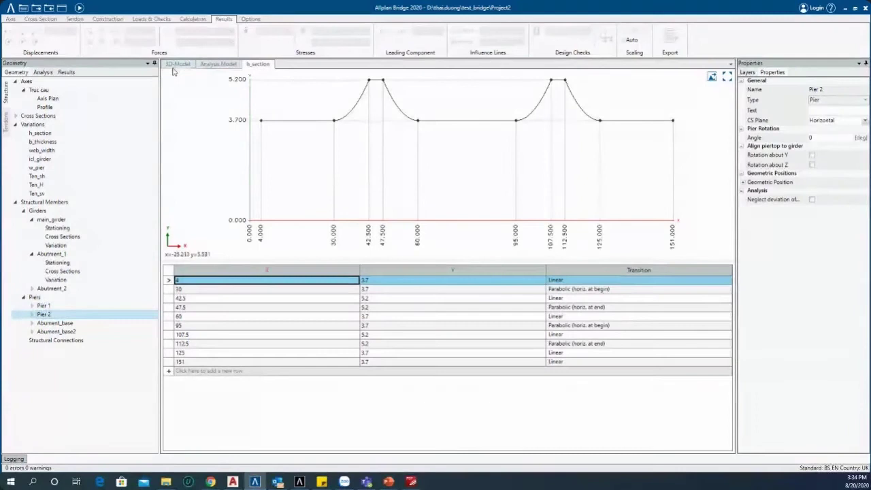
# - Examine the whole bridge in the 3D model, from the abutments and piers to the deck seen from above
pyautogui.moveTo(431, 310); pyautogui.dragTo(338, 233, button='middle')
pyautogui.scroll(3, 292, 272)
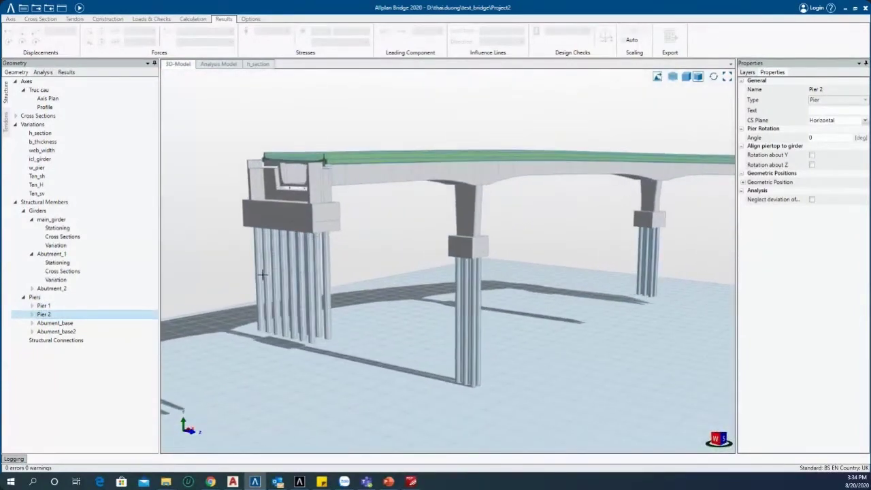
pyautogui.scroll(-3, 516, 255)
pyautogui.scroll(-3, 653, 242)
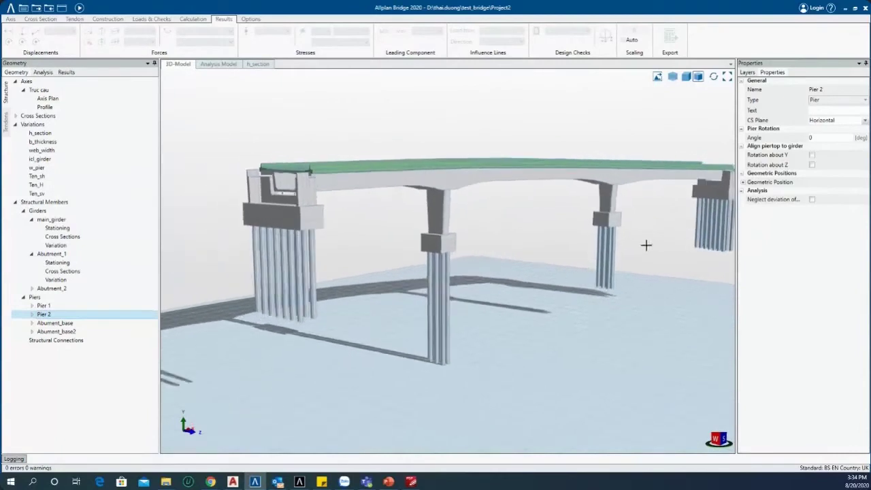
pyautogui.moveTo(509, 253); pyautogui.dragTo(579, 166, button='middle')
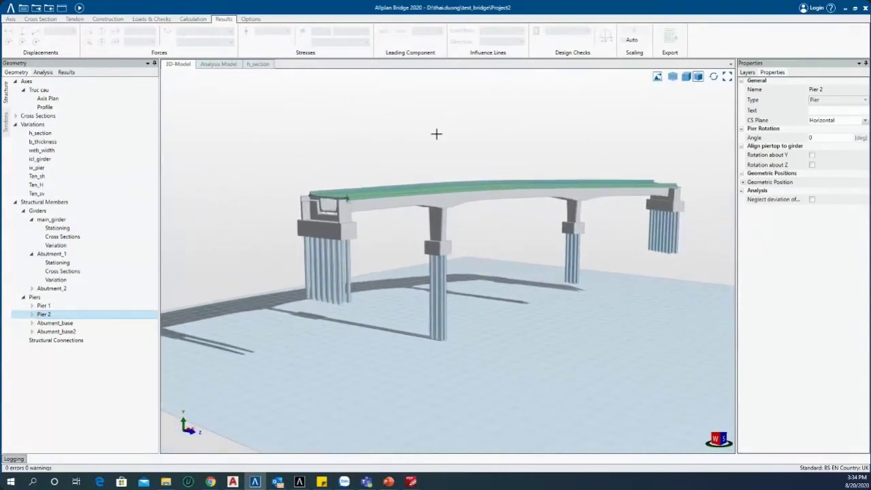
pyautogui.moveTo(637, 165)
pyautogui.mouseDown(button='middle')
pyautogui.moveTo(632, 184)
pyautogui.moveTo(695, 234)
pyautogui.moveTo(639, 188)
pyautogui.mouseUp(button='middle')
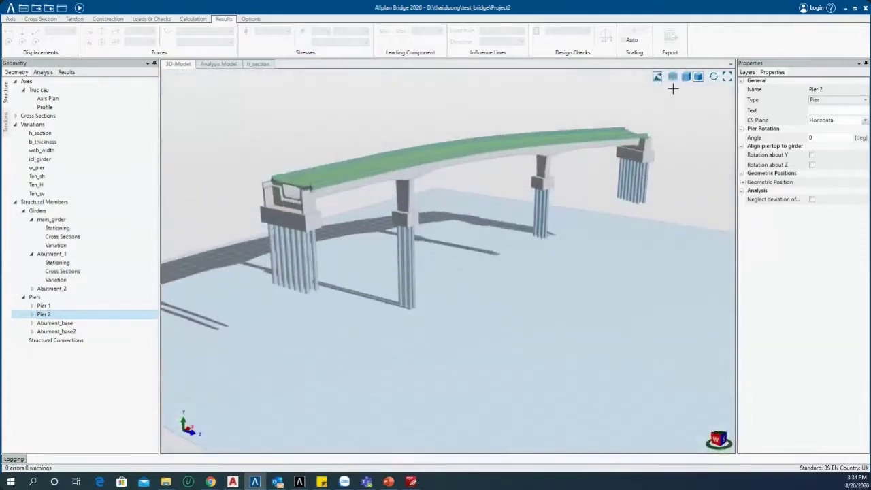
# - Show the 3D model in transparent display, then return it to solid display
pyautogui.click(672, 77)
pyautogui.scroll(4, 376, 175)
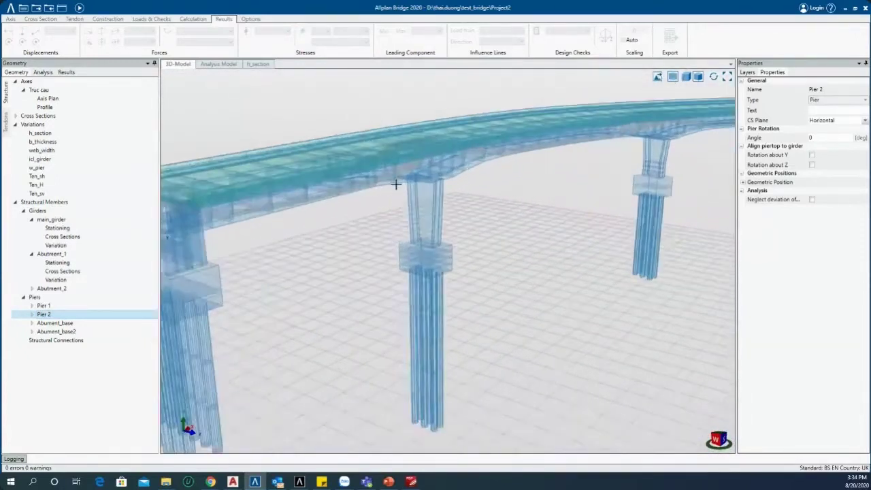
pyautogui.click(672, 77)
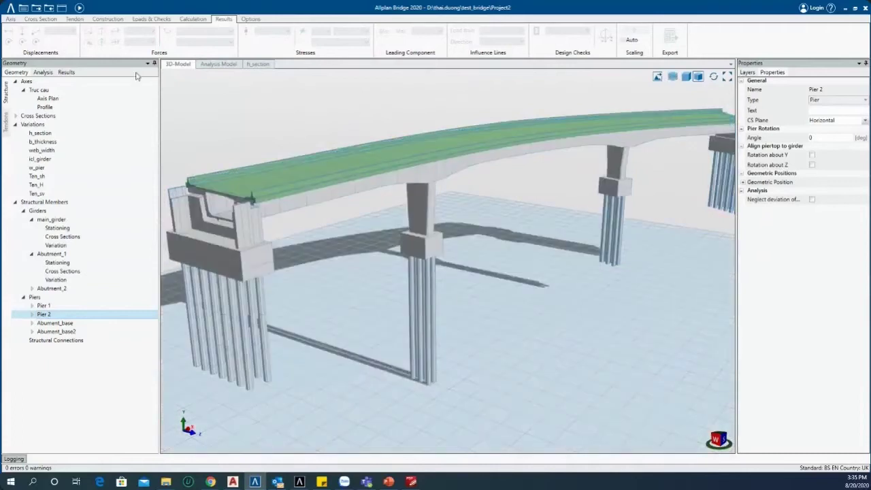
# - View the analysis model and the h_section variation graph, then return to the 3D model
pyautogui.click(229, 65)
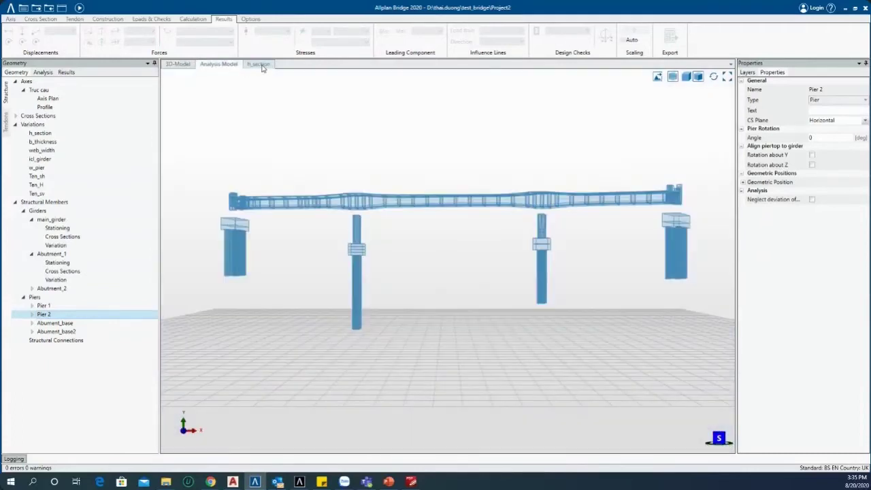
pyautogui.click(260, 65)
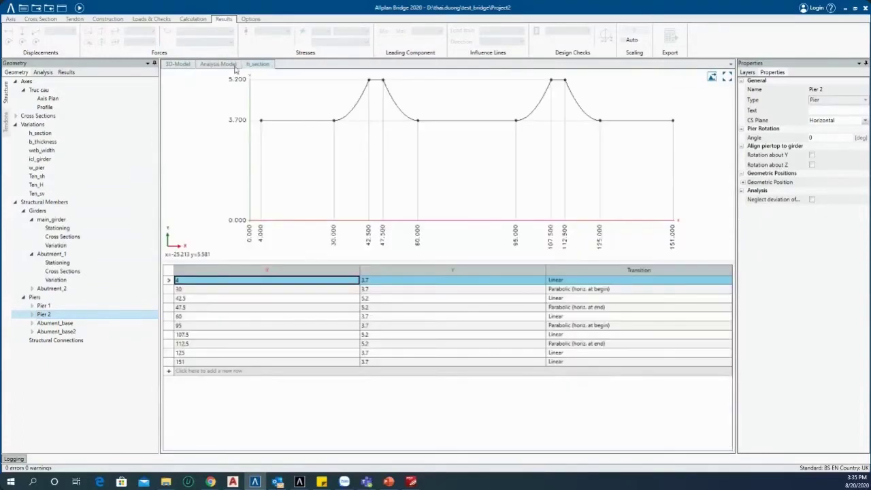
pyautogui.click(178, 65)
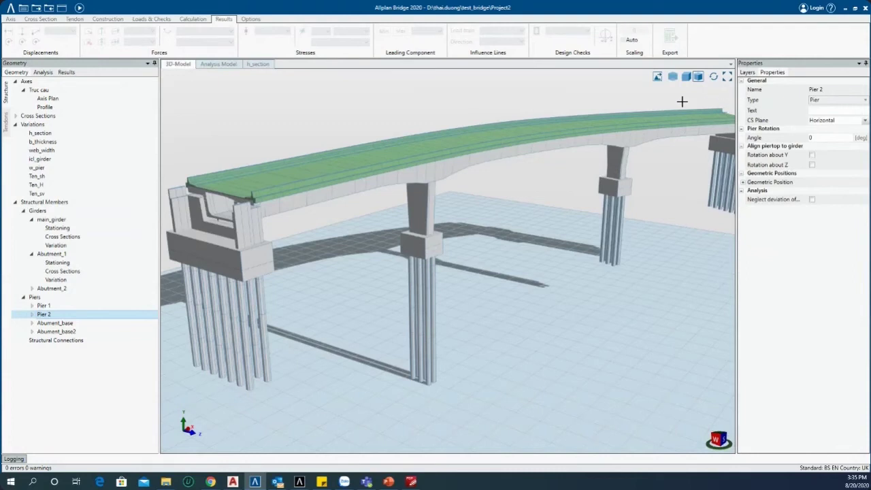
# - Show the display settings of the 3D model's DEFAULT view and toggle the names on and back off
pyautogui.scroll(-5, 597, 160)
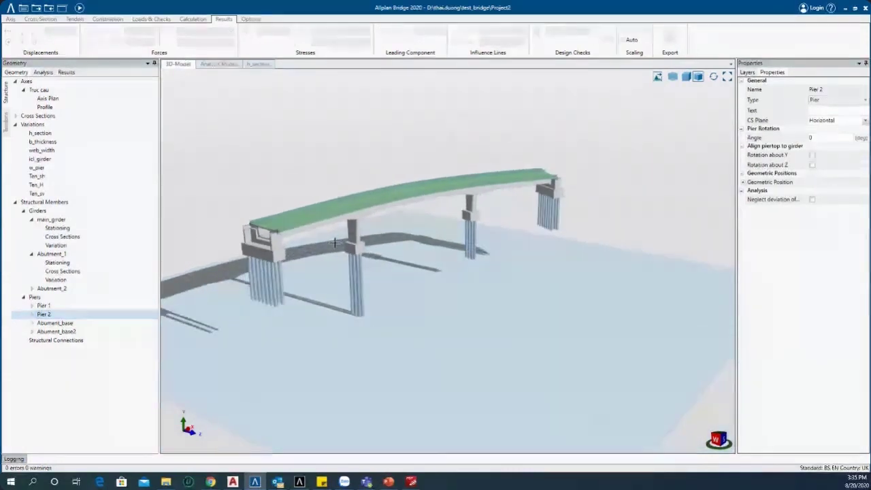
pyautogui.moveTo(335, 133); pyautogui.dragTo(376, 164)
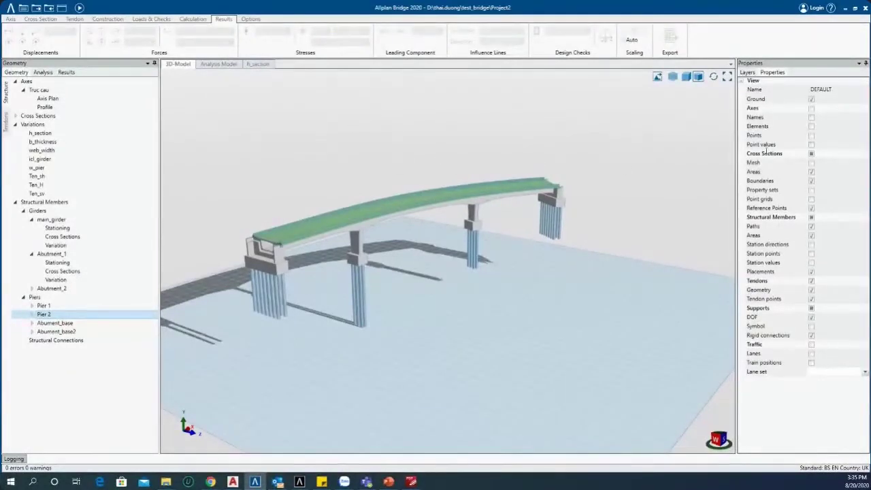
pyautogui.click(811, 115)
pyautogui.click(811, 119)
# - Apply an isolation box that keeps only the bridge part from the nearer pier to the far abutment
pyautogui.moveTo(730, 337); pyautogui.dragTo(521, 274, button='middle')
pyautogui.rightClick(551, 304)
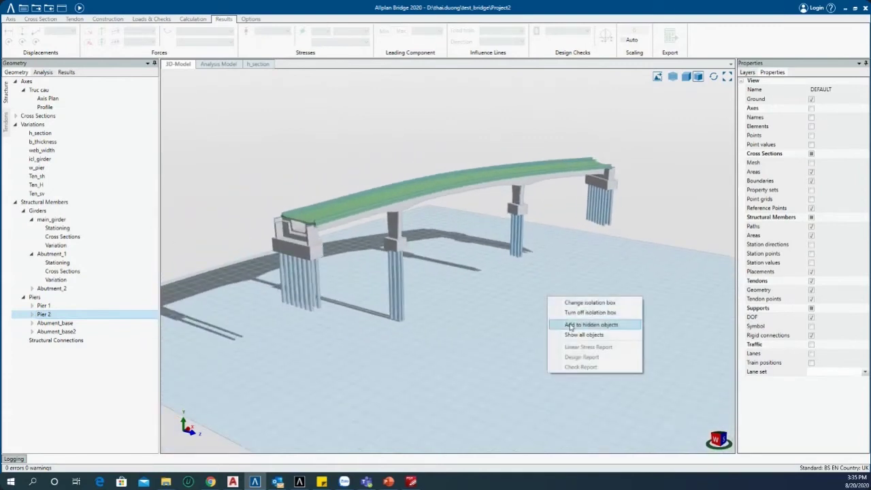
pyautogui.click(573, 302)
pyautogui.moveTo(363, 330); pyautogui.dragTo(479, 295)
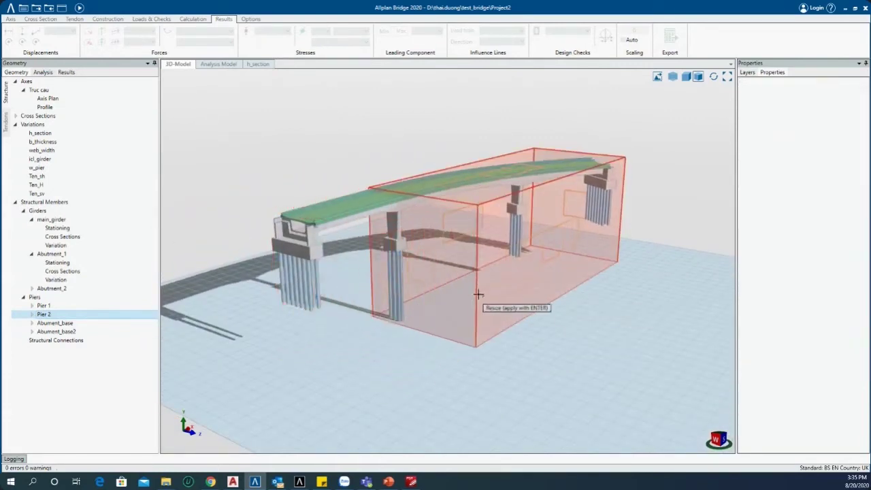
pyautogui.click(500, 254)
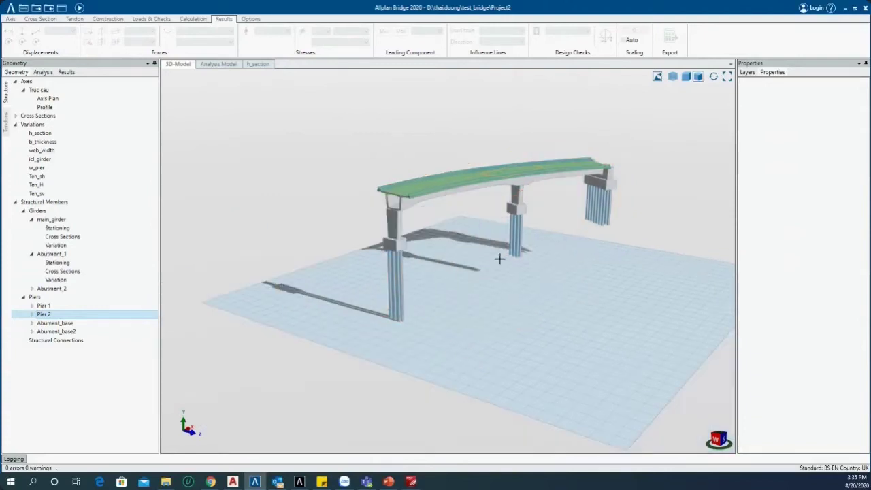
# - Inspect the isolated bridge part from a higher angle and try to turn off the isolation box
pyautogui.moveTo(432, 270); pyautogui.dragTo(485, 310, button='middle')
pyautogui.rightClick(521, 332)
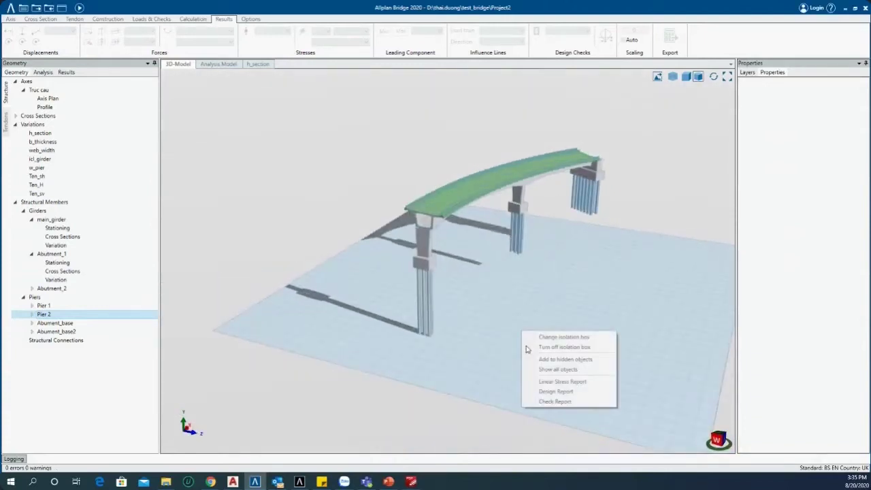
pyautogui.click(540, 348)
pyautogui.moveTo(655, 187); pyautogui.dragTo(678, 214)
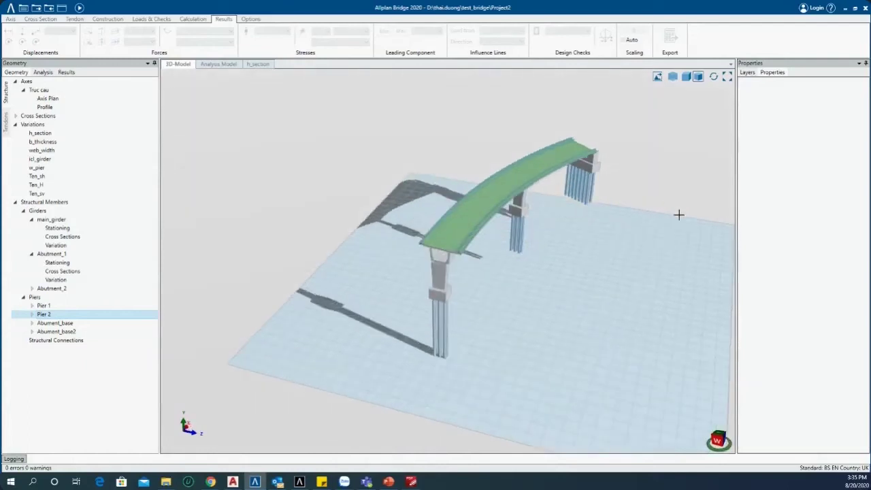
pyautogui.click(674, 210)
pyautogui.rightClick(497, 288)
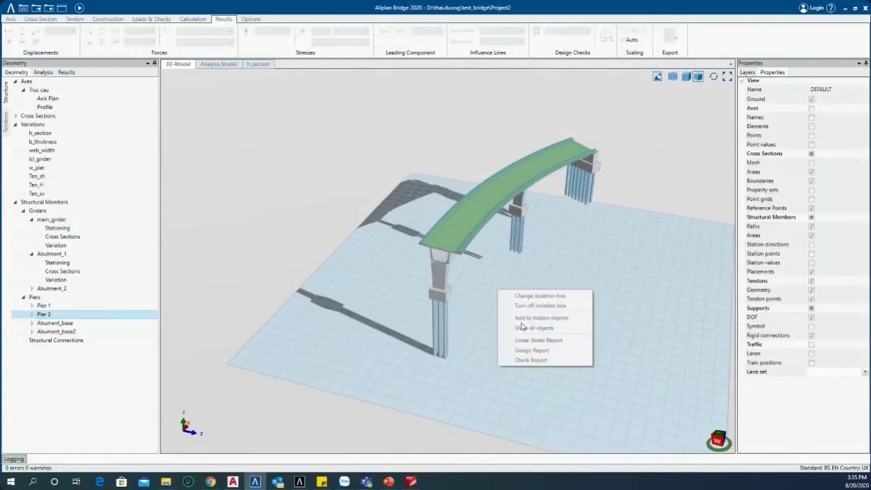
# - Turn on the cross sections' mesh display and turn off the isolation box to restore the full bridge
pyautogui.click(811, 163)
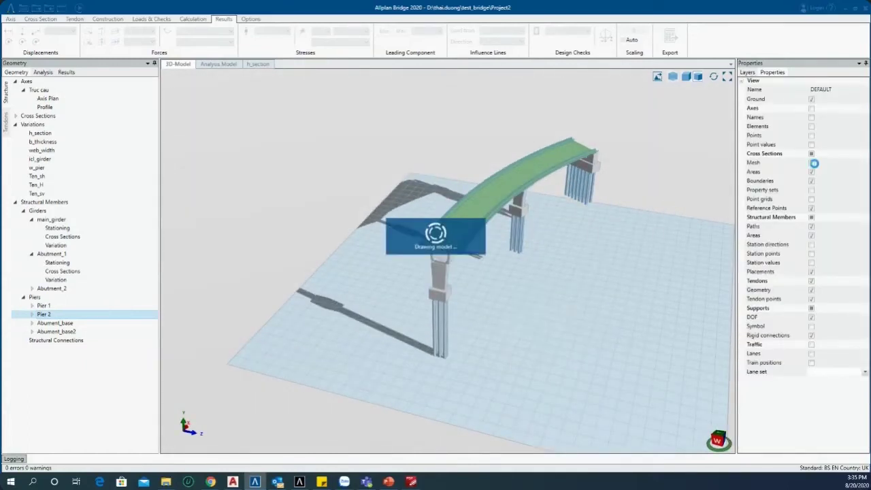
pyautogui.rightClick(594, 254)
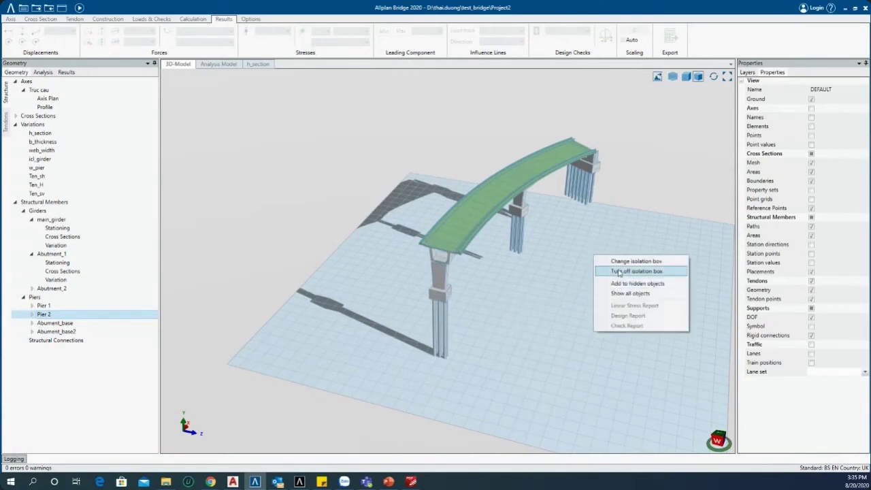
pyautogui.click(621, 272)
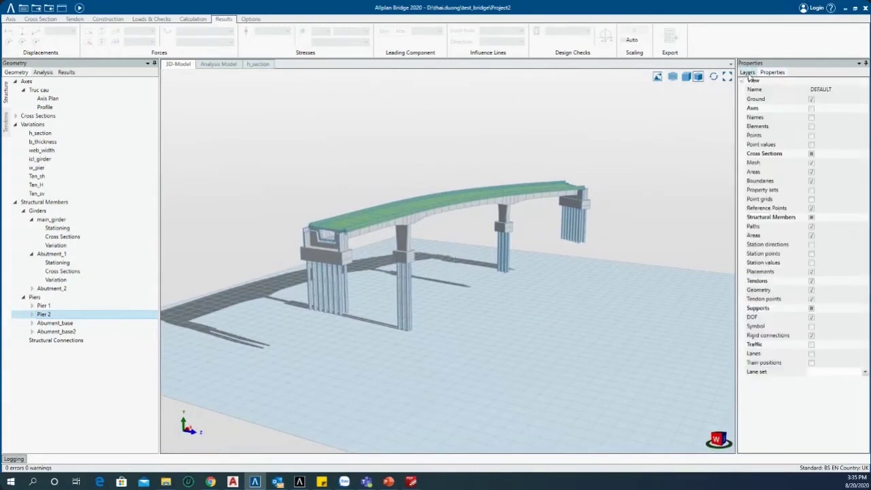
# - Show the project's layer list beside the 3D model and select Structural Connections among the structural members
pyautogui.click(748, 73)
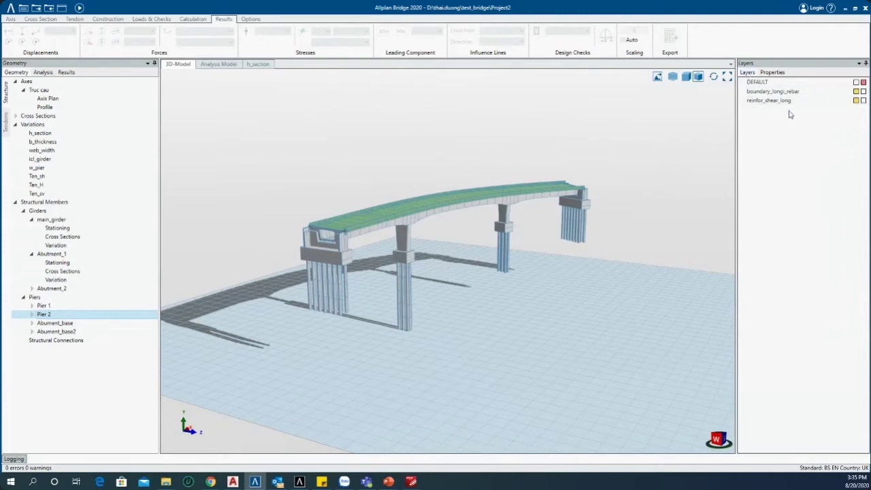
pyautogui.moveTo(383, 263)
pyautogui.mouseDown(button='middle')
pyautogui.moveTo(393, 273)
pyautogui.moveTo(342, 310)
pyautogui.moveTo(393, 336)
pyautogui.moveTo(414, 307)
pyautogui.mouseUp(button='middle')
pyautogui.scroll(1, 557, 233)
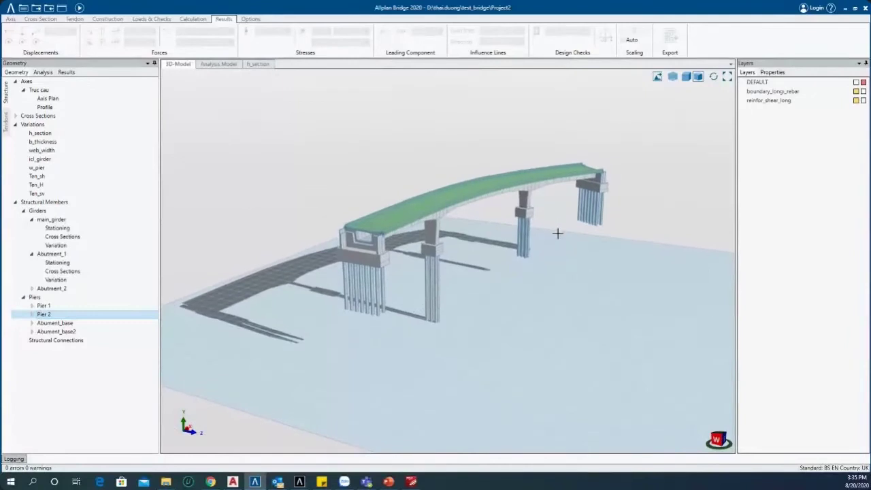
pyautogui.click(38, 344)
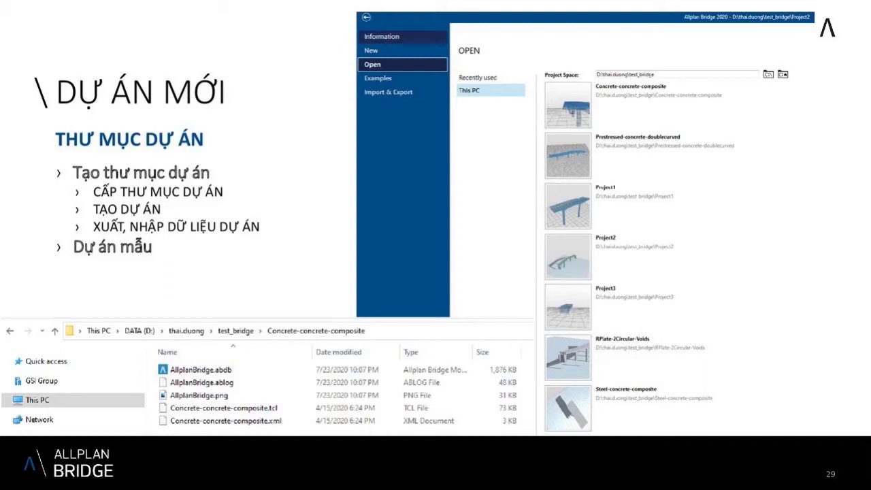
pyautogui.press('Right')
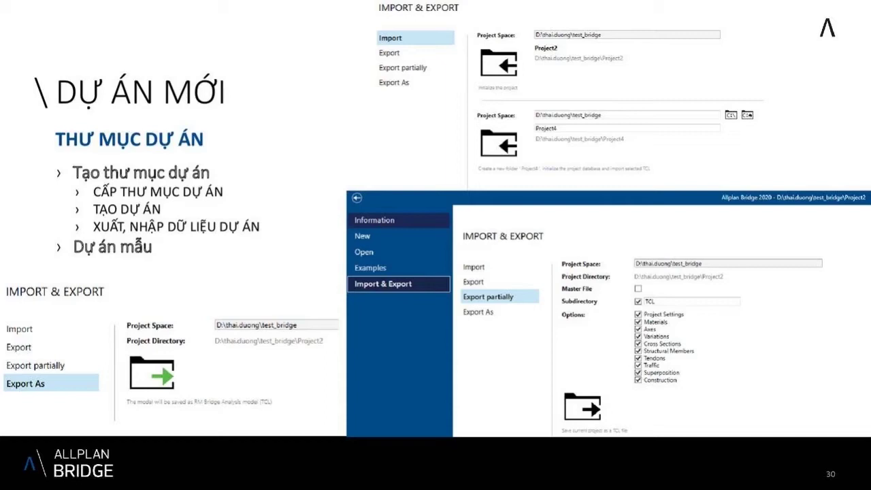
pyautogui.press('Right')
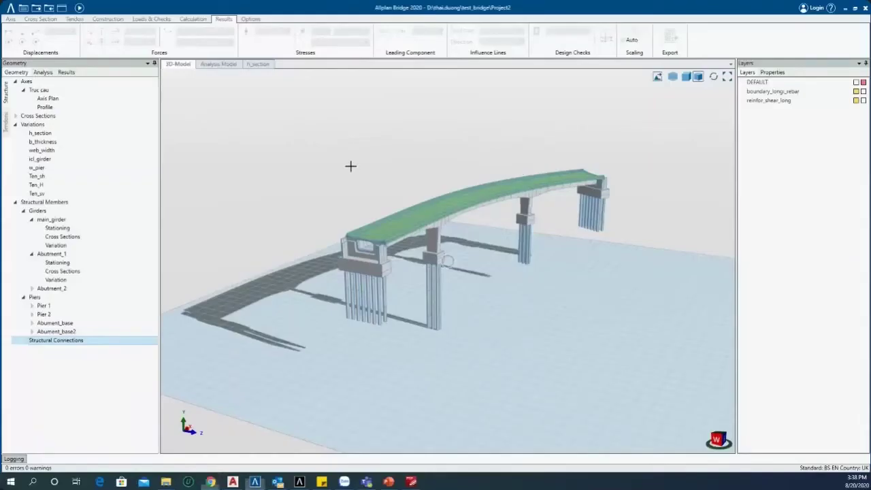
pyautogui.moveTo(369, 166); pyautogui.dragTo(144, 113, button='middle')
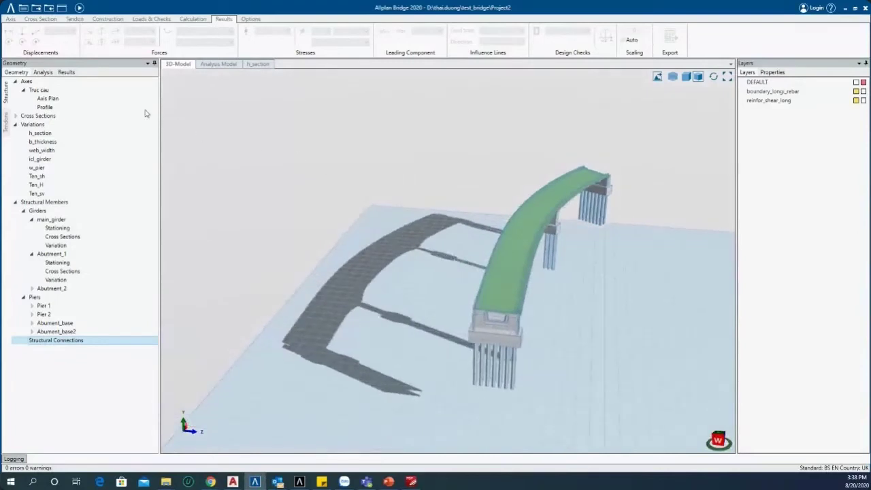
pyautogui.moveTo(367, 179); pyautogui.dragTo(333, 193, button='middle')
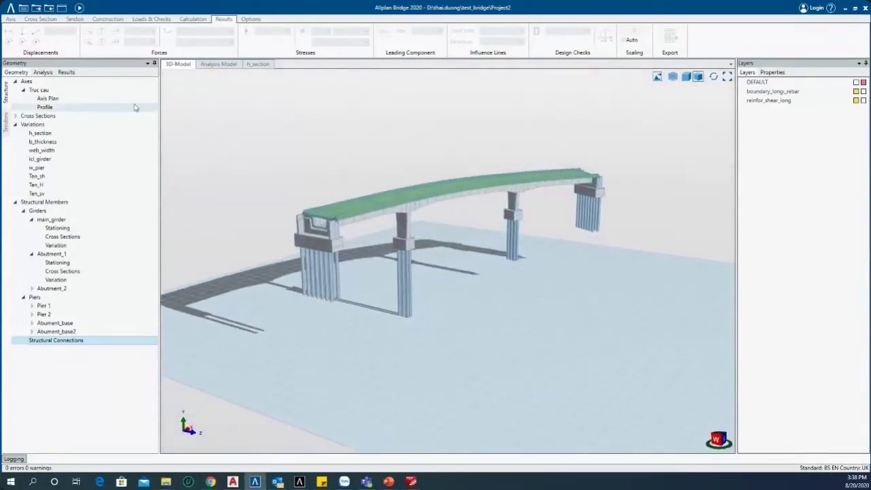
# - View the program's version and licence information and show the settings for a new project
pyautogui.click(10, 18)
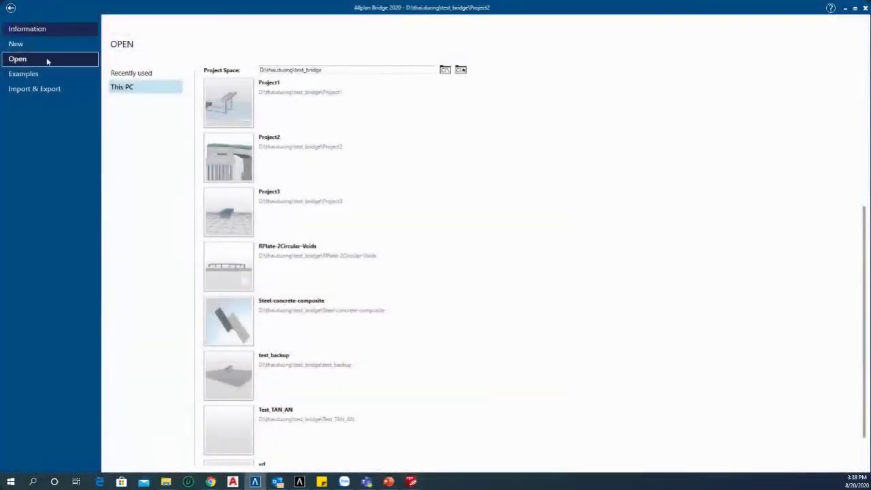
pyautogui.click(33, 32)
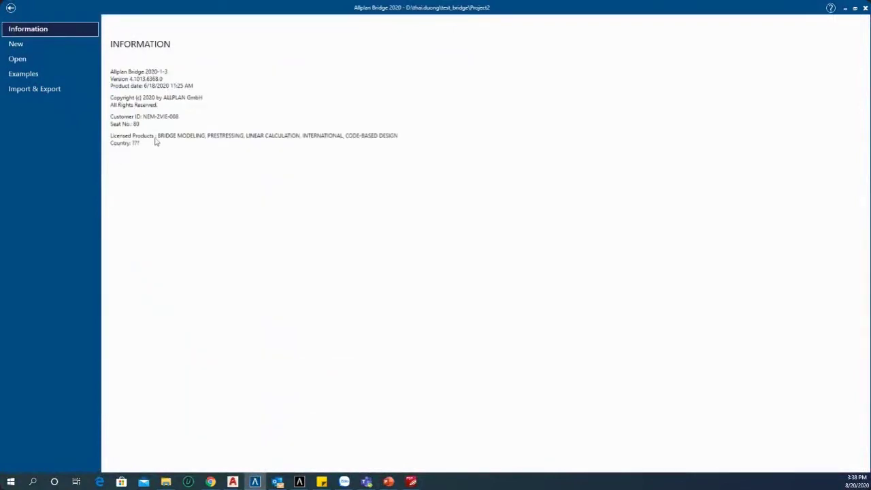
pyautogui.click(34, 48)
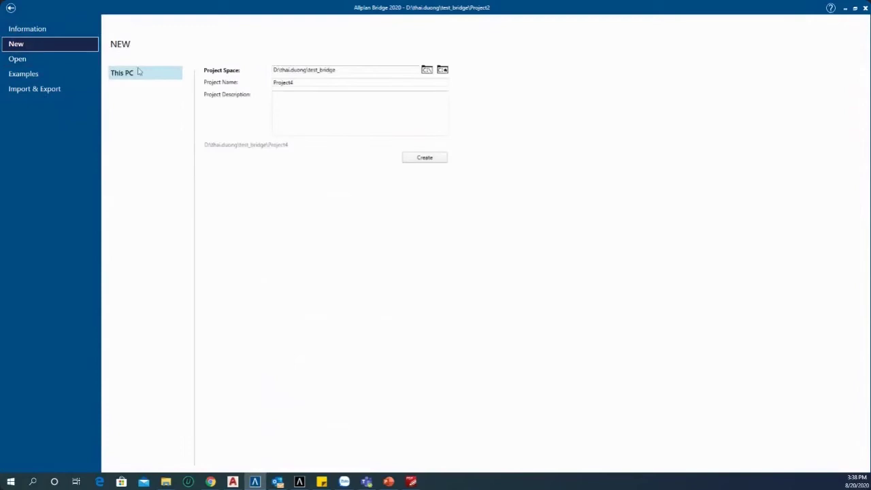
# - Browse the project folders inside test_bridge as the new project's storage location and cancel the folder choice
pyautogui.moveTo(346, 70); pyautogui.dragTo(251, 70)
pyautogui.click(427, 69)
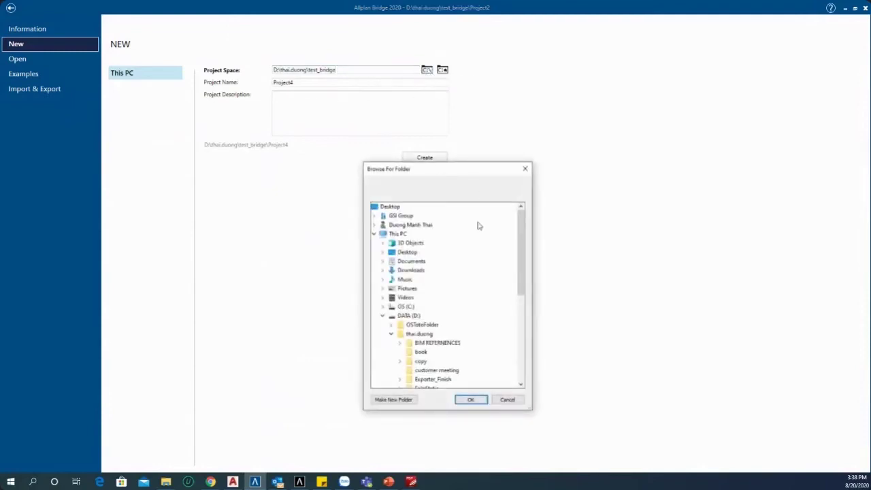
pyautogui.scroll(-1, 419, 334)
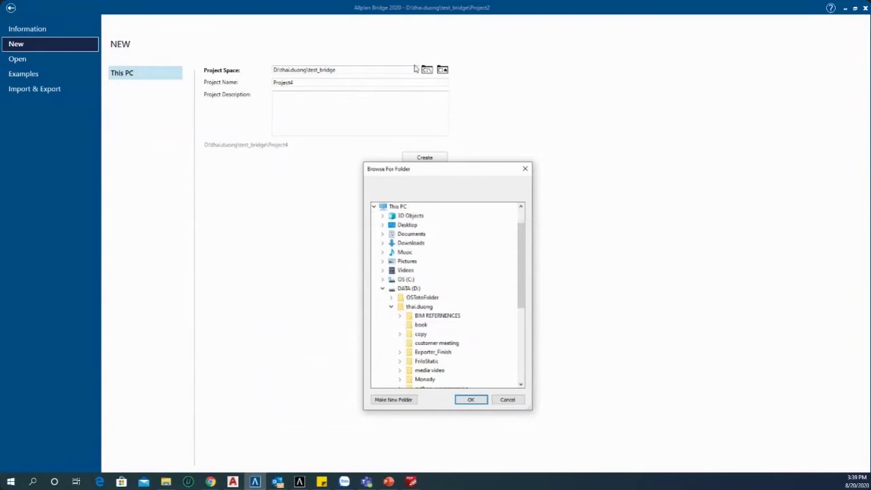
pyautogui.moveTo(521, 292); pyautogui.dragTo(526, 320)
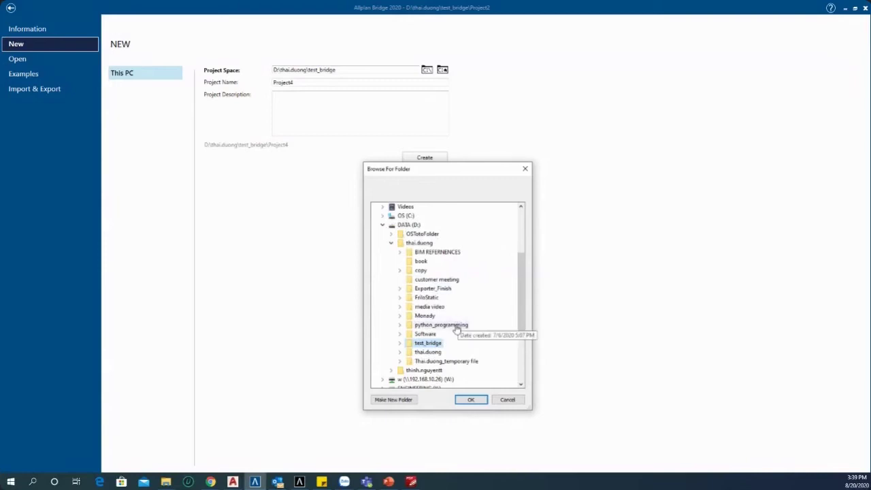
pyautogui.click(400, 343)
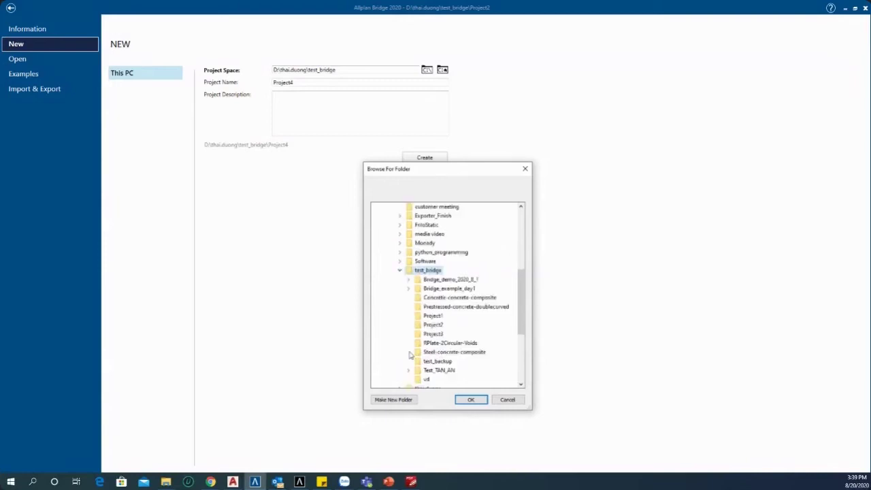
pyautogui.scroll(-2, 442, 316)
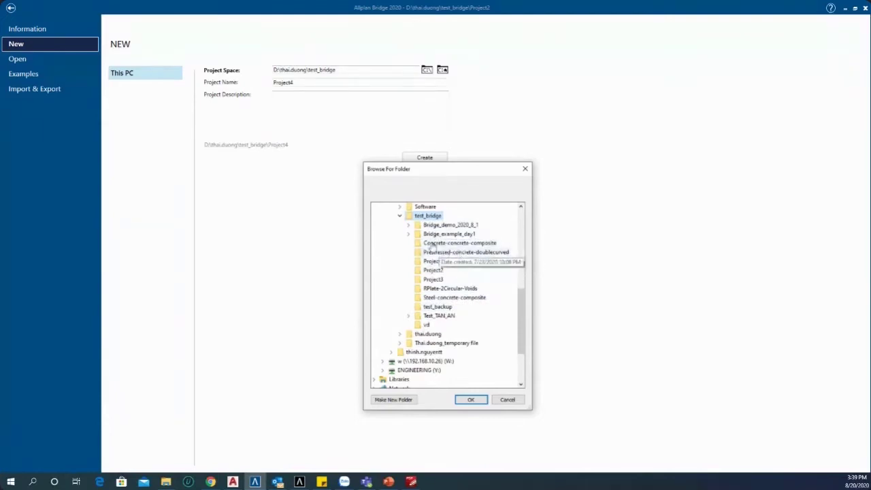
pyautogui.scroll(1, 427, 243)
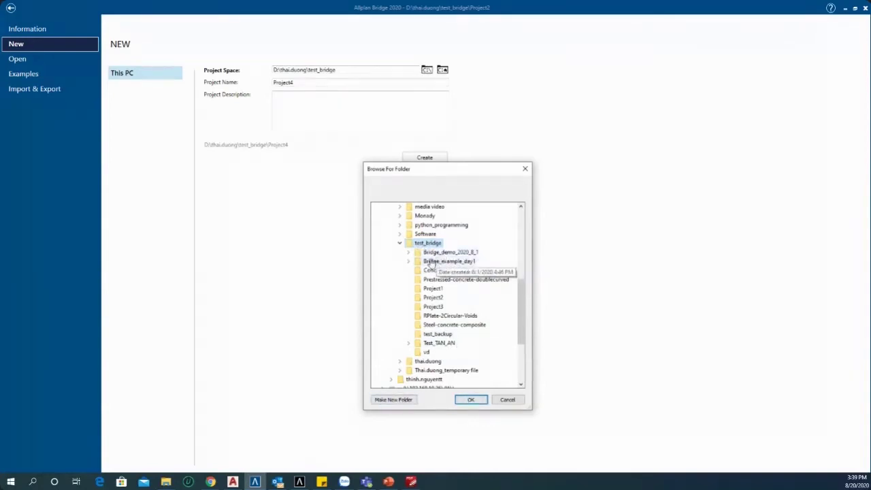
pyautogui.click(400, 245)
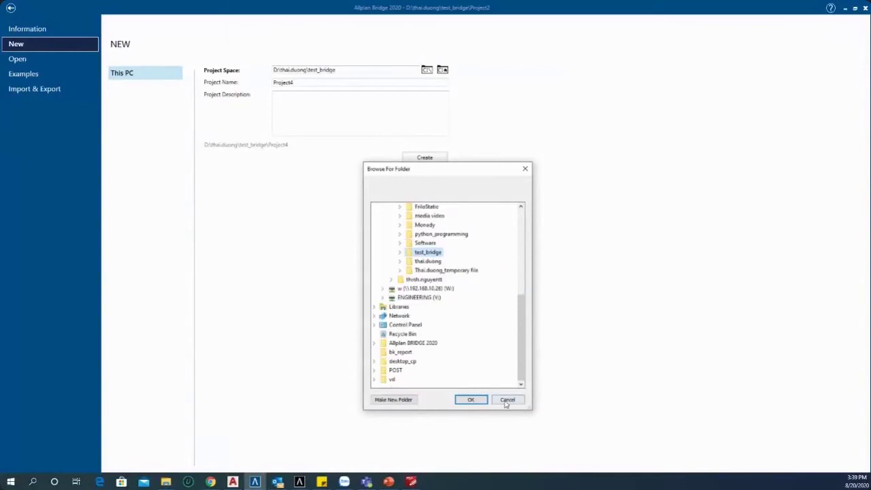
pyautogui.click(506, 399)
# - Create a new project named my_project_200820 in test_bridge with the description "This is my bridge project"
pyautogui.doubleClick(305, 81)
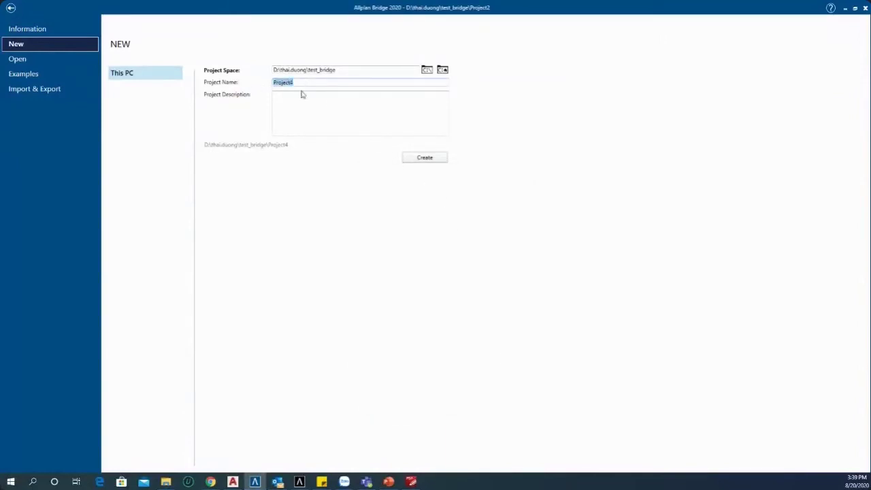
pyautogui.moveTo(312, 82); pyautogui.dragTo(266, 85)
pyautogui.write('my_p')
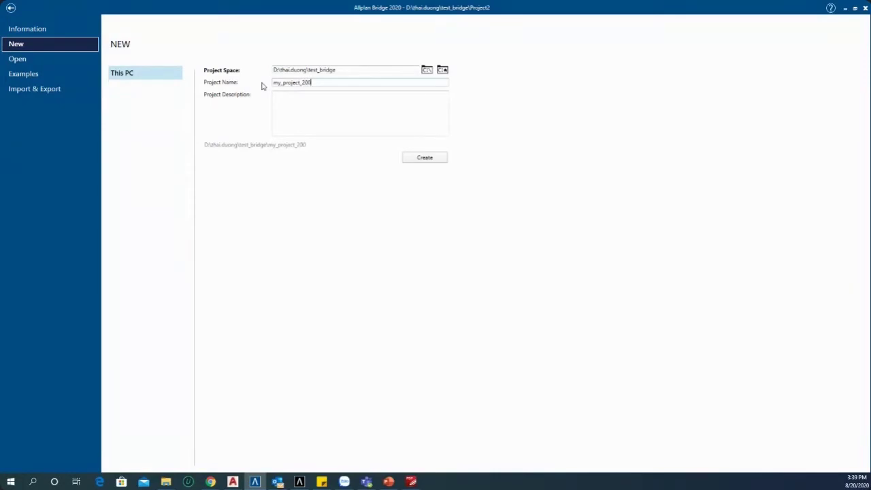
pyautogui.click(324, 107)
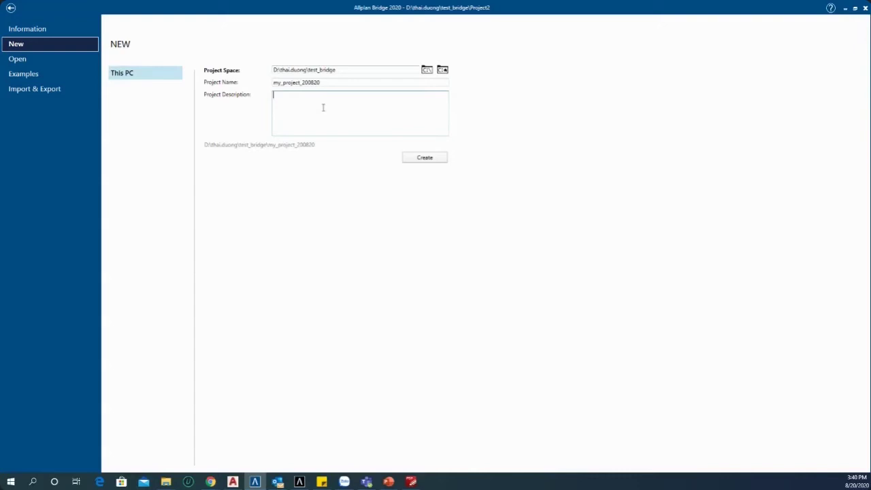
pyautogui.write('This is my bridge project')
pyautogui.click(425, 157)
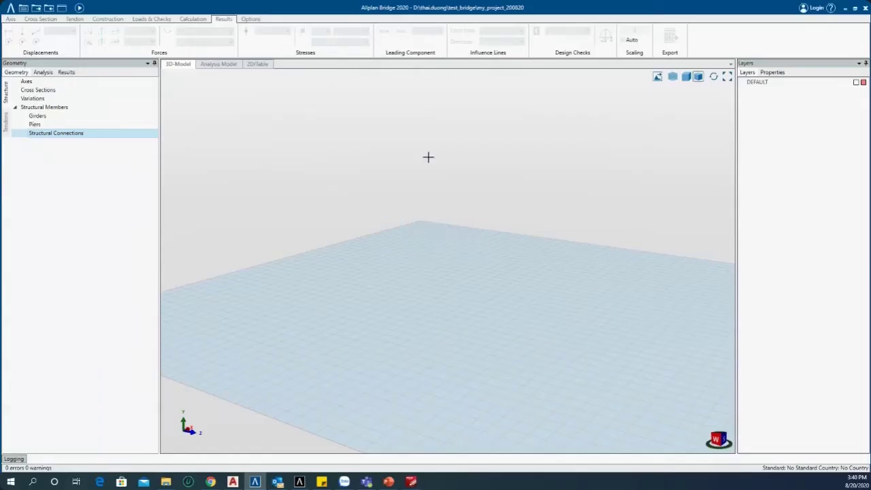
# - Switch to File Explorer and examine the files inside the my_project_200820 folder in test_bridge
pyautogui.moveTo(361, 219); pyautogui.dragTo(392, 182, button='middle')
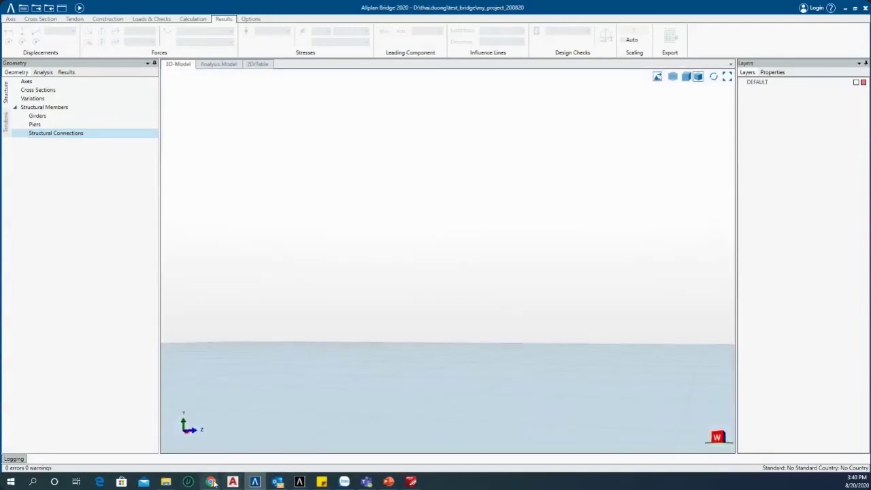
pyautogui.moveTo(168, 481)
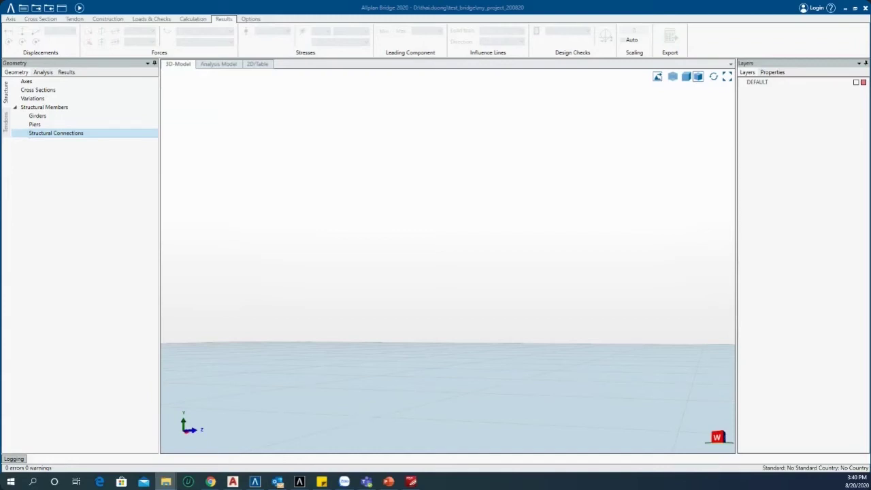
pyautogui.click(165, 481)
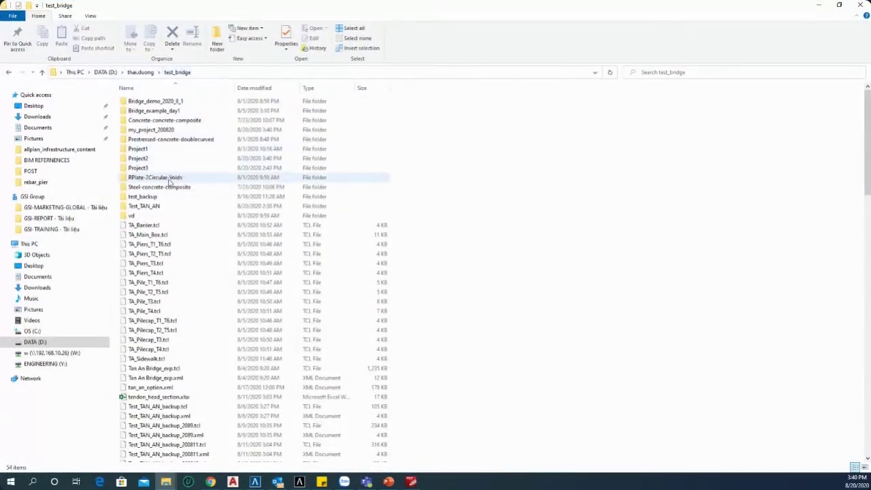
pyautogui.click(159, 102)
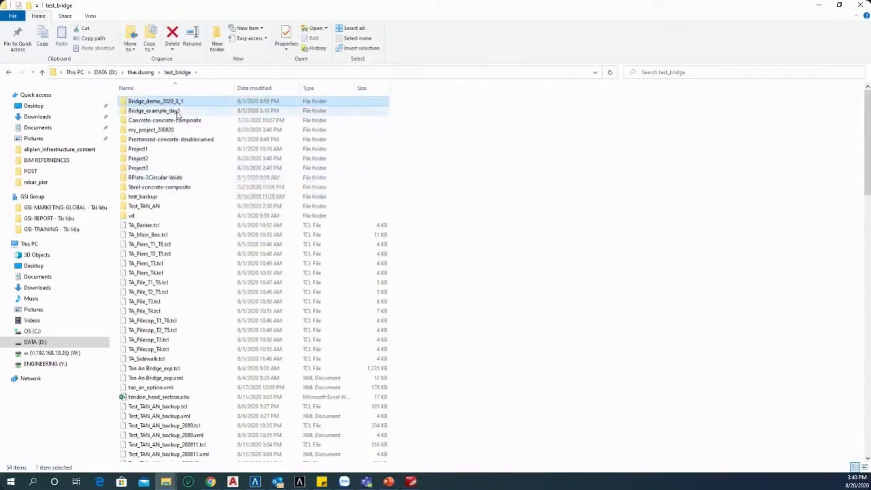
pyautogui.scroll(-1, 174, 163)
pyautogui.scroll(1, 175, 167)
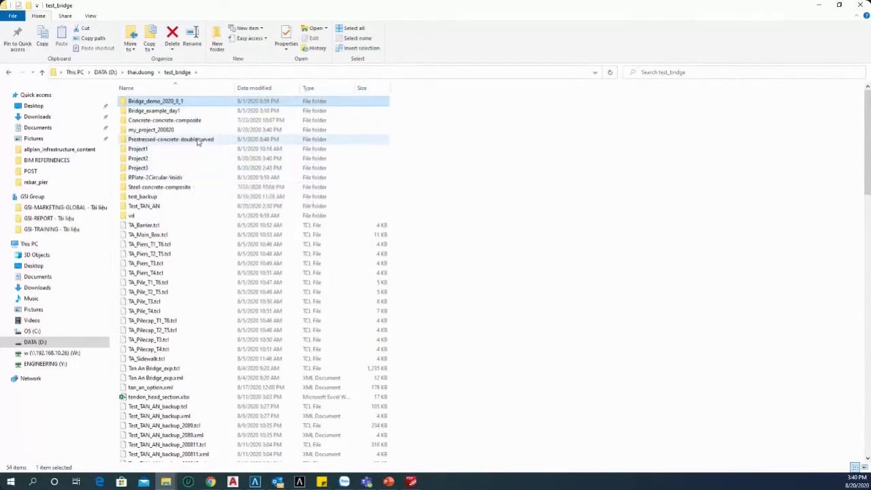
pyautogui.click(162, 132)
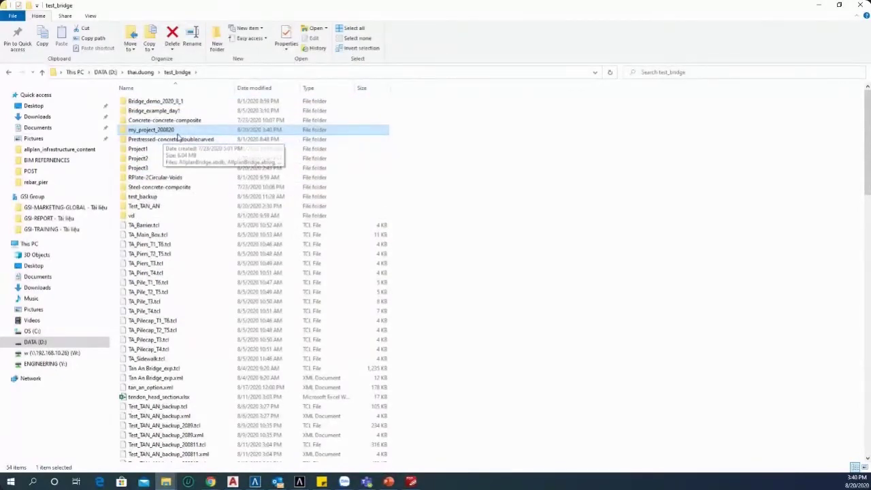
pyautogui.doubleClick(168, 130)
pyautogui.moveTo(234, 175); pyautogui.dragTo(170, 99)
pyautogui.click(252, 208)
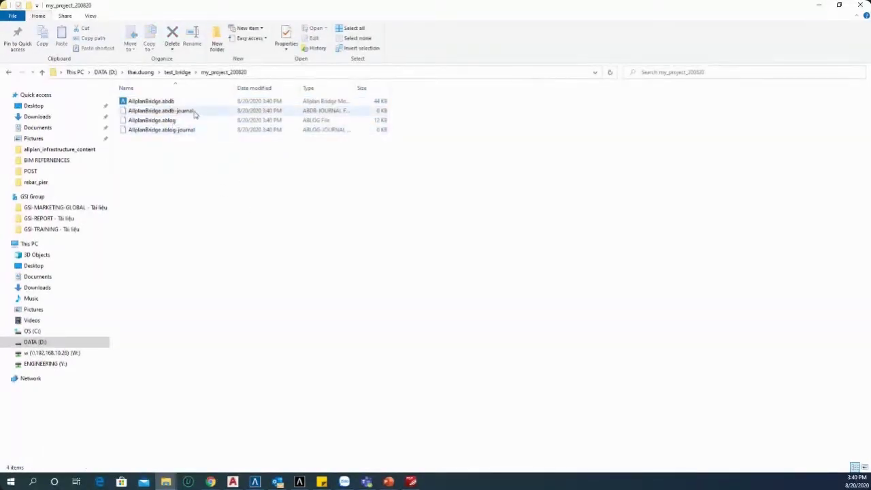
# - Look through the contents of the parent test_bridge folder and return to Allplan Bridge
pyautogui.click(177, 72)
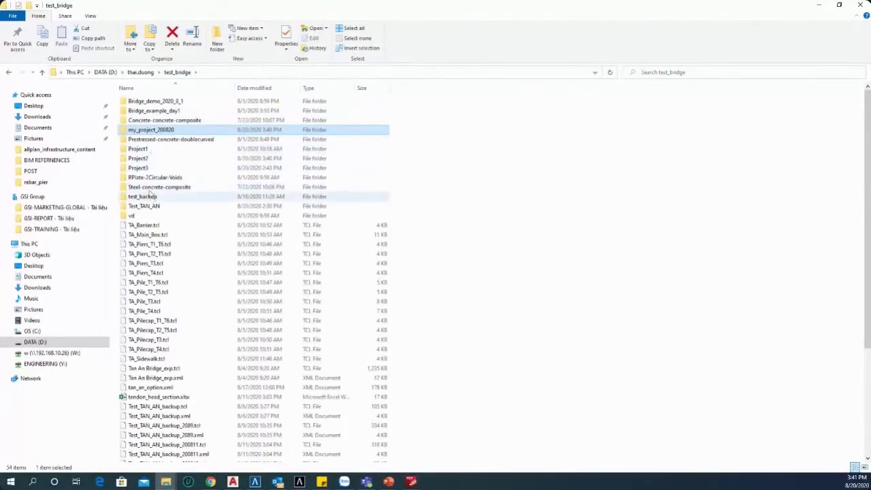
pyautogui.scroll(-4, 148, 219)
pyautogui.scroll(4, 153, 219)
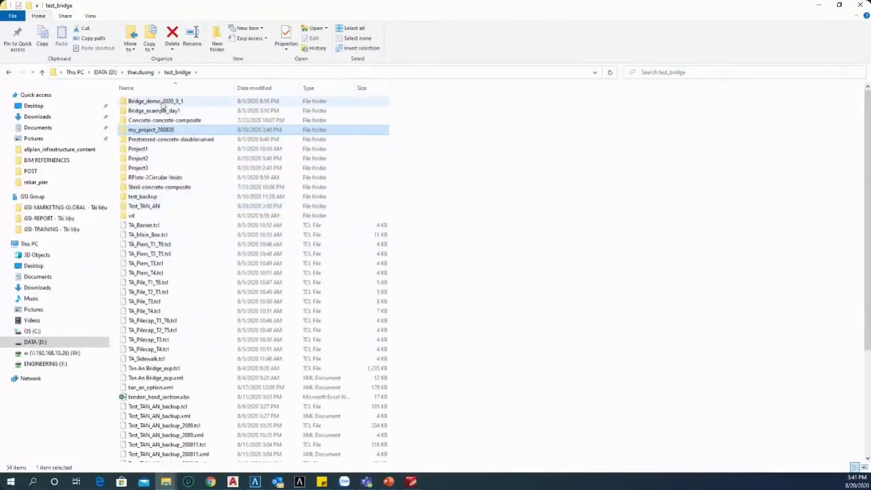
pyautogui.click(818, 5)
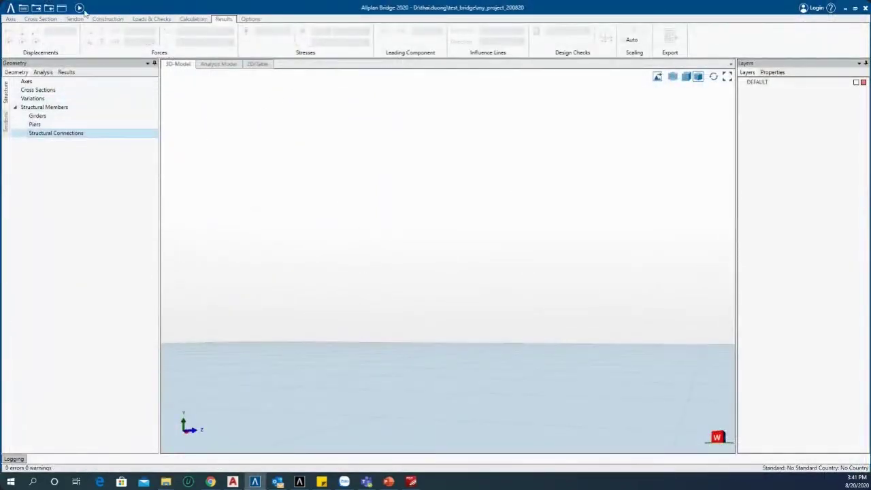
# - Open the existing Project2 from the test_bridge project space on This PC and view its bridge model
pyautogui.click(13, 8)
pyautogui.click(36, 60)
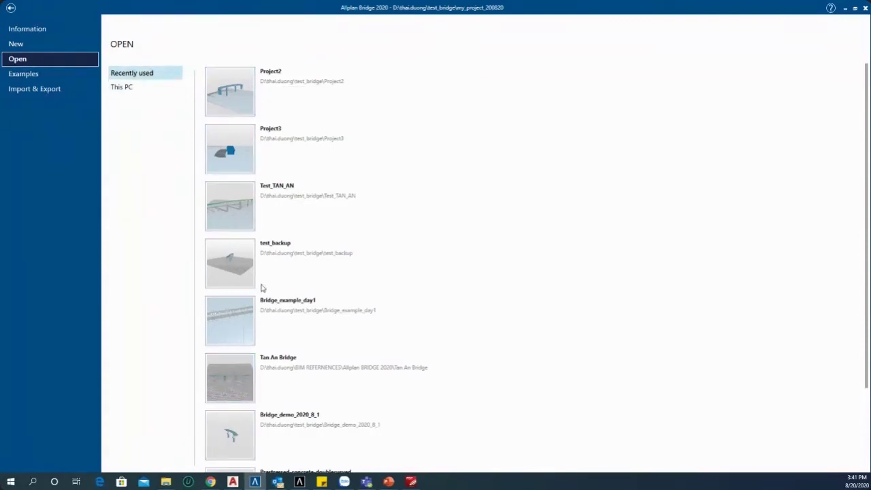
pyautogui.click(125, 87)
pyautogui.click(445, 70)
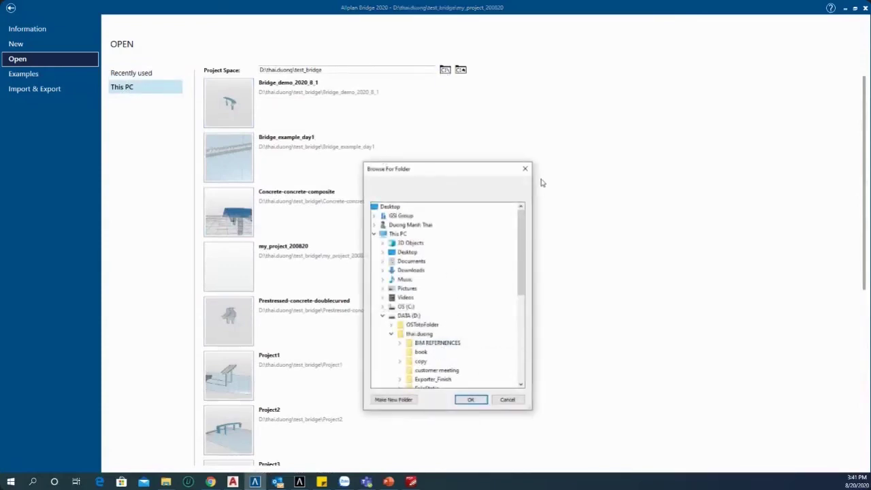
pyautogui.scroll(-5, 515, 305)
pyautogui.click(401, 272)
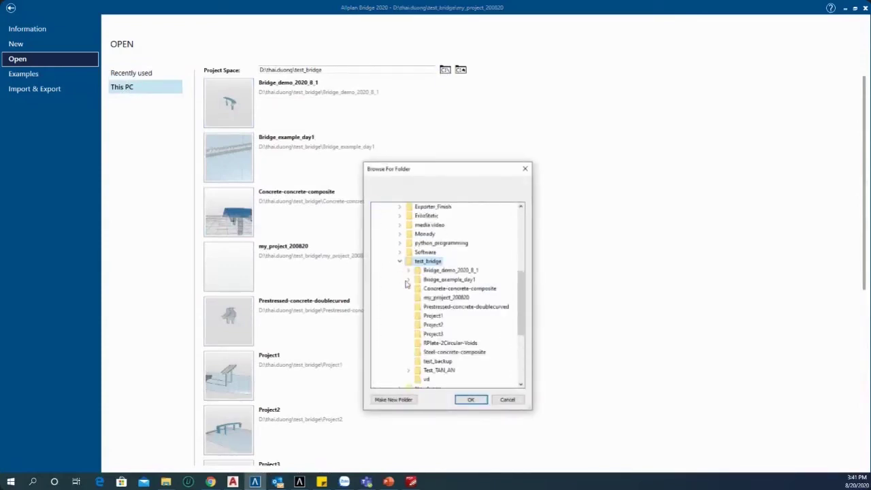
pyautogui.click(524, 169)
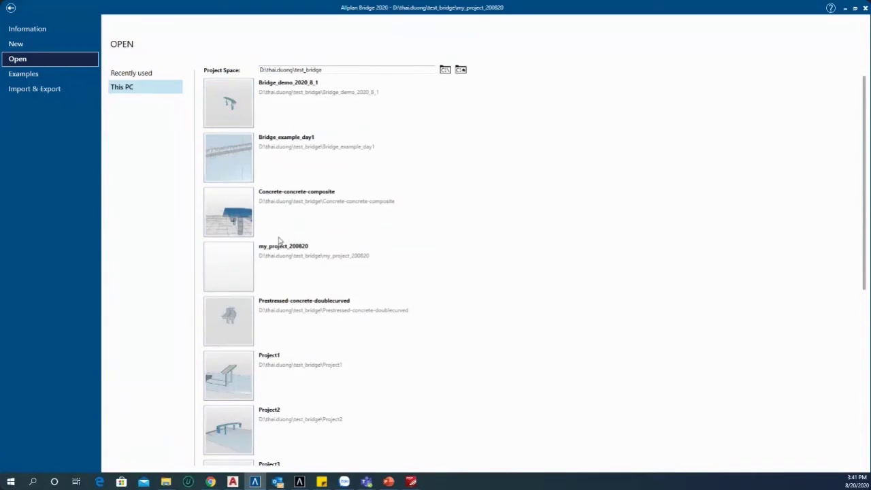
pyautogui.scroll(-2, 232, 385)
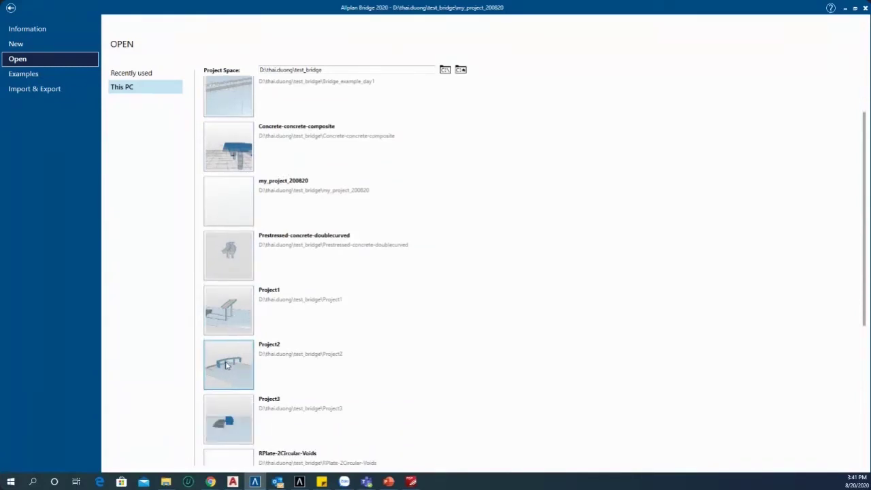
pyautogui.click(226, 365)
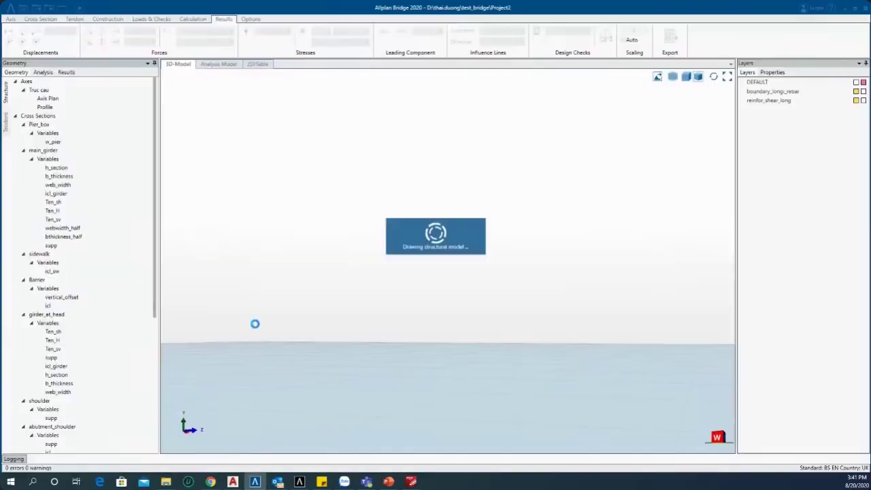
pyautogui.moveTo(410, 279)
pyautogui.mouseDown(button='middle')
pyautogui.moveTo(412, 272)
pyautogui.moveTo(409, 332)
pyautogui.moveTo(370, 305)
pyautogui.moveTo(419, 306)
pyautogui.mouseUp(button='middle')
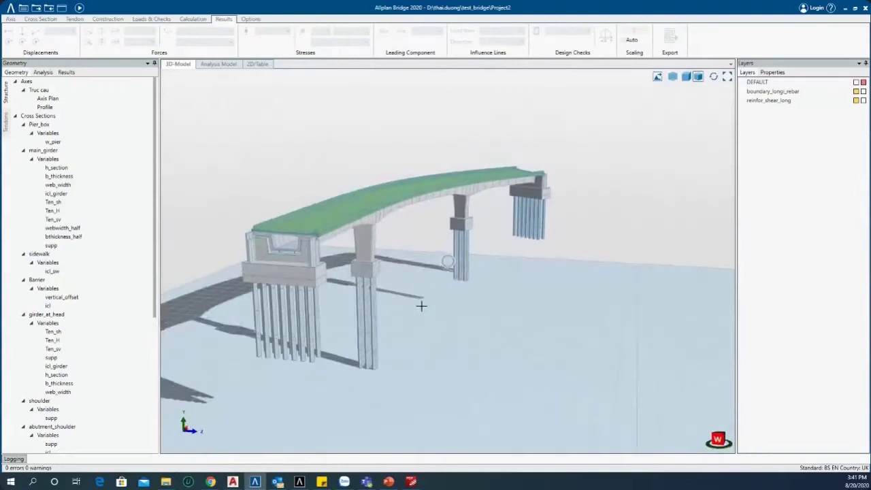
# - Collapse the Cross Sections, Variations, Structural Members and Axes groups in the project structure
pyautogui.click(15, 116)
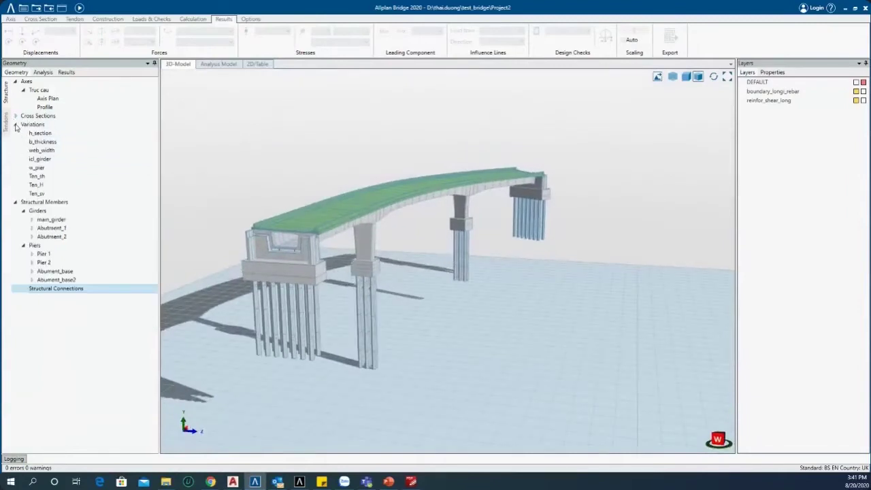
pyautogui.click(15, 125)
pyautogui.click(15, 133)
pyautogui.click(15, 83)
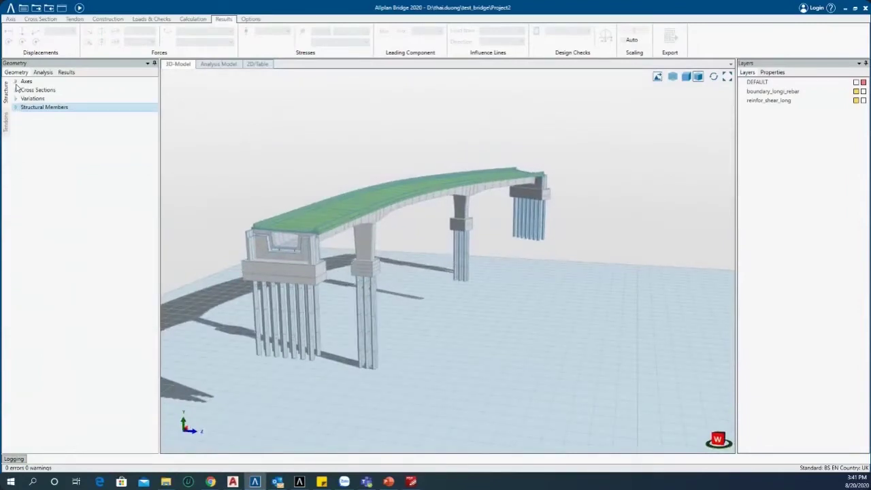
# - Export the Project2 model as a TCL file named Project2_backup.tcl in the test_bridge folder
pyautogui.moveTo(433, 290); pyautogui.dragTo(365, 200, button='middle')
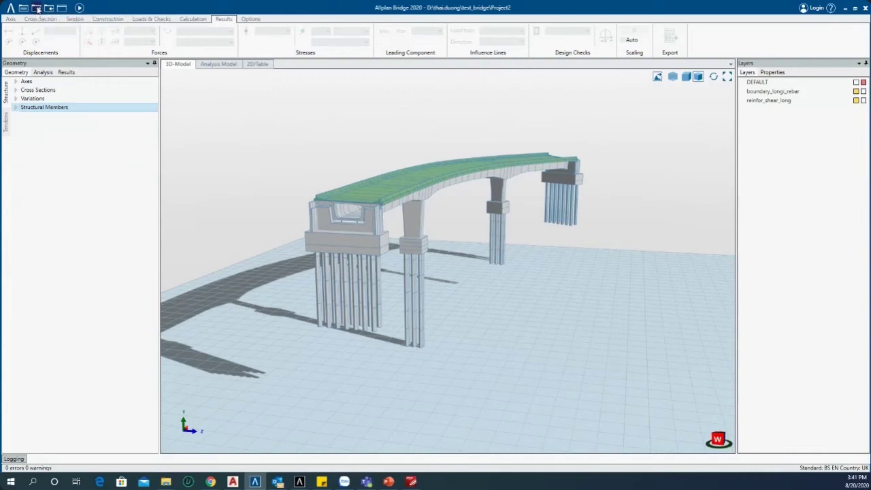
pyautogui.click(37, 8)
pyautogui.moveTo(279, 19); pyautogui.dragTo(331, 84)
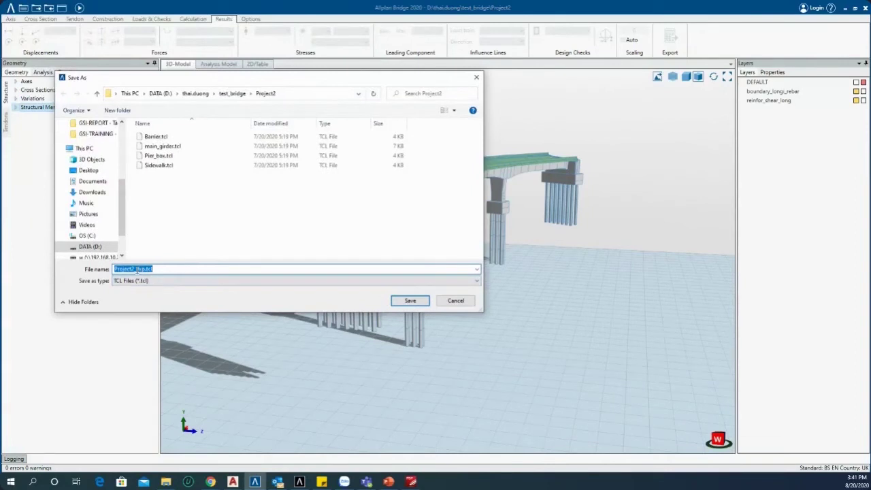
pyautogui.click(232, 93)
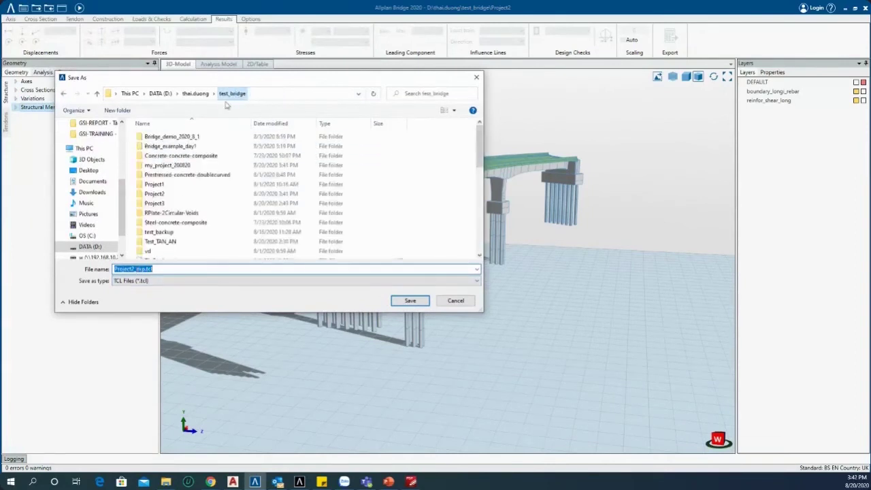
pyautogui.scroll(-5, 196, 213)
pyautogui.scroll(3, 196, 214)
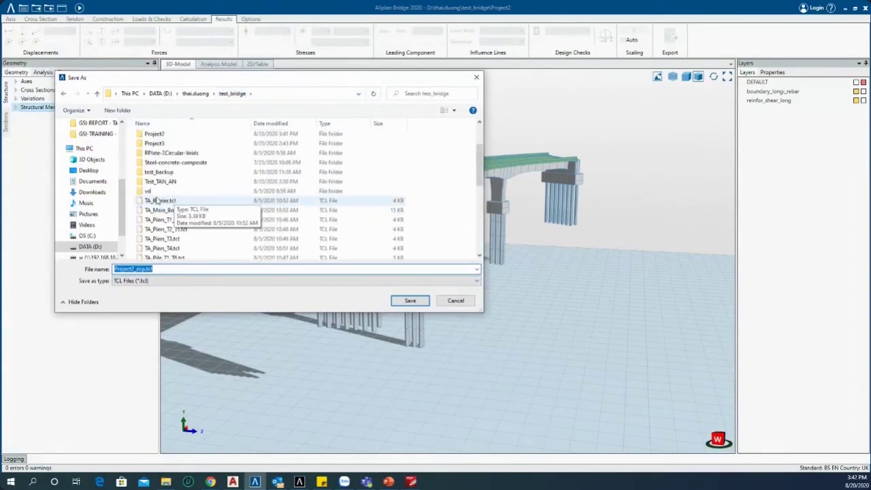
pyautogui.click(156, 270)
pyautogui.write('T1test')
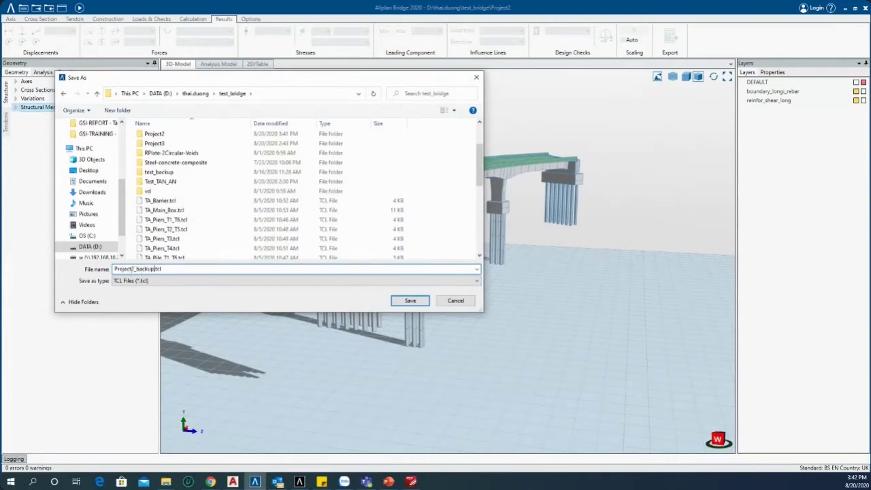
pyautogui.click(410, 302)
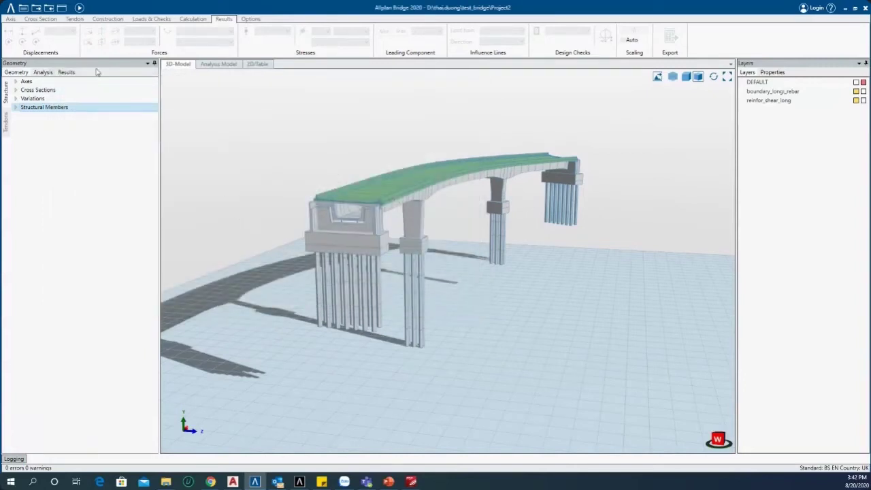
# - Open the empty my_project_200820 project from the test_bridge project space and view its workspace
pyautogui.click(23, 7)
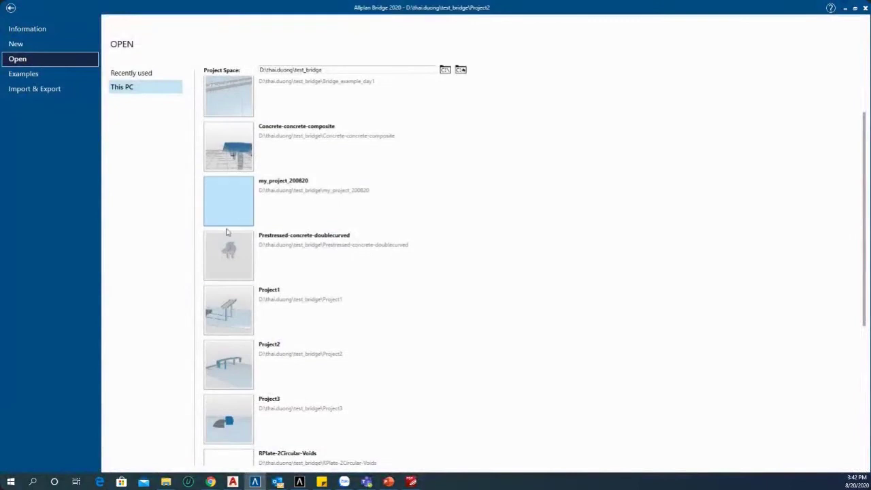
pyautogui.scroll(1, 240, 261)
pyautogui.scroll(2, 240, 262)
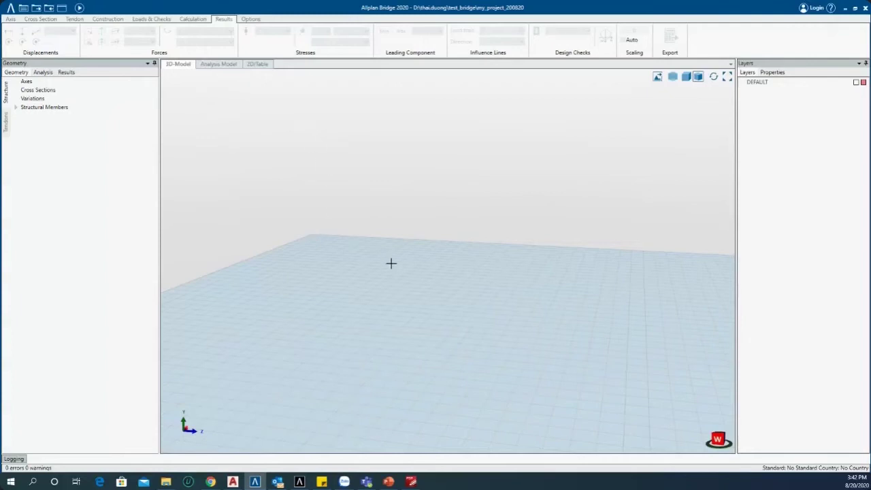
pyautogui.moveTo(391, 263); pyautogui.dragTo(389, 283, button='middle')
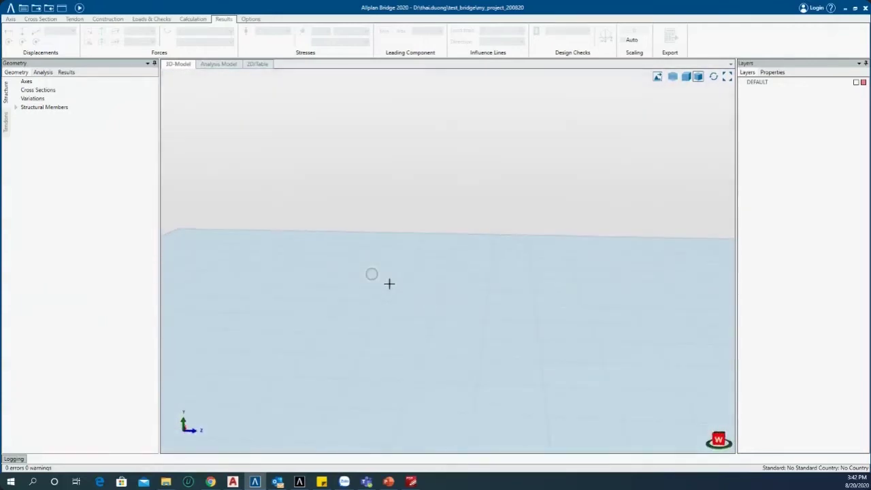
# - Import Project2_backup.tcl from the test_bridge folder into my_project_200820, overwriting the current model
pyautogui.click(49, 8)
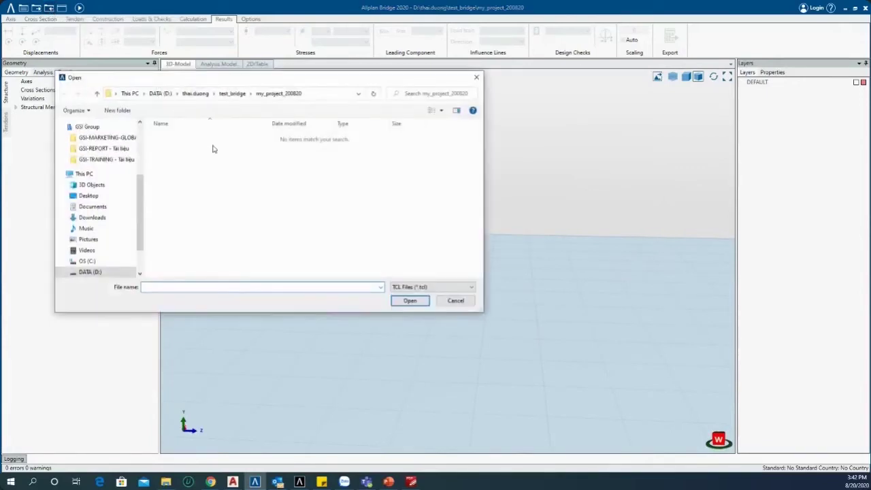
pyautogui.click(234, 94)
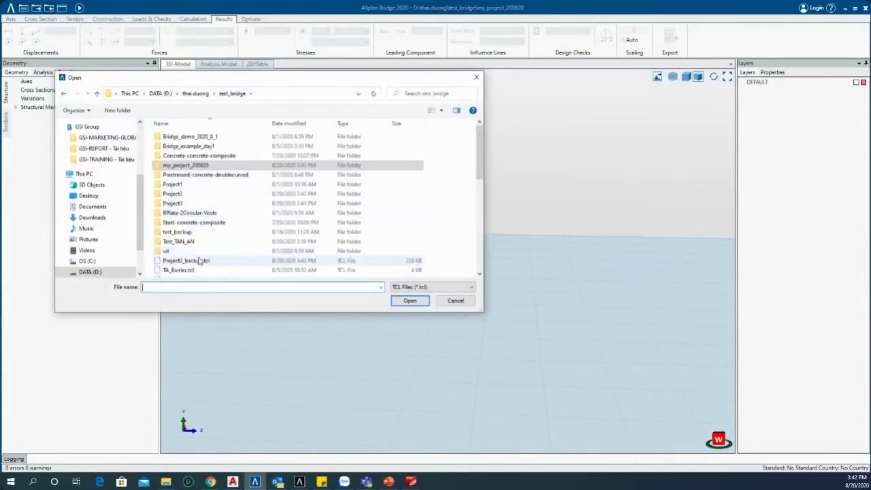
pyautogui.scroll(-1, 194, 248)
pyautogui.click(186, 234)
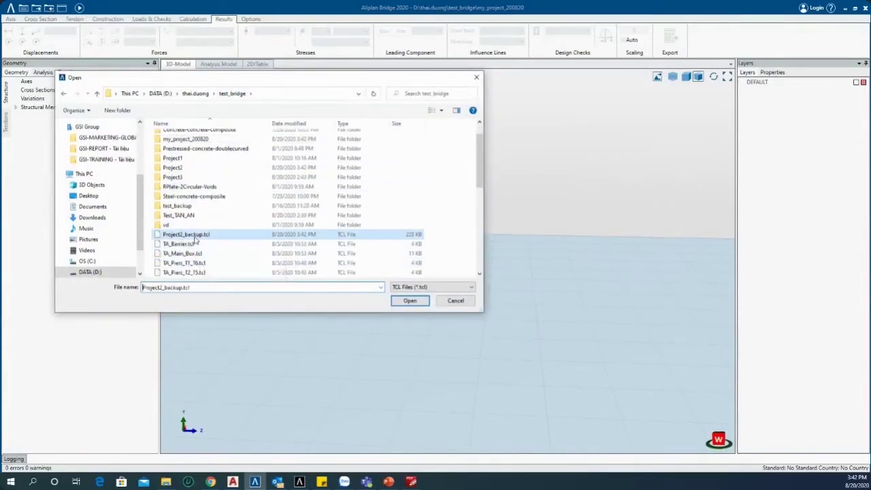
pyautogui.click(408, 301)
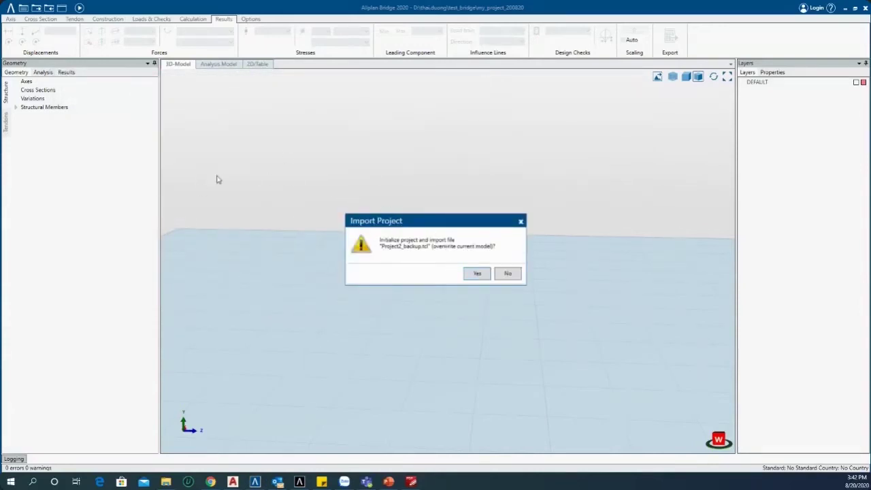
pyautogui.click(477, 273)
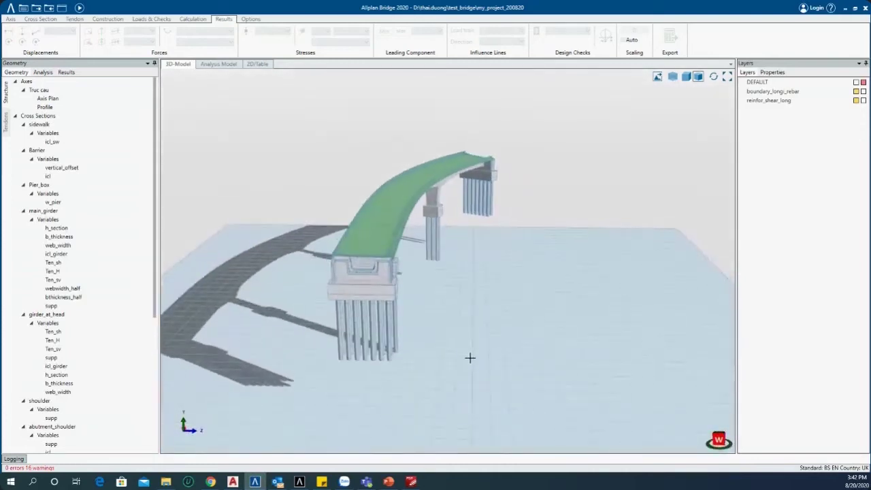
# - Collapse the Axes, Cross Sections and Variations groups in the project structure and view the imported bridge
pyautogui.moveTo(468, 357); pyautogui.dragTo(405, 280, button='middle')
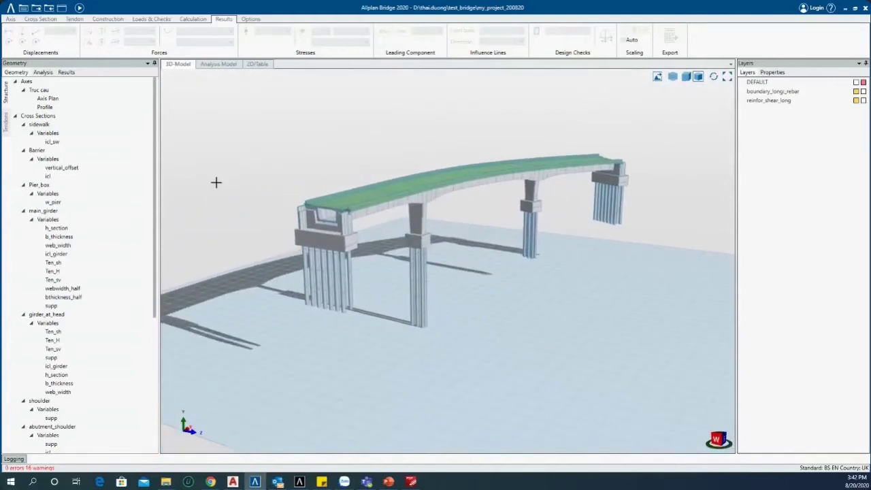
pyautogui.click(16, 82)
pyautogui.click(15, 90)
pyautogui.click(15, 99)
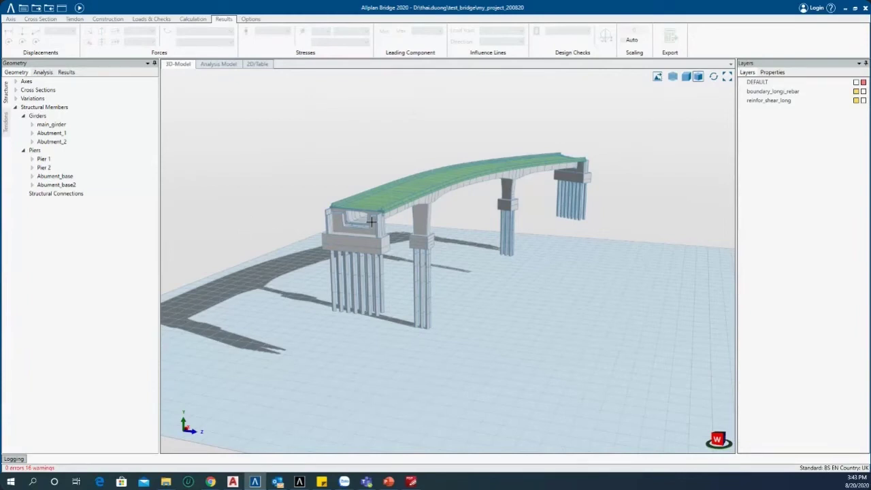
pyautogui.moveTo(413, 279); pyautogui.dragTo(278, 181, button='middle')
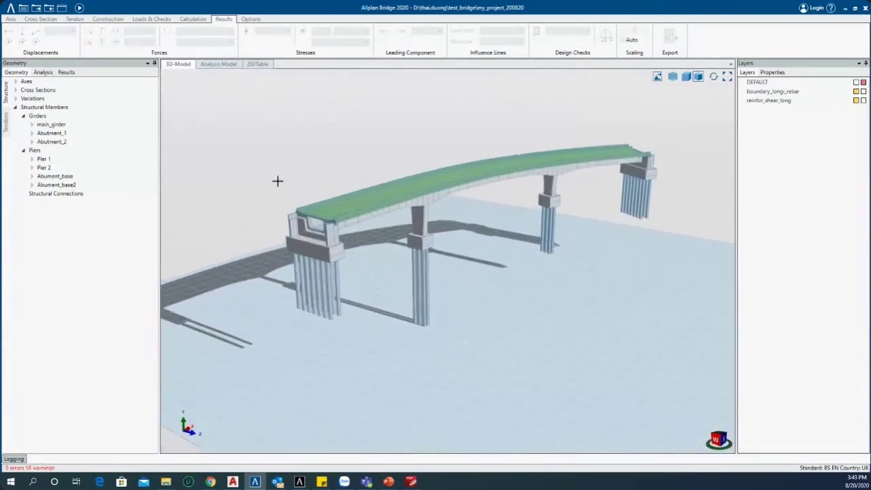
# - Look through the supplied example bridge projects and their descriptions
pyautogui.click(11, 9)
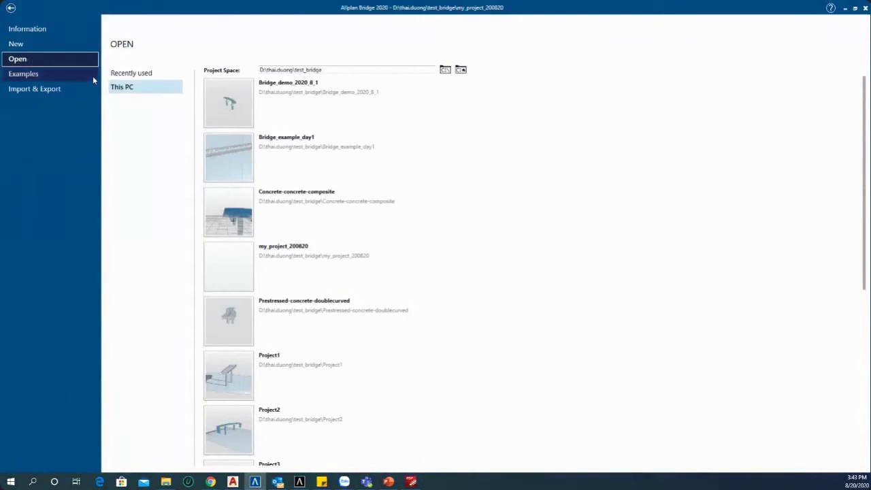
pyautogui.click(35, 75)
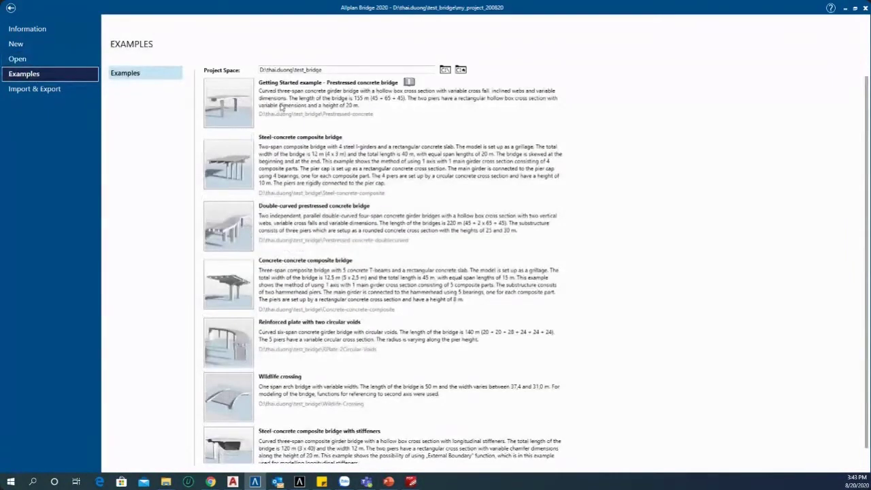
pyautogui.scroll(-1, 277, 110)
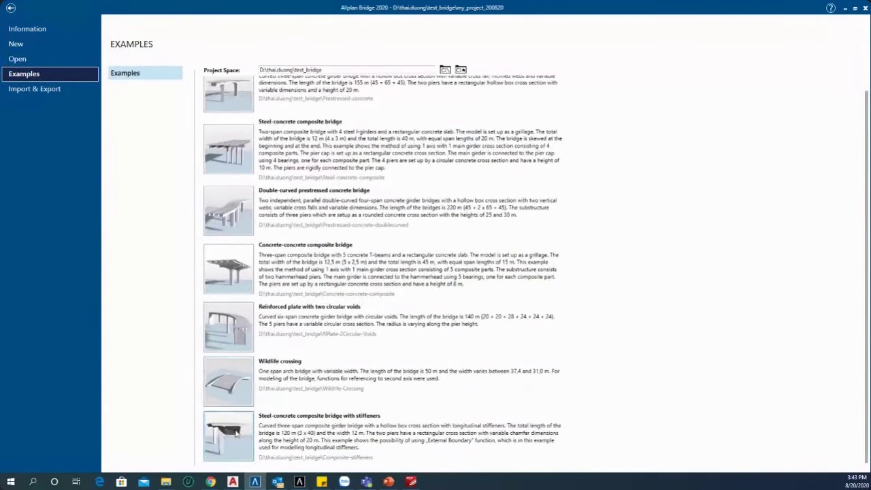
pyautogui.scroll(1, 238, 435)
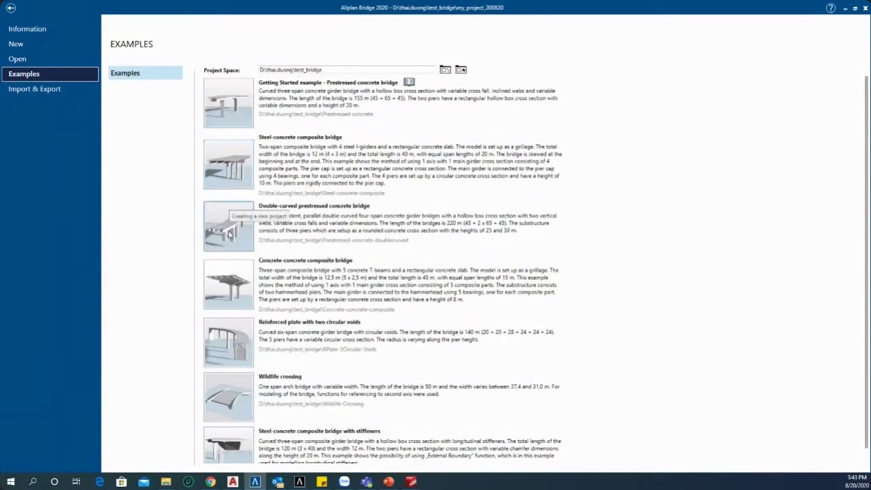
pyautogui.scroll(-1, 246, 376)
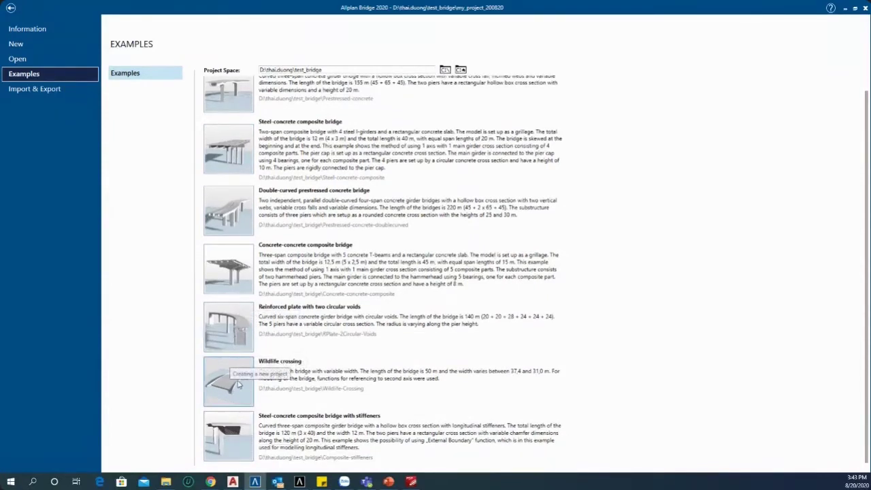
# - Look through the list of recently used projects
pyautogui.click(17, 60)
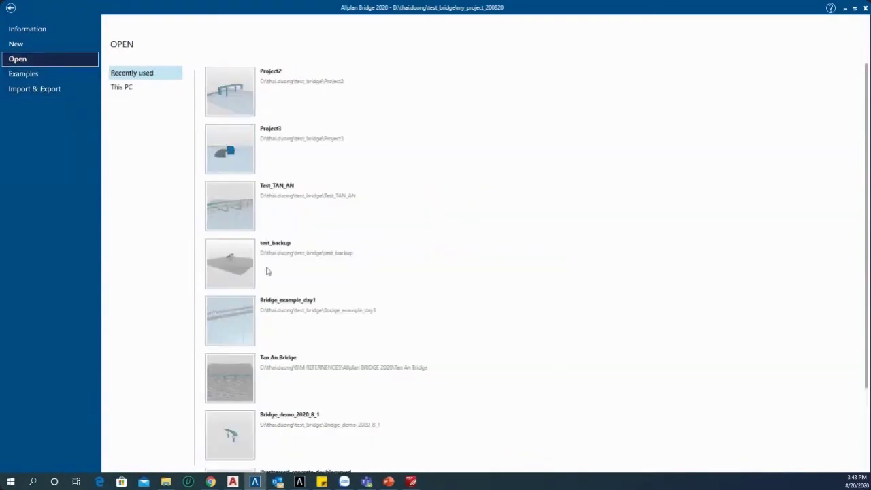
pyautogui.scroll(-1, 266, 270)
pyautogui.scroll(-1, 238, 188)
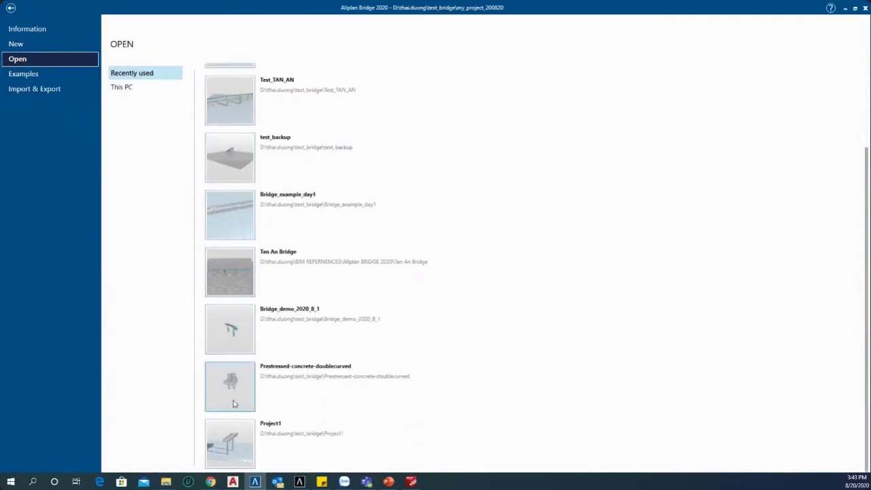
pyautogui.scroll(2, 243, 340)
pyautogui.scroll(1, 242, 338)
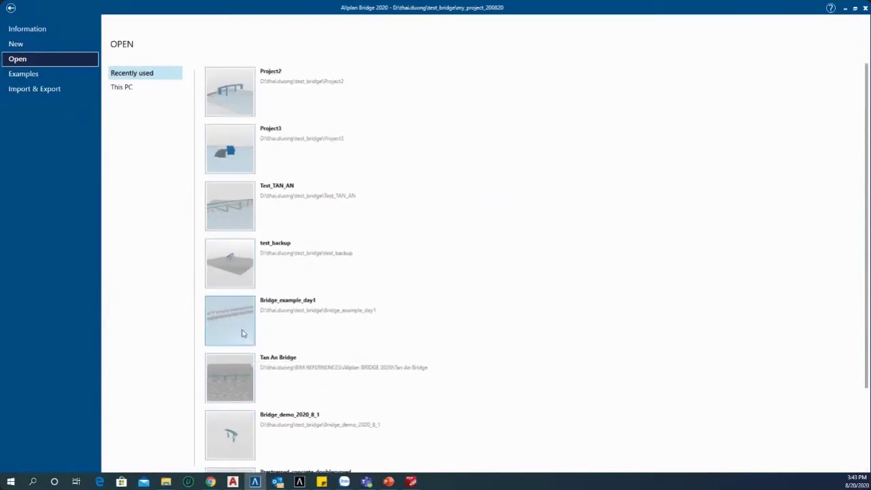
# - Open the Prestressed-concrete-doublecurved project from the test_bridge project space on This PC and view its twin box girders up close
pyautogui.click(131, 85)
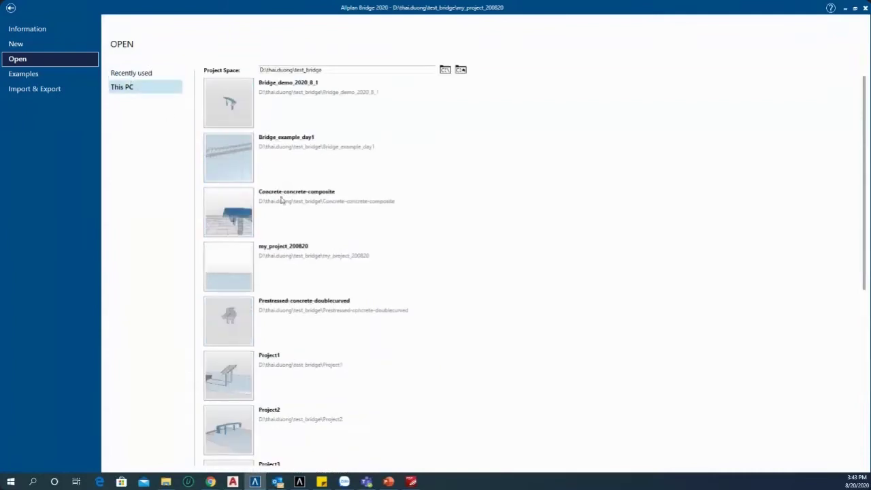
pyautogui.scroll(-3, 264, 299)
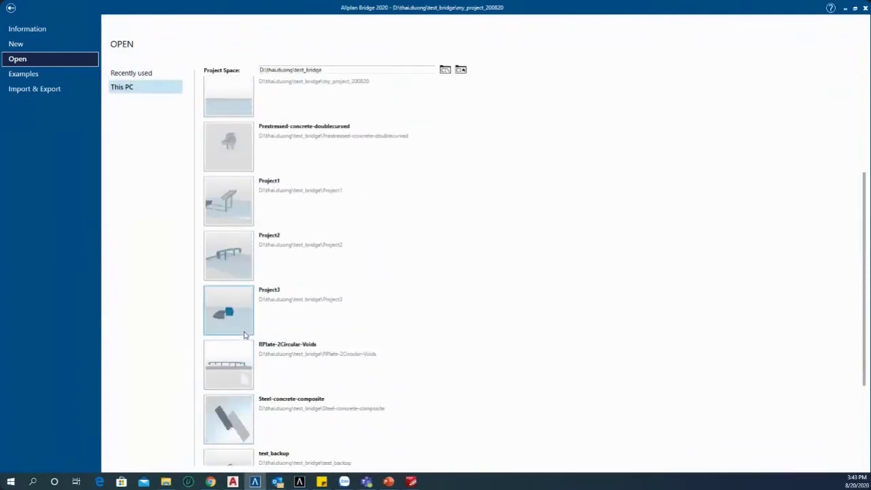
pyautogui.scroll(2, 237, 255)
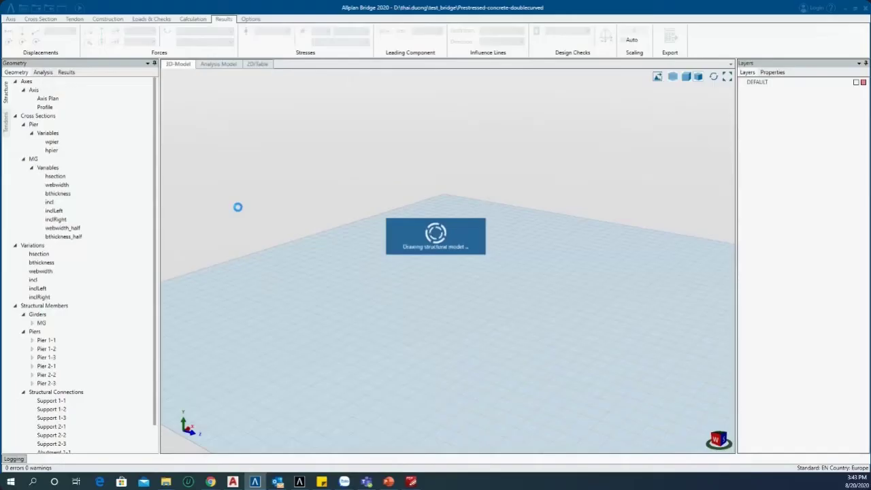
pyautogui.moveTo(315, 337); pyautogui.dragTo(378, 338, button='middle')
pyautogui.scroll(-3, 379, 338)
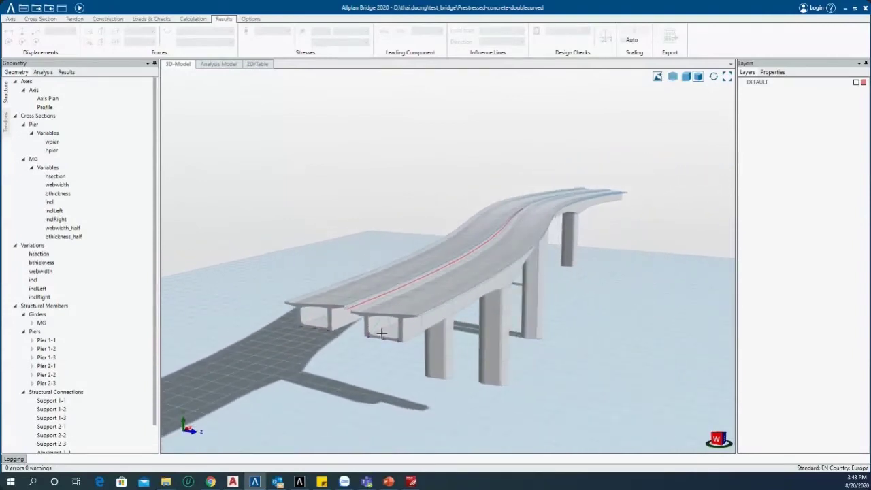
pyautogui.scroll(5, 401, 347)
pyautogui.moveTo(304, 317); pyautogui.dragTo(512, 266, button='middle')
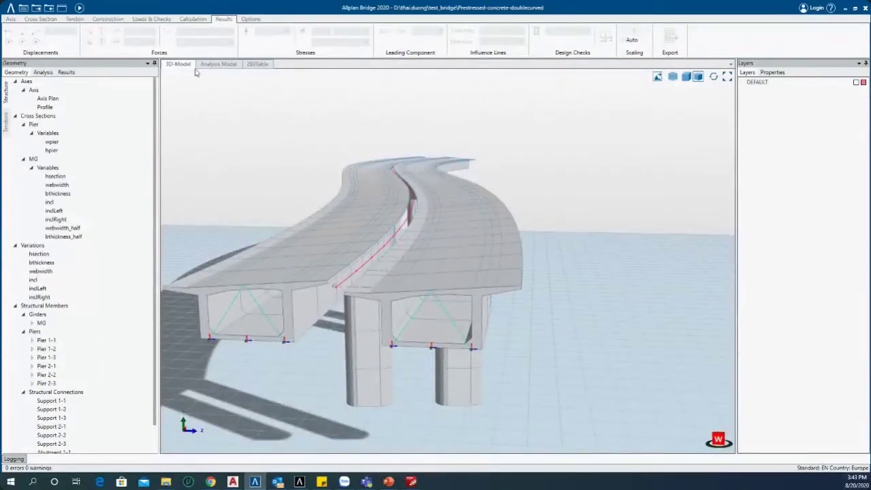
# - Look through the Calculation, Loads & Checks and Construction commands
pyautogui.click(193, 19)
pyautogui.click(141, 19)
pyautogui.click(107, 19)
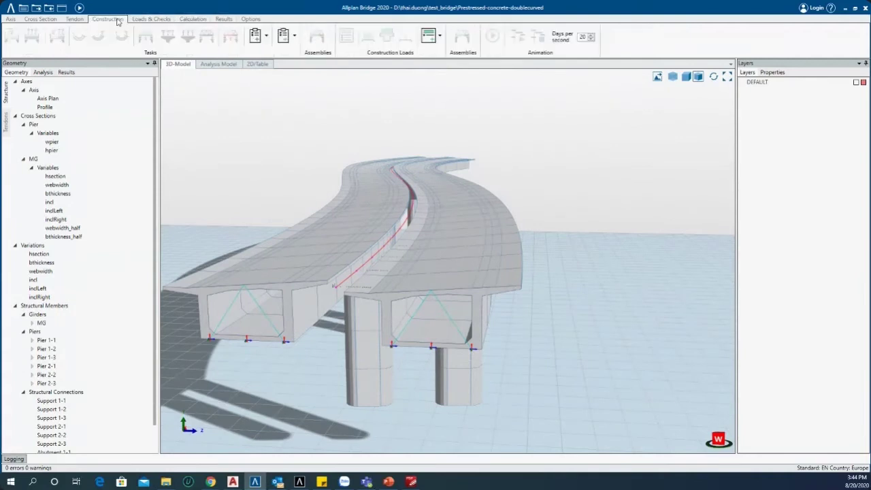
# - Examine the project's tendon stressing, materials and cross section analysis data, and return to the geometry structure and bridge view
pyautogui.click(43, 72)
pyautogui.click(7, 181)
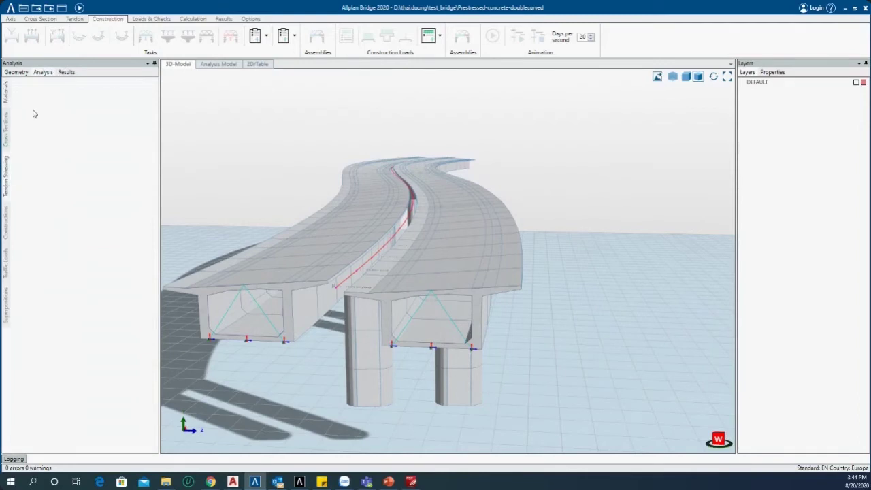
pyautogui.click(8, 100)
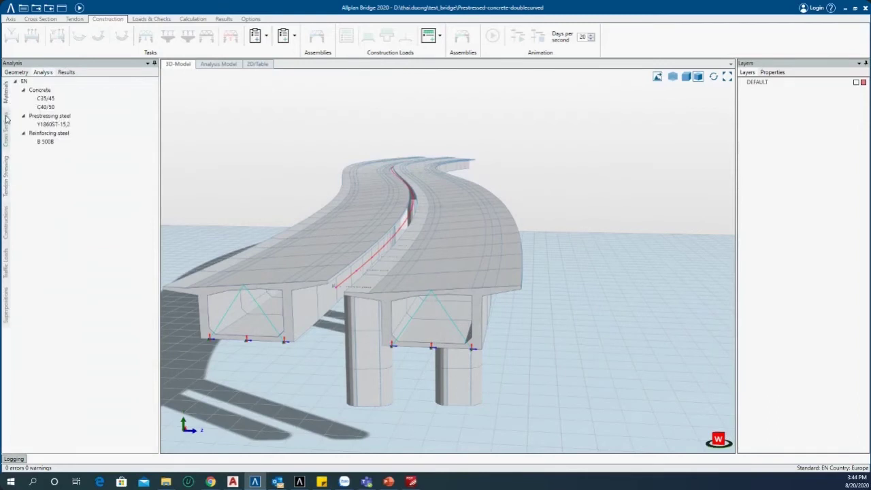
pyautogui.click(7, 120)
pyautogui.click(6, 99)
pyautogui.click(15, 72)
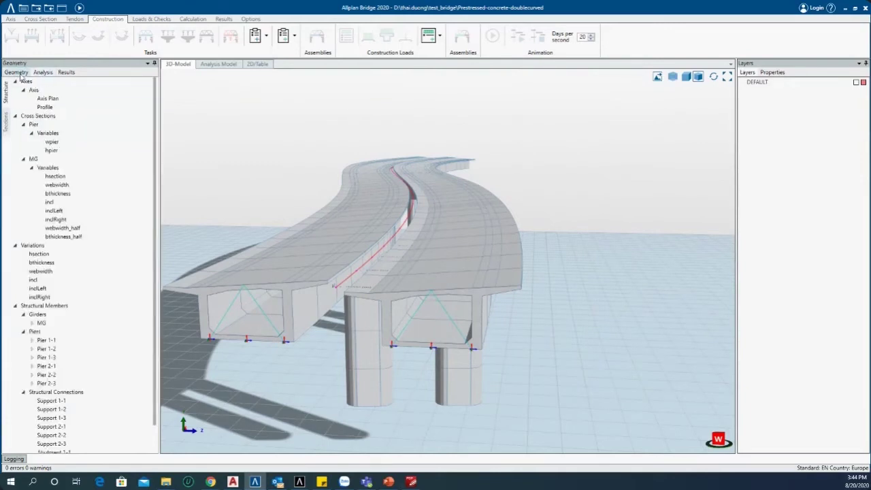
pyautogui.moveTo(389, 228); pyautogui.dragTo(220, 161, button='middle')
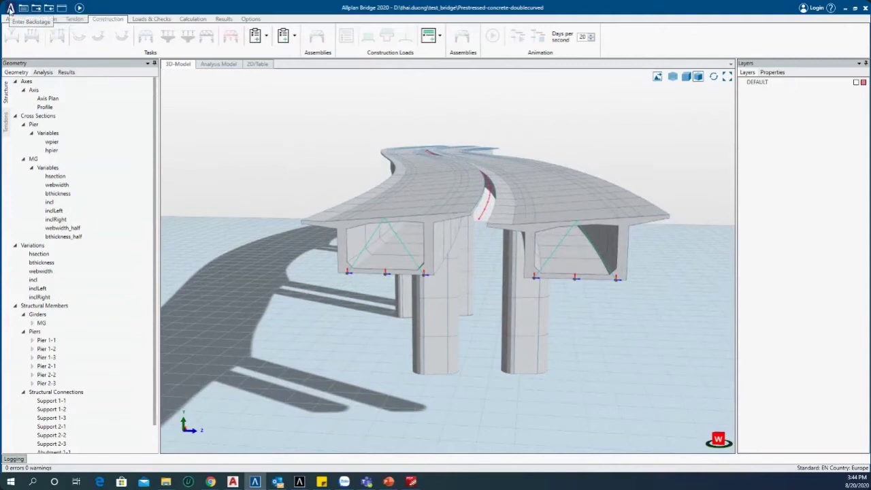
# - Open the vd project from the test_bridge project space on This PC and view its arch bridge from several sides
pyautogui.click(10, 8)
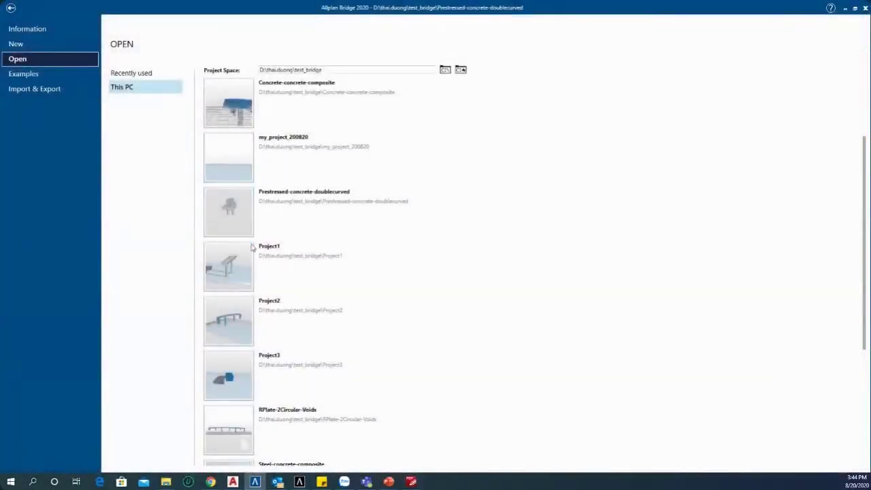
pyautogui.scroll(-5, 252, 248)
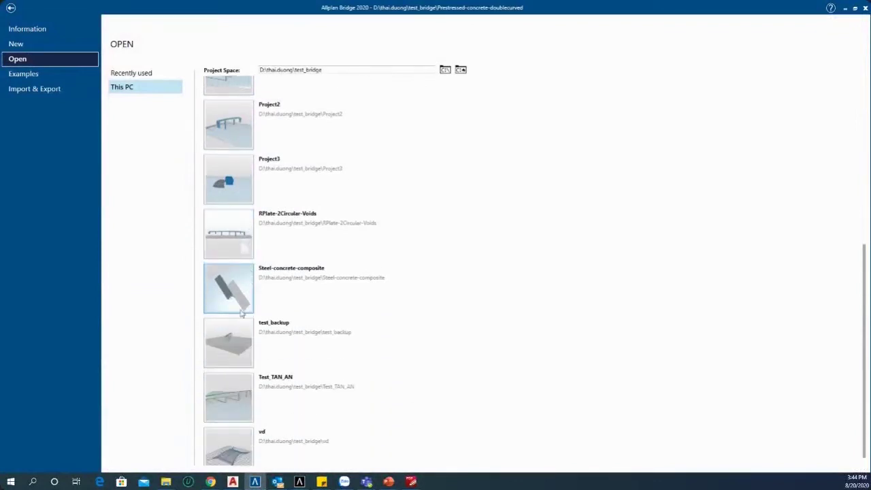
pyautogui.scroll(-1, 242, 313)
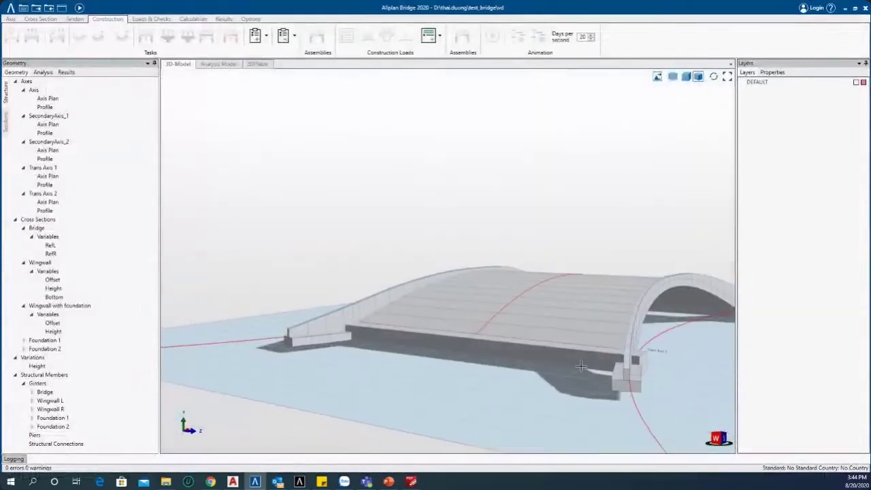
pyautogui.moveTo(580, 367); pyautogui.dragTo(390, 277, button='middle')
pyautogui.scroll(5, 390, 277)
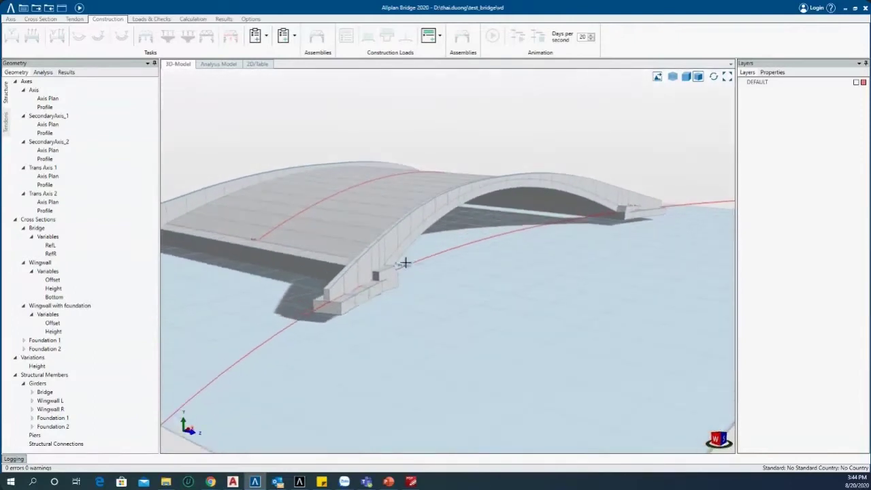
pyautogui.scroll(-3, 459, 257)
pyautogui.moveTo(459, 257); pyautogui.dragTo(417, 307, button='middle')
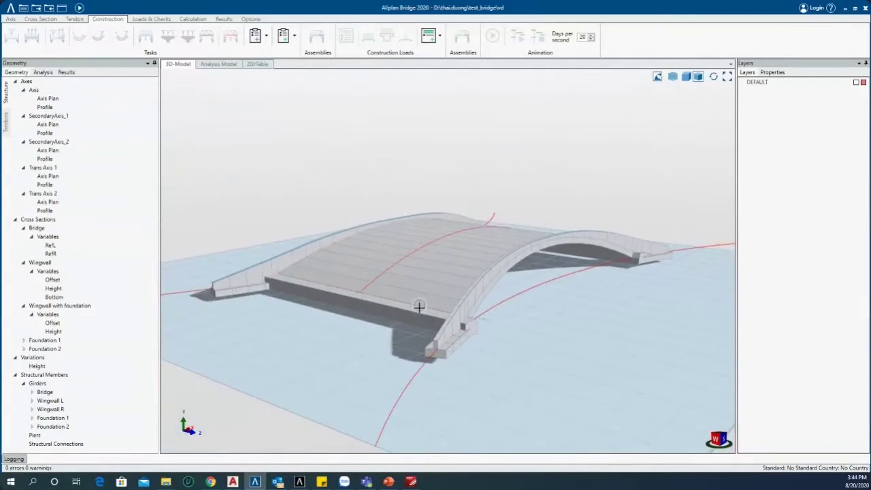
pyautogui.scroll(5, 417, 306)
pyautogui.moveTo(330, 326)
pyautogui.mouseDown(button='middle')
pyautogui.moveTo(435, 305)
pyautogui.moveTo(385, 292)
pyautogui.moveTo(503, 254)
pyautogui.moveTo(328, 363)
pyautogui.moveTo(326, 341)
pyautogui.mouseUp(button='middle')
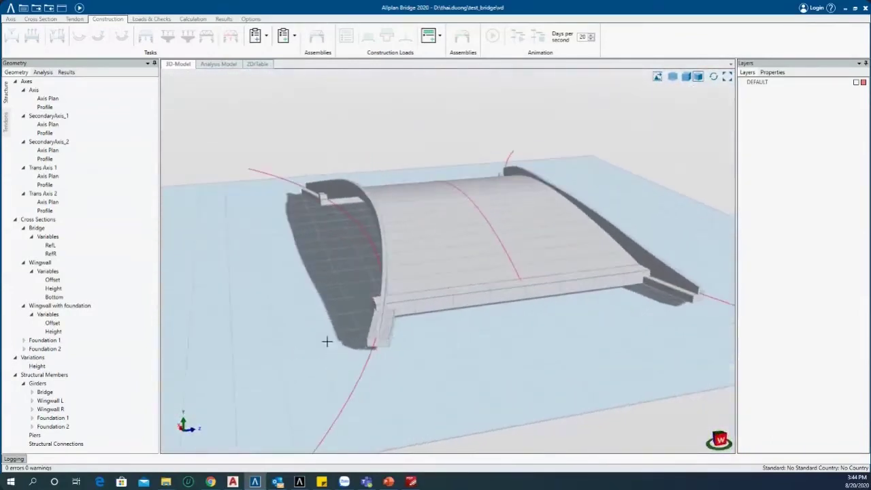
pyautogui.moveTo(429, 312); pyautogui.dragTo(452, 318, button='middle')
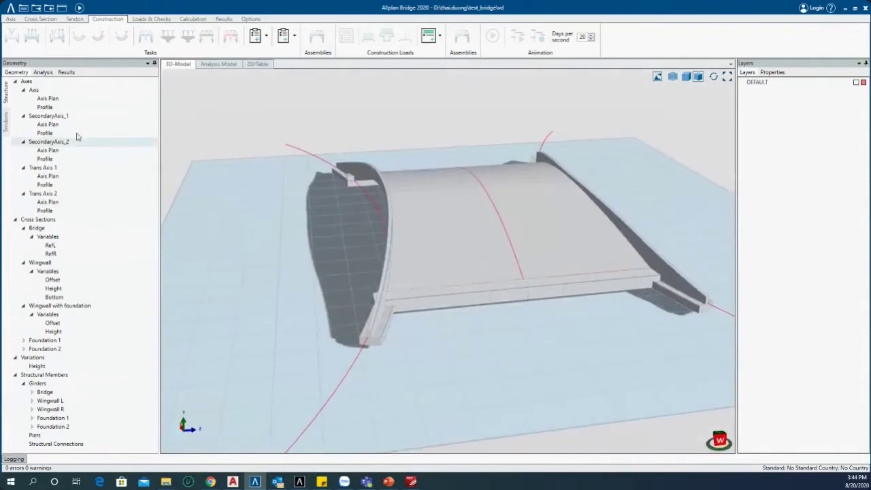
# - Look through the descriptions of the supplied example bridge projects
pyautogui.click(10, 10)
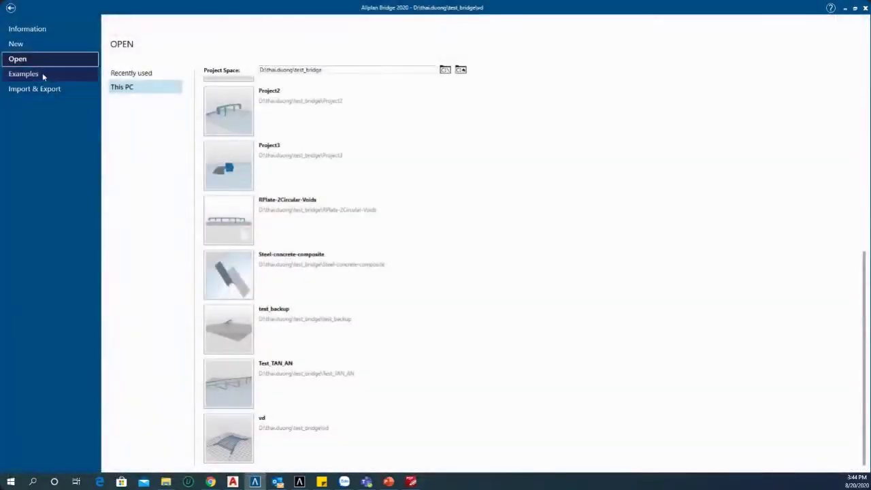
pyautogui.click(42, 72)
pyautogui.scroll(-2, 231, 272)
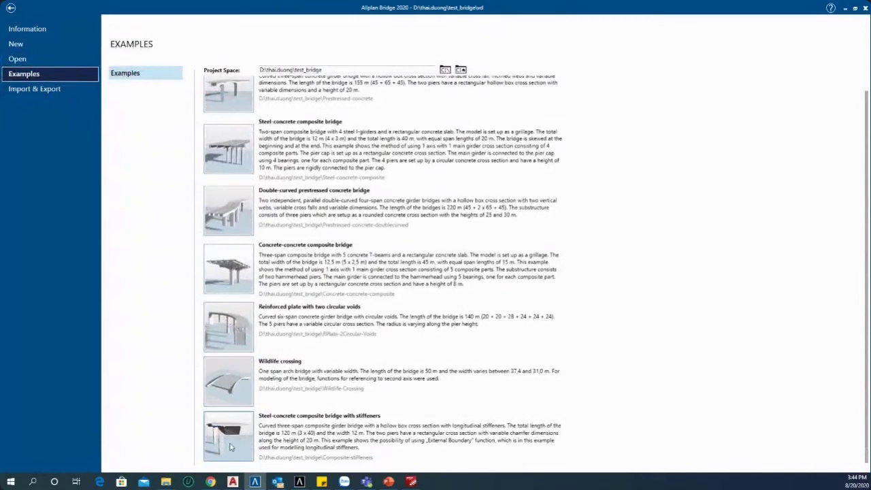
pyautogui.scroll(2, 245, 344)
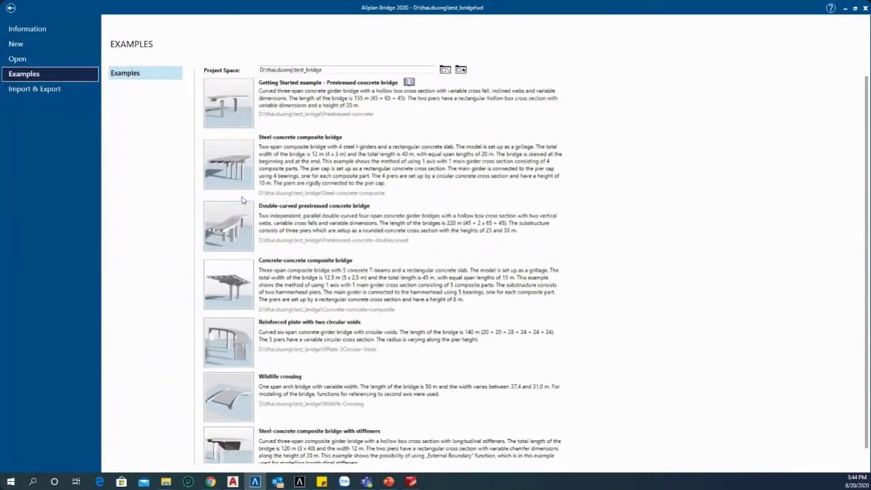
pyautogui.scroll(-1, 233, 160)
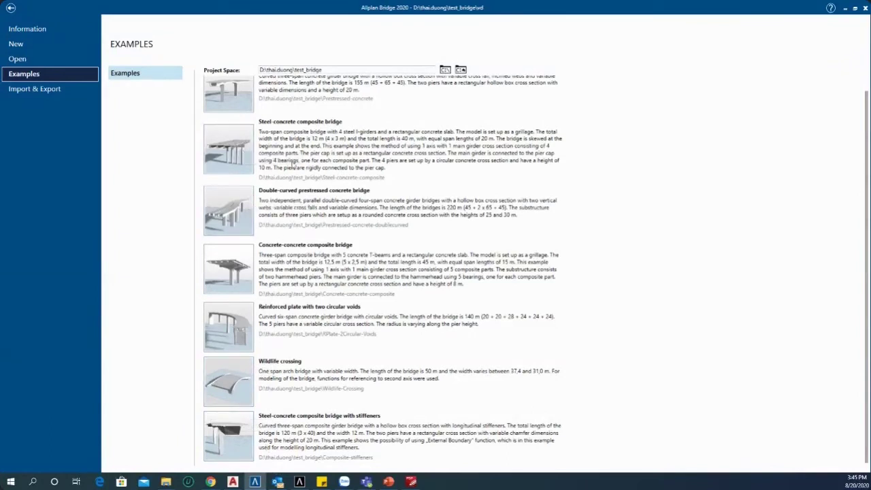
pyautogui.scroll(1, 268, 139)
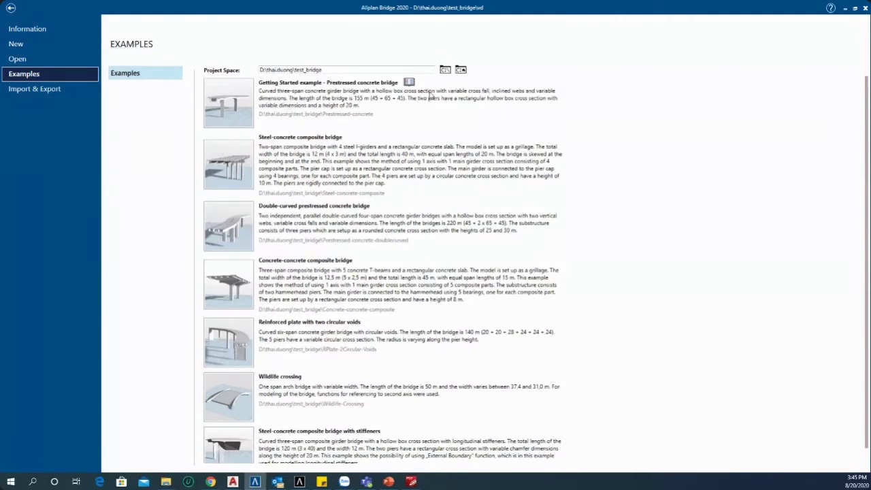
# - Look through the project's Import, Export, Export partially and Export As options, and return to the bridge model
pyautogui.click(50, 87)
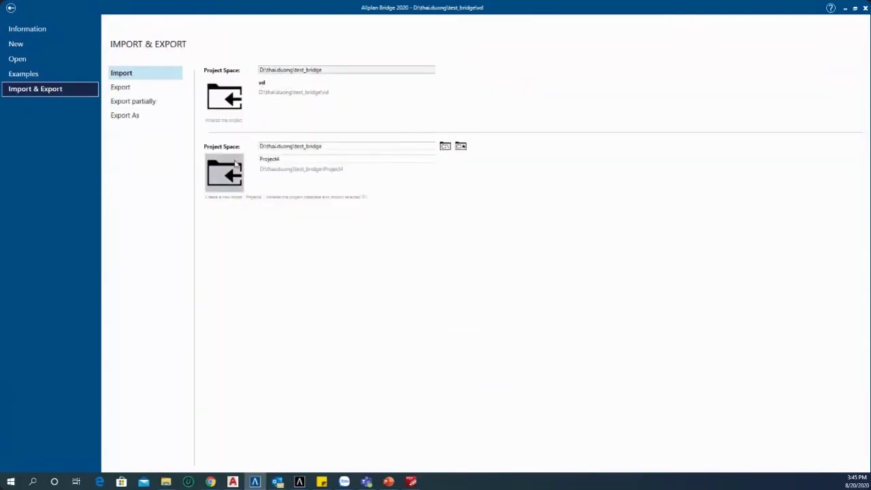
pyautogui.click(135, 87)
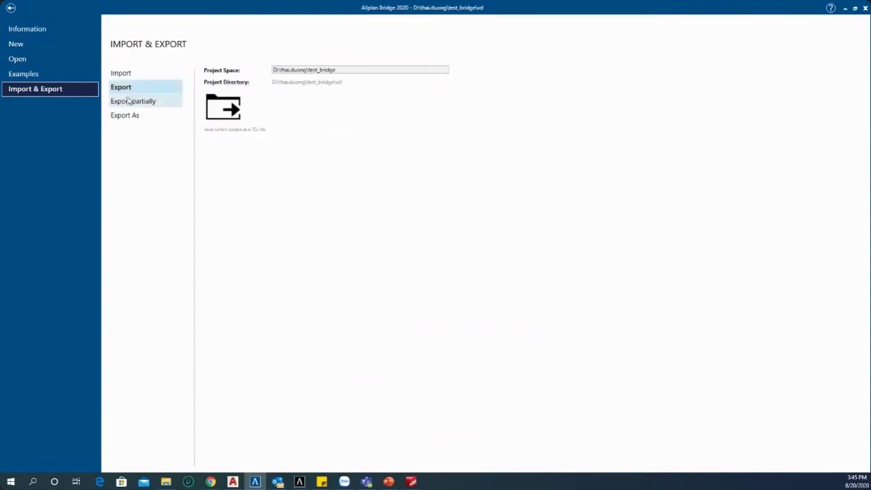
pyautogui.click(122, 101)
pyautogui.click(121, 117)
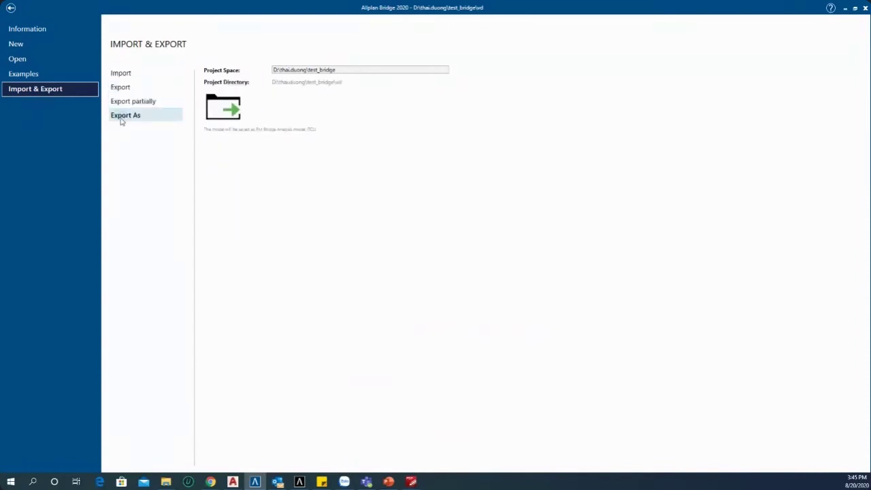
pyautogui.click(122, 75)
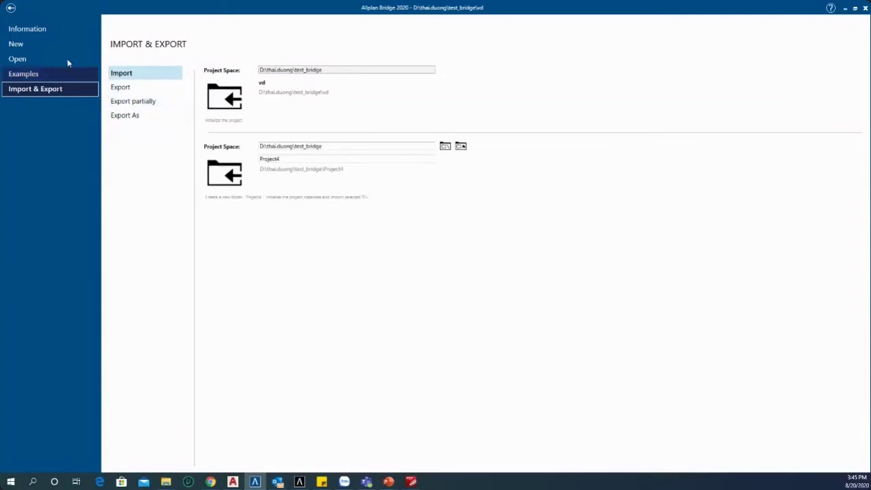
pyautogui.click(10, 8)
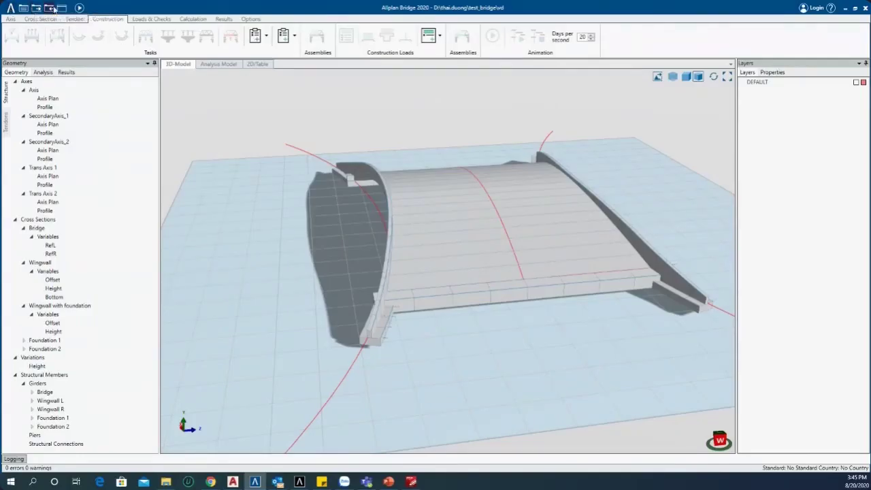
# - Check the TCL import and export commands available for the Cross Sections group
pyautogui.click(30, 221)
pyautogui.rightClick(30, 223)
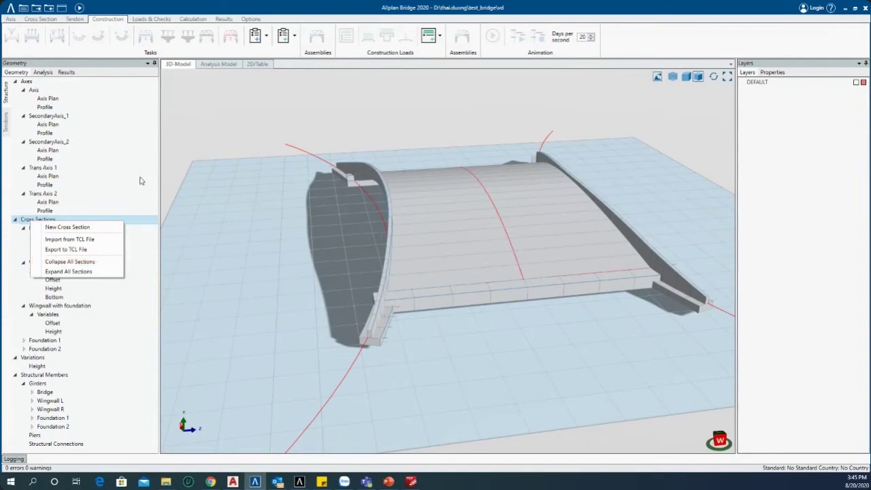
pyautogui.click(223, 123)
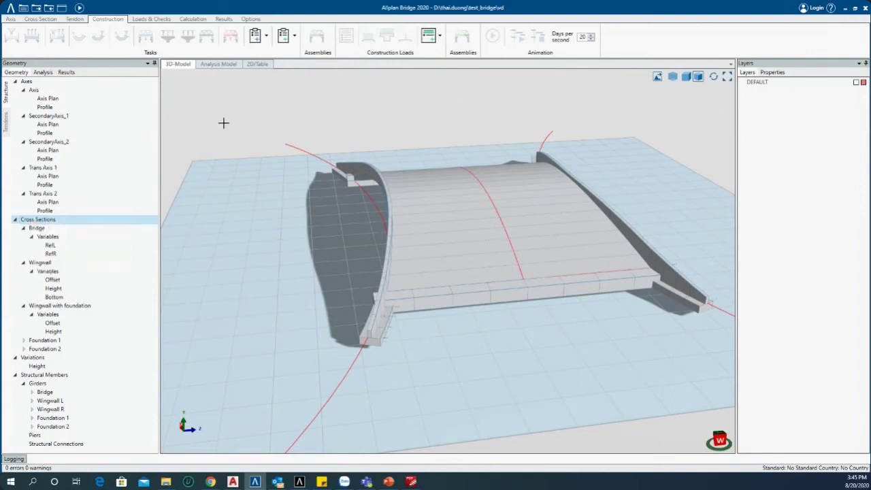
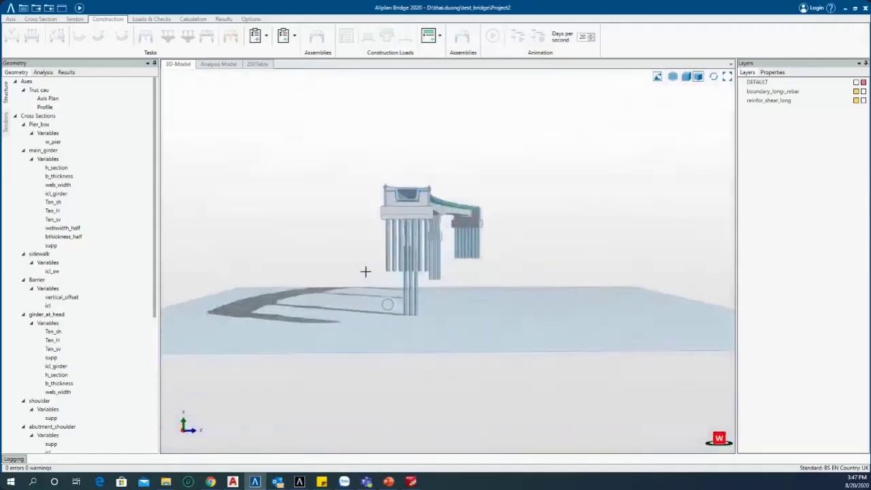
# - Inspect the Project2 bridge model from several angles and review its axes and cross sections in the structure tree
pyautogui.moveTo(365, 271); pyautogui.dragTo(382, 280, button='middle')
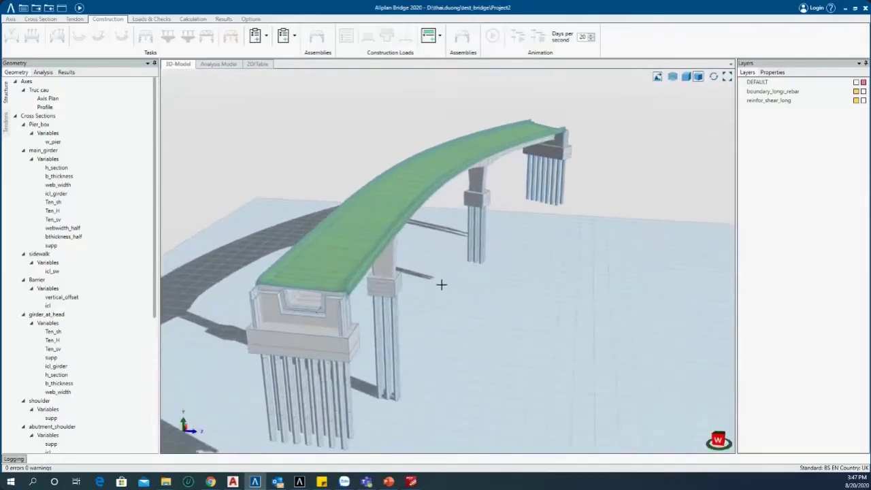
pyautogui.scroll(5, 443, 286)
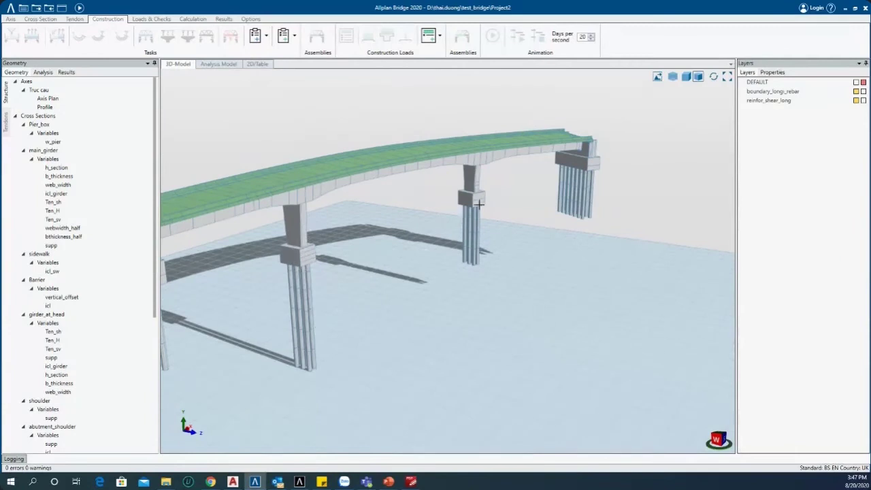
pyautogui.moveTo(443, 309)
pyautogui.mouseDown(button='middle')
pyautogui.moveTo(462, 305)
pyautogui.moveTo(429, 305)
pyautogui.moveTo(439, 308)
pyautogui.mouseUp(button='middle')
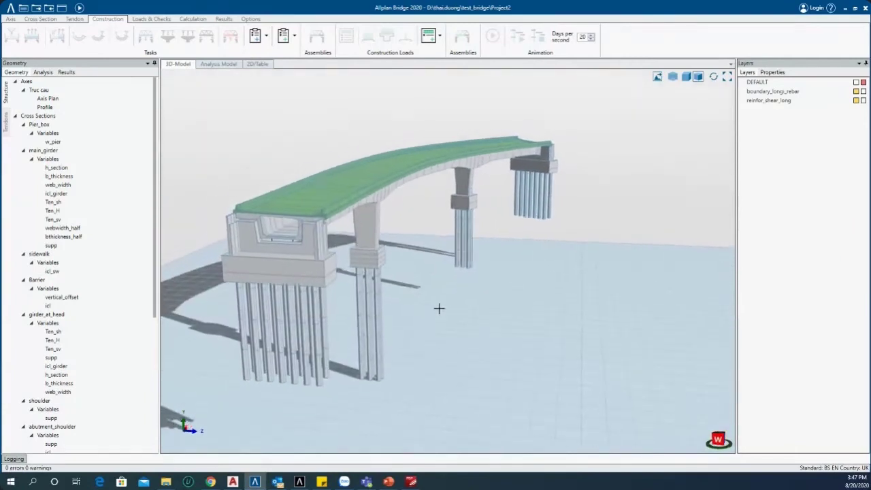
pyautogui.click(18, 82)
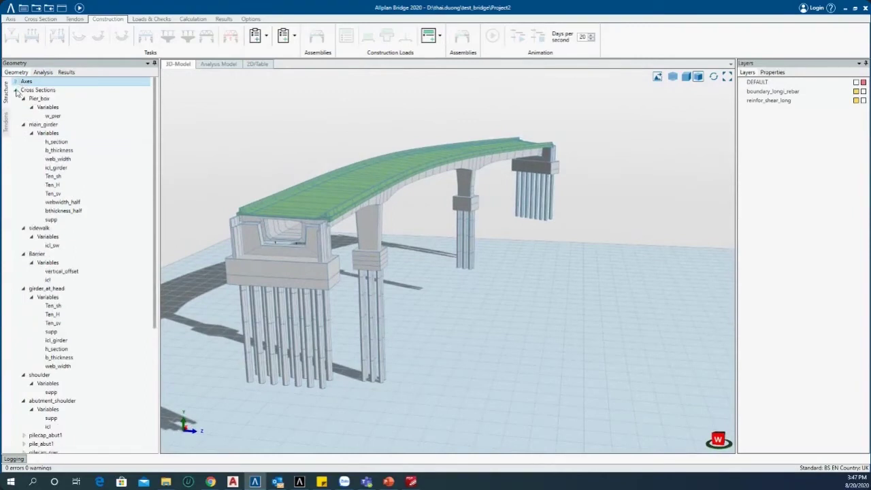
pyautogui.click(15, 82)
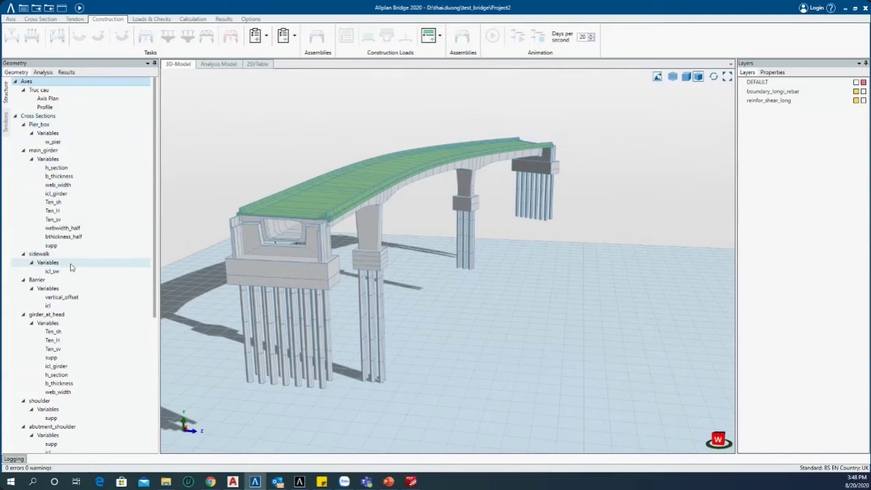
# - Open the my_project_200820 project and view its curved bridge from different angles
pyautogui.click(10, 8)
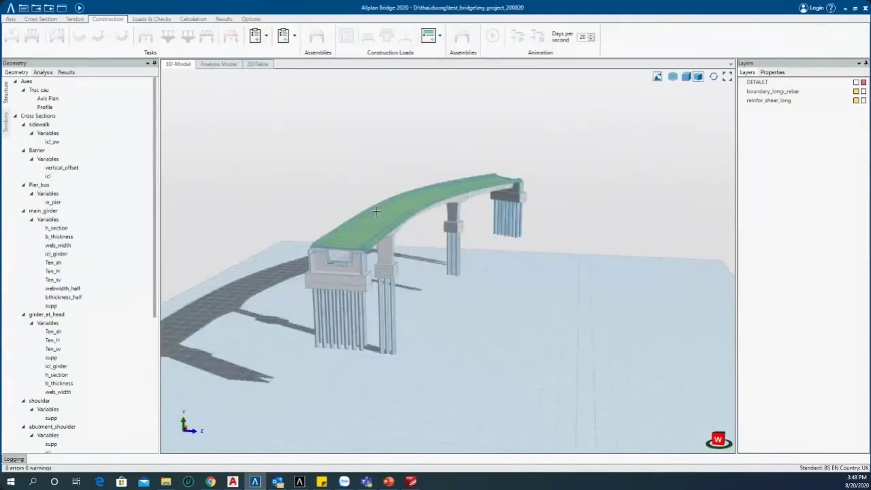
pyautogui.moveTo(282, 170)
pyautogui.mouseDown(button='middle')
pyautogui.moveTo(283, 184)
pyautogui.moveTo(291, 157)
pyautogui.moveTo(243, 159)
pyautogui.moveTo(326, 211)
pyautogui.moveTo(350, 245)
pyautogui.moveTo(308, 264)
pyautogui.moveTo(302, 225)
pyautogui.moveTo(322, 247)
pyautogui.mouseUp(button='middle')
pyautogui.moveTo(390, 296); pyautogui.dragTo(154, 178, button='middle')
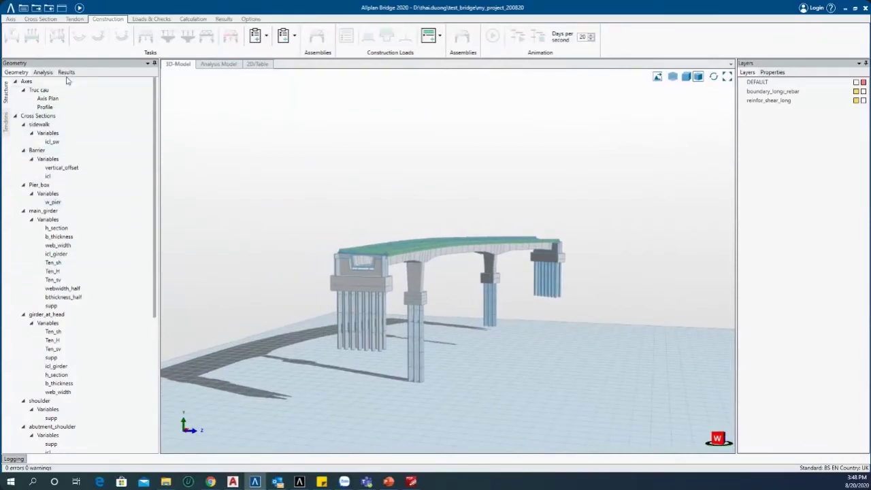
# - Create a new project named new_project_webinar_1 in the test_bridge project space, leaving its description empty
pyautogui.click(36, 7)
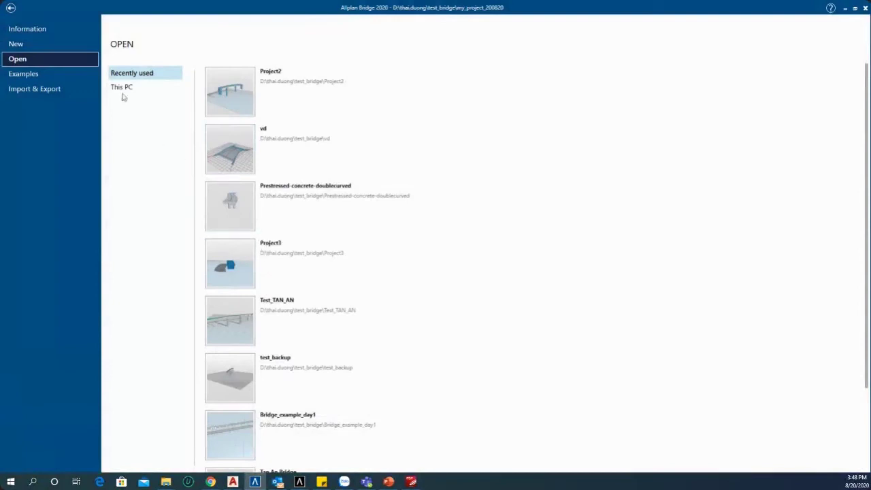
pyautogui.click(17, 44)
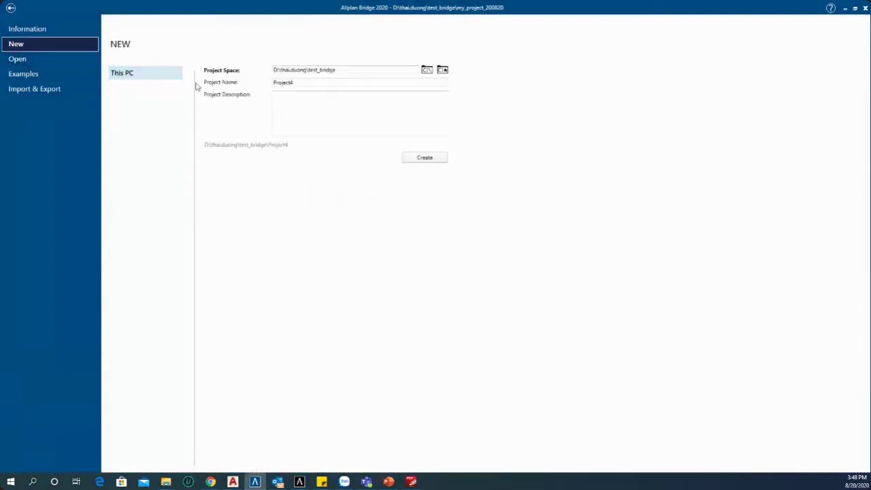
pyautogui.moveTo(319, 81); pyautogui.dragTo(268, 83)
pyautogui.click(304, 82)
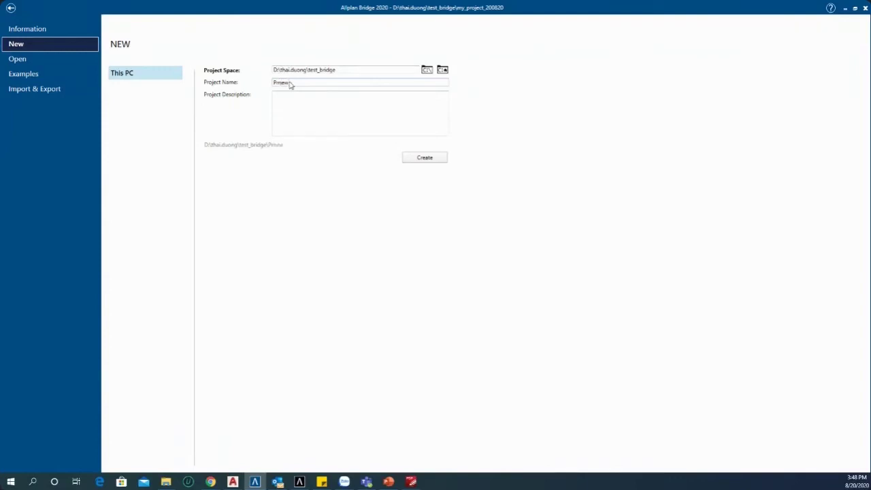
pyautogui.press('BackSpace')
pyautogui.write('new_p')
pyautogui.write('r_1')
pyautogui.click(319, 106)
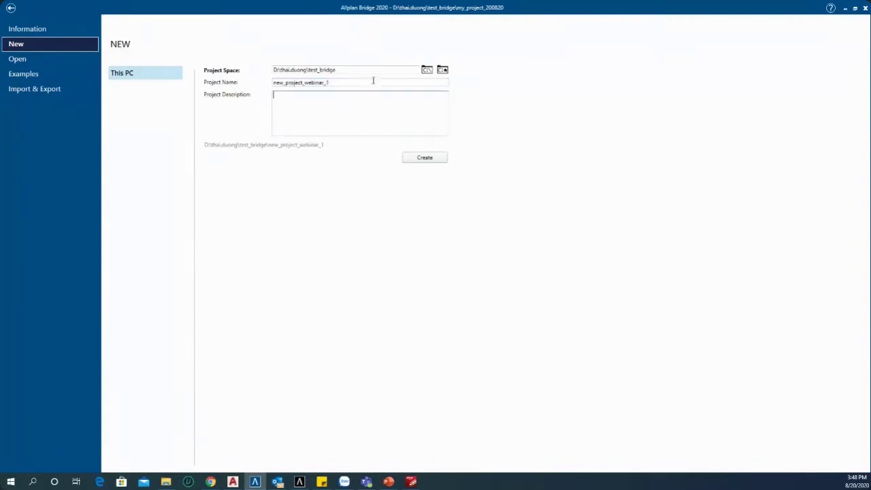
pyautogui.click(427, 157)
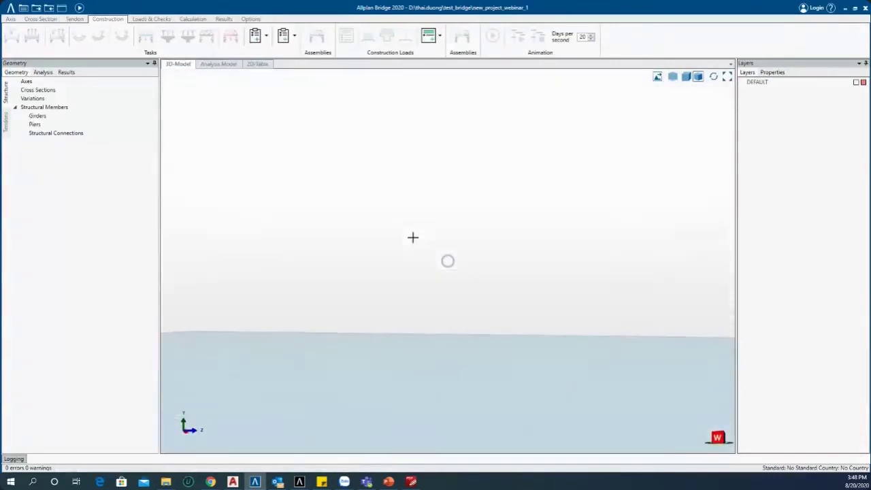
# - Add a new axis to the empty project, accepting its default name
pyautogui.rightClick(28, 83)
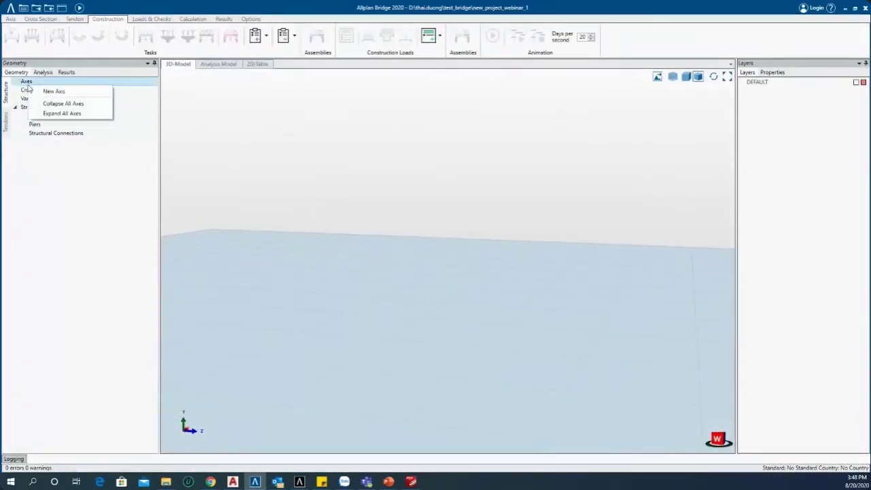
pyautogui.click(53, 92)
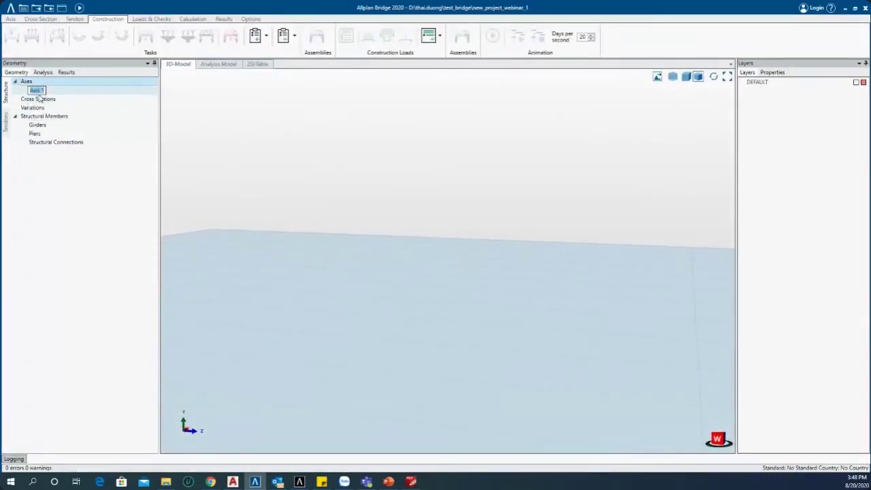
pyautogui.press('Return')
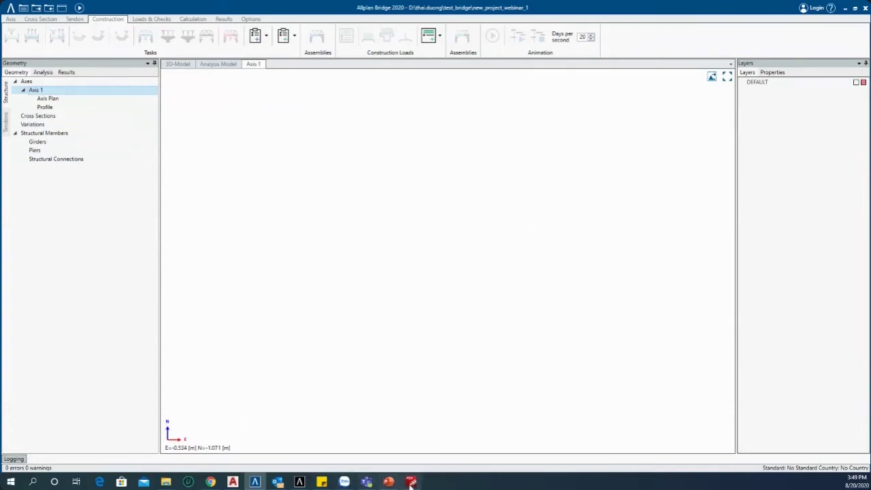
# - Add an absolute start point to Axis 1 with East 0, North 0 and Alpha 0
pyautogui.click(12, 19)
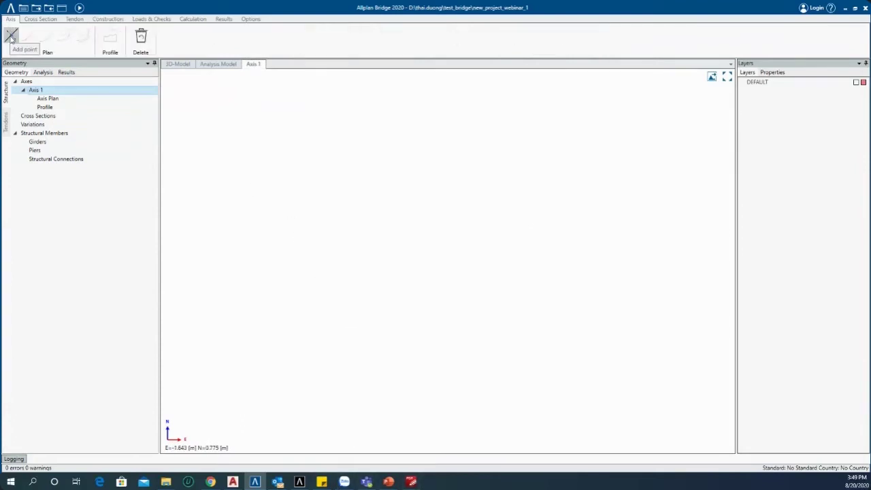
pyautogui.click(12, 38)
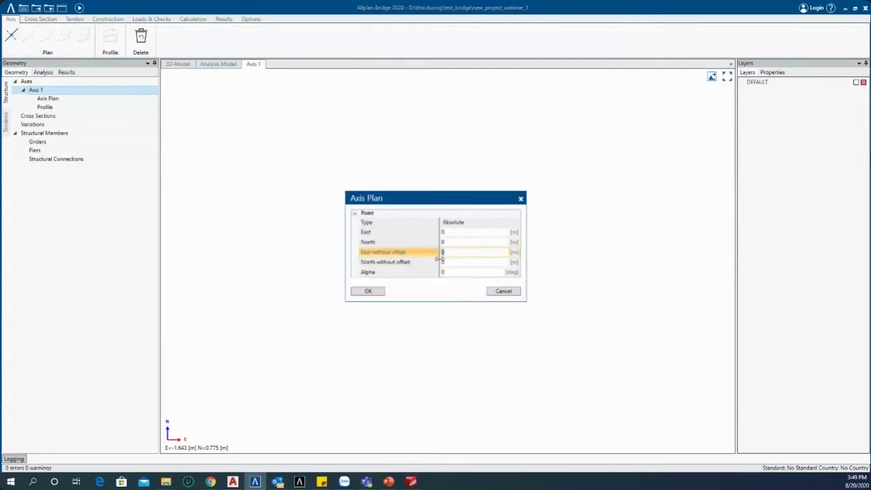
pyautogui.moveTo(476, 201); pyautogui.dragTo(359, 166)
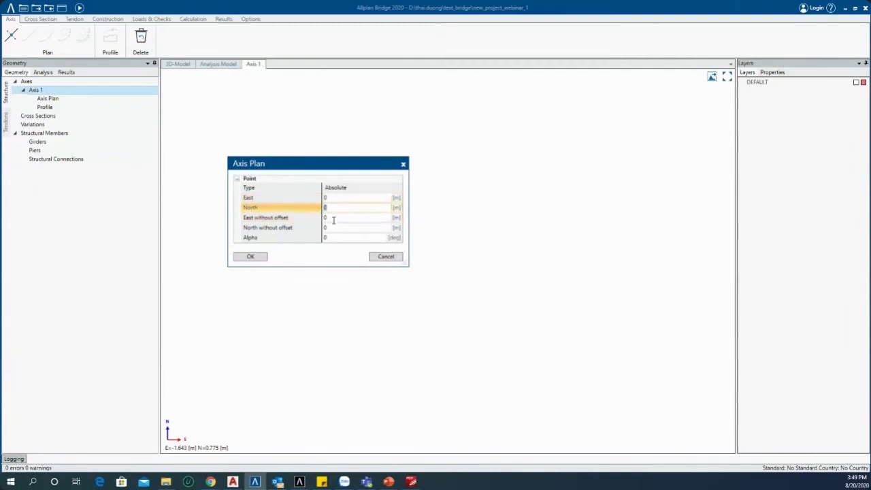
pyautogui.click(307, 240)
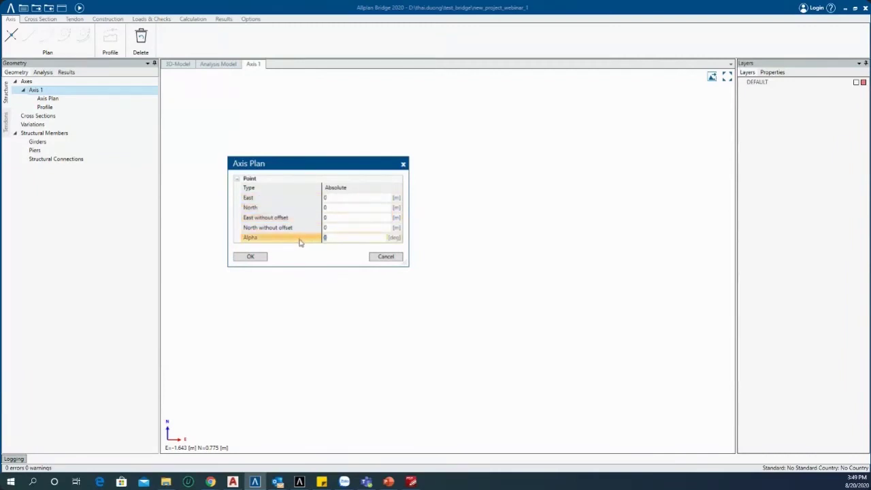
pyautogui.click(336, 198)
pyautogui.click(333, 208)
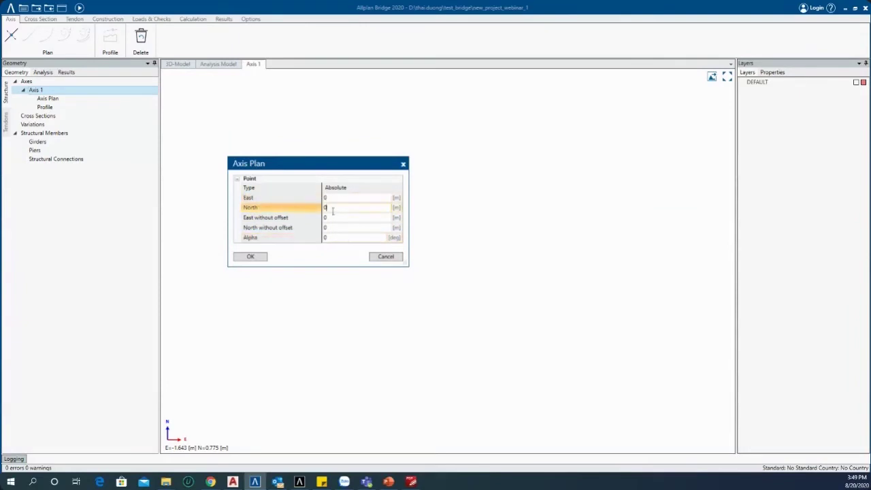
pyautogui.click(333, 217)
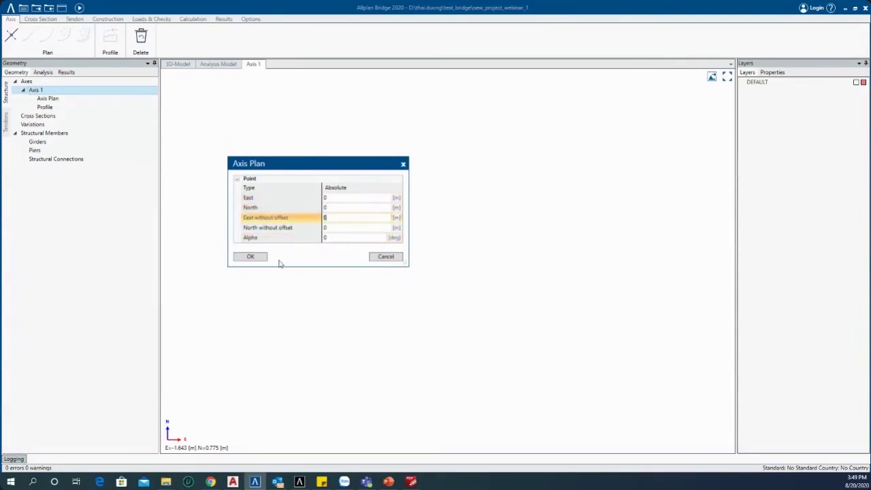
pyautogui.click(255, 258)
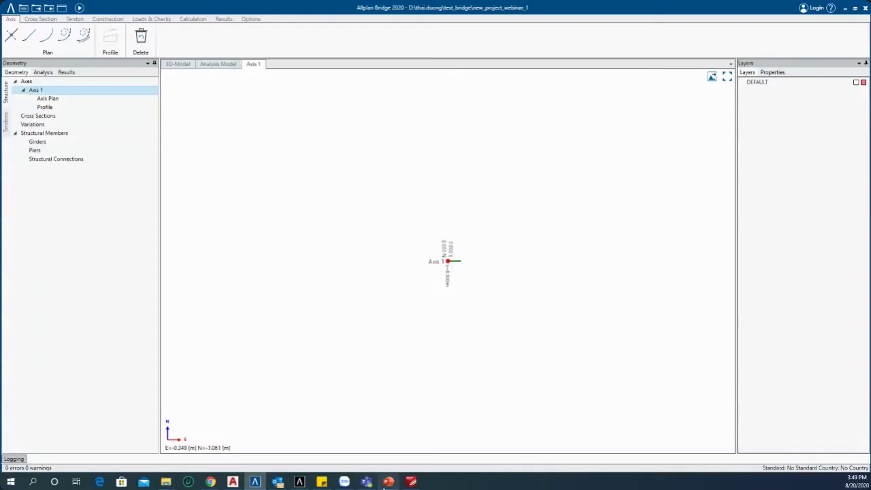
pyautogui.click(388, 482)
pyautogui.click(387, 482)
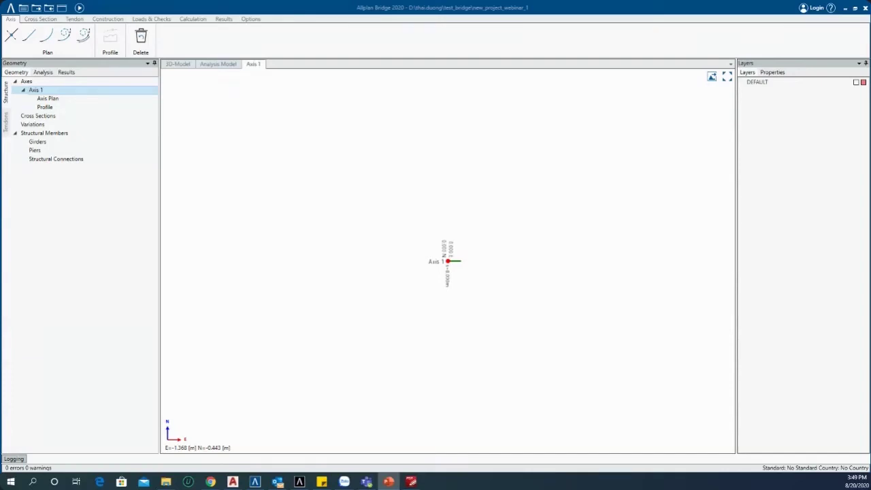
pyautogui.click(512, 310)
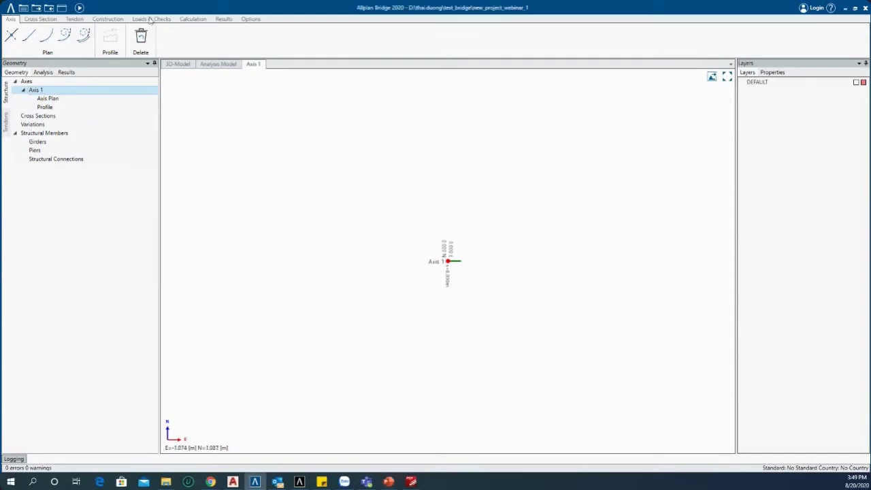
# - Add a straight line 15 m long from the start point of Axis 1
pyautogui.click(28, 37)
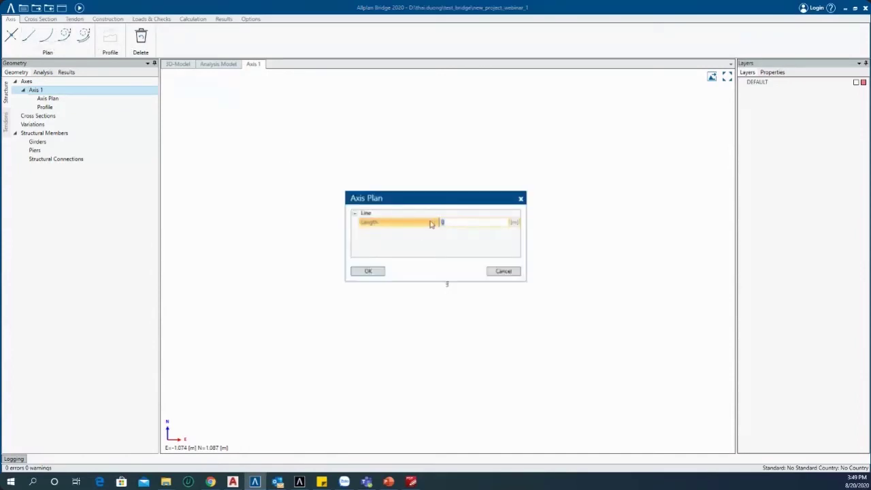
pyautogui.write('15')
pyautogui.click(368, 271)
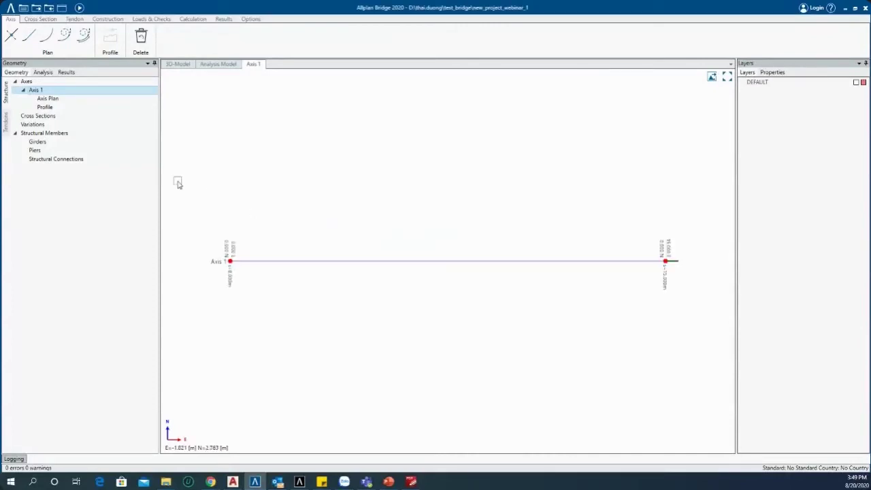
# - Try to add a Spiral 2 element to Axis 1 with begin curvature 0, end curvature -0.05 and length 65 m
pyautogui.click(85, 38)
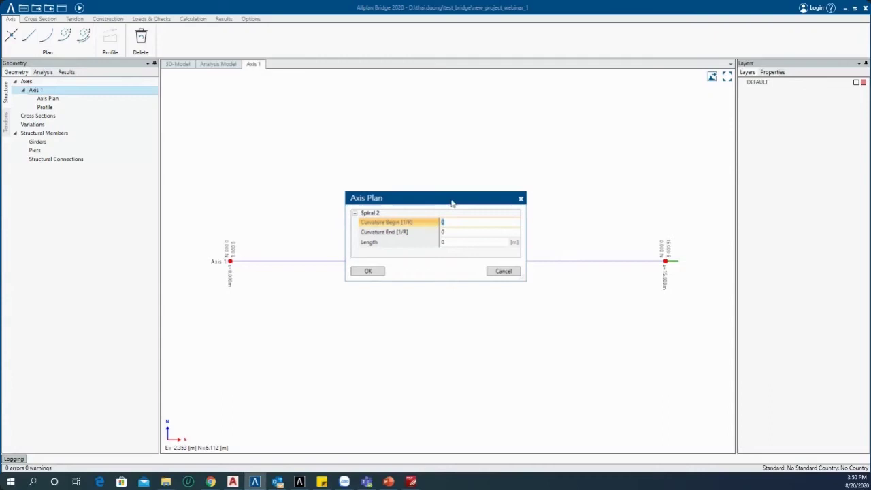
pyautogui.moveTo(452, 203); pyautogui.dragTo(488, 182)
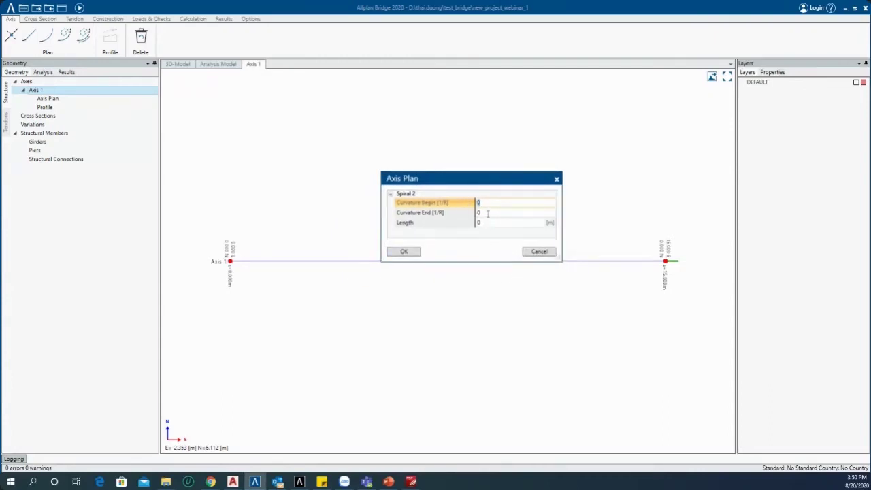
pyautogui.click(488, 213)
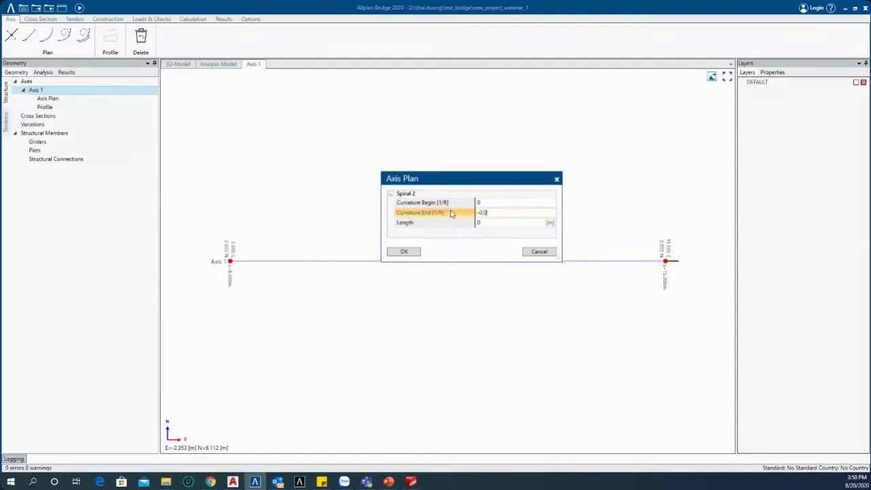
pyautogui.click(491, 223)
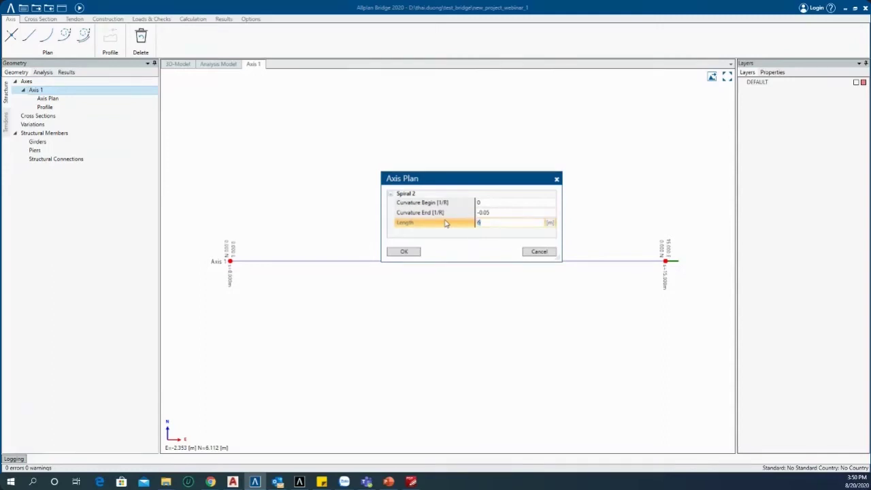
pyautogui.click(414, 251)
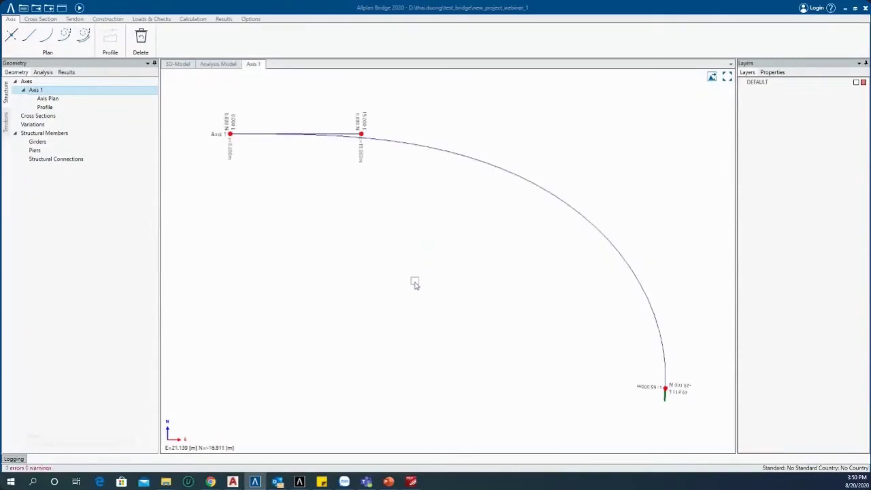
pyautogui.scroll(3, 327, 140)
pyautogui.scroll(-1, 407, 158)
pyautogui.scroll(-2, 407, 158)
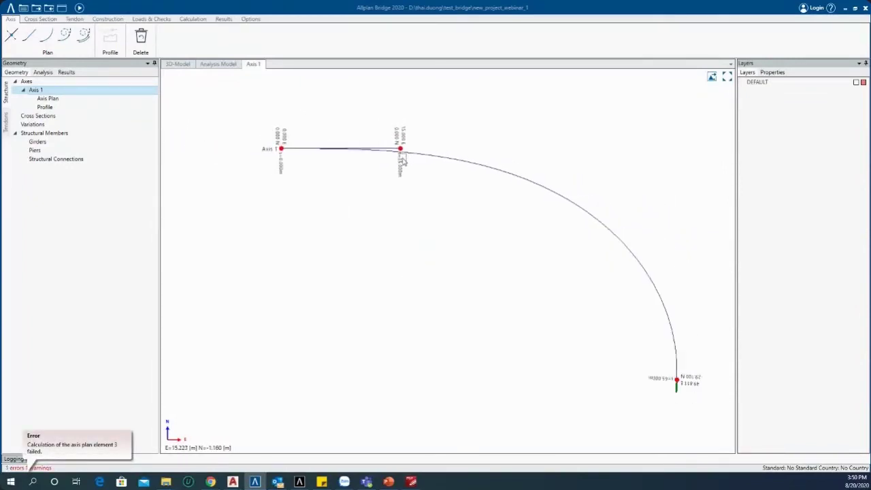
pyautogui.scroll(1, 296, 161)
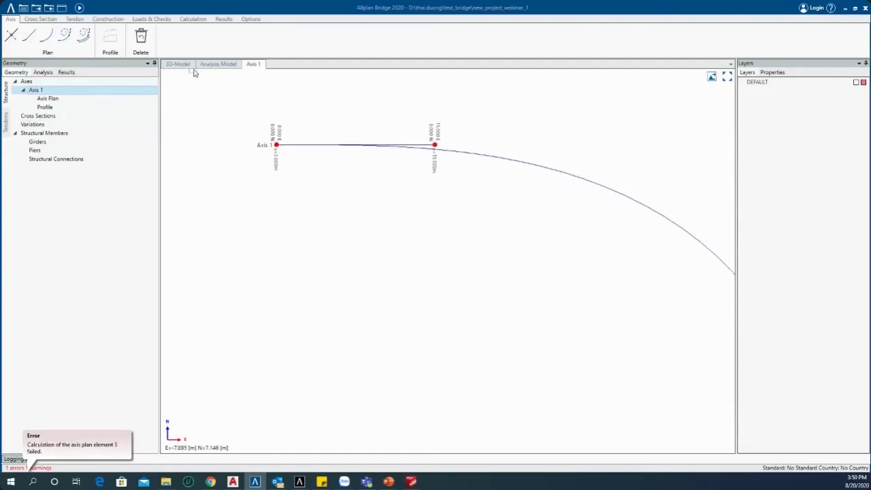
pyautogui.scroll(-2, 262, 147)
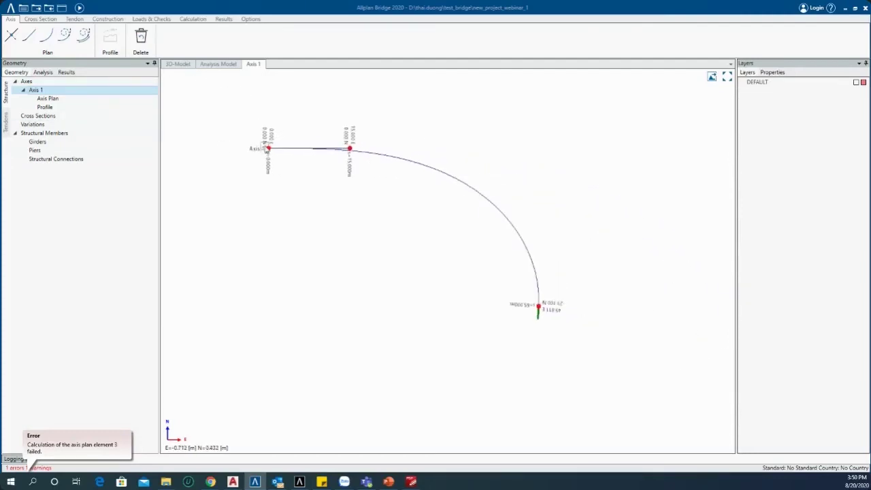
# - Delete the spiral element just added to the plan of Axis 1
pyautogui.click(140, 38)
pyautogui.scroll(4, 272, 241)
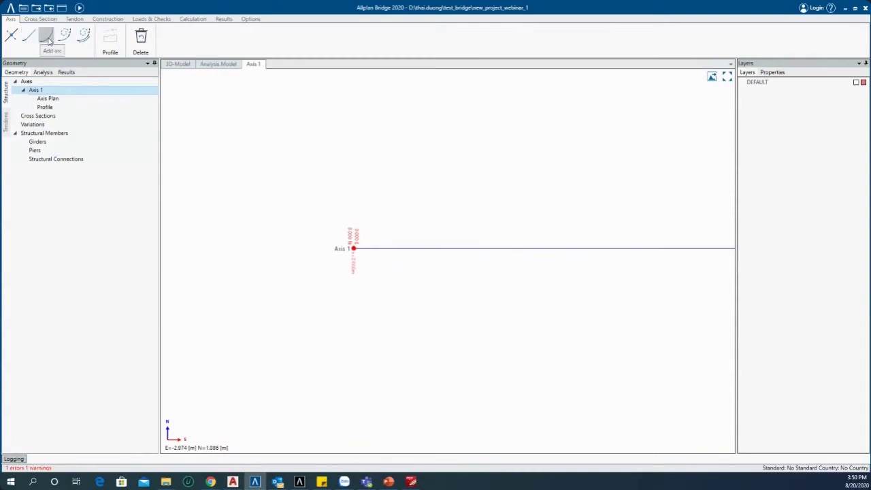
pyautogui.click(84, 35)
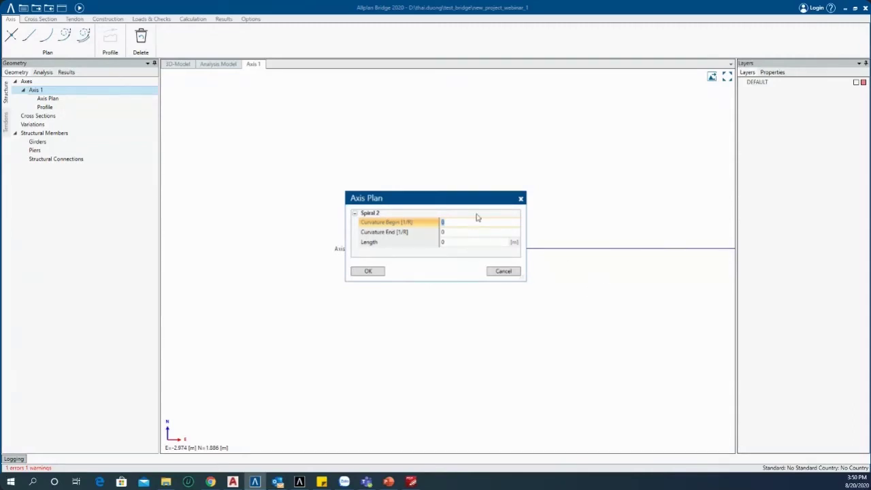
pyautogui.click(519, 199)
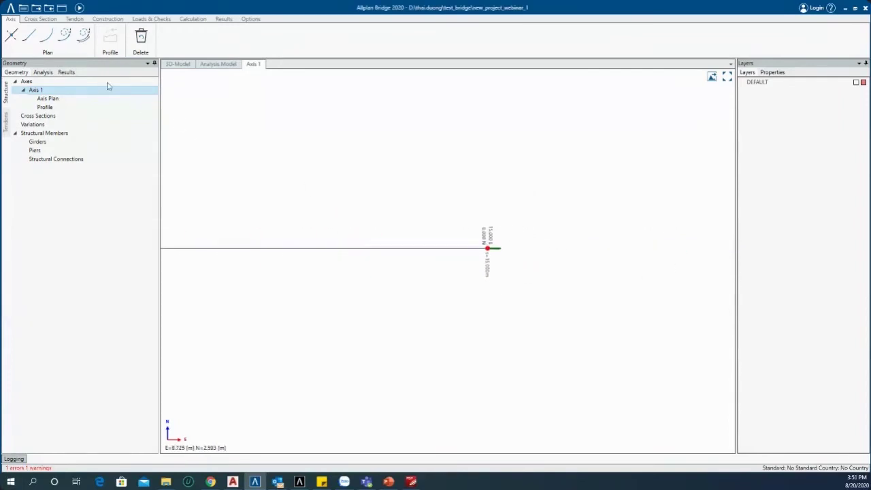
# - Add a Spiral 2 element after the line with begin curvature 0, end curvature -0.005 and length 65 m
pyautogui.click(88, 49)
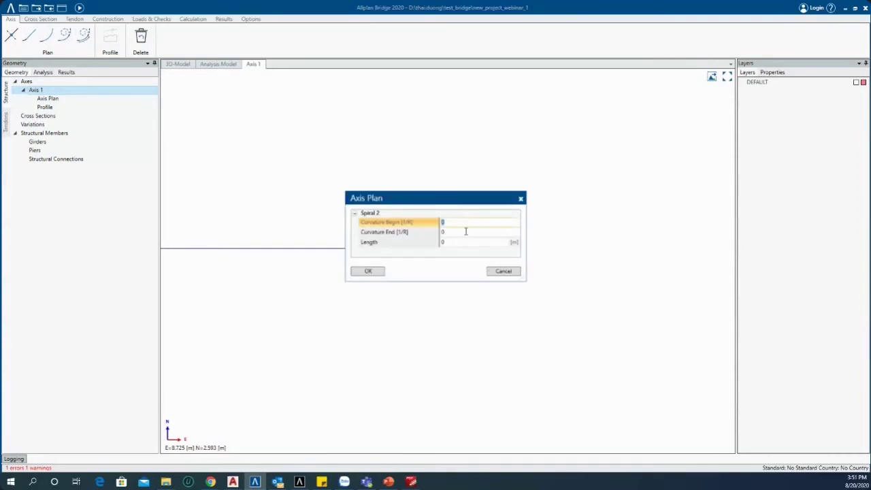
pyautogui.moveTo(475, 200); pyautogui.dragTo(409, 162)
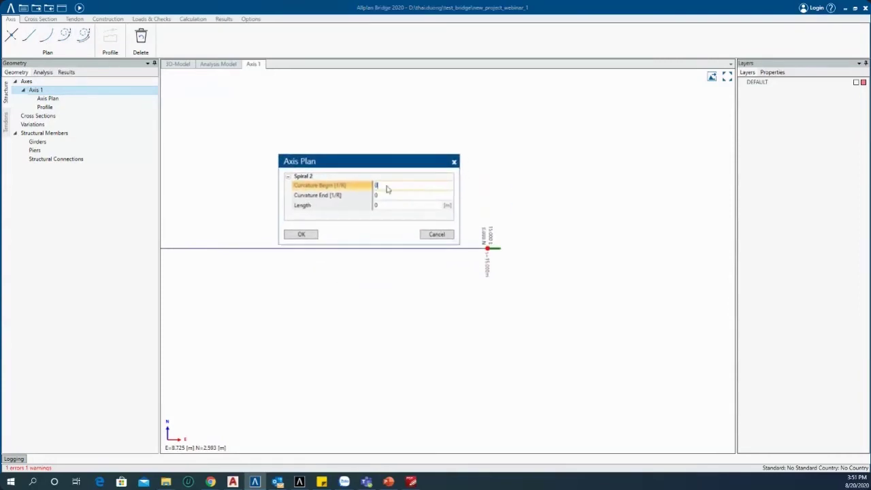
pyautogui.click(389, 195)
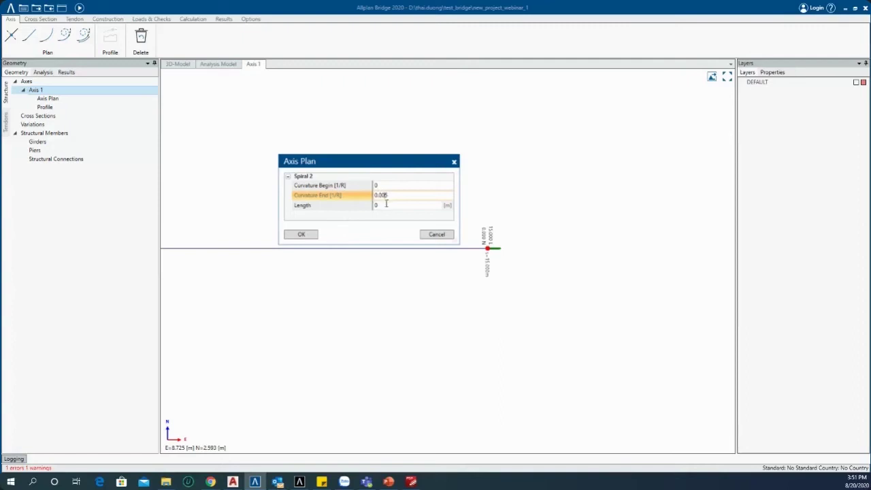
pyautogui.click(381, 204)
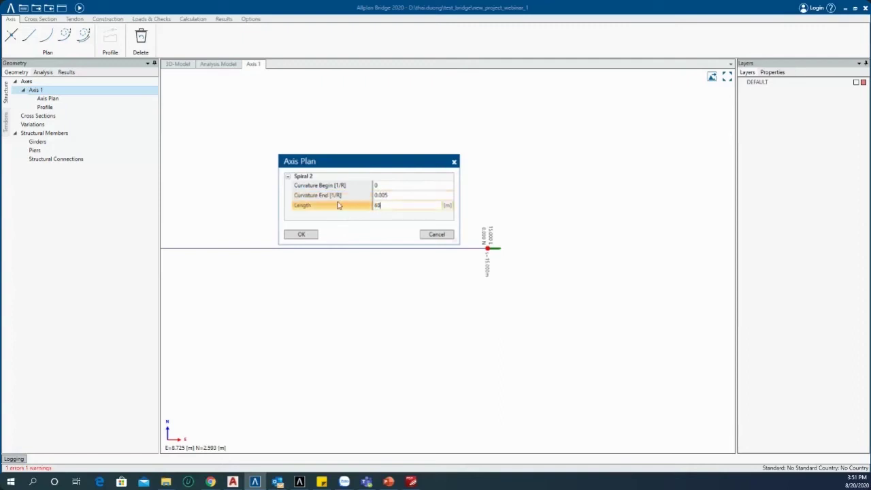
pyautogui.click(376, 195)
pyautogui.write('-')
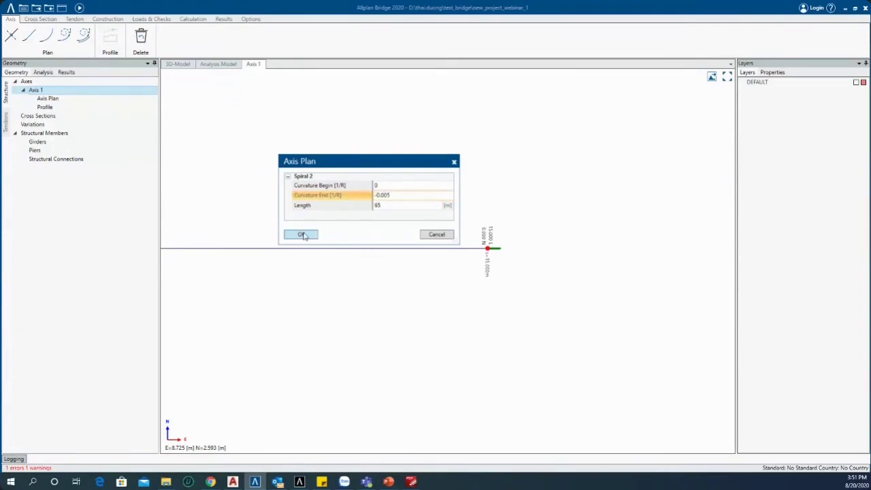
pyautogui.click(303, 234)
pyautogui.scroll(-2, 326, 253)
pyautogui.scroll(3, 517, 266)
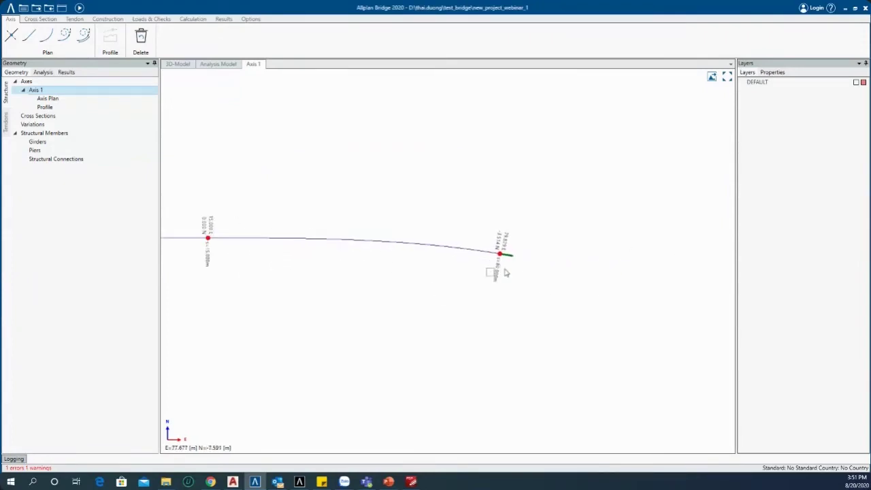
pyautogui.scroll(-1, 452, 248)
pyautogui.scroll(-2, 451, 248)
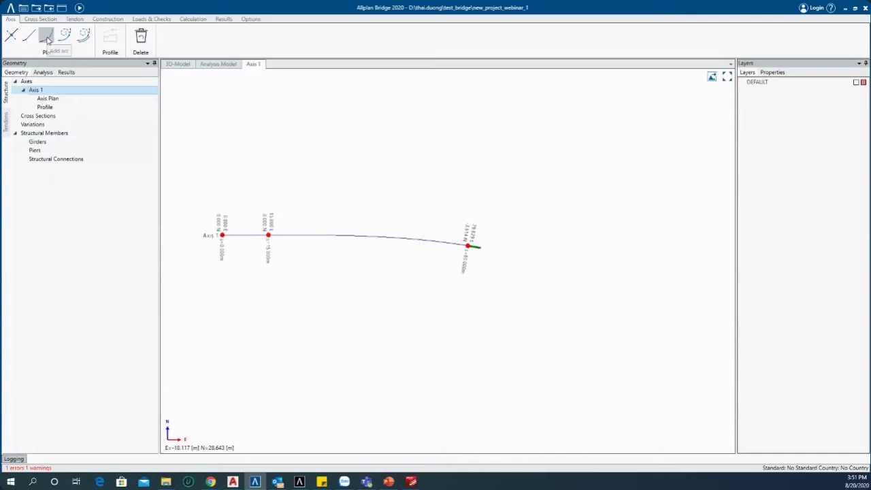
# - Add a circular arc after the spiral with length 75 m, keeping the radius of -200 m
pyautogui.click(48, 40)
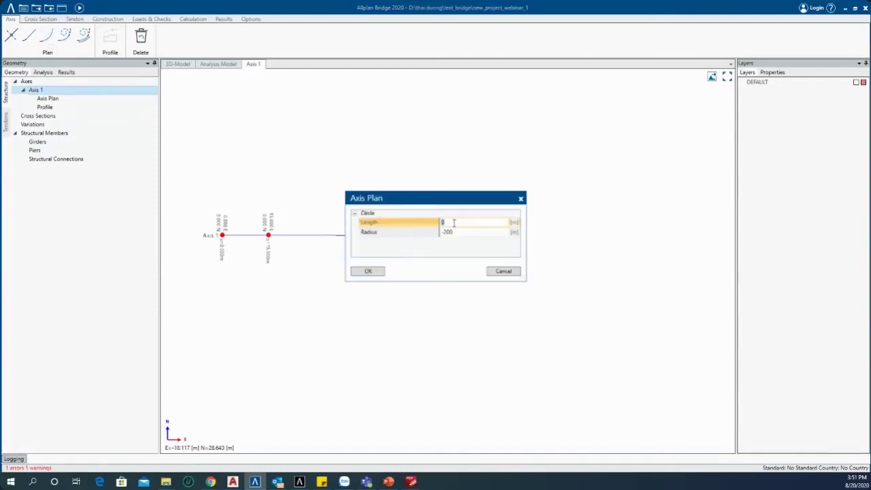
pyautogui.click(469, 230)
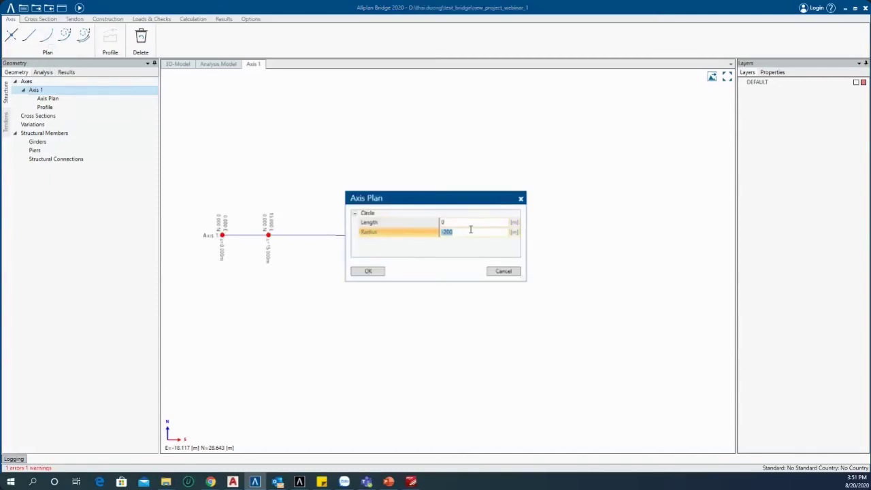
pyautogui.click(451, 223)
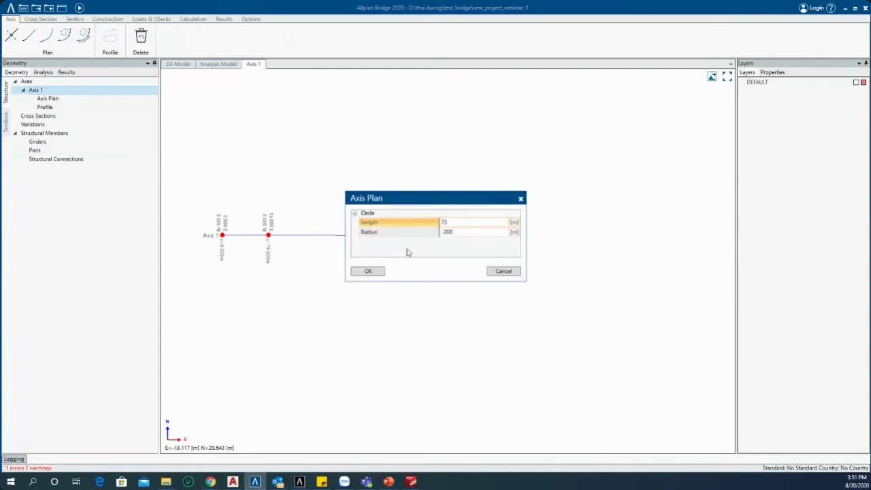
pyautogui.click(367, 271)
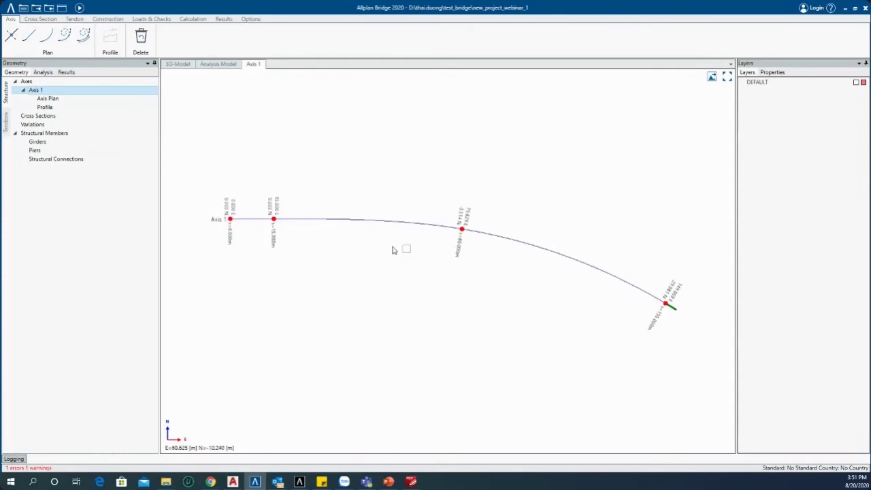
pyautogui.scroll(-2, 408, 245)
pyautogui.scroll(2, 417, 336)
pyautogui.scroll(-1, 265, 243)
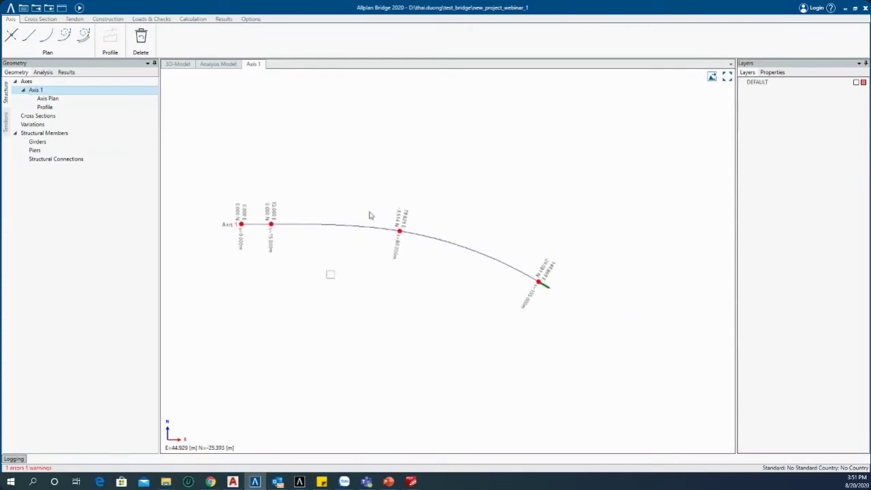
# - Add the first polygon point to Axis 1's vertical profile at station 0 m and height 0 m, with no rounding
pyautogui.click(53, 109)
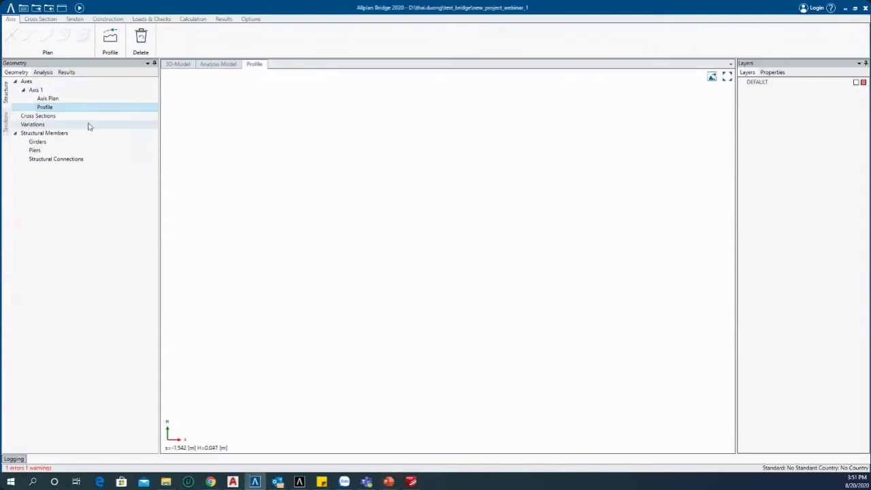
pyautogui.click(114, 53)
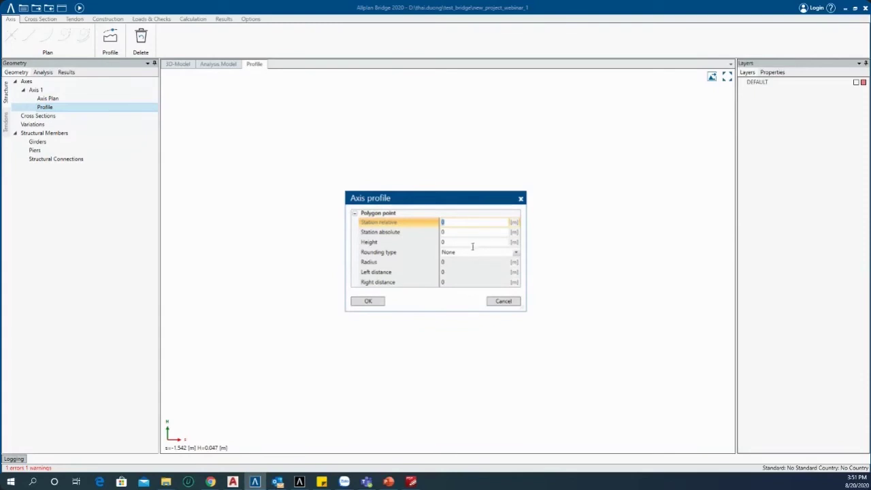
pyautogui.click(449, 244)
pyautogui.click(441, 234)
pyautogui.click(452, 222)
pyautogui.click(450, 231)
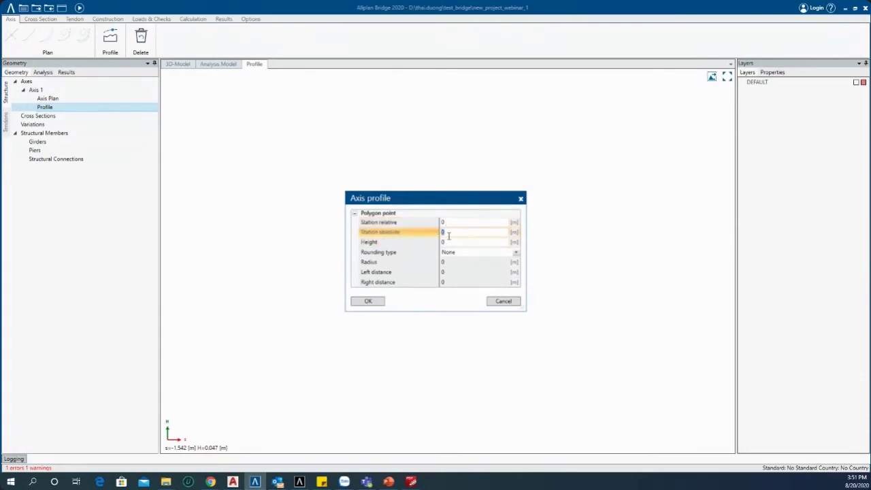
pyautogui.click(368, 300)
pyautogui.scroll(-3, 258, 247)
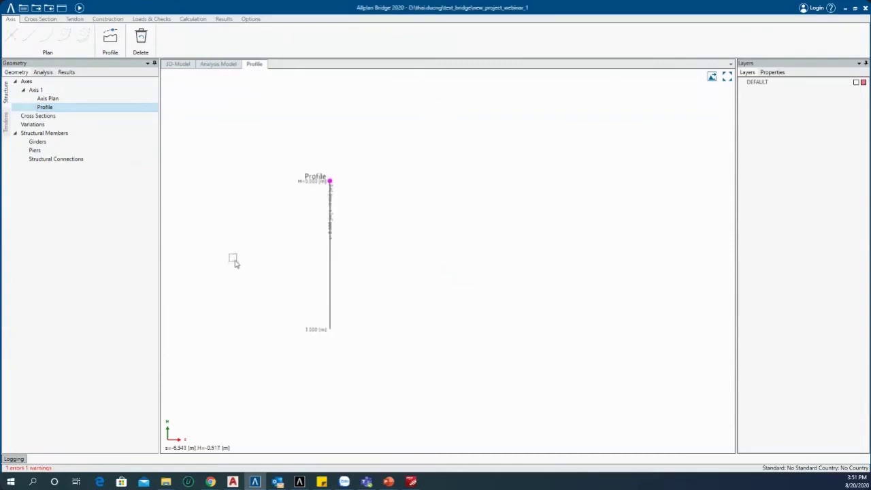
pyautogui.scroll(2, 334, 199)
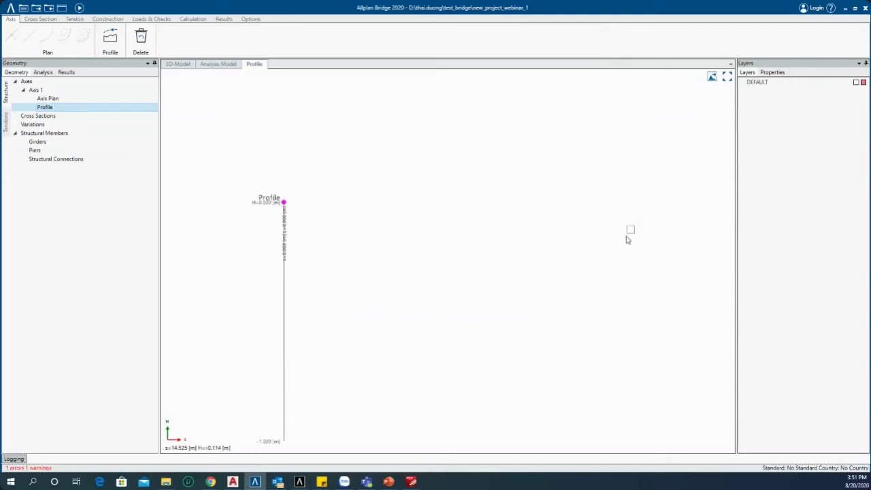
# - Start a second profile polygon point at relative station 65 m with a height of 1 m
pyautogui.click(108, 44)
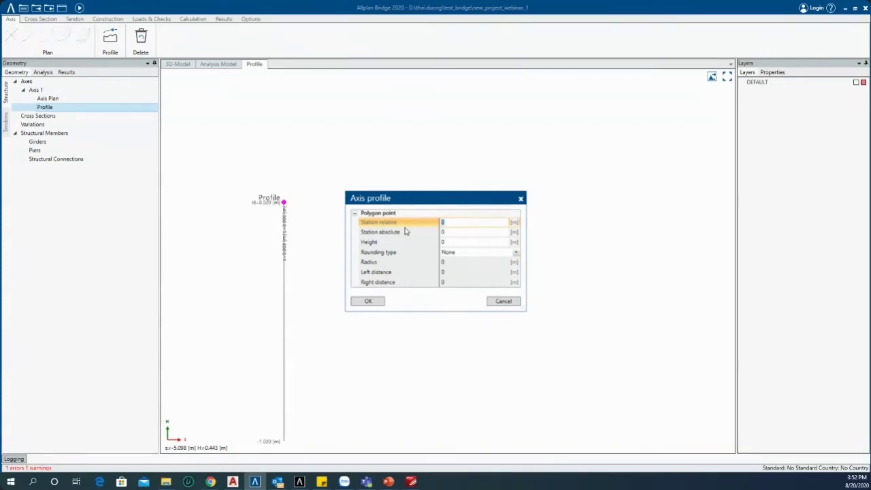
pyautogui.write('65')
pyautogui.click(449, 243)
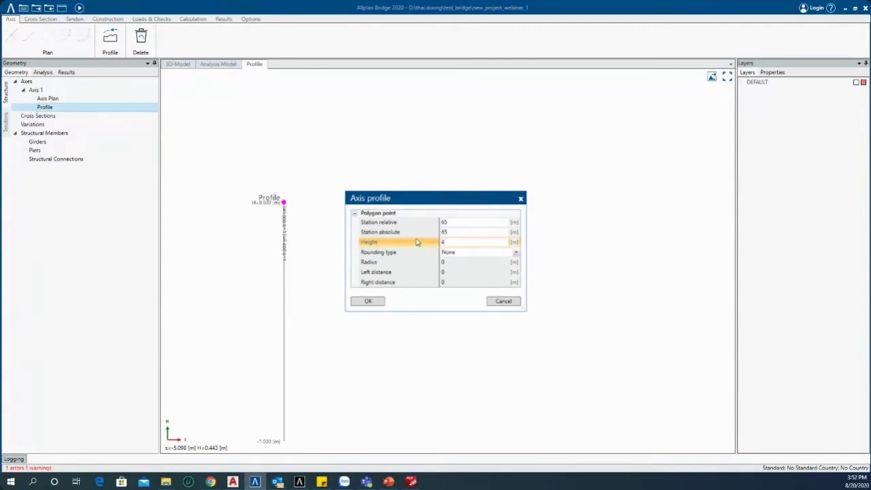
pyautogui.write('1')
# - Round this point using Intersection of tangents (R, Parabola), enter its rounding radius, and accept the point
pyautogui.click(462, 257)
pyautogui.click(515, 253)
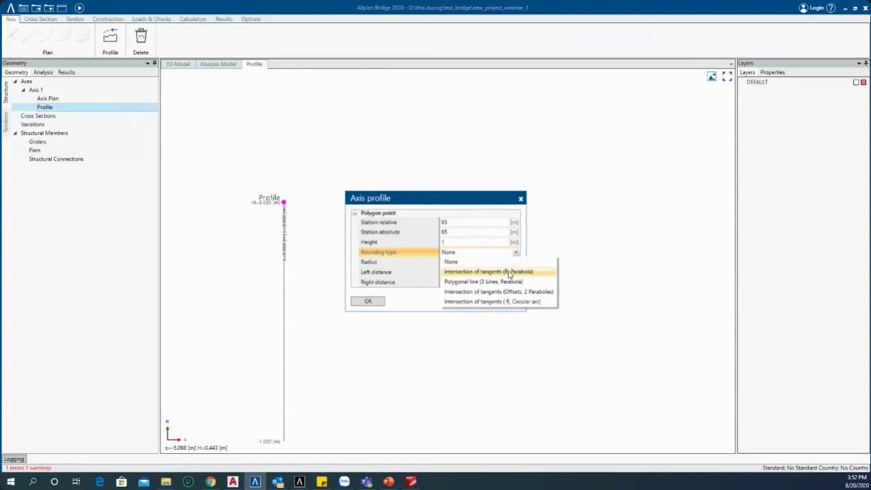
pyautogui.click(509, 273)
pyautogui.click(458, 262)
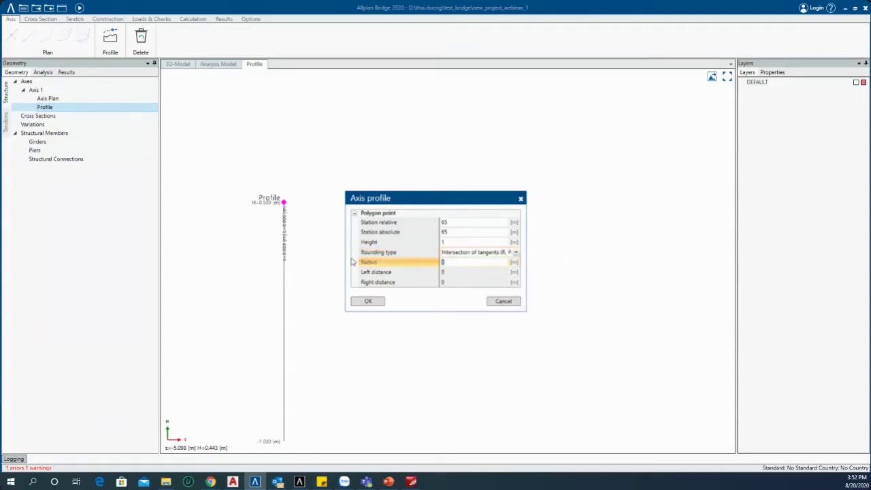
pyautogui.write('1000')
pyautogui.click(367, 301)
pyautogui.scroll(-5, 378, 262)
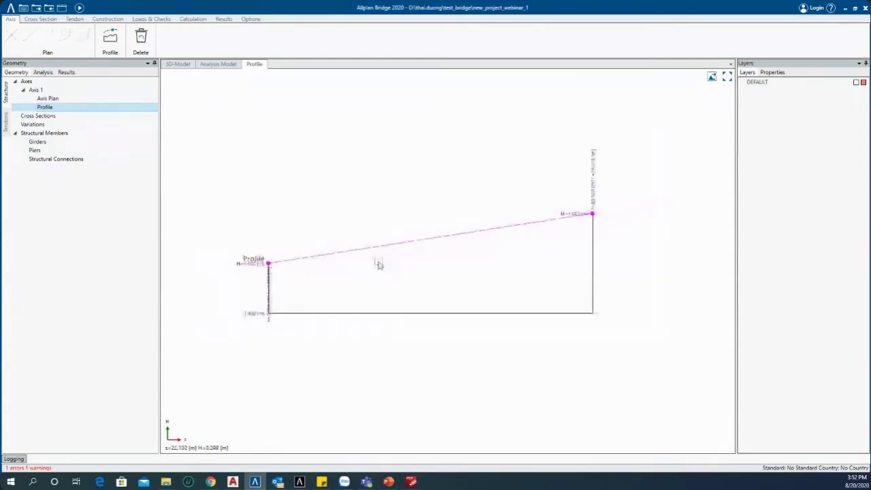
pyautogui.scroll(2, 494, 258)
pyautogui.scroll(2, 491, 249)
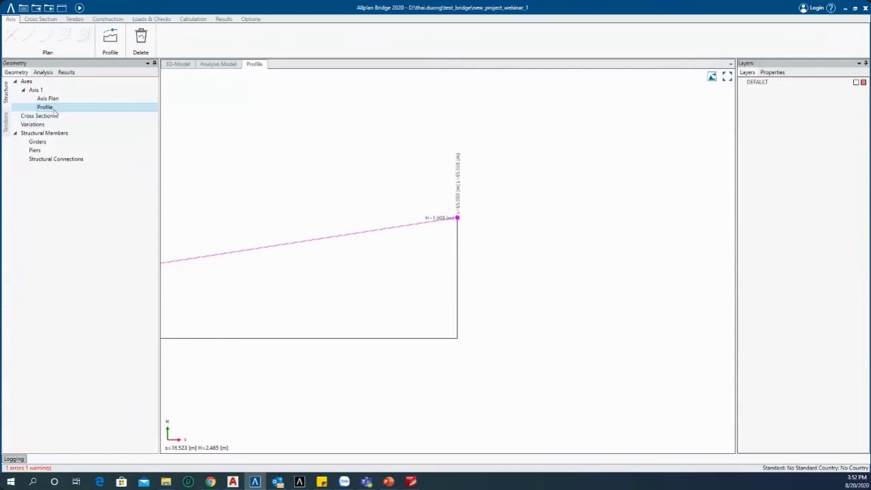
# - Add the end point of the vertical profile at relative station 155 m with a height of -0.3 m
pyautogui.click(108, 44)
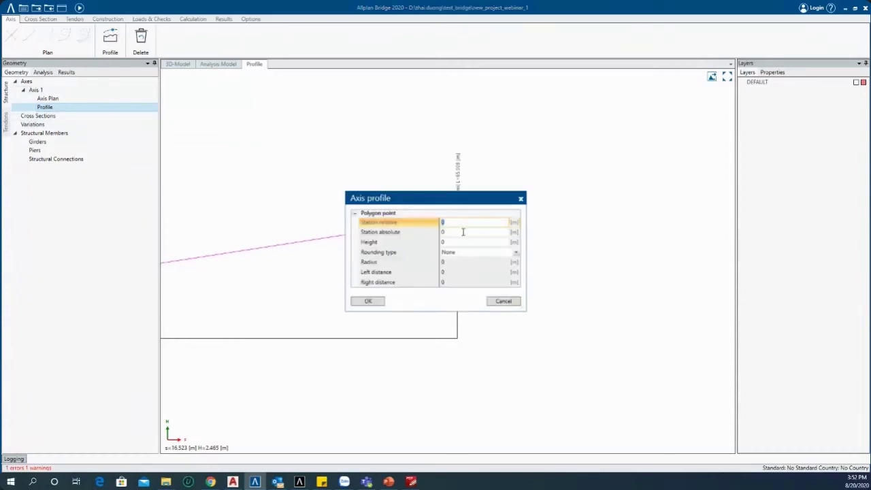
pyautogui.write('159')
pyautogui.click(448, 243)
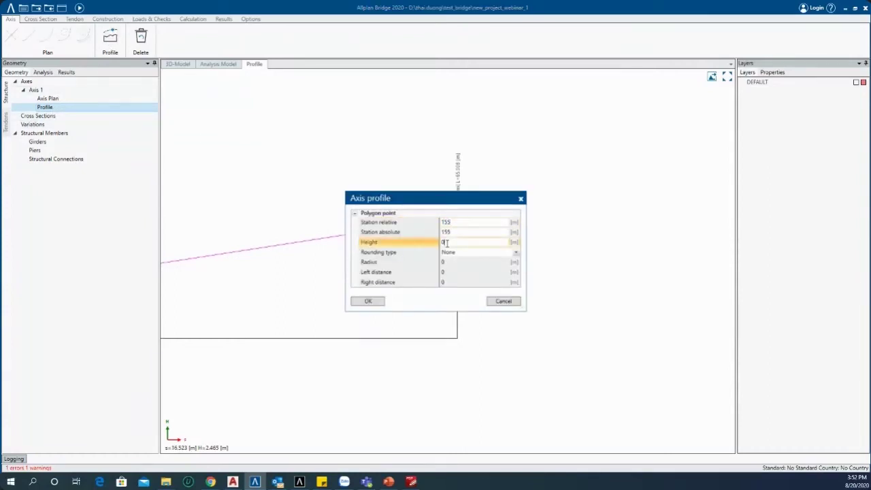
pyautogui.doubleClick(446, 243)
pyautogui.write('-0.3')
pyautogui.click(379, 300)
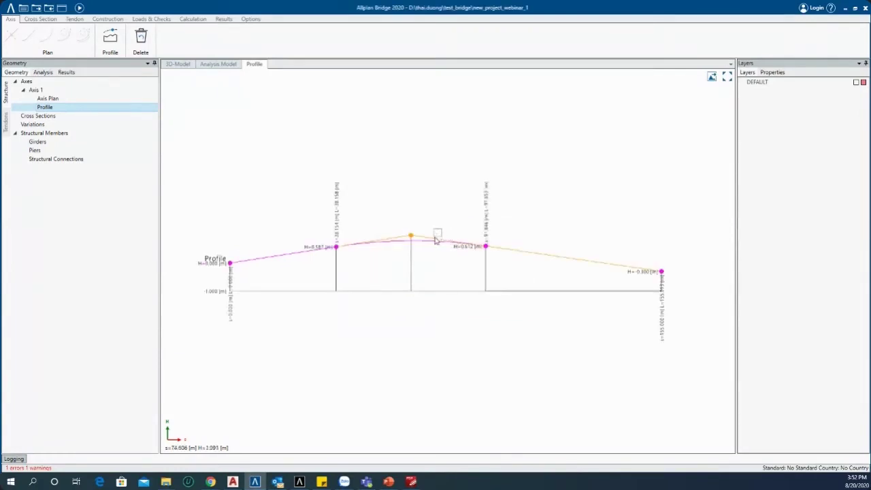
pyautogui.scroll(2, 342, 265)
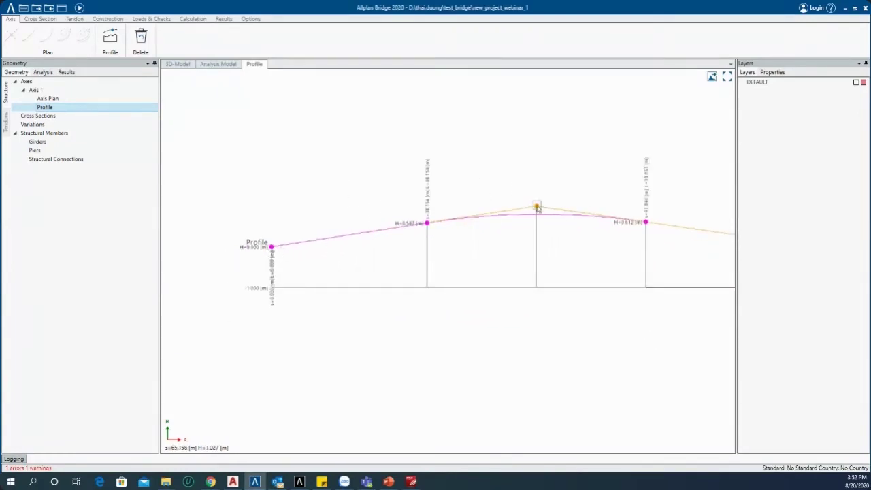
pyautogui.scroll(-3, 537, 207)
pyautogui.scroll(4, 429, 200)
pyautogui.scroll(1, 366, 221)
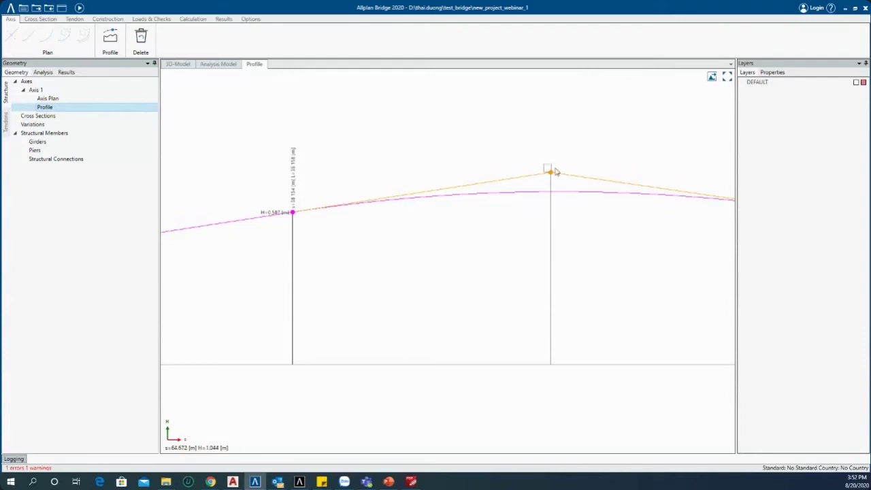
pyautogui.scroll(-2, 361, 215)
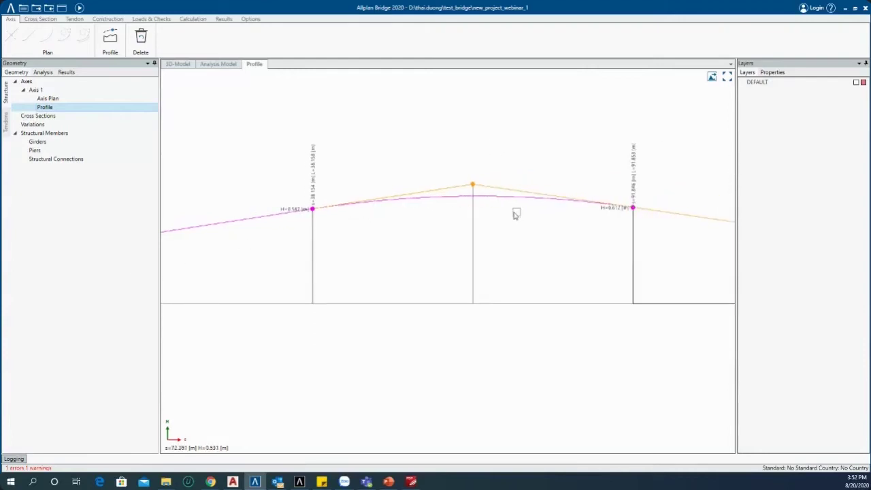
pyautogui.scroll(-2, 468, 200)
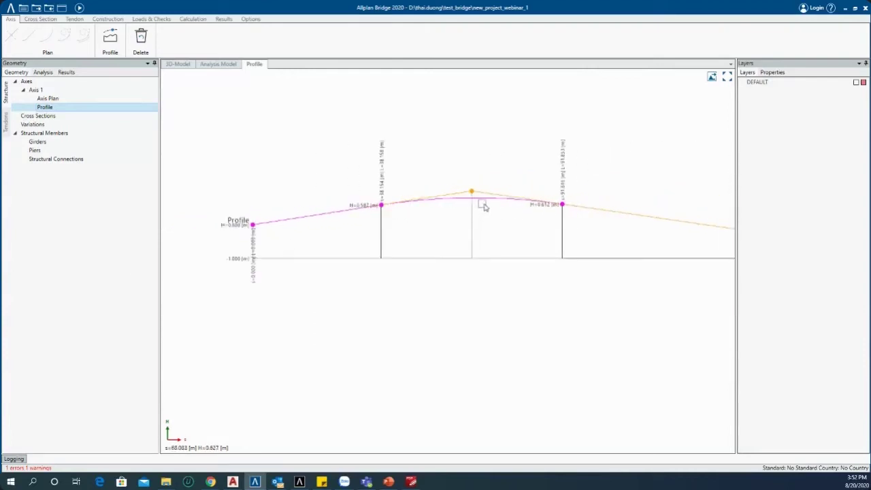
# - Recalculate the model to generate Axis 1 in 3D, and bring up the commands available for Cross Sections
pyautogui.click(79, 8)
pyautogui.moveTo(399, 247)
pyautogui.mouseDown(button='middle')
pyautogui.moveTo(414, 232)
pyautogui.moveTo(387, 247)
pyautogui.moveTo(379, 299)
pyautogui.moveTo(363, 239)
pyautogui.moveTo(460, 301)
pyautogui.moveTo(375, 262)
pyautogui.moveTo(405, 274)
pyautogui.moveTo(431, 249)
pyautogui.moveTo(395, 250)
pyautogui.mouseUp(button='middle')
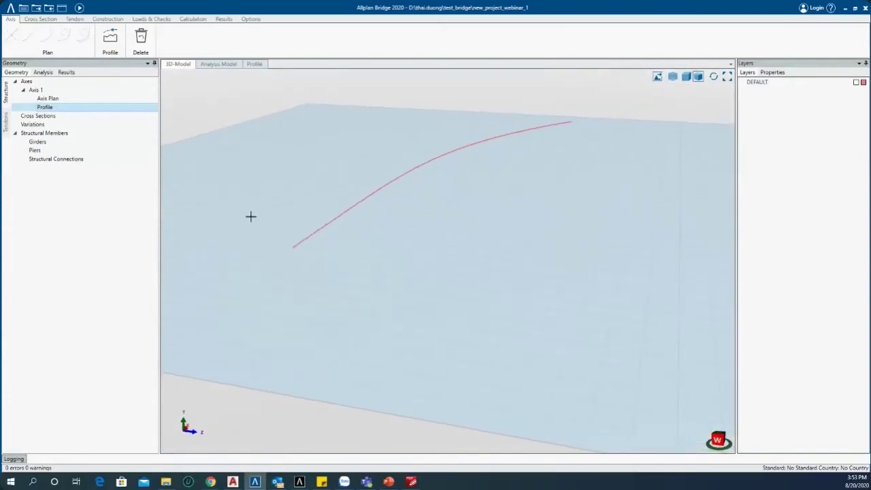
pyautogui.click(32, 117)
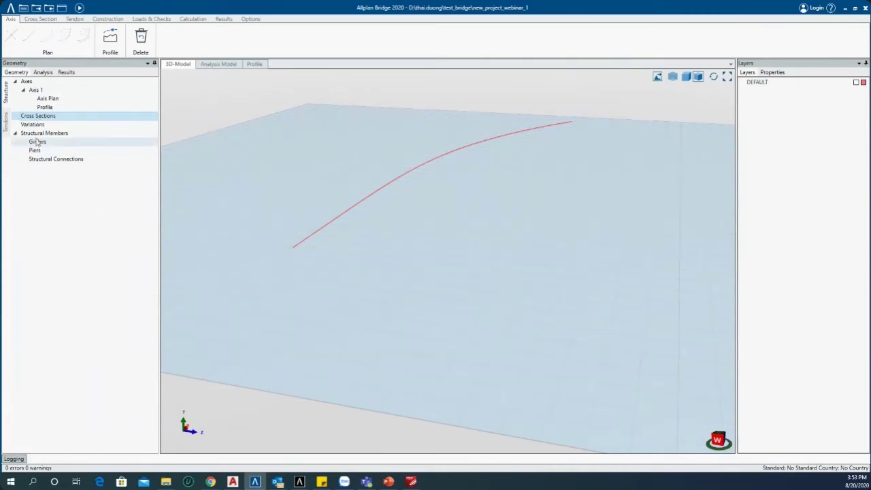
pyautogui.rightClick(37, 119)
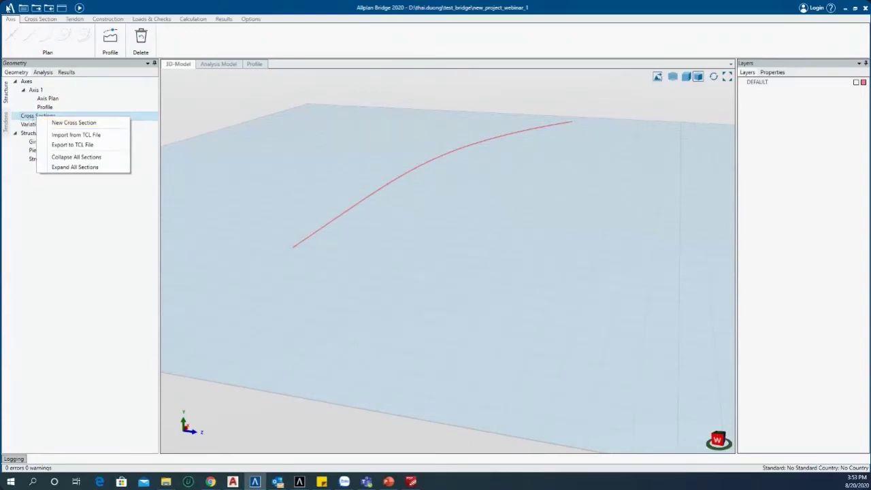
# - Open the recently used project Project2 and view its bridge model in 3D
pyautogui.click(11, 9)
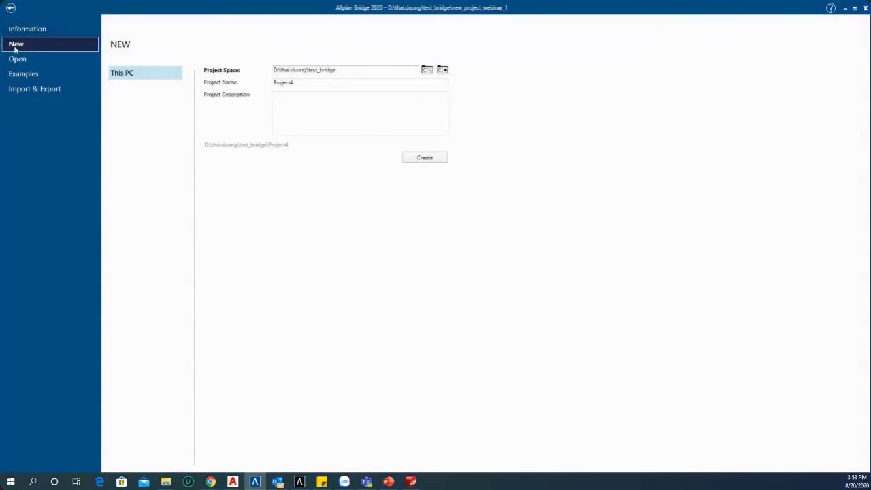
pyautogui.click(18, 59)
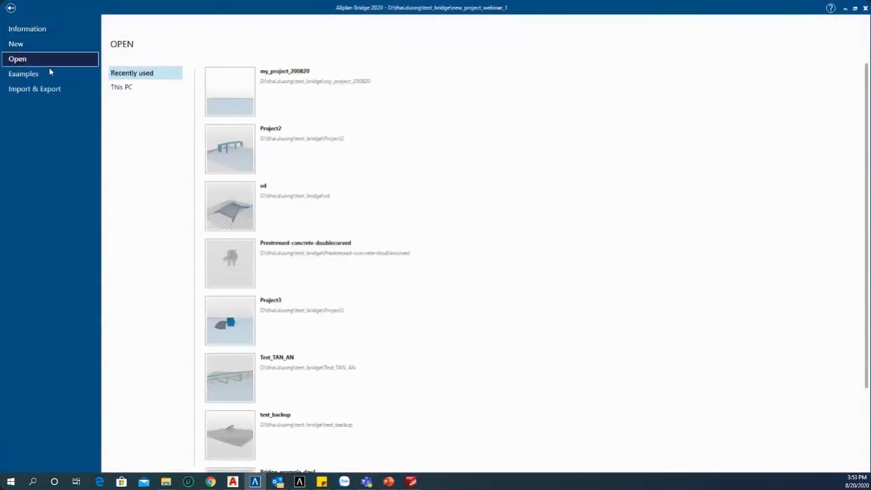
pyautogui.click(244, 151)
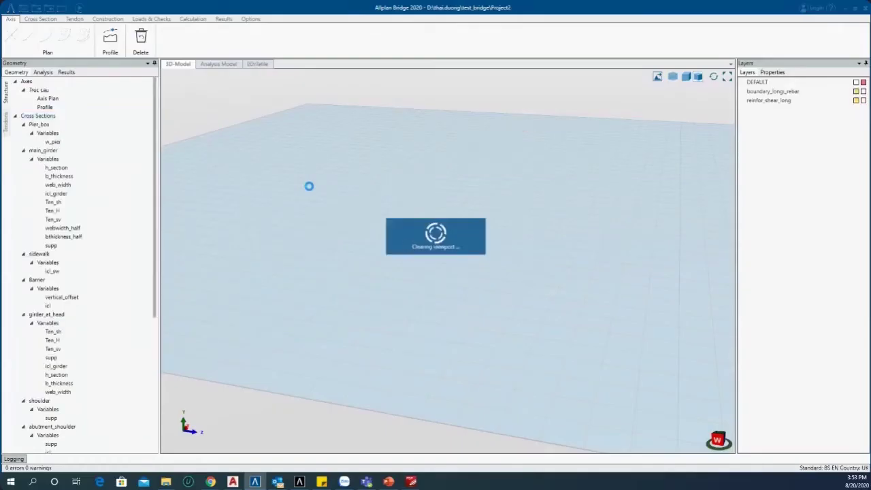
pyautogui.moveTo(364, 310); pyautogui.dragTo(325, 291, button='middle')
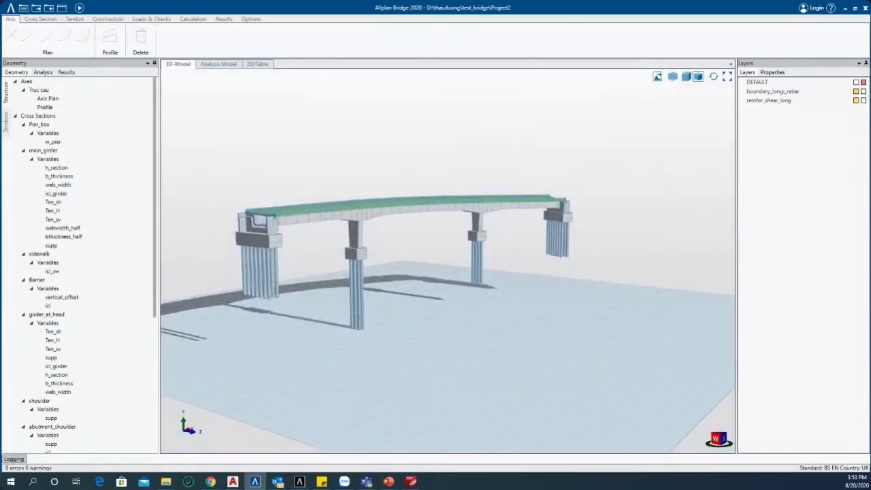
# - Examine the cross sections of Project2 and the commands available for the Pier_box section, collapsing the variables of Pier_box and main_girder
pyautogui.click(37, 119)
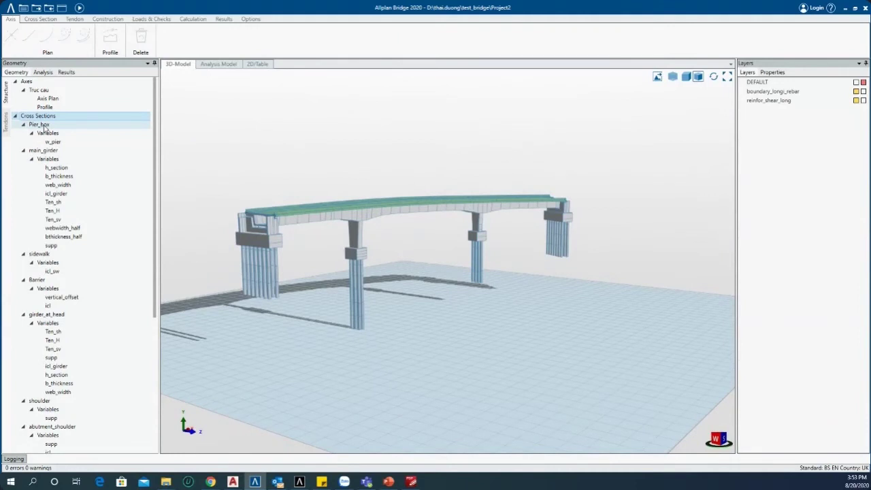
pyautogui.click(39, 126)
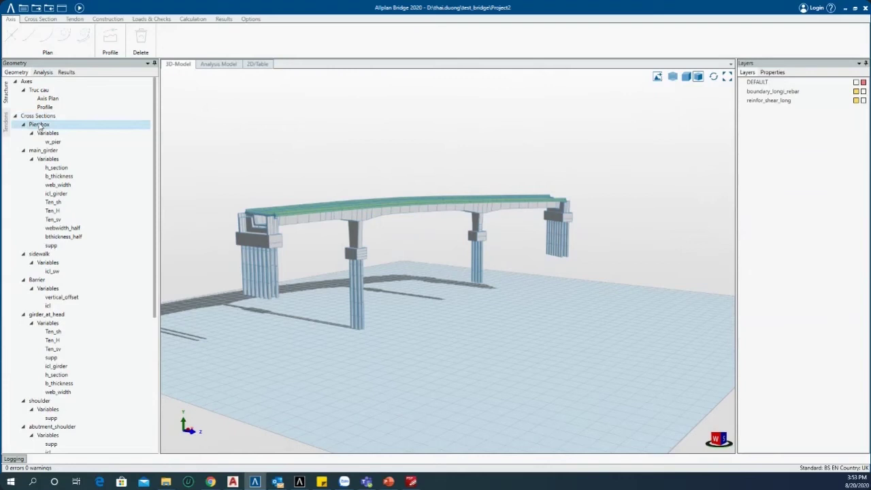
pyautogui.click(31, 159)
pyautogui.click(25, 125)
pyautogui.rightClick(36, 126)
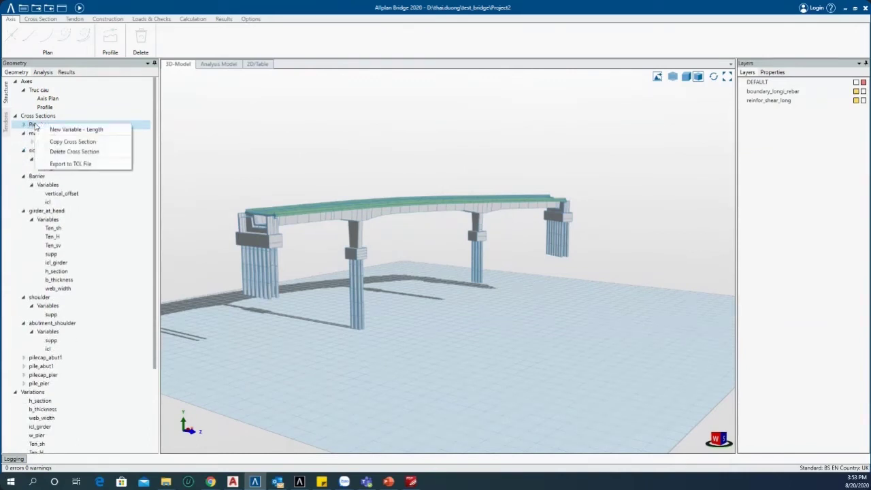
pyautogui.click(64, 141)
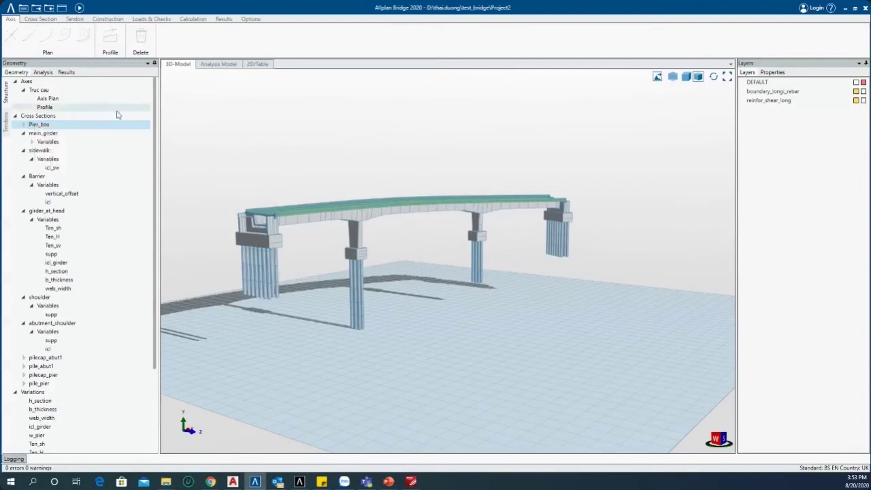
# - Look at the TCL file export for the Pier_box cross section and close it without saving
pyautogui.rightClick(52, 129)
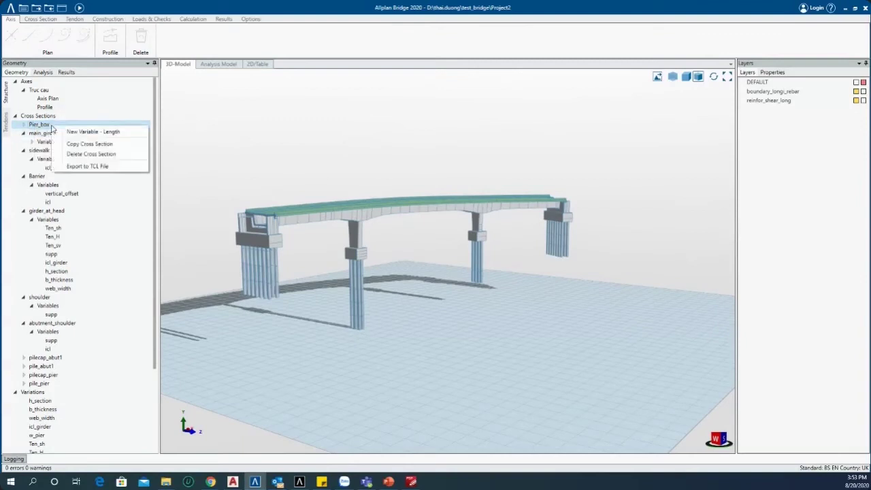
pyautogui.click(111, 167)
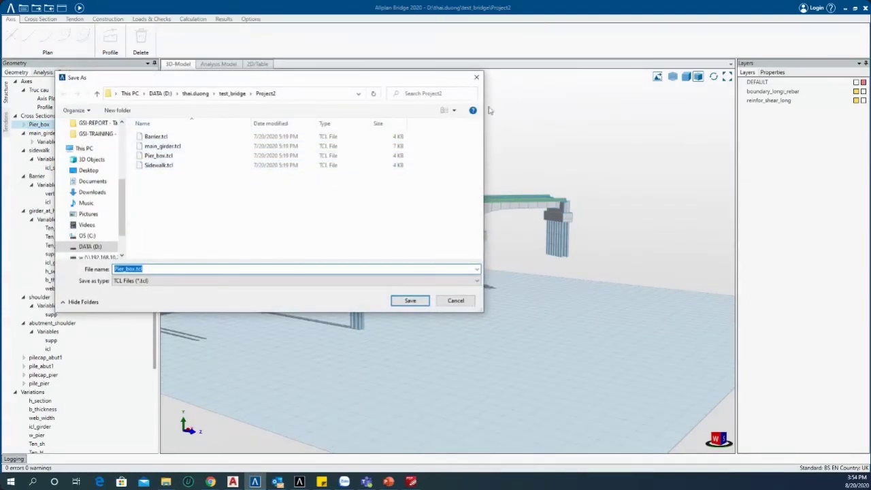
pyautogui.click(476, 77)
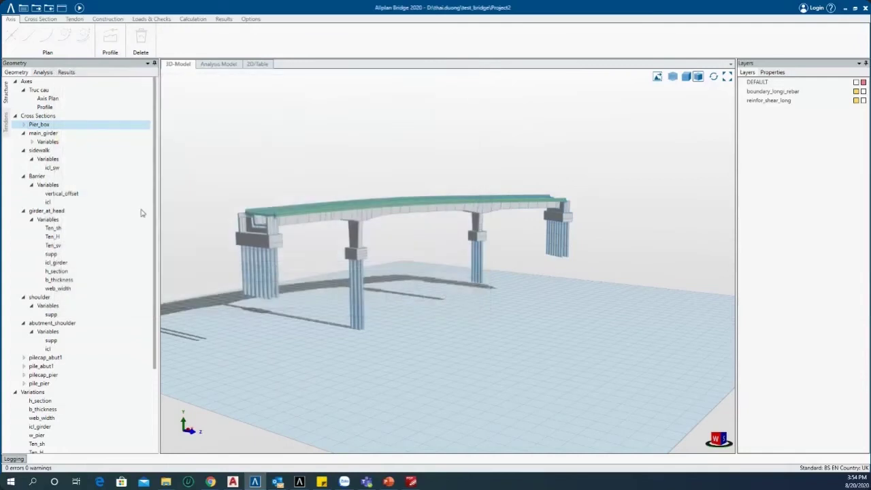
# - Reopen the recent project new_project_webinar_1 and select its Cross Sections group
pyautogui.click(10, 9)
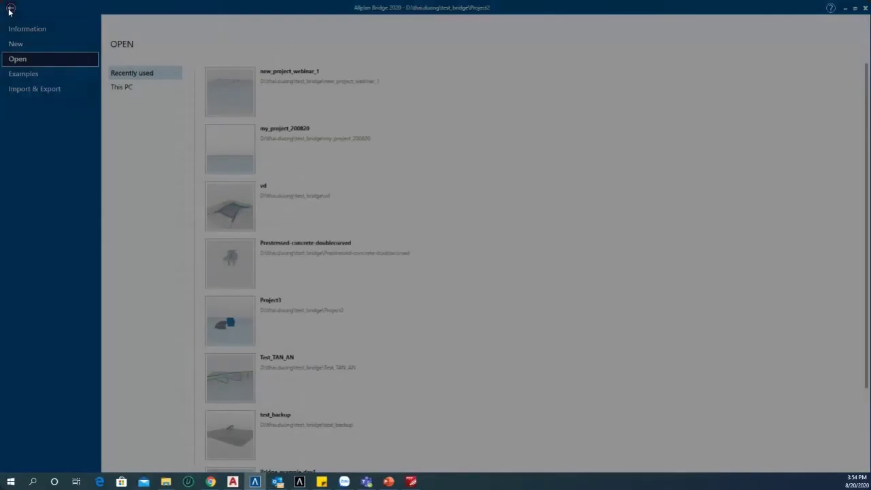
pyautogui.click(231, 90)
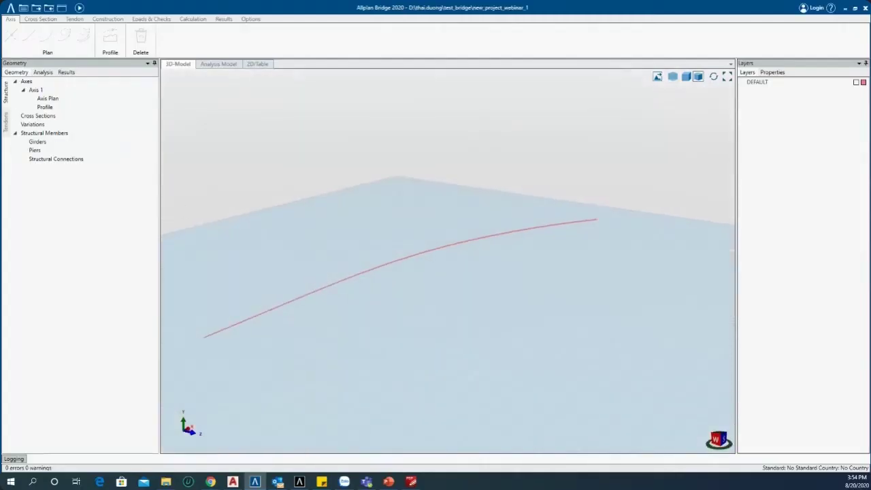
pyautogui.click(39, 115)
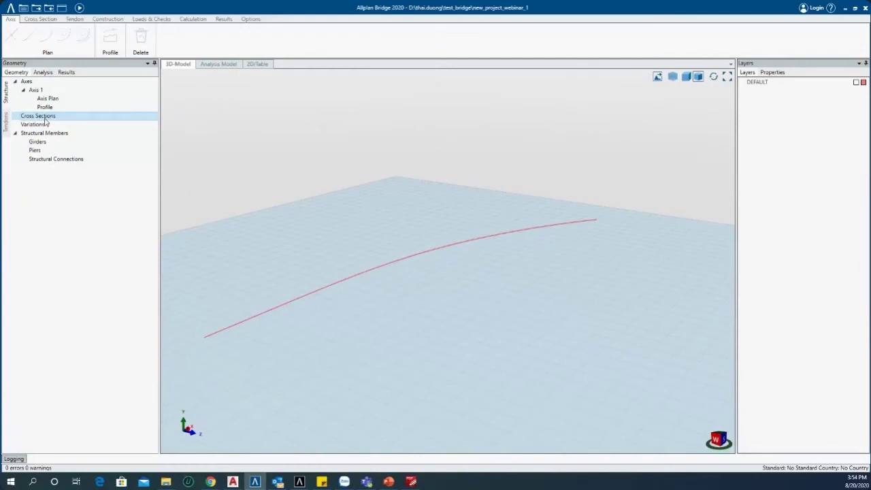
# - Import the main_girder.tcl cross section from the Project2 folder in test_bridge into the current project
pyautogui.rightClick(47, 119)
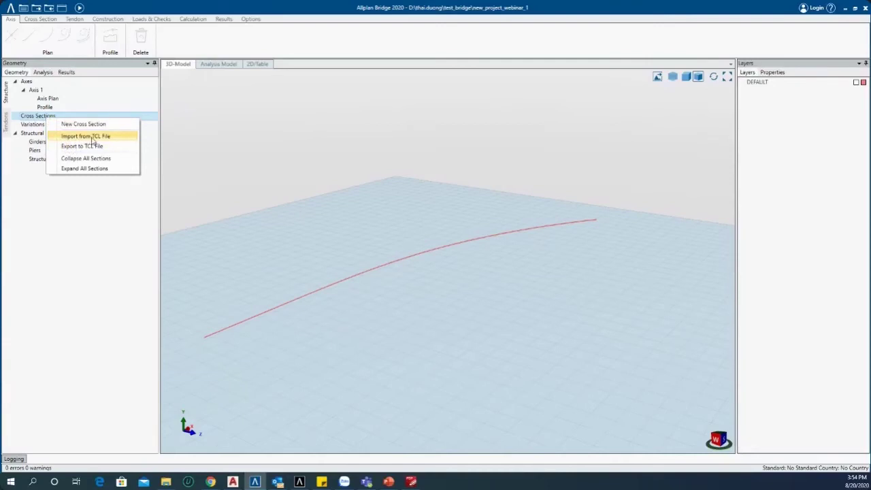
pyautogui.click(90, 136)
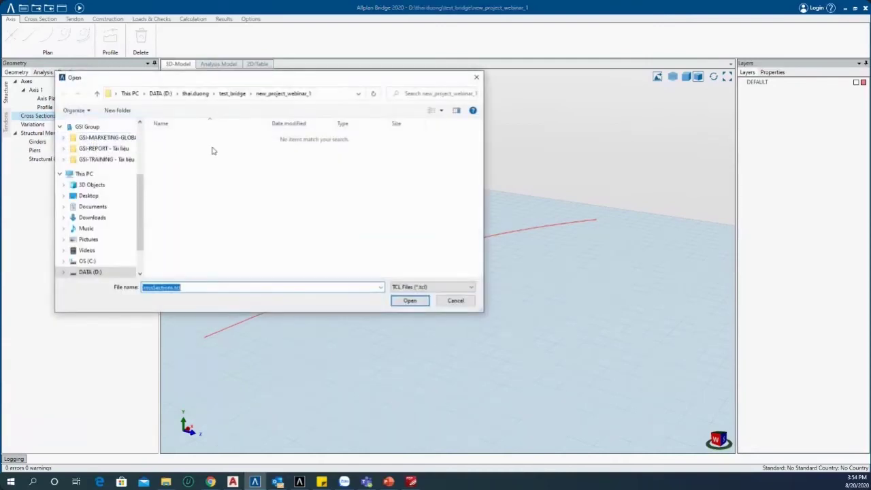
pyautogui.click(233, 94)
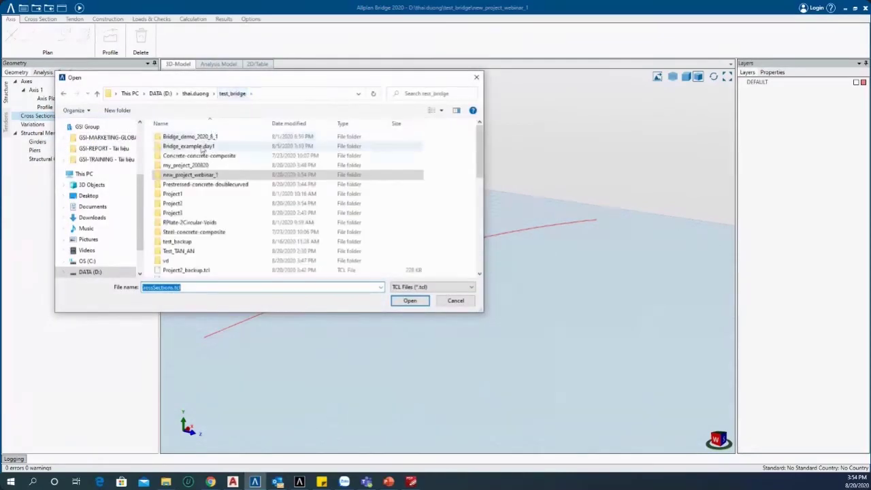
pyautogui.doubleClick(184, 204)
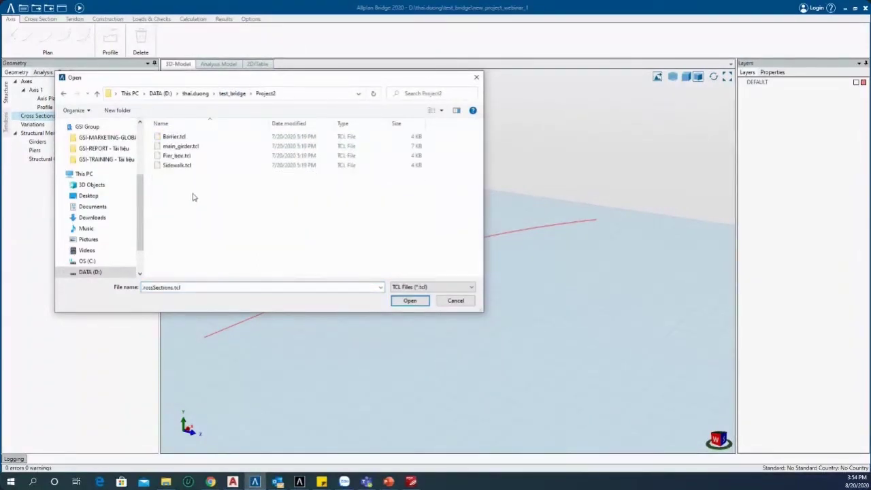
pyautogui.click(176, 148)
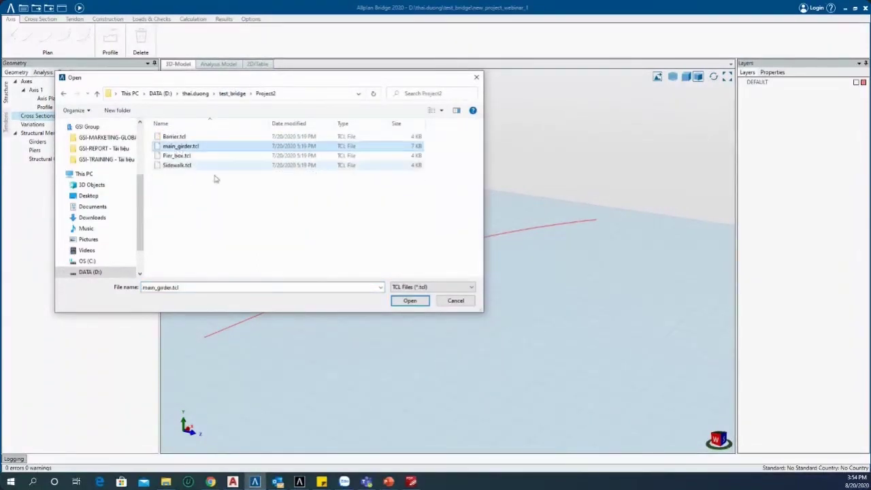
pyautogui.click(410, 302)
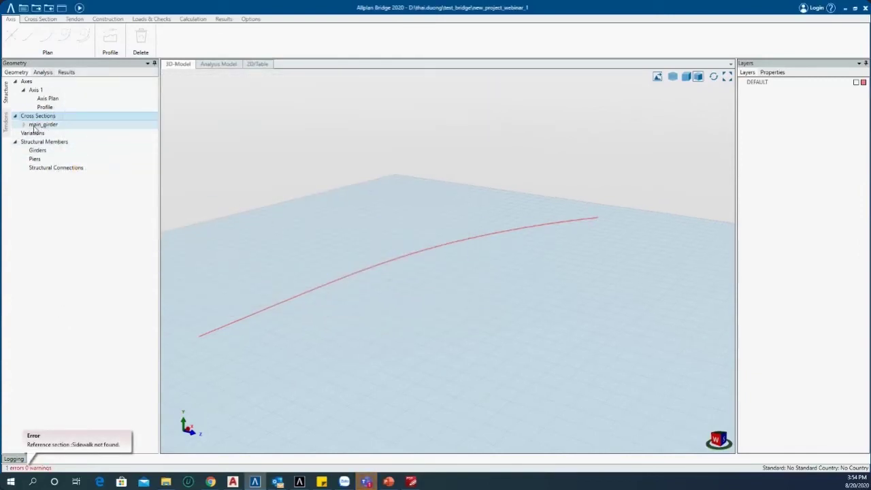
# - Expand the imported main_girder cross section and open it in its own section view
pyautogui.click(24, 126)
pyautogui.click(52, 128)
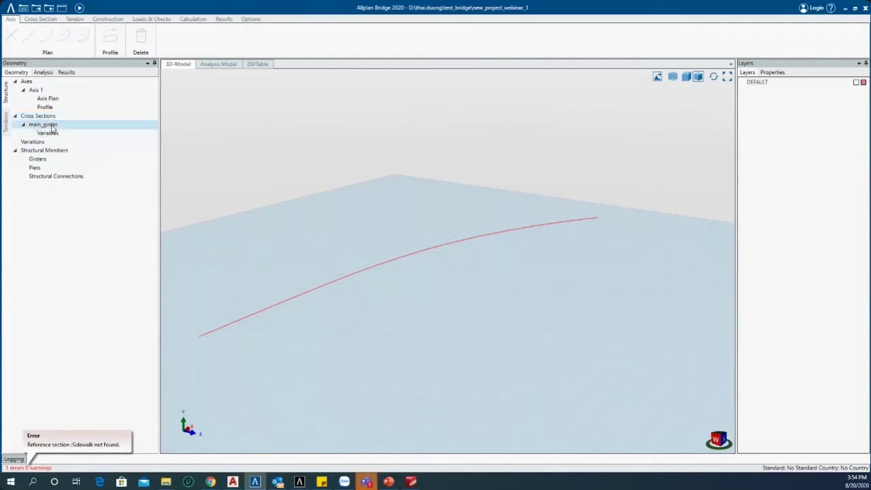
pyautogui.doubleClick(51, 127)
pyautogui.scroll(5, 444, 266)
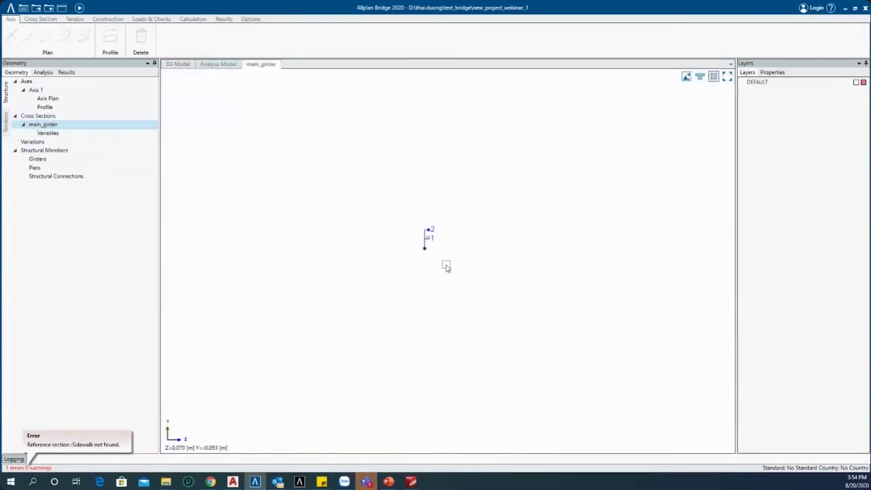
pyautogui.moveTo(428, 248); pyautogui.dragTo(429, 274, button='middle')
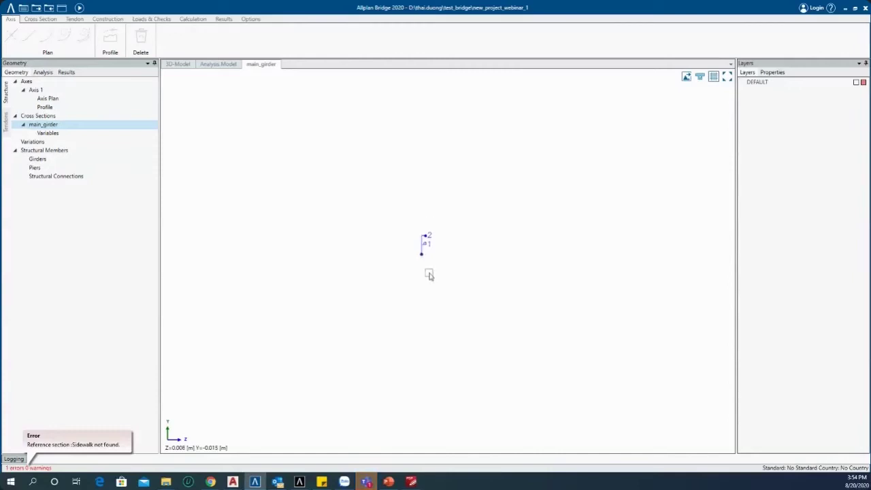
pyautogui.click(40, 19)
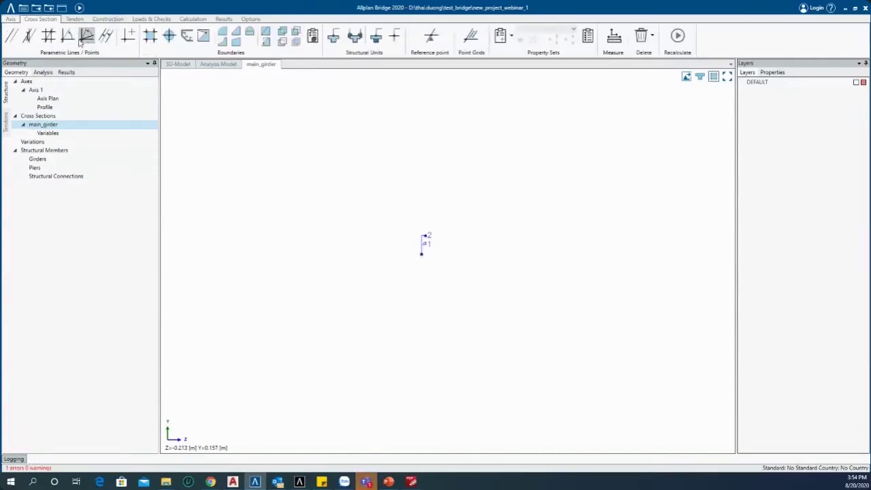
pyautogui.click(12, 35)
pyautogui.moveTo(418, 266); pyautogui.dragTo(424, 258, button='middle')
pyautogui.press('Escape')
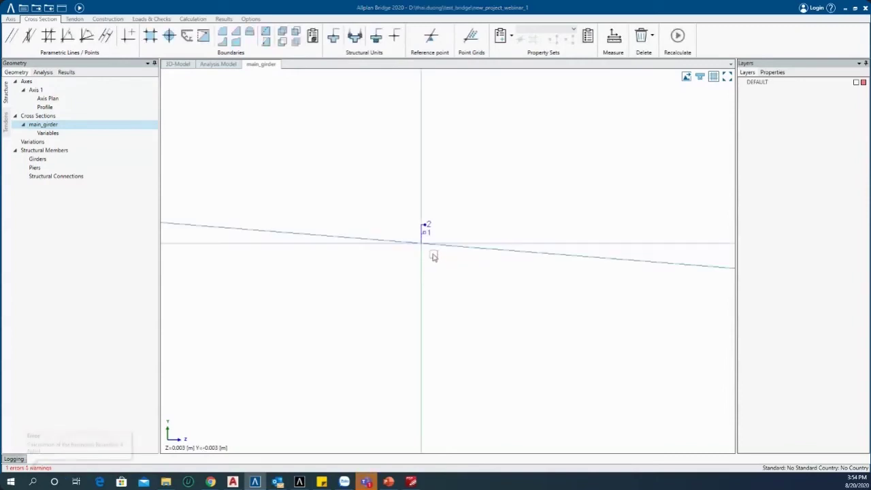
# - Examine the complete box girder outline and construction lines of the main_girder cross section
pyautogui.scroll(-2, 457, 233)
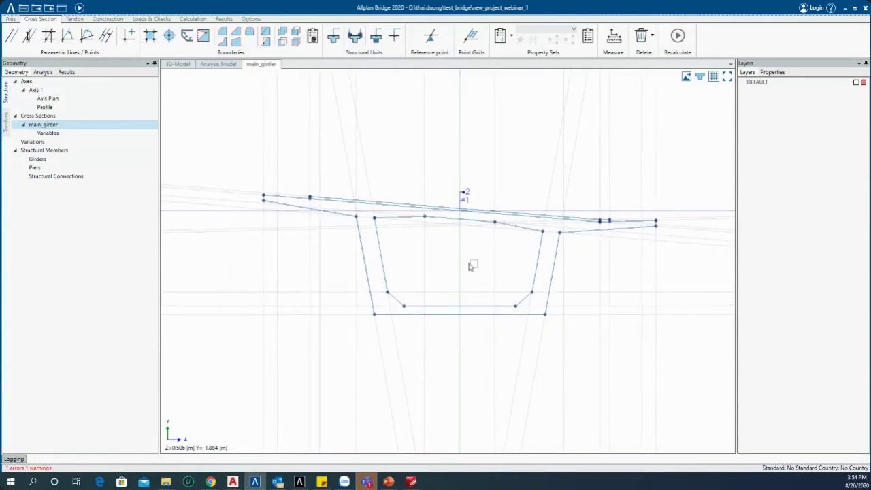
pyautogui.moveTo(333, 200); pyautogui.dragTo(275, 186, button='middle')
pyautogui.scroll(1, 276, 186)
pyautogui.moveTo(433, 240); pyautogui.dragTo(486, 214, button='middle')
pyautogui.moveTo(454, 291)
pyautogui.mouseDown(button='middle')
pyautogui.moveTo(388, 270)
pyautogui.moveTo(413, 257)
pyautogui.mouseUp(button='middle')
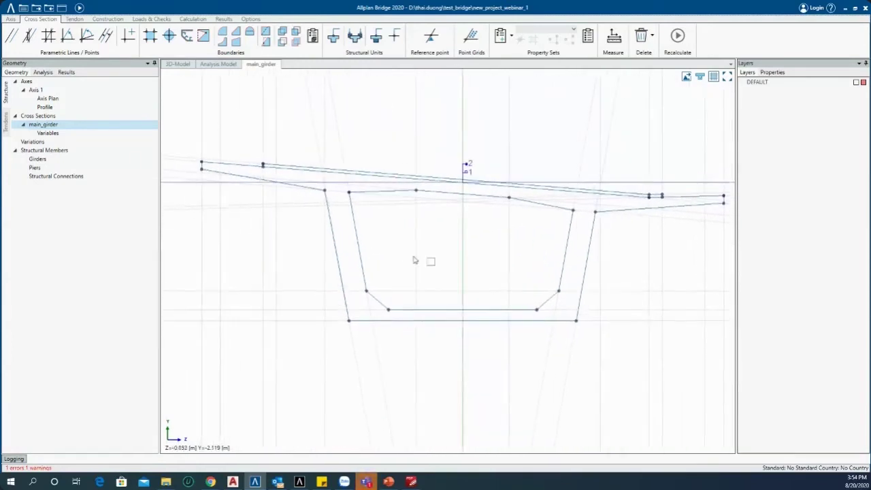
# - Import the Pier_box.tcl cross section from the Project2 folder into the project's Cross Sections group
pyautogui.click(33, 118)
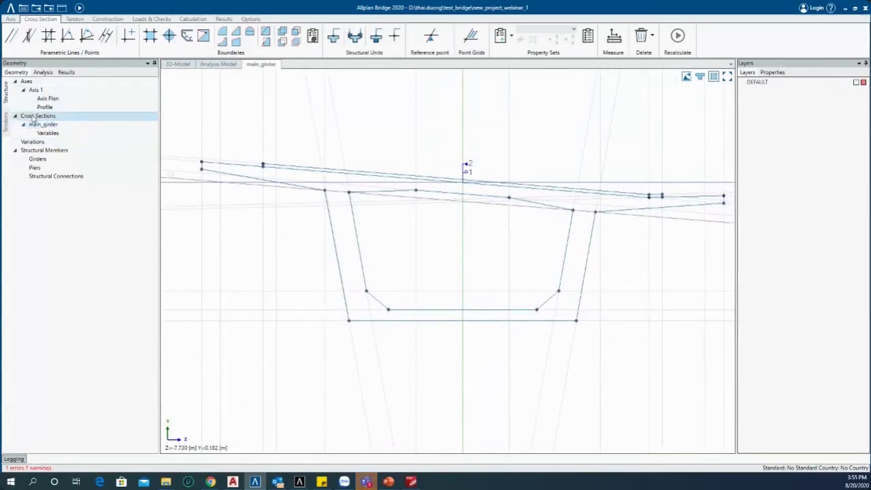
pyautogui.rightClick(34, 117)
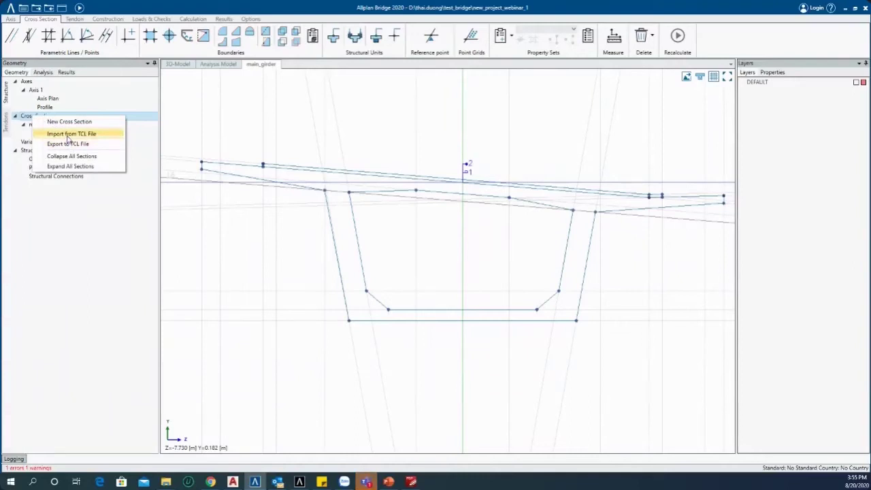
pyautogui.click(68, 135)
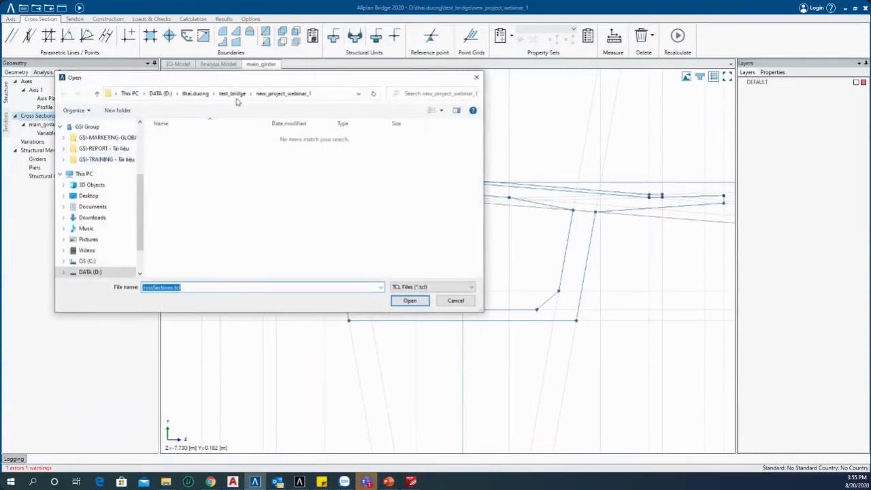
pyautogui.click(232, 94)
pyautogui.doubleClick(173, 203)
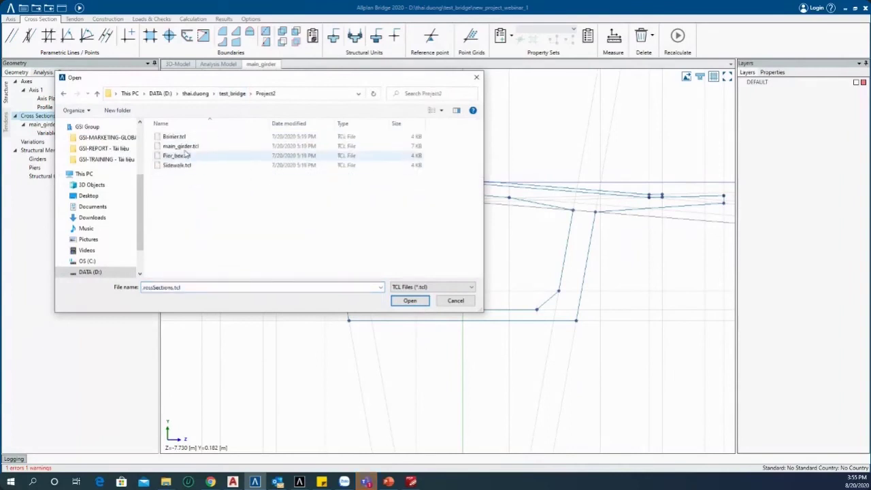
pyautogui.click(183, 147)
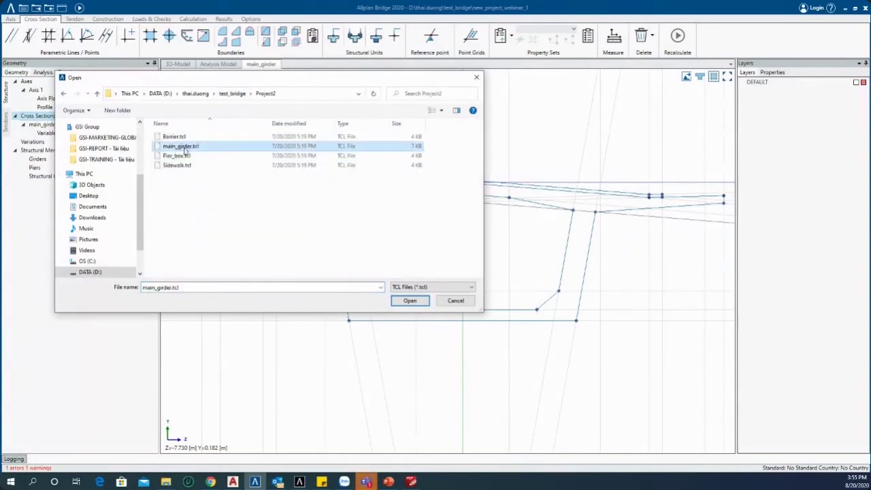
pyautogui.click(181, 156)
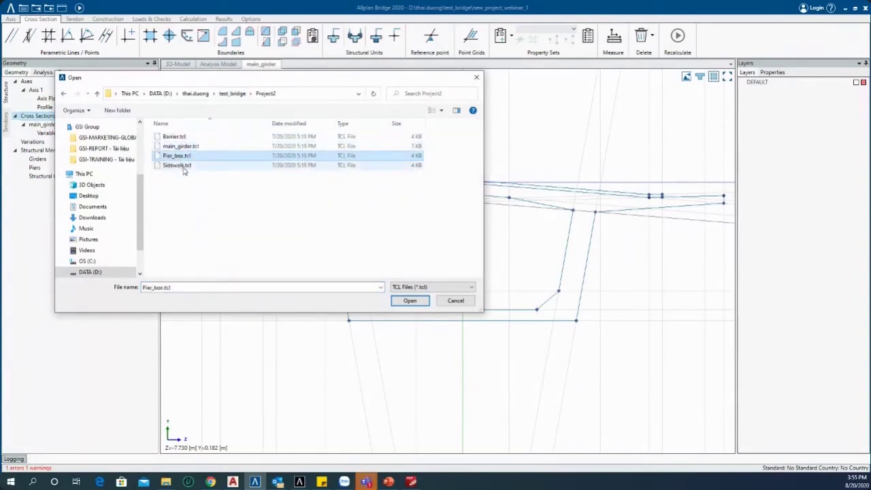
pyautogui.click(410, 301)
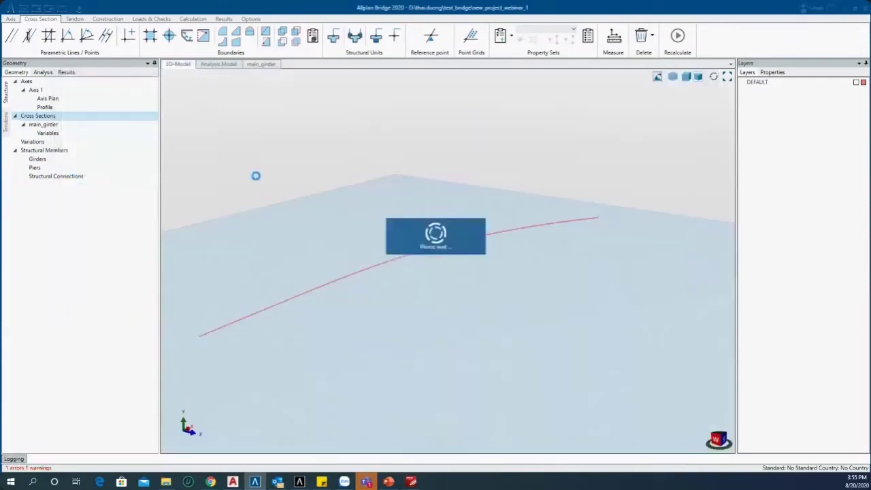
# - Import the Sidewalk.tcl cross section from the Project2 folder into the project's Cross Sections group
pyautogui.rightClick(45, 117)
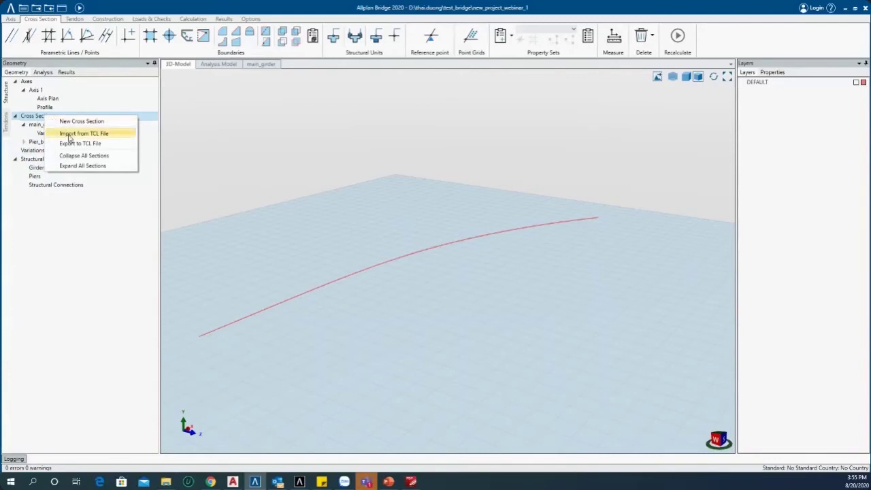
pyautogui.click(231, 93)
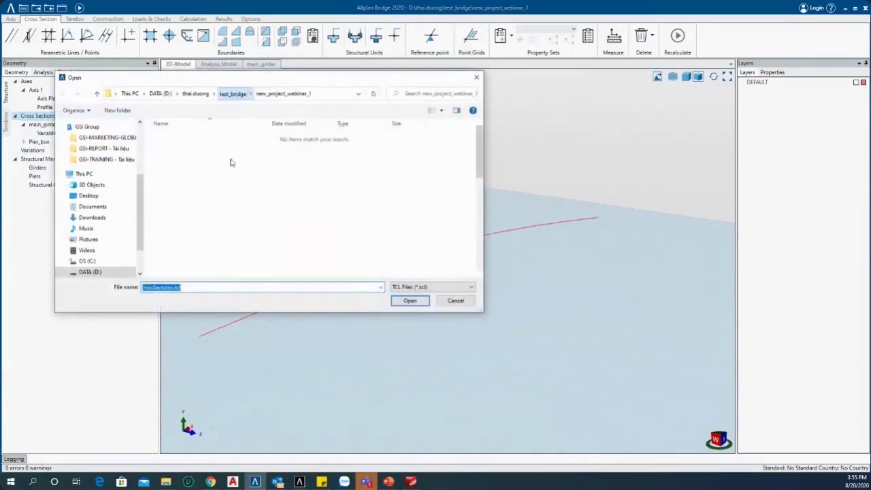
pyautogui.doubleClick(179, 203)
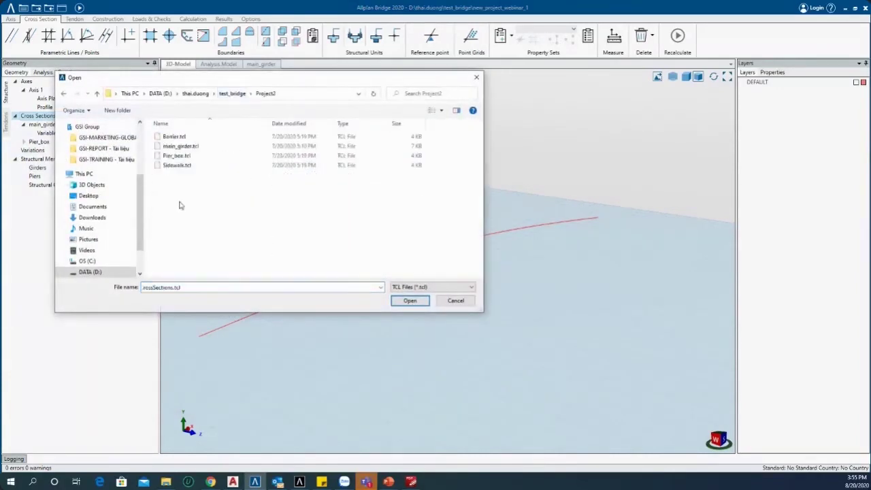
pyautogui.click(183, 166)
pyautogui.click(402, 300)
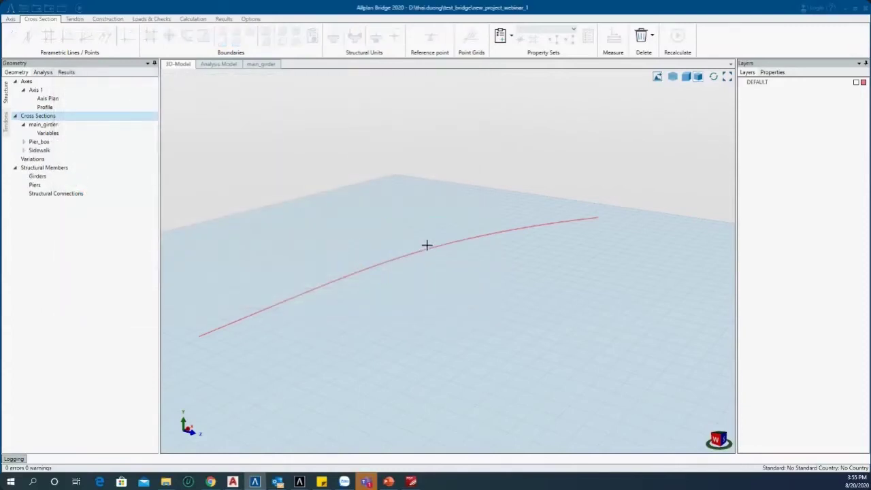
# - Import the Barrier.tcl cross section from the Project2 folder into the project's Cross Sections group
pyautogui.rightClick(38, 117)
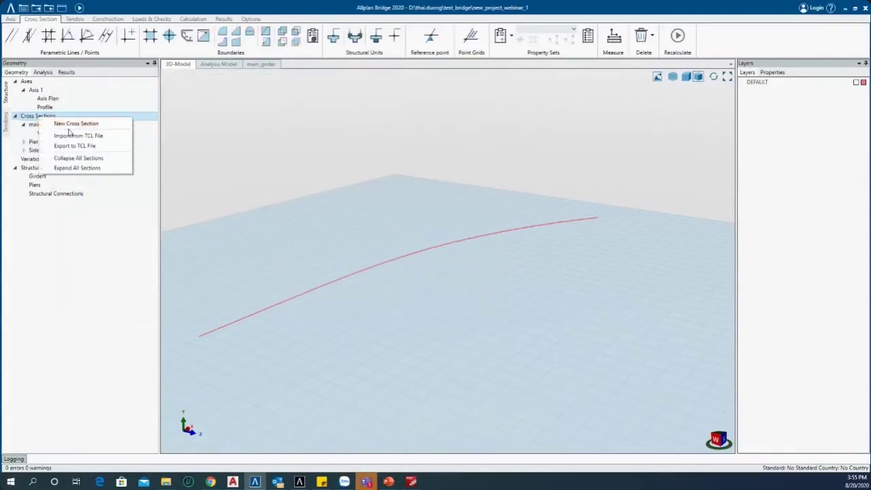
pyautogui.click(73, 136)
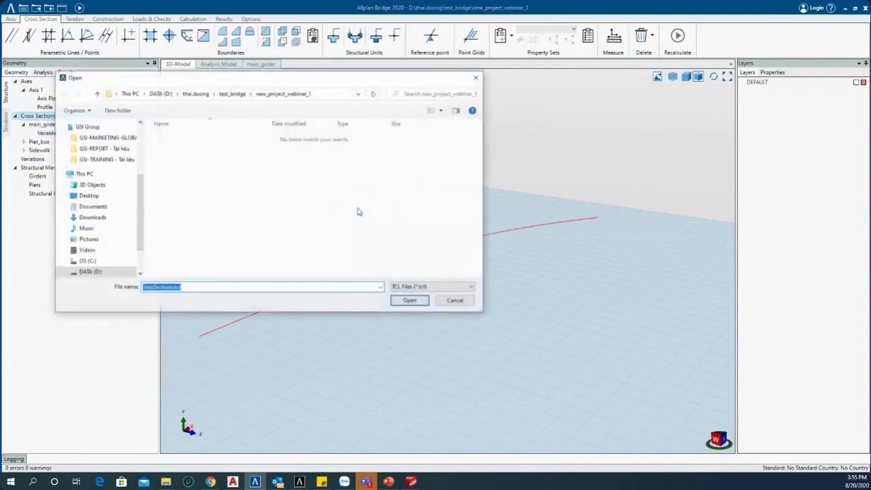
pyautogui.click(231, 93)
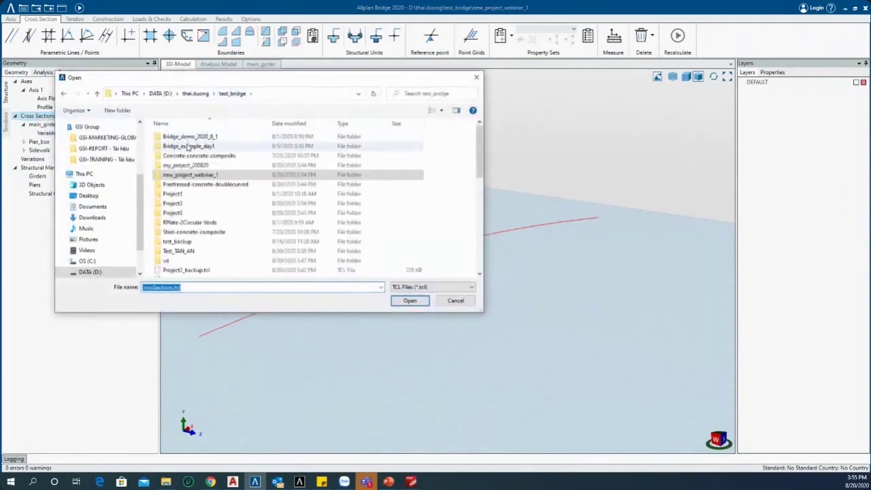
pyautogui.doubleClick(183, 204)
pyautogui.click(180, 138)
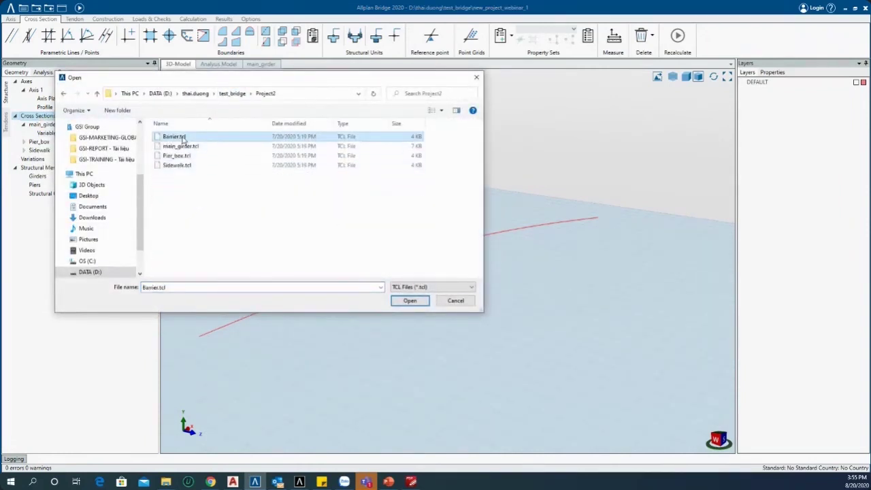
pyautogui.click(398, 300)
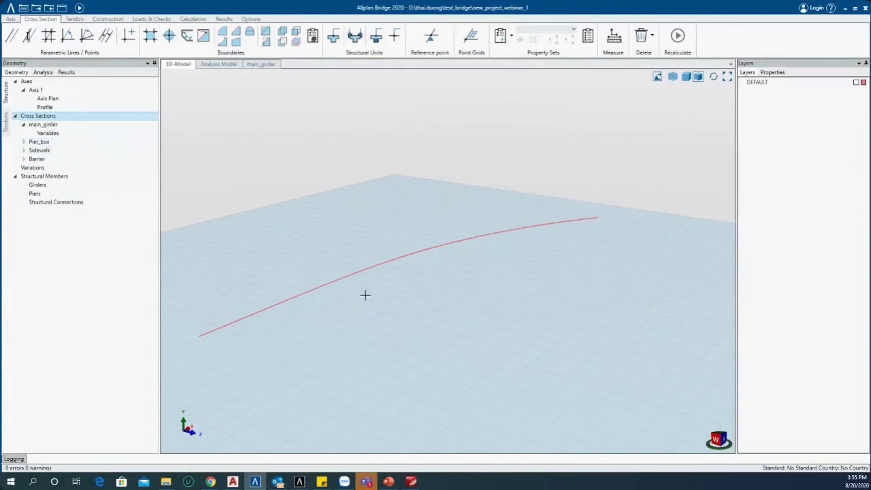
pyautogui.moveTo(328, 335)
pyautogui.mouseDown(button='middle')
pyautogui.moveTo(365, 310)
pyautogui.moveTo(328, 352)
pyautogui.moveTo(351, 311)
pyautogui.moveTo(351, 323)
pyautogui.mouseUp(button='middle')
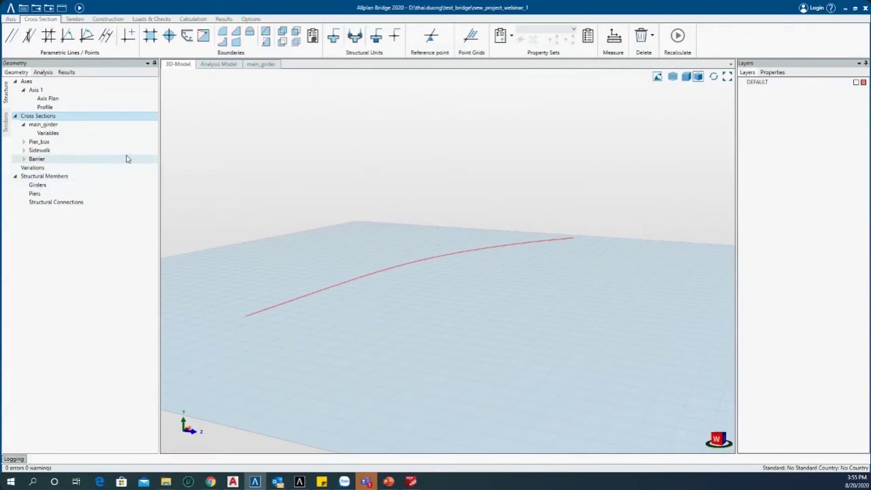
pyautogui.moveTo(342, 324)
pyautogui.mouseDown(button='middle')
pyautogui.moveTo(361, 302)
pyautogui.moveTo(351, 329)
pyautogui.mouseUp(button='middle')
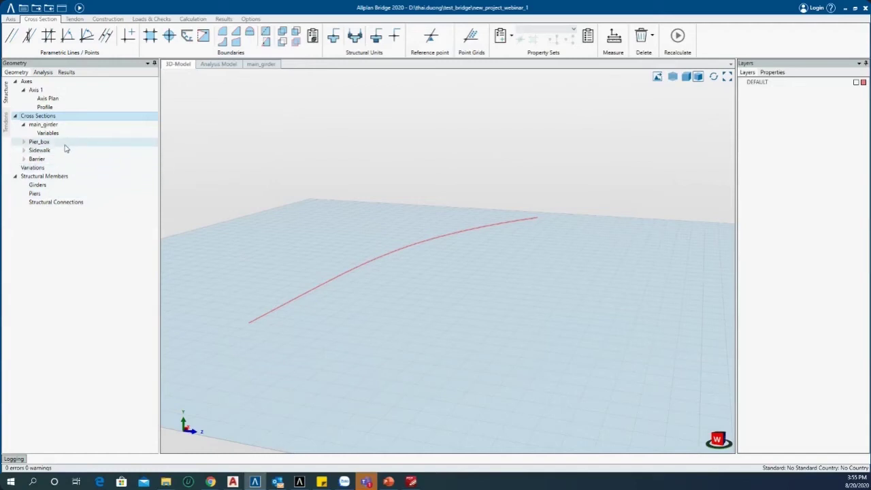
pyautogui.moveTo(282, 359); pyautogui.dragTo(265, 343, button='middle')
# - Reopen the main_girder cross section and inspect its box outline
pyautogui.click(31, 127)
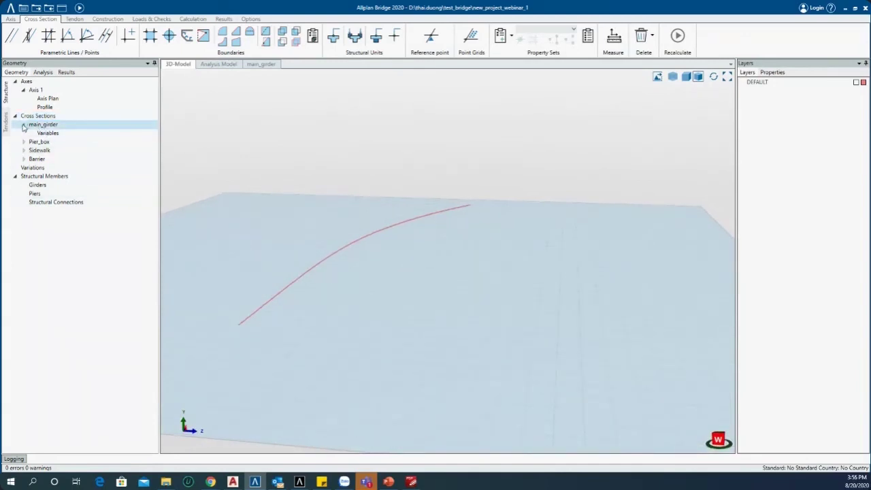
pyautogui.doubleClick(43, 126)
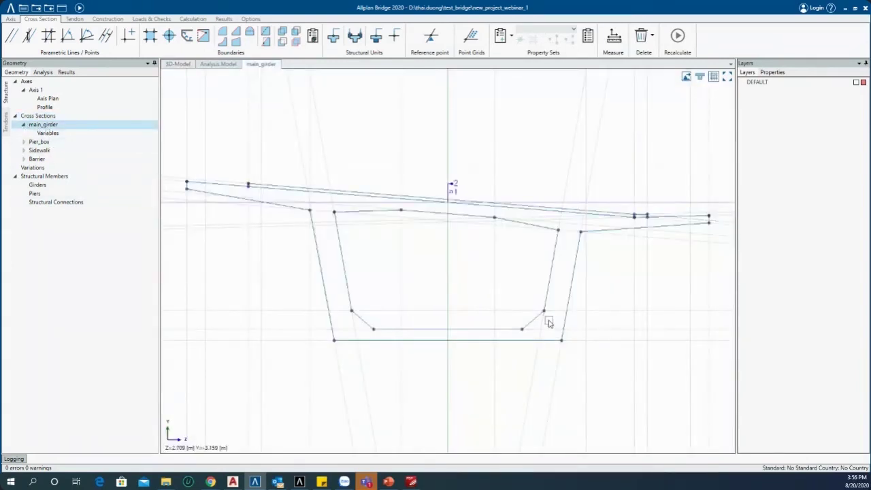
pyautogui.scroll(-2, 462, 259)
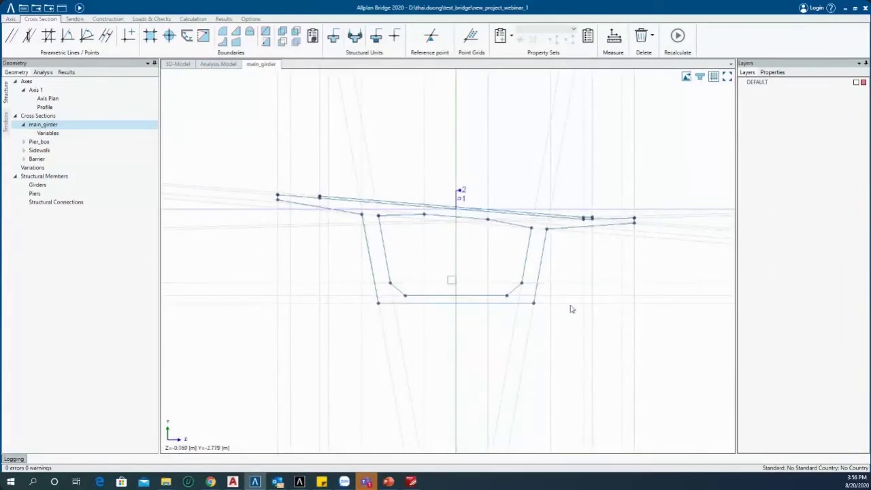
pyautogui.scroll(2, 447, 224)
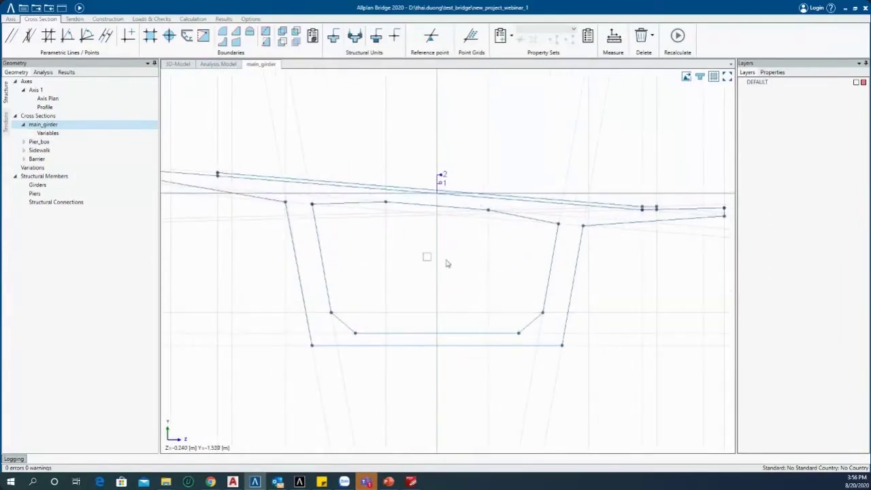
# - Add a new cross section to the Cross Sections group, keeping its default name Section 1
pyautogui.scroll(1, 470, 258)
pyautogui.scroll(-2, 480, 258)
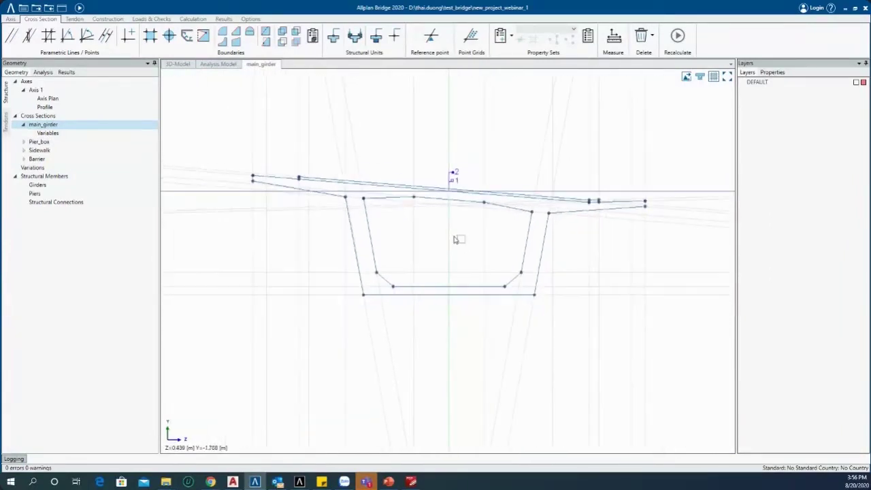
pyautogui.click(48, 119)
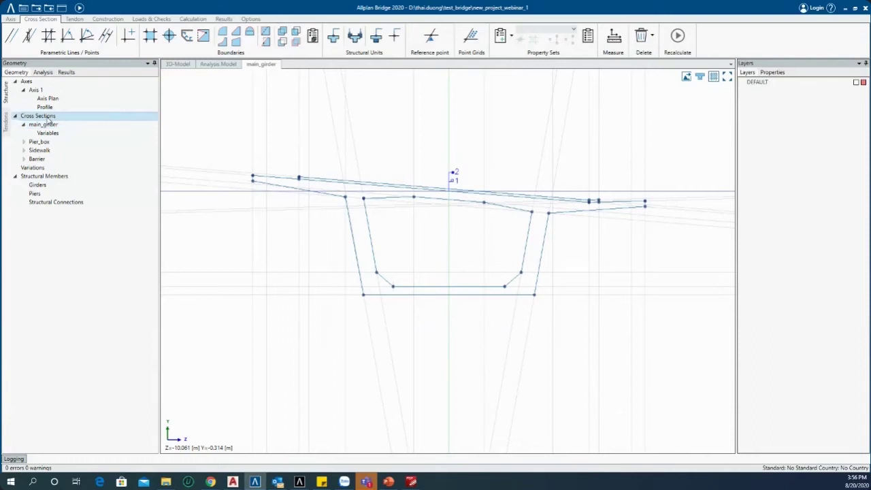
pyautogui.rightClick(49, 120)
pyautogui.click(69, 124)
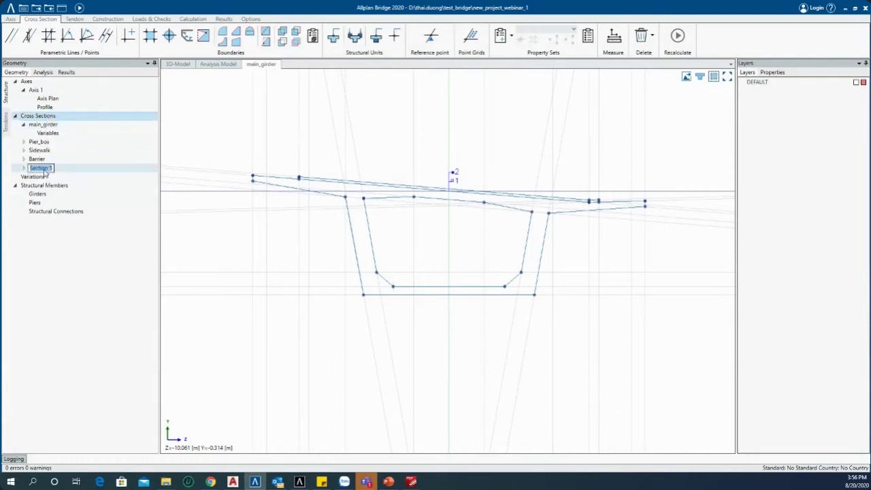
pyautogui.press('Return')
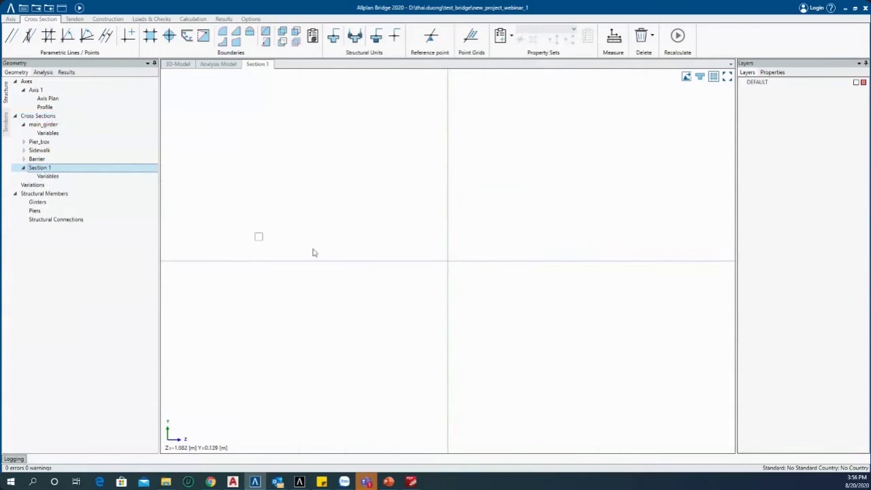
pyautogui.scroll(-2, 350, 278)
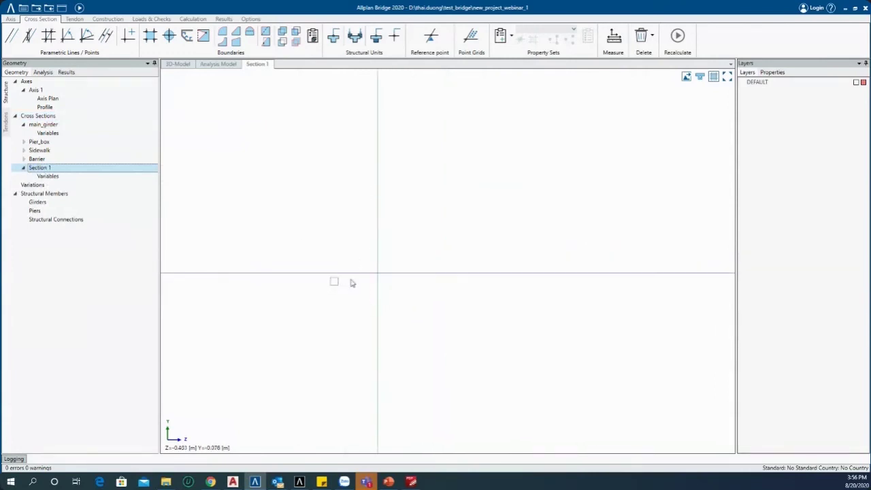
pyautogui.scroll(2, 416, 272)
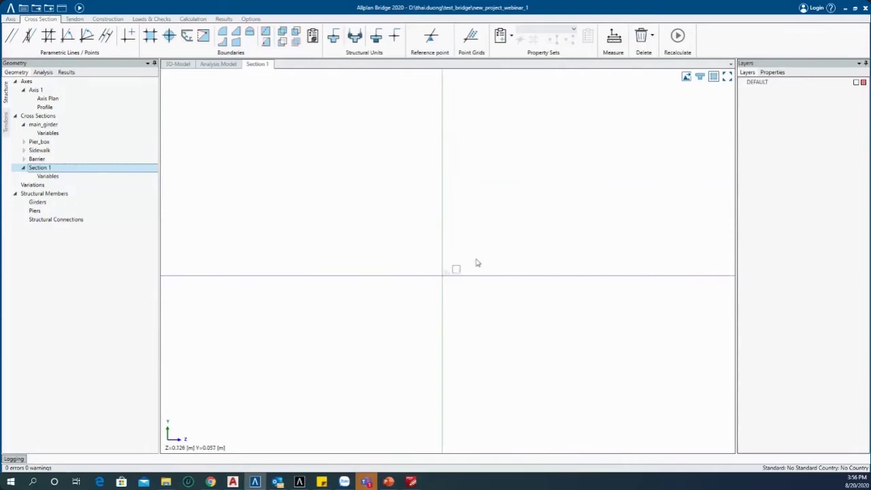
pyautogui.click(13, 19)
pyautogui.click(37, 19)
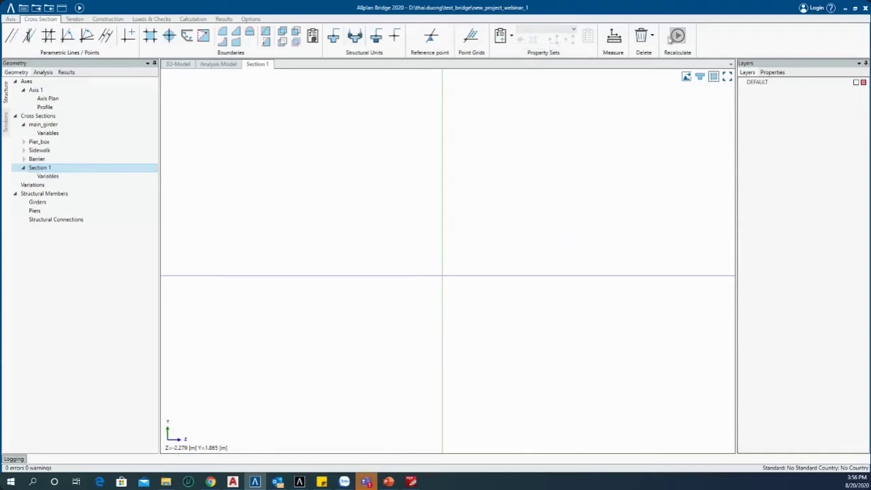
pyautogui.click(68, 37)
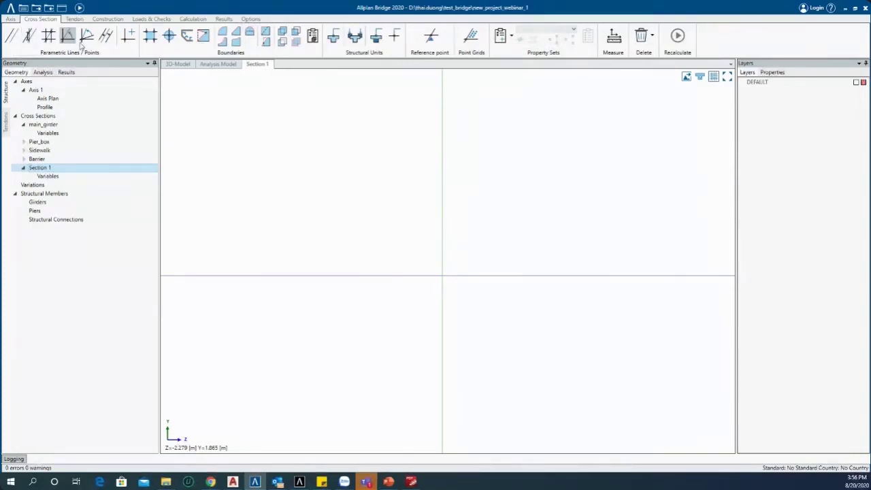
pyautogui.click(148, 38)
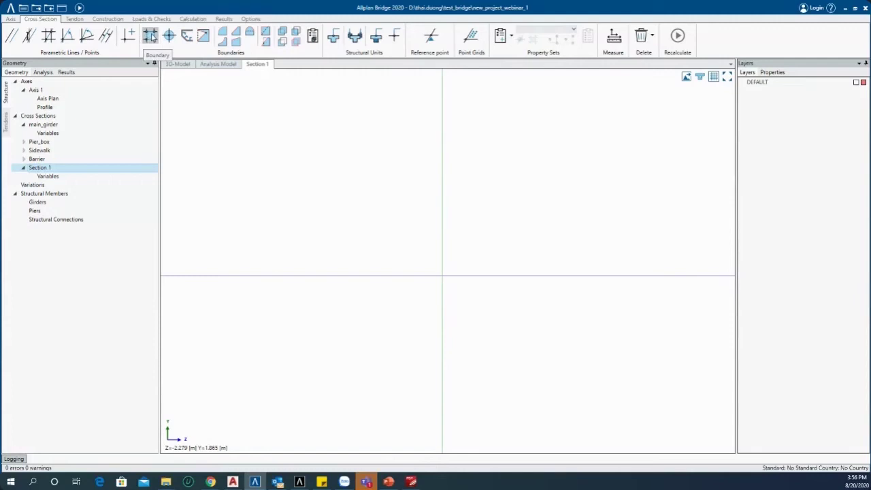
pyautogui.click(24, 39)
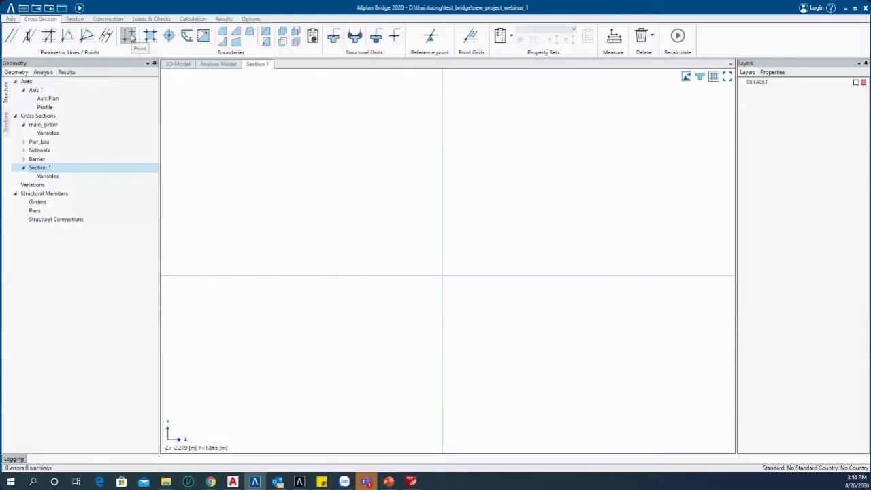
# - Draw two parallel lines in Section 1, offset 3 m to either side of the vertical reference axis
pyautogui.click(12, 35)
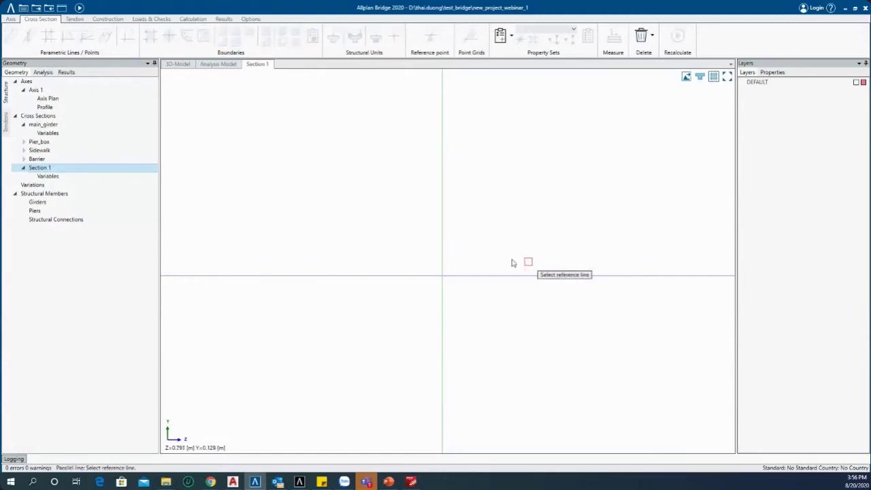
pyautogui.click(442, 248)
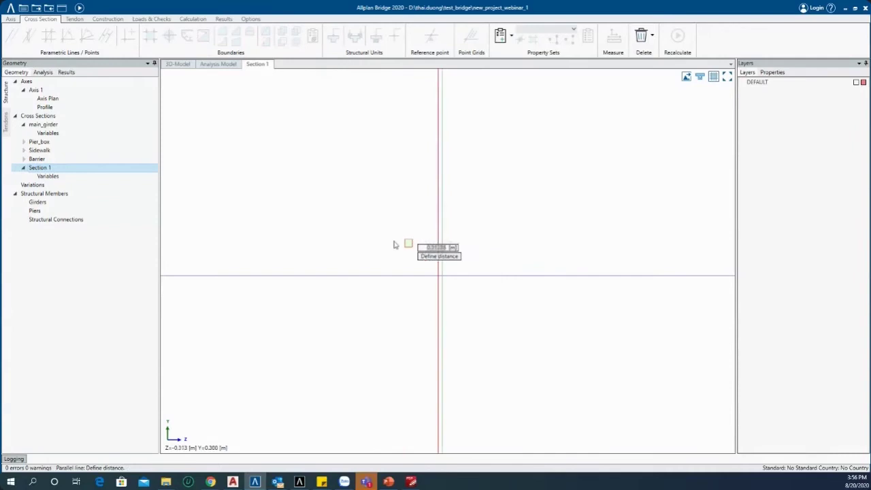
pyautogui.click(264, 227)
pyautogui.click(316, 226)
pyautogui.click(488, 225)
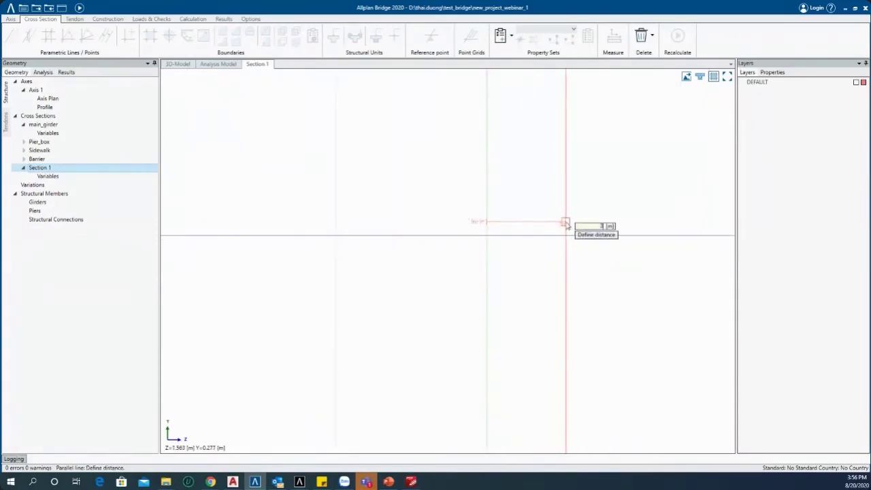
pyautogui.write('3')
pyautogui.press('Return')
# - Place another line parallel to the vertical reference axis, offset toward its negative Z side
pyautogui.click(486, 278)
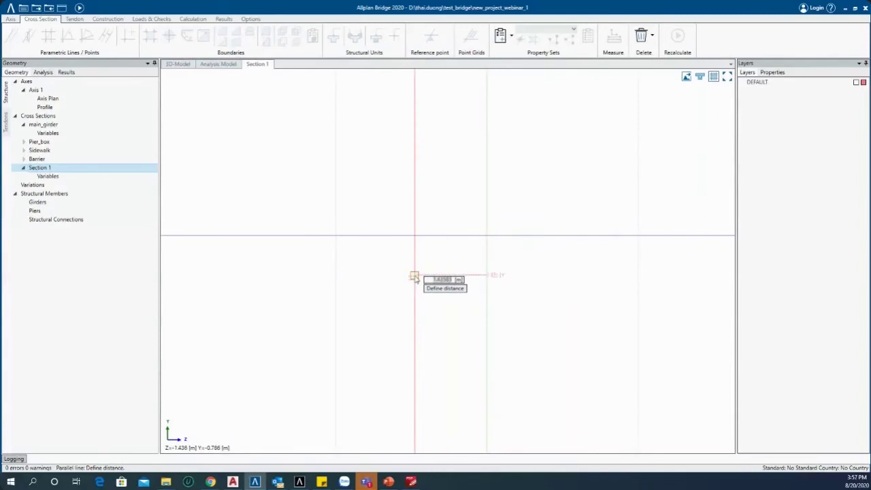
# - Add vertical parallel lines 2 m to each side of the vertical axis
pyautogui.write('2')
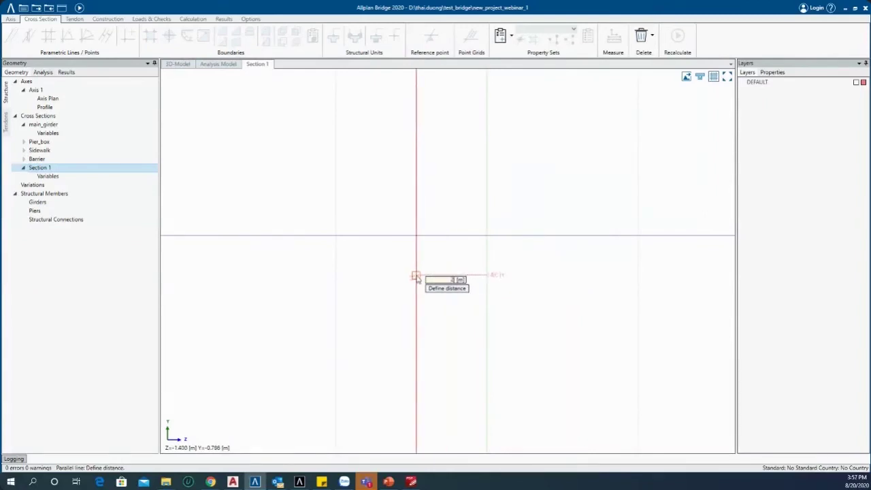
pyautogui.press('Return')
pyautogui.click(487, 278)
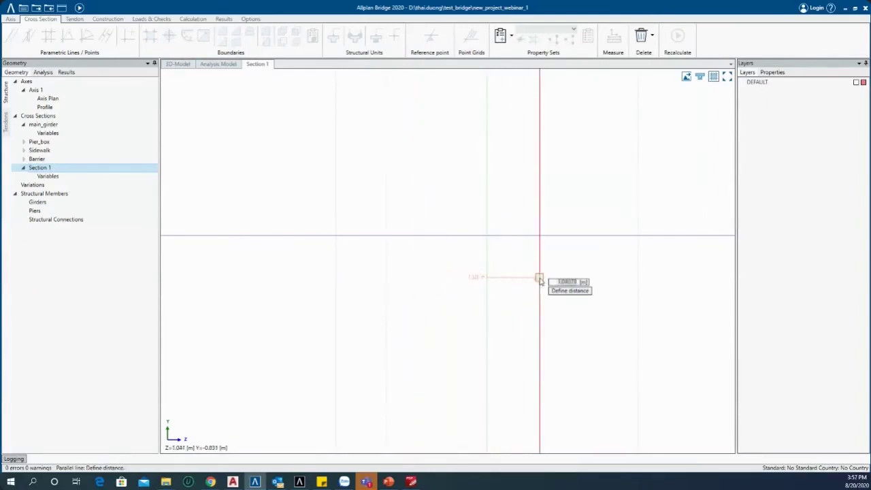
pyautogui.write('2')
pyautogui.press('Return')
# - Add a parallel line 0.5 m inward from the outermost vertical line on the negative Z side
pyautogui.moveTo(397, 206); pyautogui.dragTo(363, 213, button='middle')
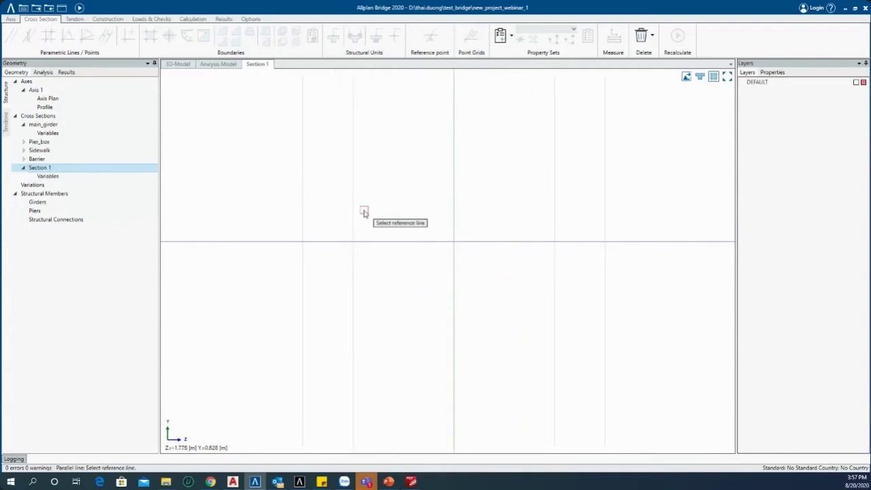
pyautogui.click(304, 193)
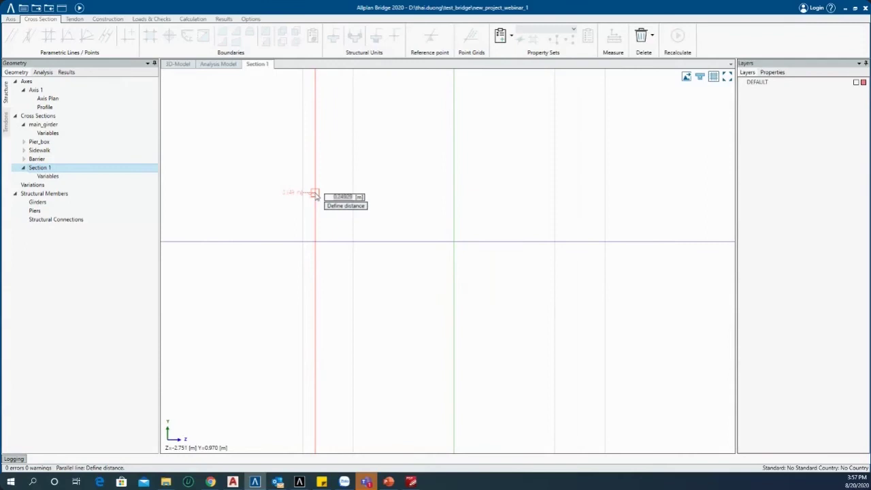
pyautogui.write('1')
pyautogui.press('Return')
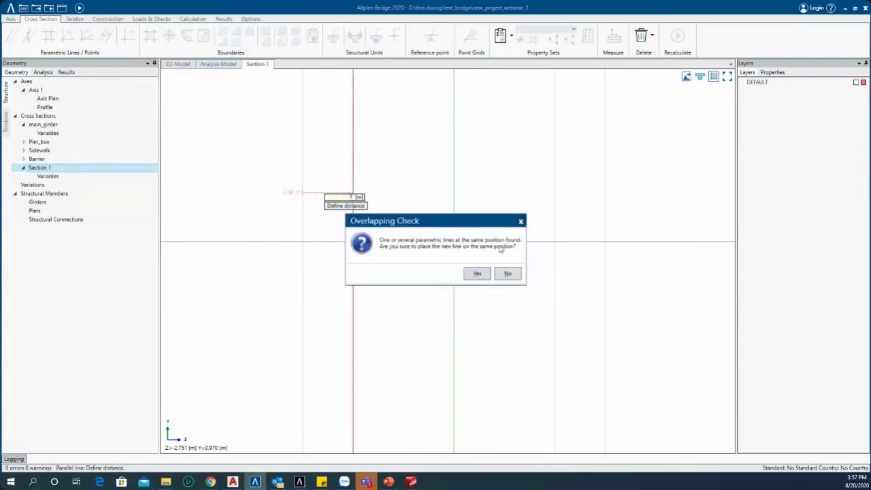
pyautogui.click(507, 275)
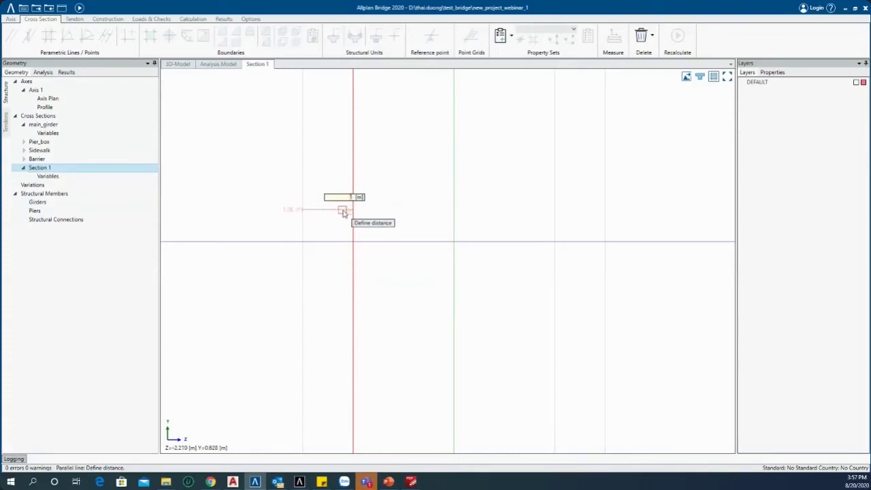
pyautogui.write('5')
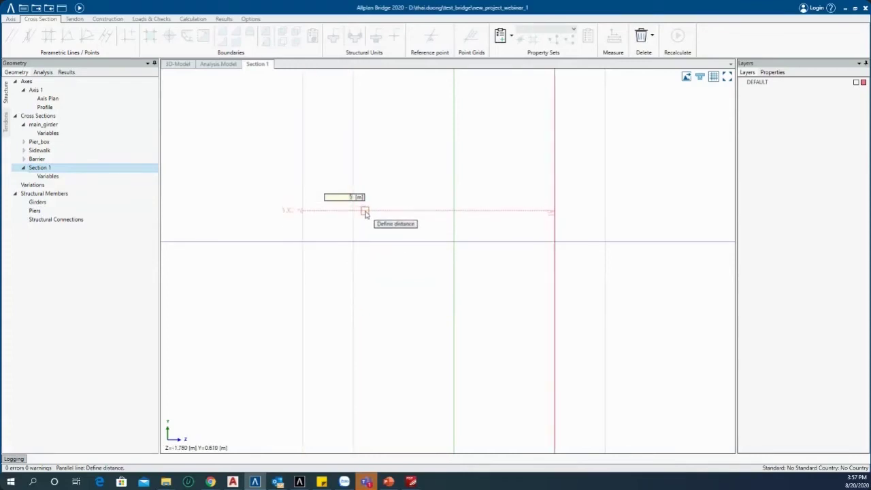
pyautogui.press('BackSpace')
pyautogui.write('0.5')
pyautogui.press('Return')
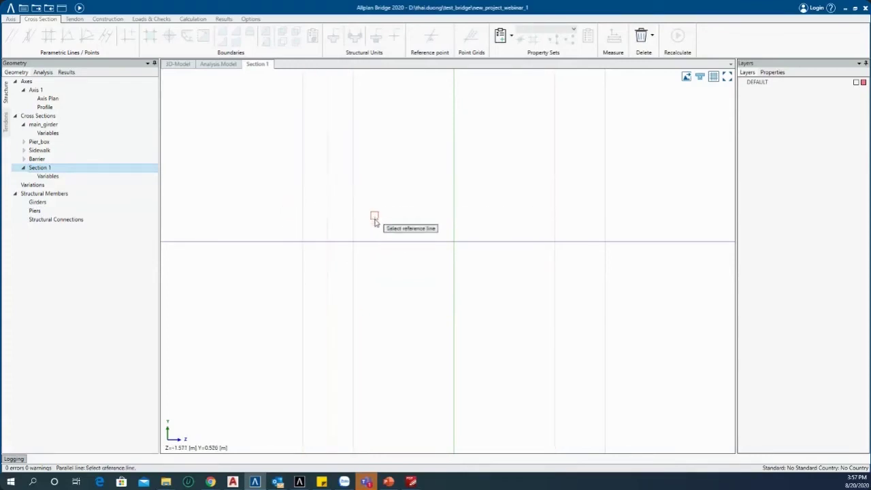
# - Add a matching parallel line 0.5 m inward from the outermost vertical line on the positive Z side
pyautogui.click(606, 214)
pyautogui.write('5')
pyautogui.press('Return')
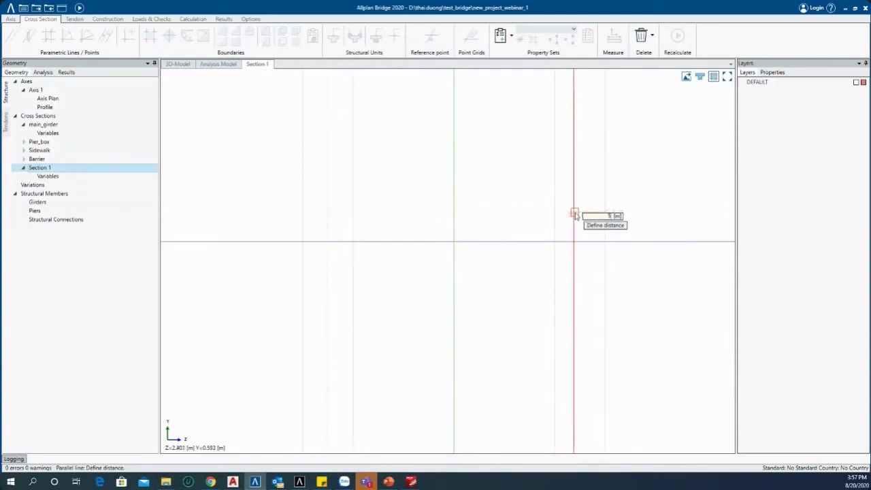
pyautogui.press('BackSpace')
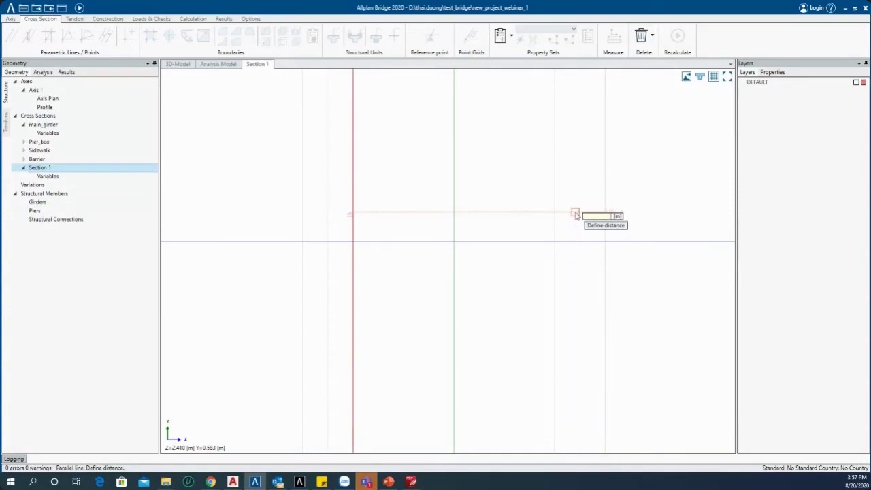
pyautogui.press('Return')
# - Add a horizontal parallel line 1 m above the horizontal axis and a second line parallel to it further down
pyautogui.scroll(-1, 387, 272)
pyautogui.moveTo(388, 273); pyautogui.dragTo(355, 235, button='middle')
pyautogui.click(376, 208)
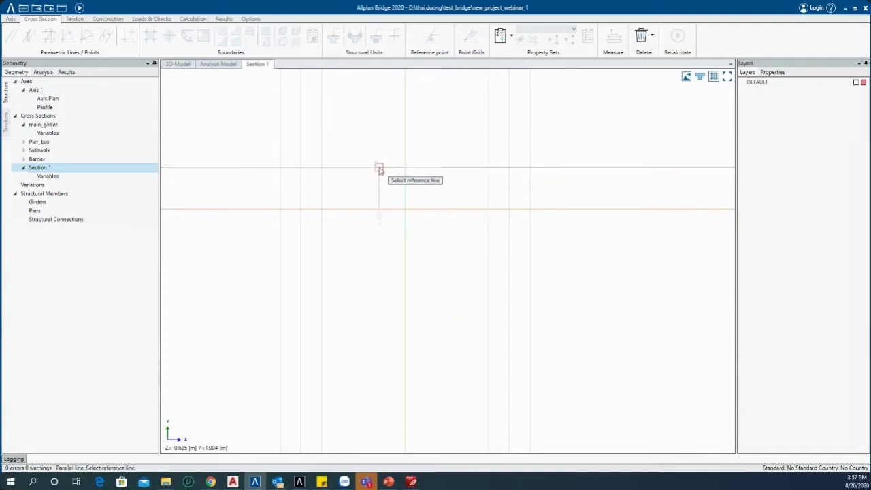
pyautogui.click(381, 185)
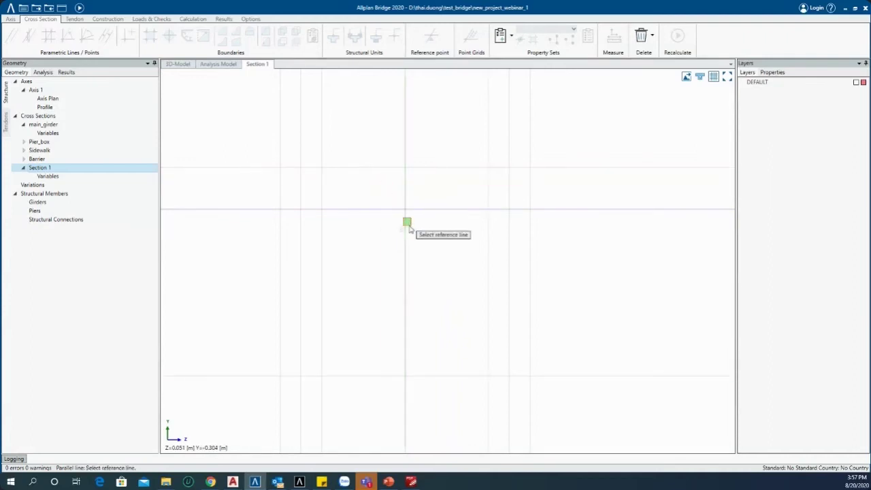
# - Set the lower horizontal line's distance from the line above the axis to 0.5 m
pyautogui.click(383, 376)
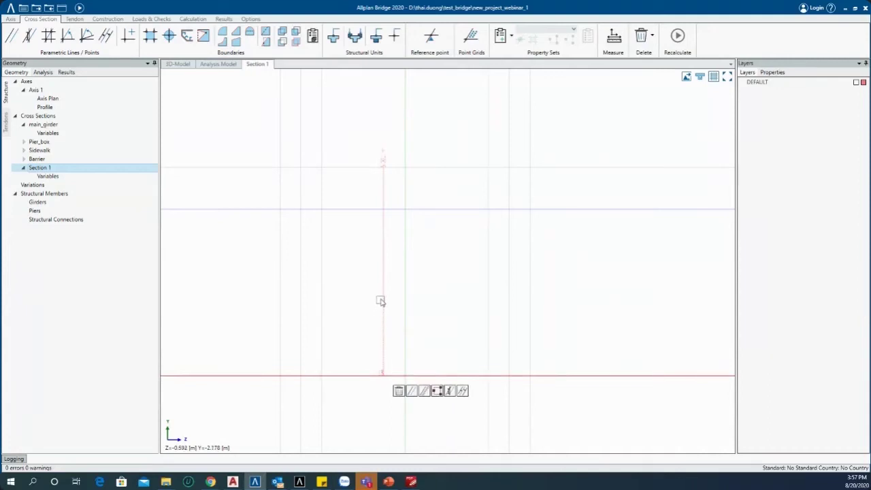
pyautogui.moveTo(366, 379); pyautogui.dragTo(365, 376)
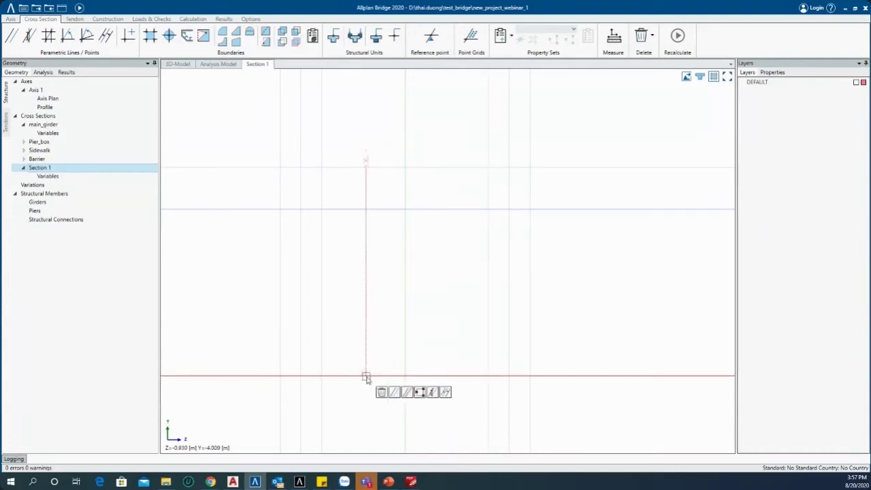
pyautogui.click(771, 72)
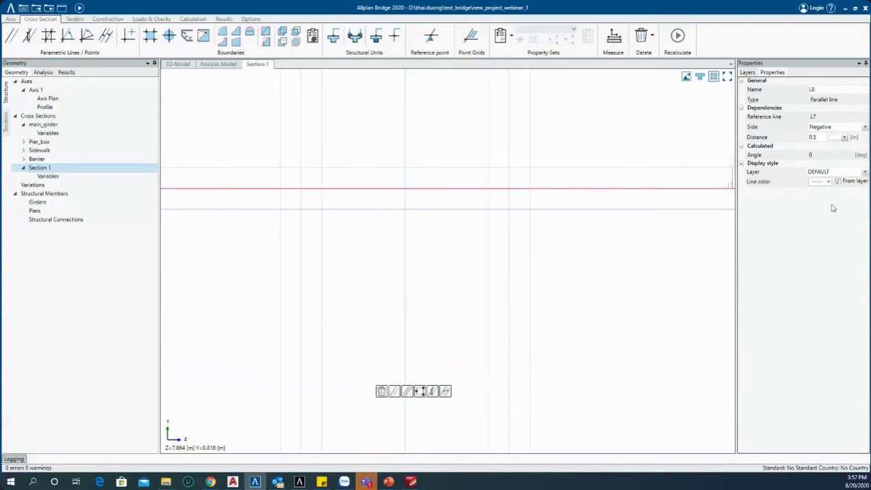
# - Add a horizontal parallel line 3 m below the uppermost horizontal line
pyautogui.moveTo(418, 237); pyautogui.dragTo(459, 223, button='middle')
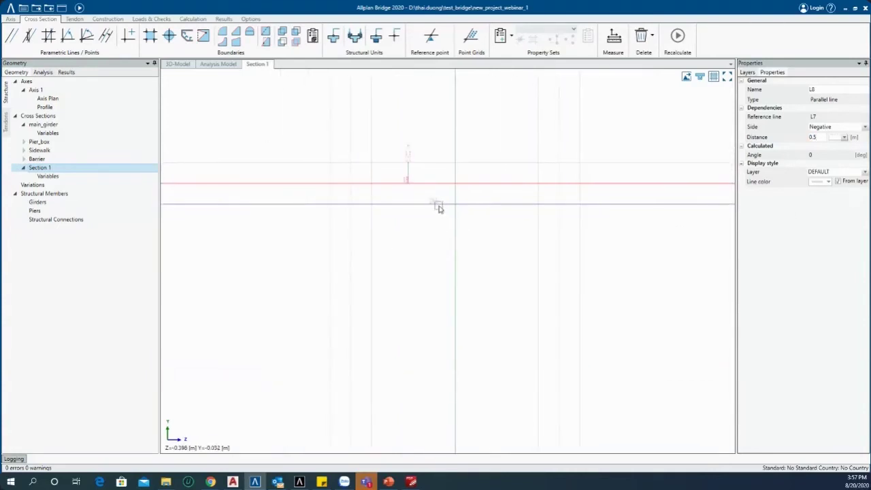
pyautogui.click(451, 221)
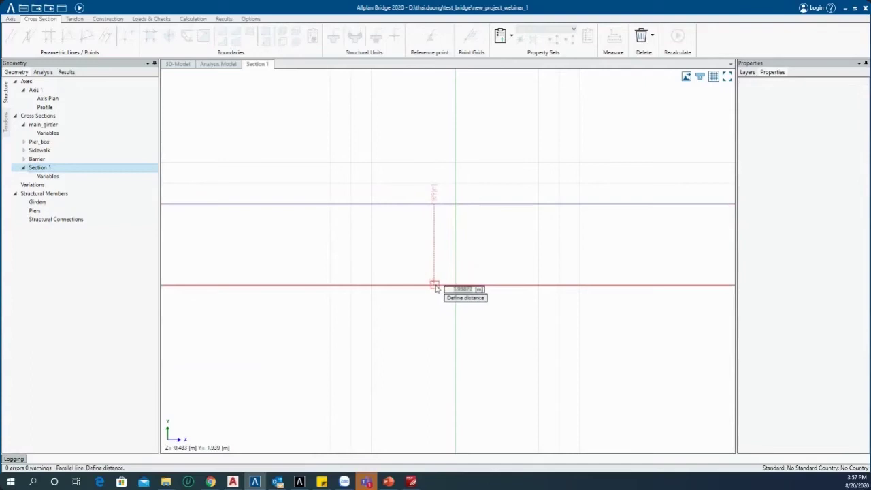
pyautogui.press('Escape')
pyautogui.click(431, 164)
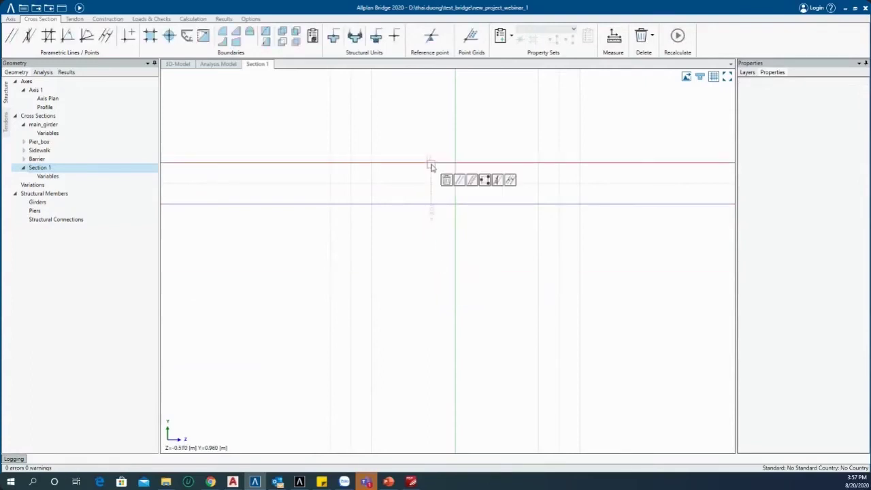
pyautogui.click(459, 180)
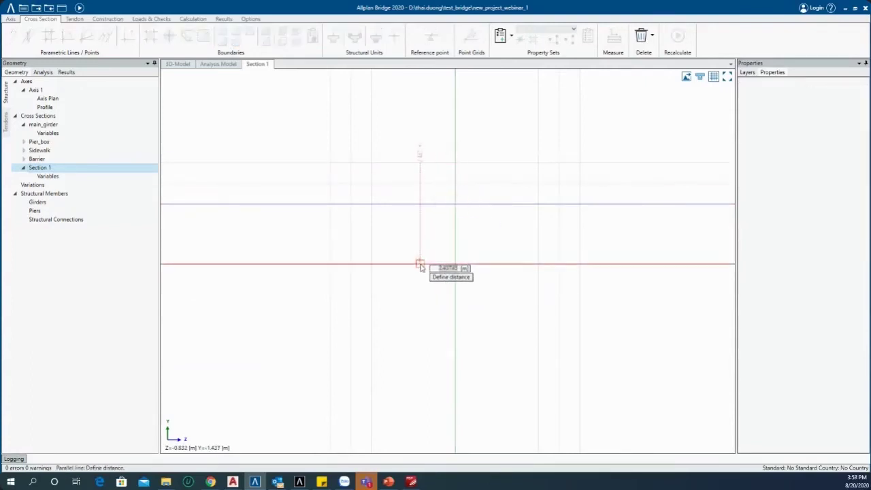
pyautogui.click(424, 279)
pyautogui.press('Escape')
# - Draw a closed T-shaped boundary through the line intersections, with the flange between the outermost verticals and the web down to the lowest line
pyautogui.moveTo(411, 233); pyautogui.dragTo(345, 209, button='middle')
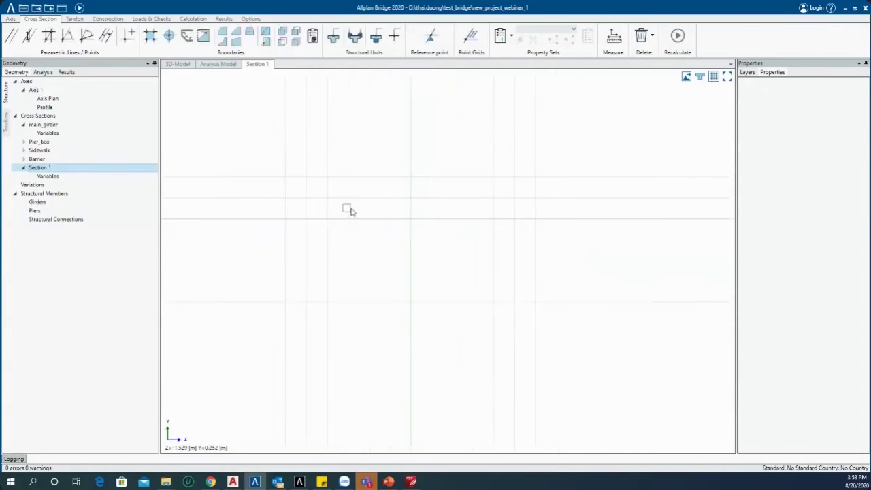
pyautogui.click(153, 38)
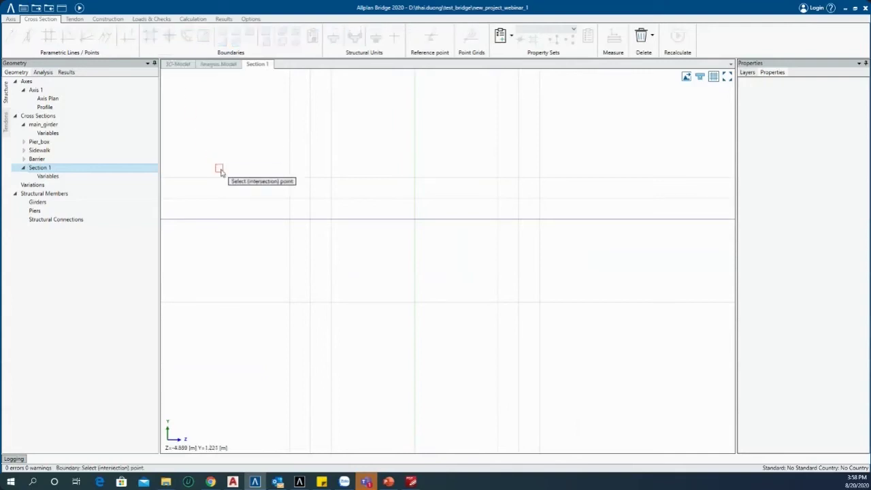
pyautogui.click(289, 179)
pyautogui.click(289, 198)
pyautogui.click(332, 199)
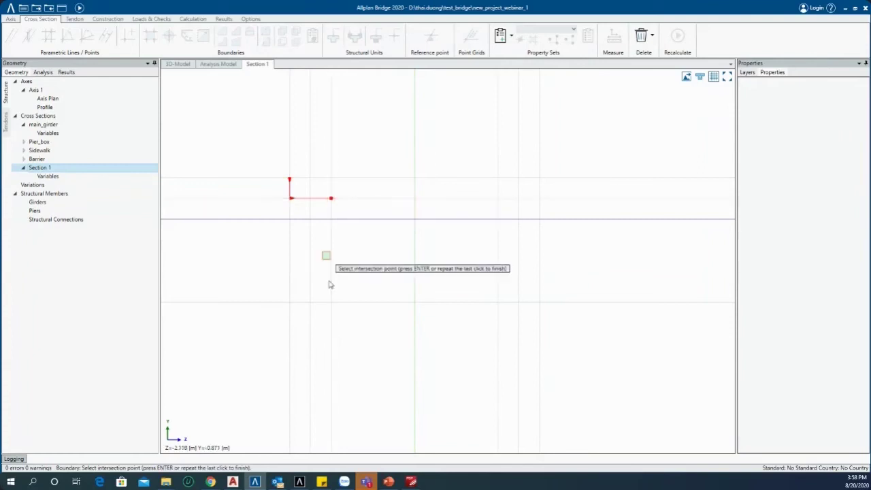
pyautogui.click(331, 302)
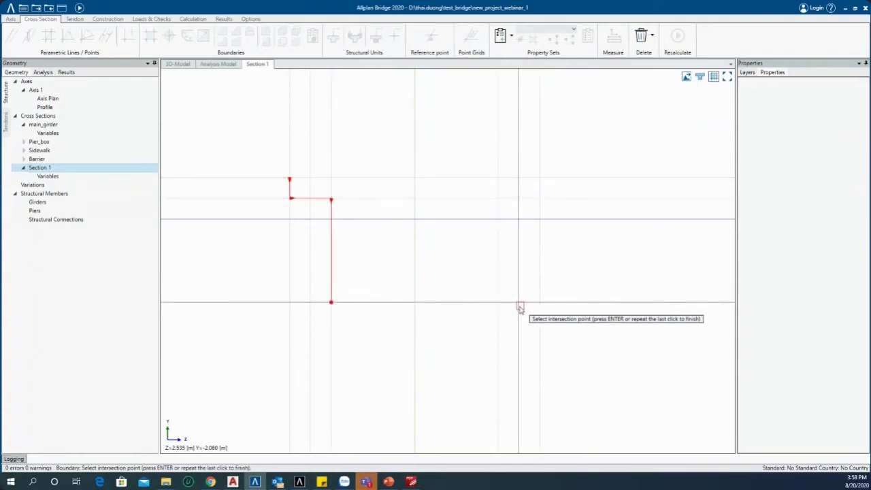
pyautogui.click(497, 302)
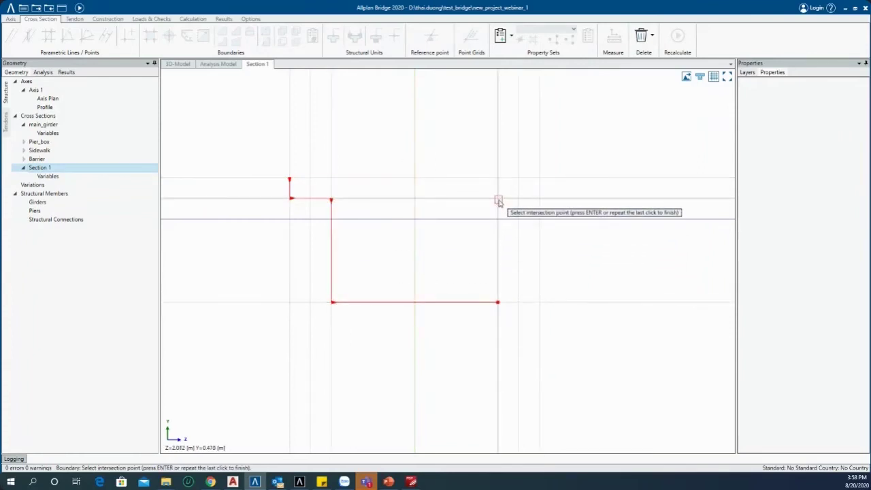
pyautogui.click(498, 198)
pyautogui.click(538, 199)
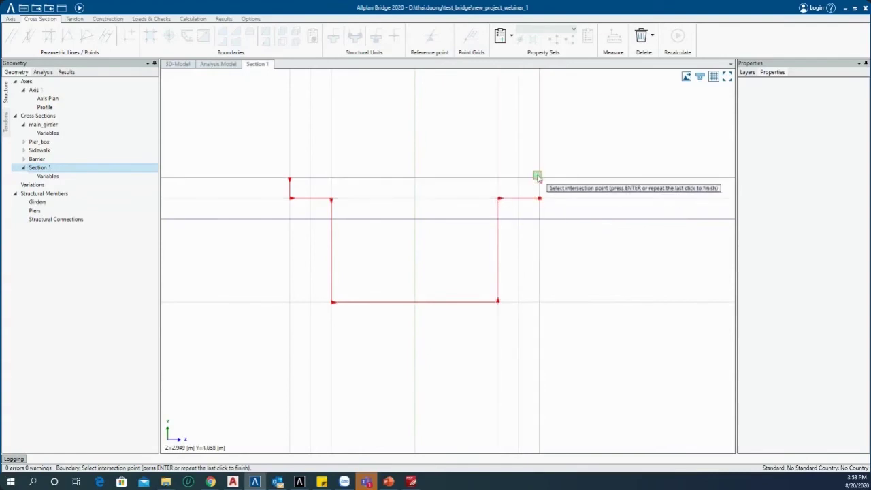
pyautogui.click(539, 176)
pyautogui.click(289, 178)
pyautogui.click(289, 178)
pyautogui.press('Escape')
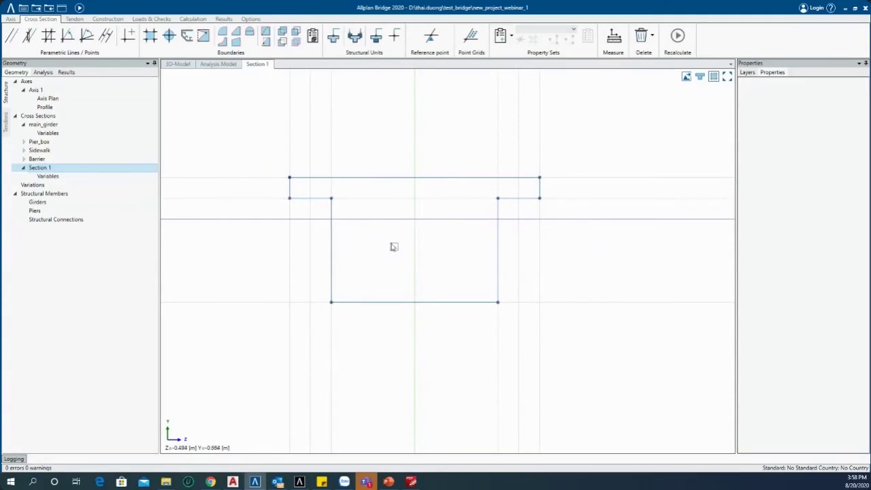
# - Add vertical parallel lines 0.5 m inward from both web edges of the T-shaped boundary
pyautogui.click(321, 158)
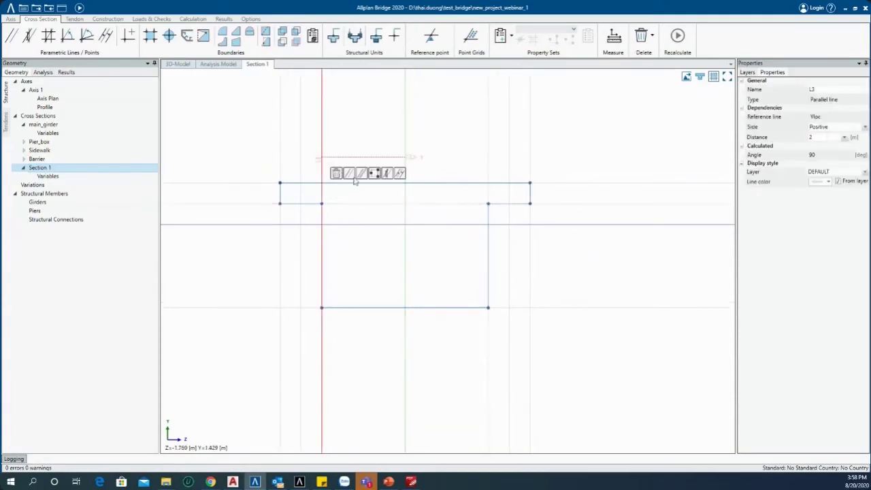
pyautogui.click(348, 173)
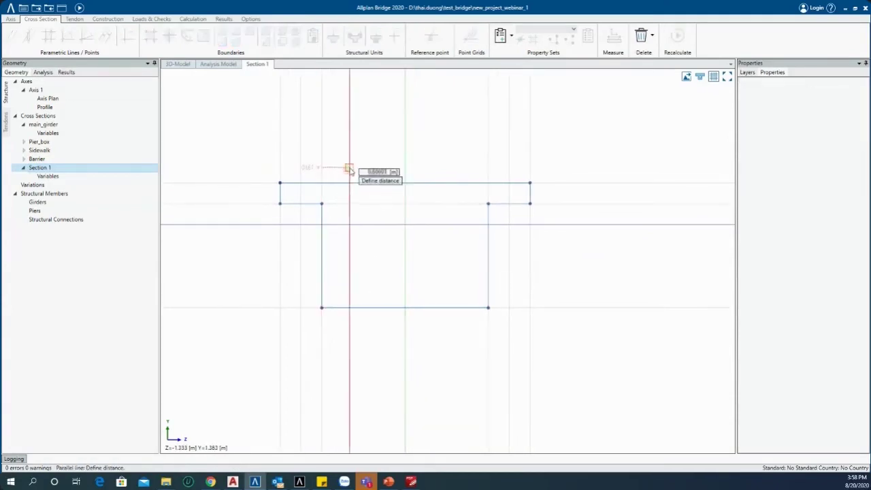
pyautogui.click(444, 149)
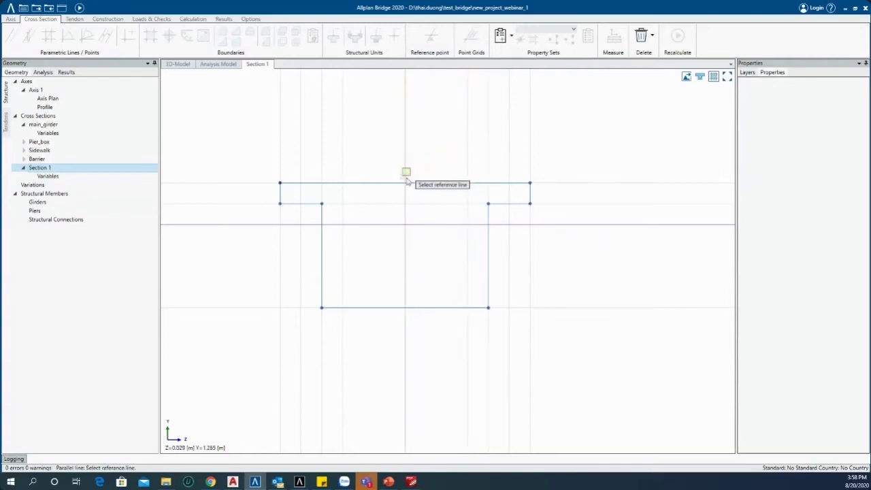
pyautogui.press('Escape')
pyautogui.click(298, 308)
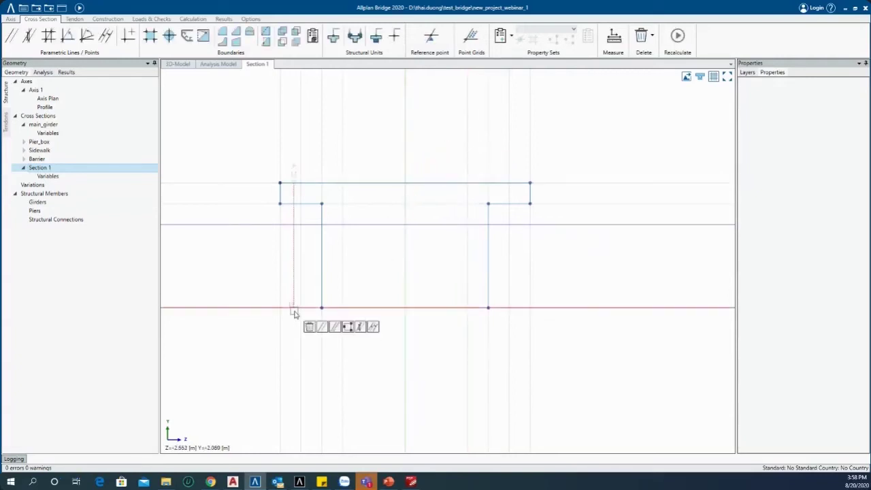
pyautogui.click(322, 325)
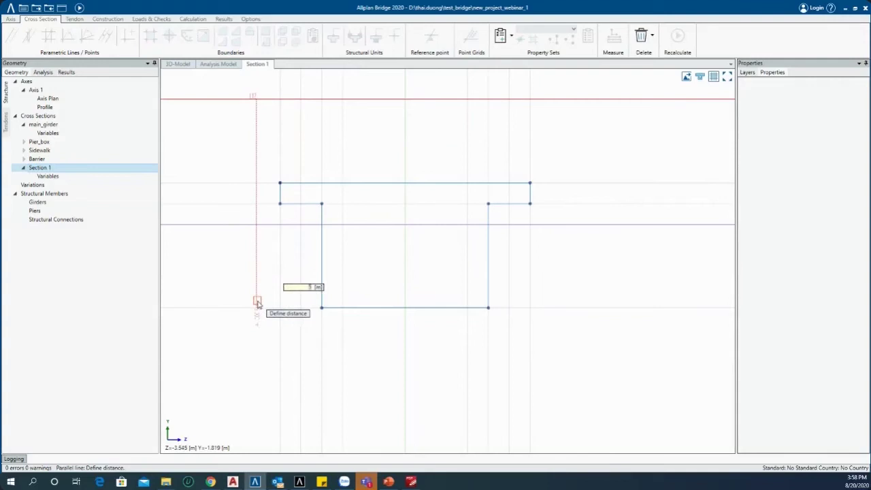
pyautogui.press('Escape')
# - Add a horizontal parallel line 0.5 m above the bottom edge of the T-shaped boundary
pyautogui.click(262, 307)
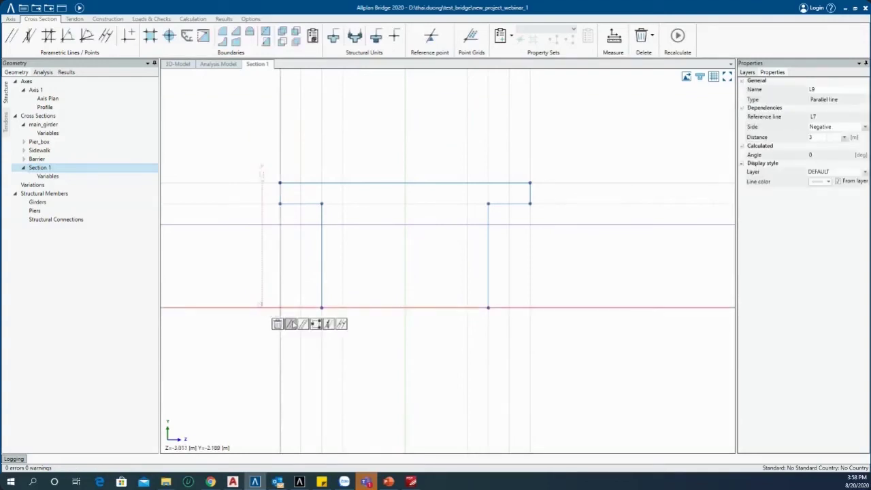
pyautogui.click(293, 324)
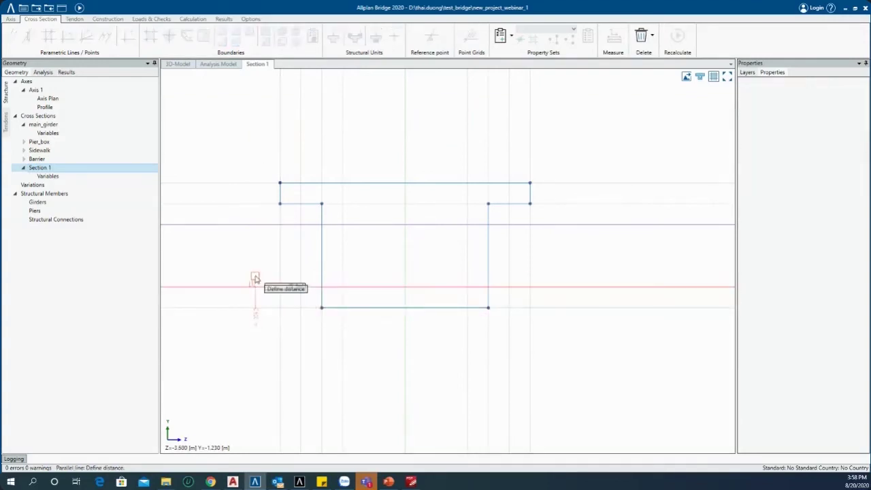
pyautogui.click(256, 284)
pyautogui.press('Escape')
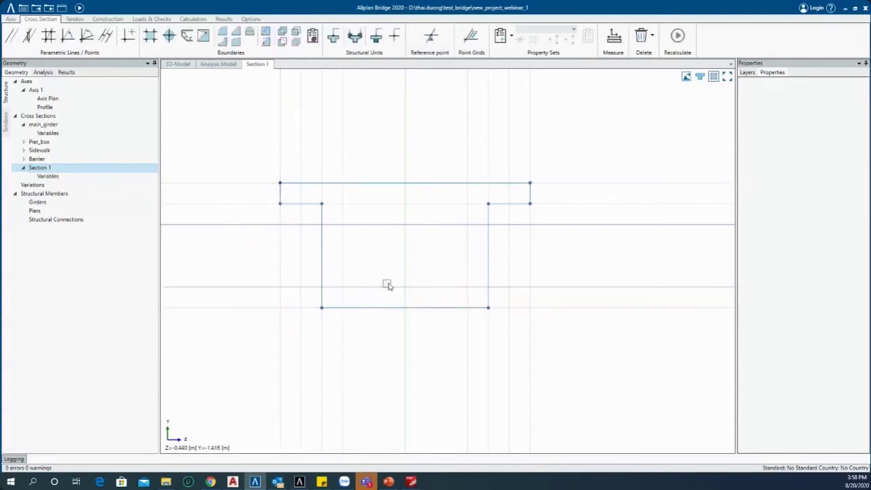
pyautogui.moveTo(421, 254); pyautogui.dragTo(389, 275, button='middle')
pyautogui.scroll(-2, 406, 249)
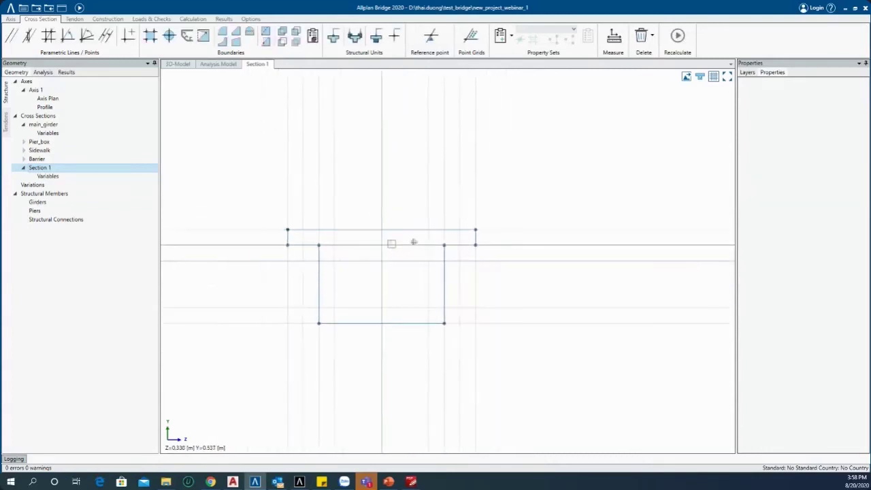
# - Create a beam structural unit at the intersection of the central vertical and uppermost horizontal lines and assign the closed T-shaped boundary
pyautogui.click(334, 38)
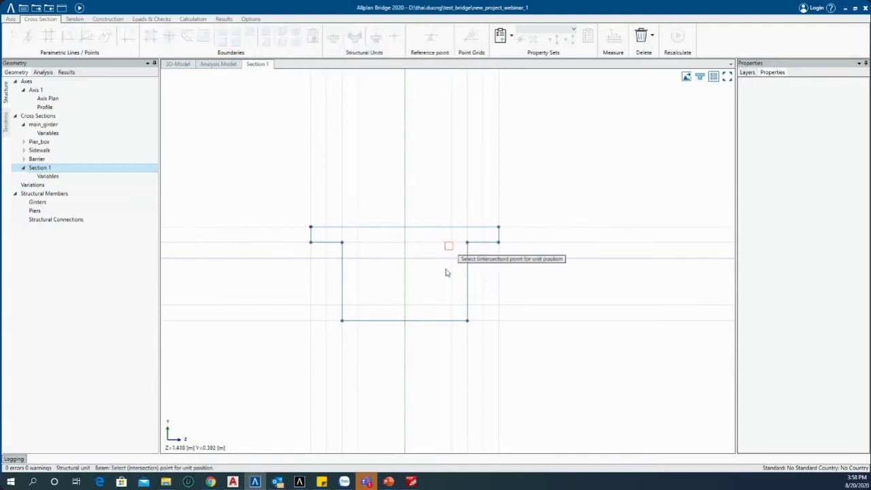
pyautogui.click(405, 227)
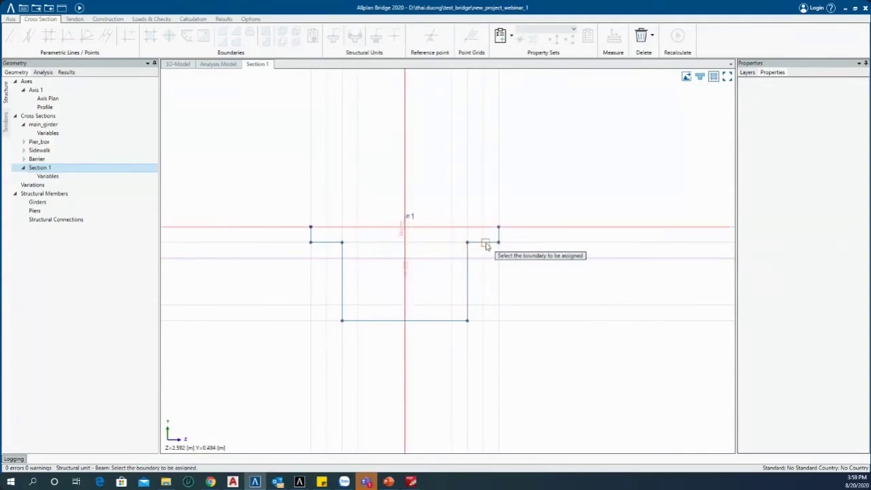
pyautogui.click(488, 245)
pyautogui.click(467, 257)
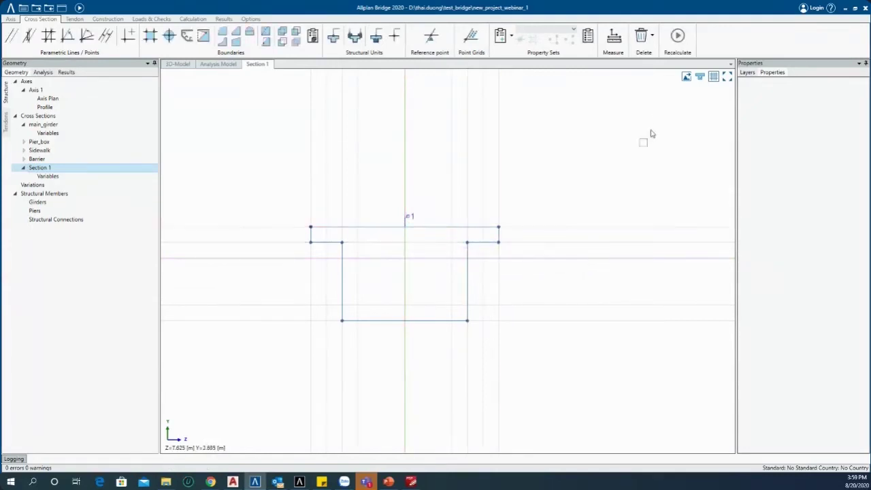
# - Turn on the filled display of structural units in the Section 1 view
pyautogui.click(700, 76)
pyautogui.scroll(2, 358, 299)
pyautogui.moveTo(435, 313); pyautogui.dragTo(389, 315, button='middle')
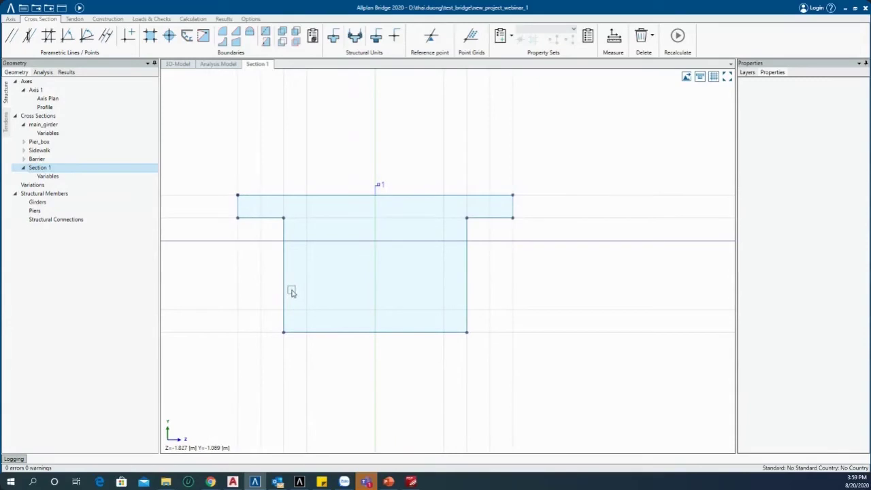
pyautogui.moveTo(259, 275); pyautogui.dragTo(274, 279, button='middle')
pyautogui.moveTo(376, 291)
pyautogui.mouseDown(button='middle')
pyautogui.moveTo(384, 292)
pyautogui.moveTo(345, 259)
pyautogui.moveTo(390, 247)
pyautogui.mouseUp(button='middle')
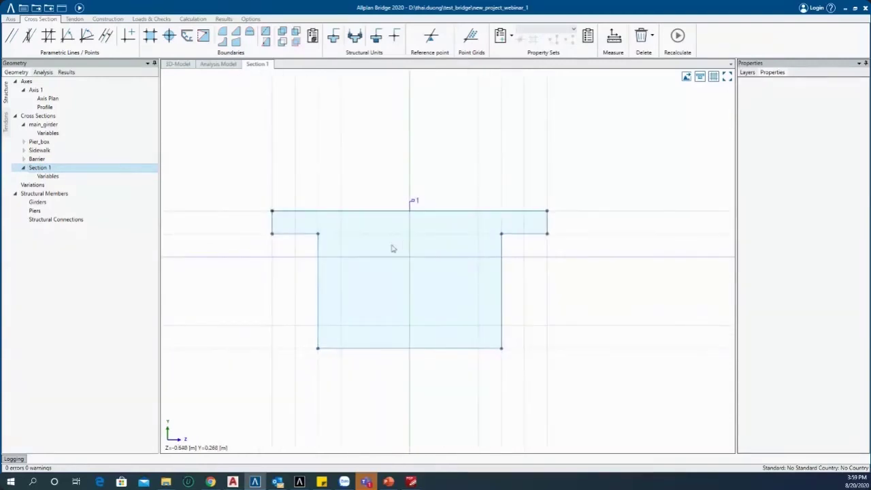
# - Create a new girder under the structural members and keep its default name, Girder 1
pyautogui.click(35, 194)
pyautogui.moveTo(301, 285); pyautogui.dragTo(313, 278, button='middle')
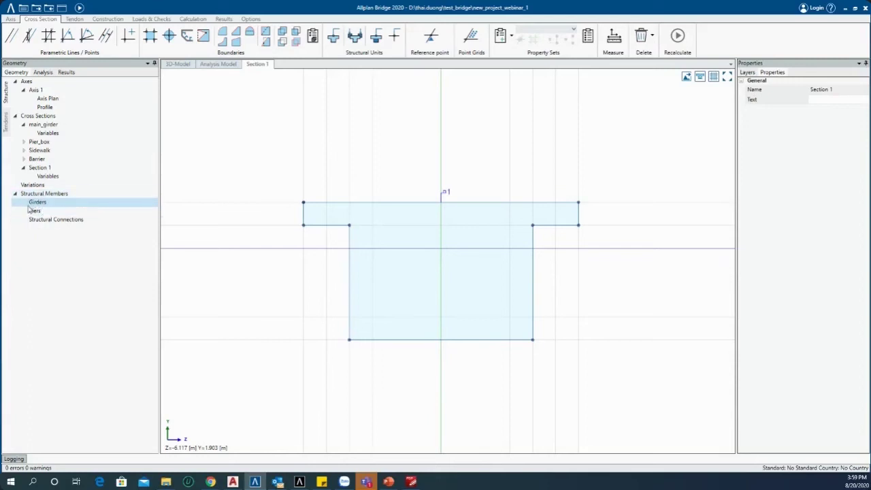
pyautogui.rightClick(36, 207)
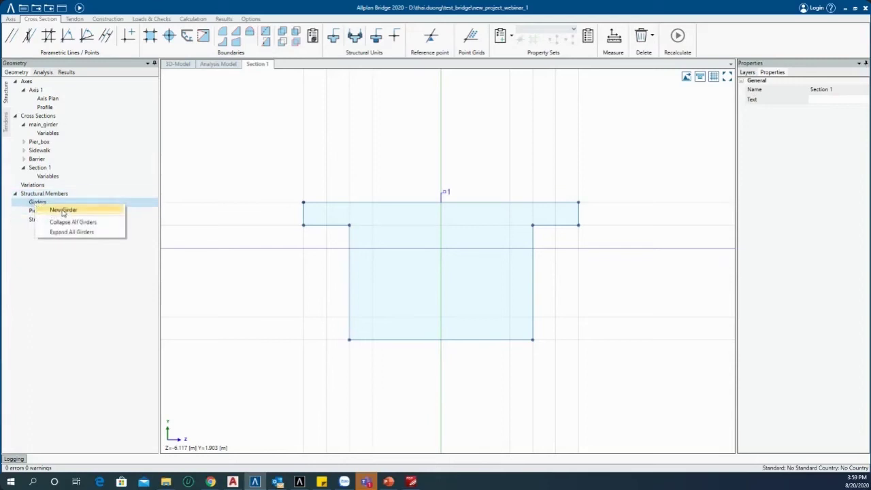
pyautogui.click(63, 210)
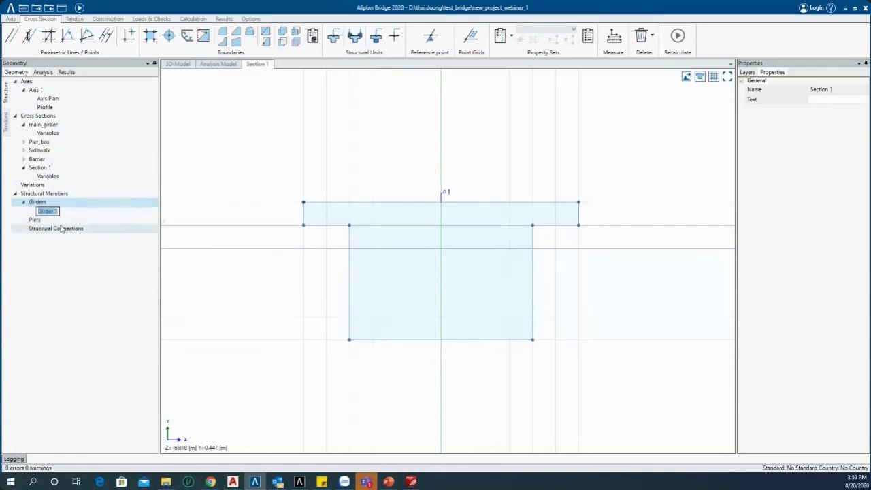
pyautogui.press('Return')
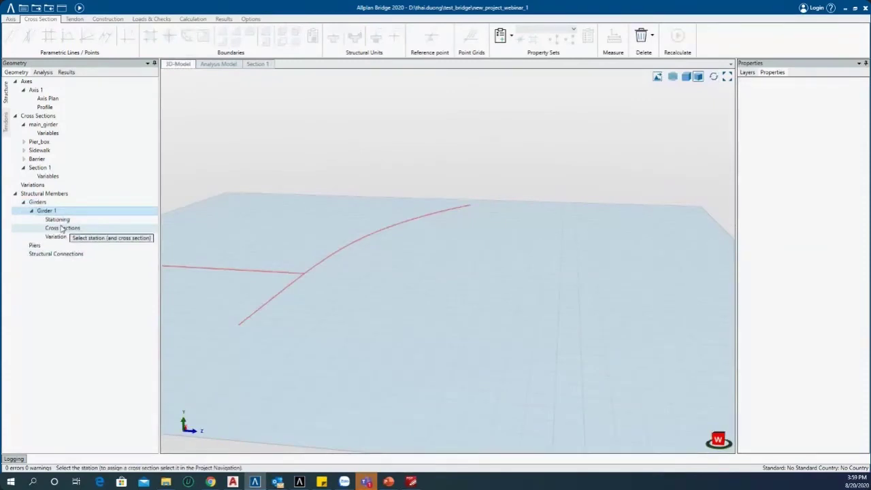
# - Place Section 1 on the axis as a beam at station 0 m
pyautogui.moveTo(357, 270); pyautogui.dragTo(385, 235, button='middle')
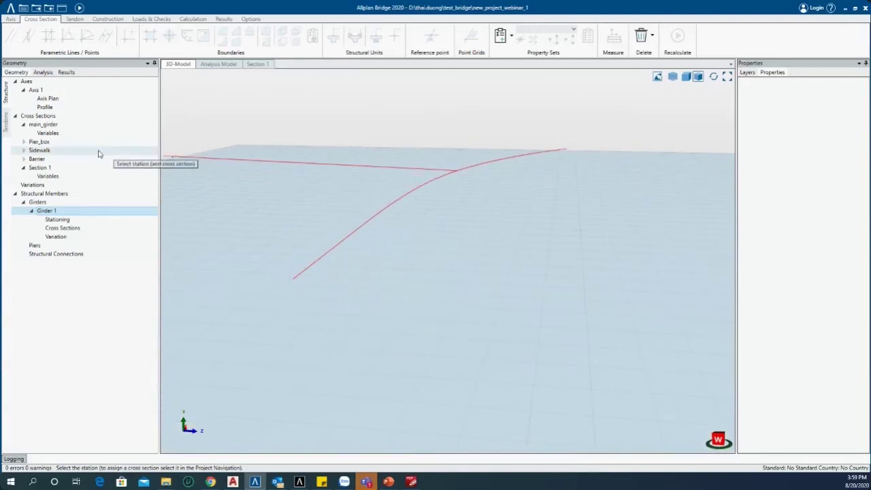
pyautogui.click(46, 169)
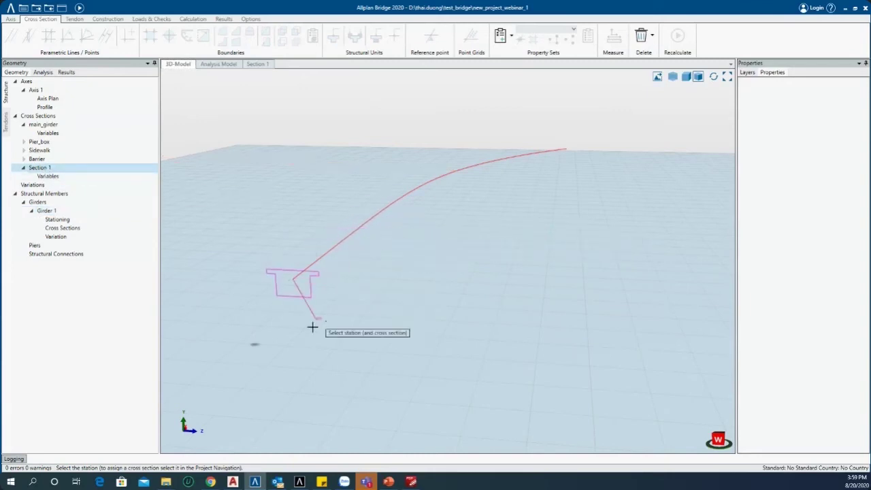
pyautogui.scroll(-2, 583, 163)
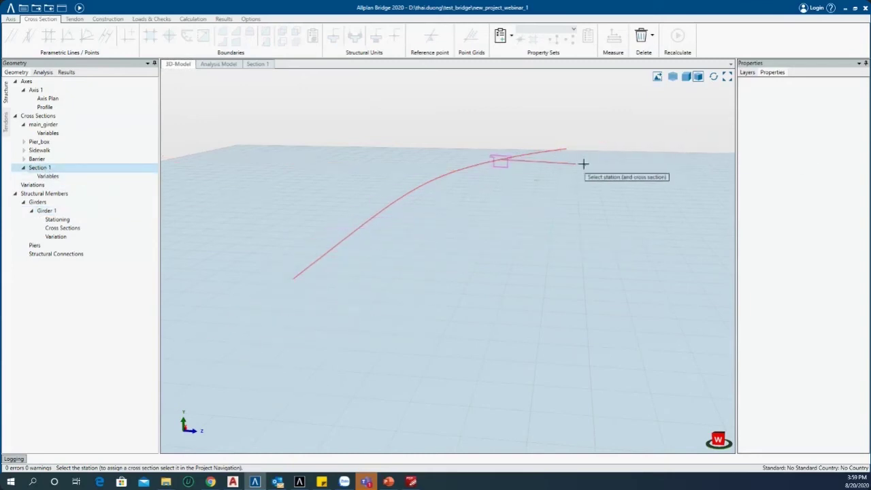
pyautogui.click(481, 226)
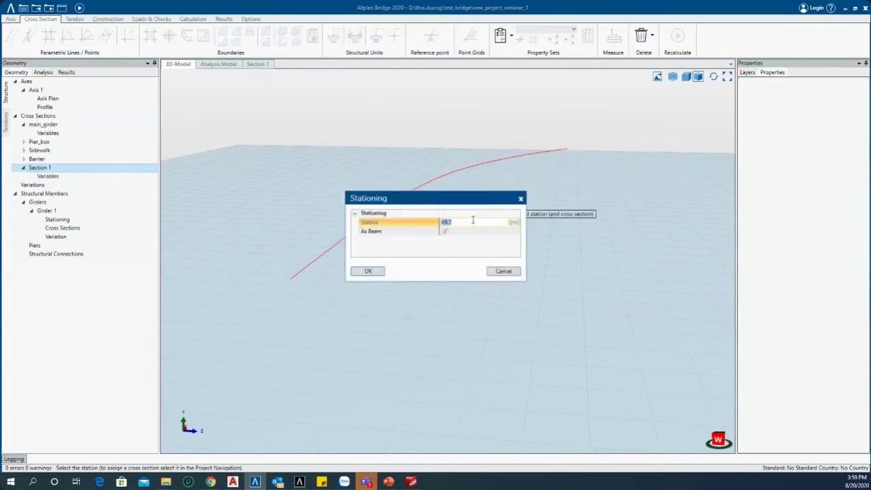
pyautogui.click(367, 270)
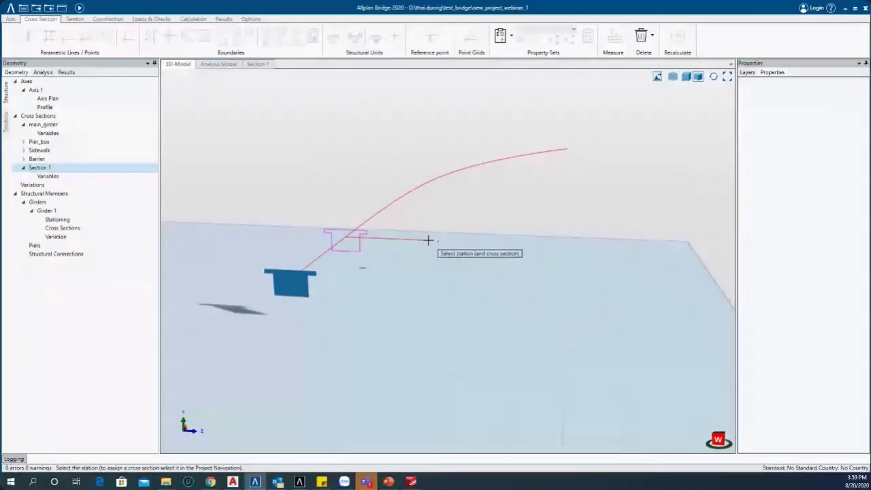
# - Extend Girder 1 with Section 1 from station 0 to 155 m, subdivided in 5 m steps
pyautogui.click(427, 240)
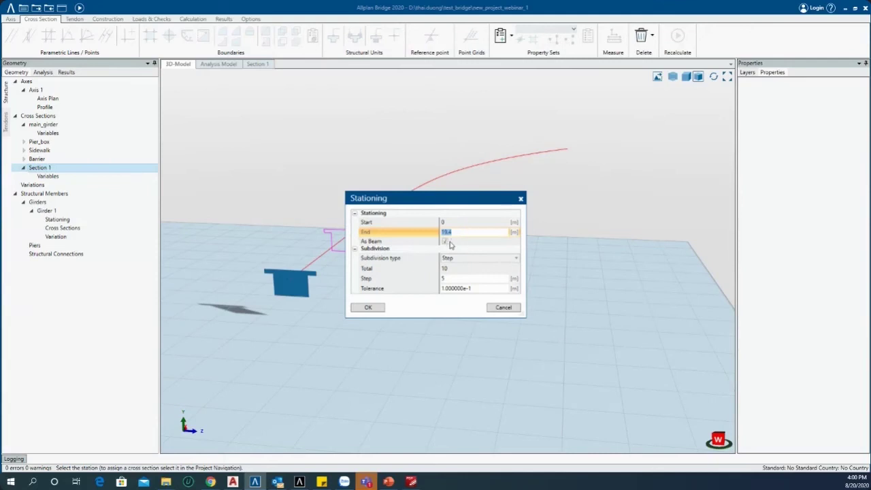
pyautogui.click(452, 280)
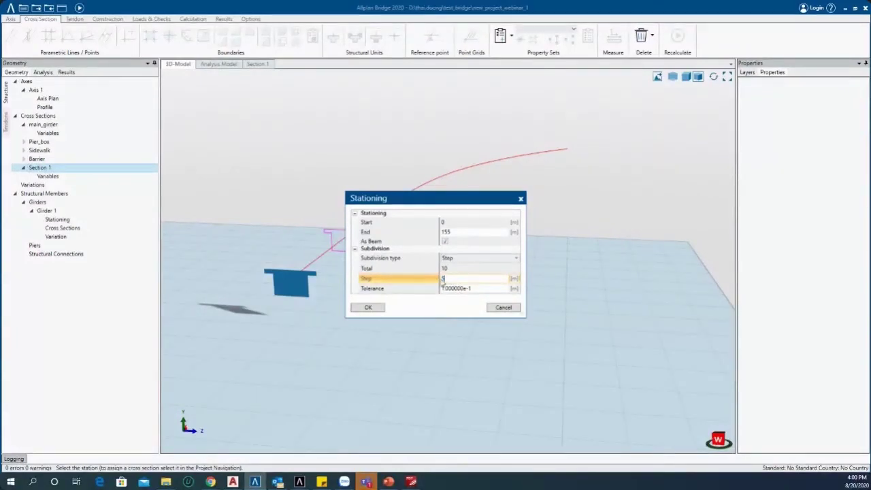
pyautogui.click(368, 307)
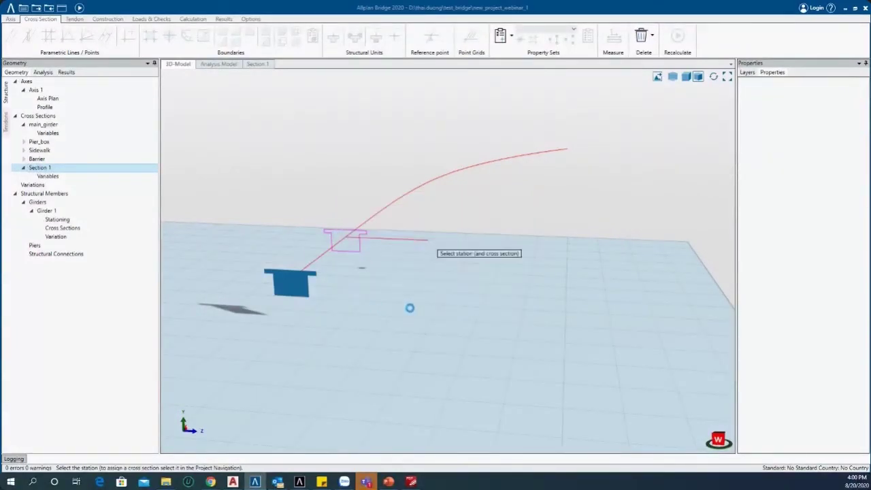
pyautogui.press('Escape')
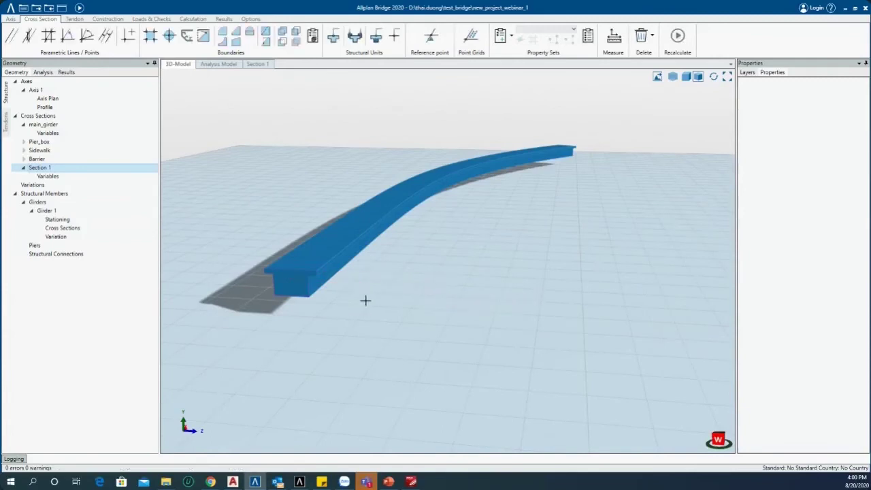
pyautogui.moveTo(357, 319)
pyautogui.mouseDown(button='middle')
pyautogui.moveTo(356, 298)
pyautogui.moveTo(349, 314)
pyautogui.moveTo(370, 342)
pyautogui.moveTo(519, 283)
pyautogui.moveTo(382, 287)
pyautogui.moveTo(325, 314)
pyautogui.mouseUp(button='middle')
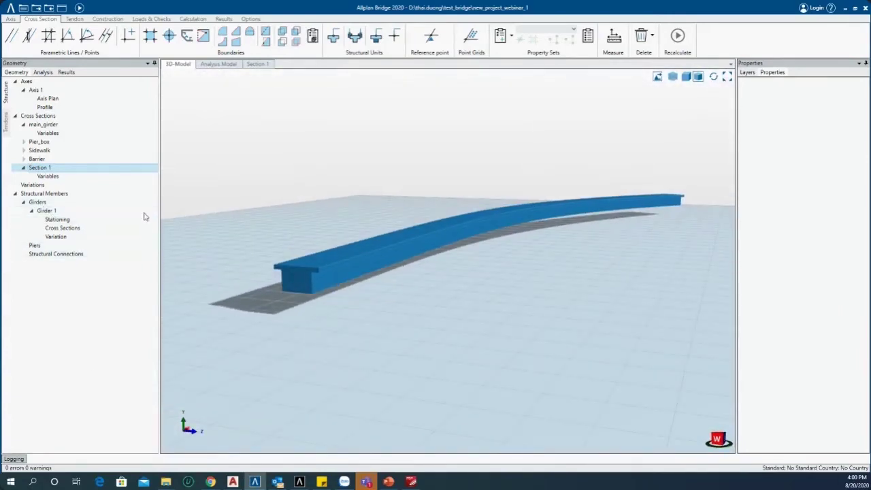
# - Delete Girder 1 from the structural members and confirm the deletion
pyautogui.click(44, 211)
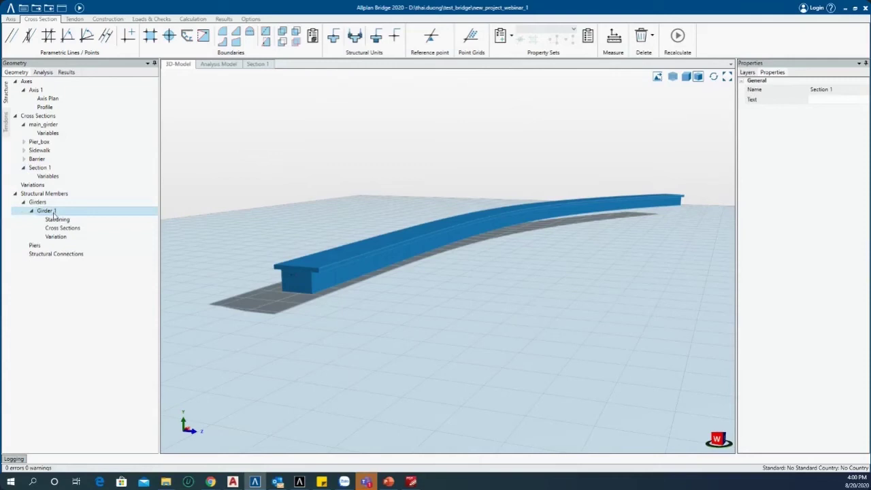
pyautogui.rightClick(62, 212)
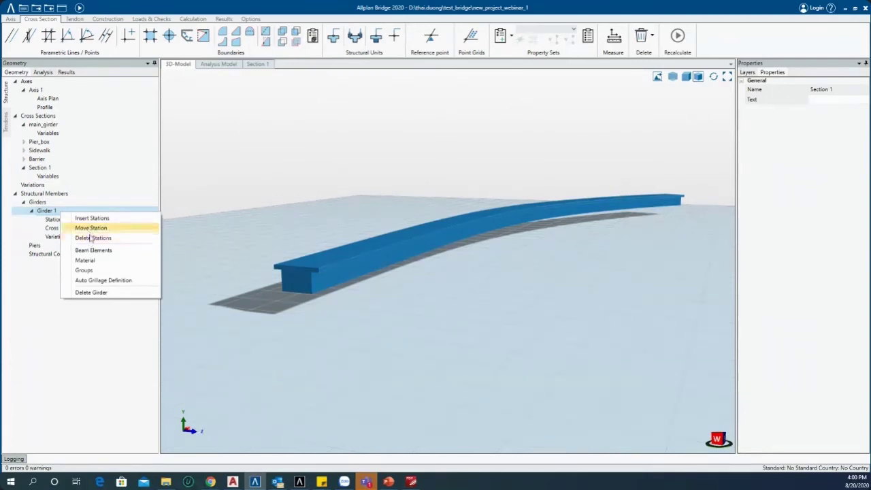
pyautogui.click(91, 292)
pyautogui.click(477, 274)
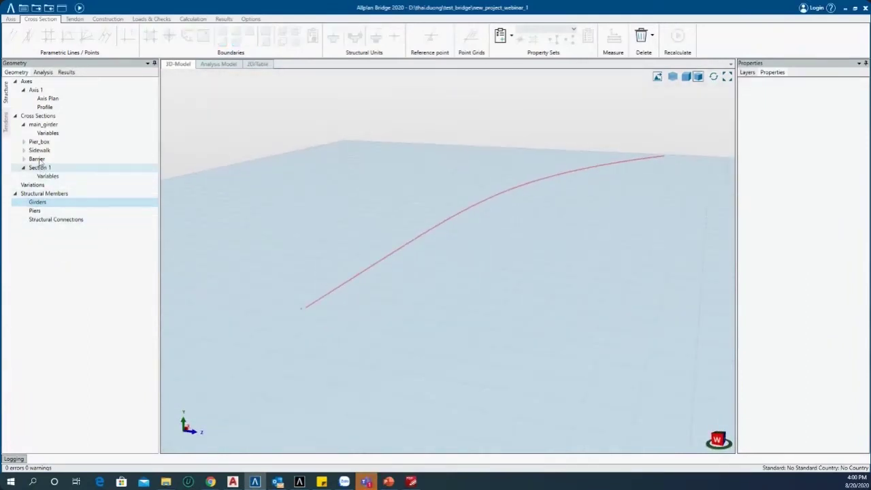
# - Open the main_girder cross section and examine the dependencies of its sloped deck lines and inclined web lines
pyautogui.click(41, 125)
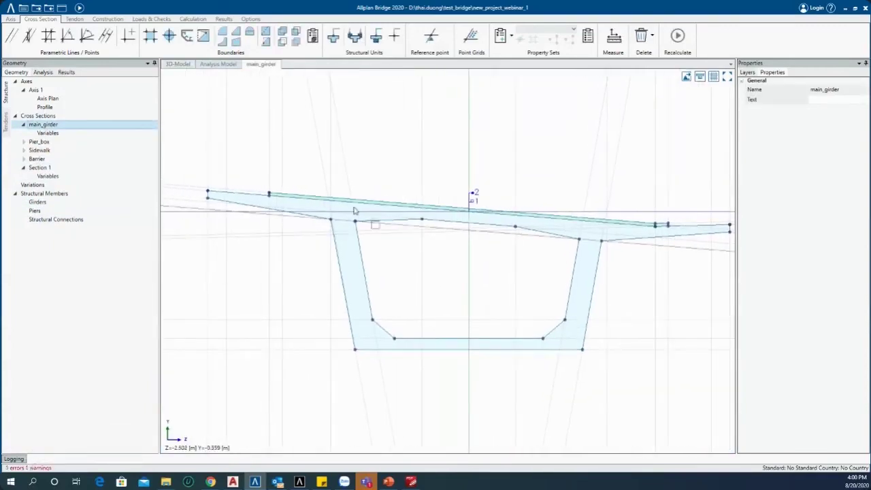
pyautogui.scroll(2, 353, 210)
pyautogui.scroll(-2, 220, 141)
pyautogui.moveTo(641, 185); pyautogui.dragTo(560, 200, button='middle')
pyautogui.moveTo(671, 210); pyautogui.dragTo(597, 219, button='middle')
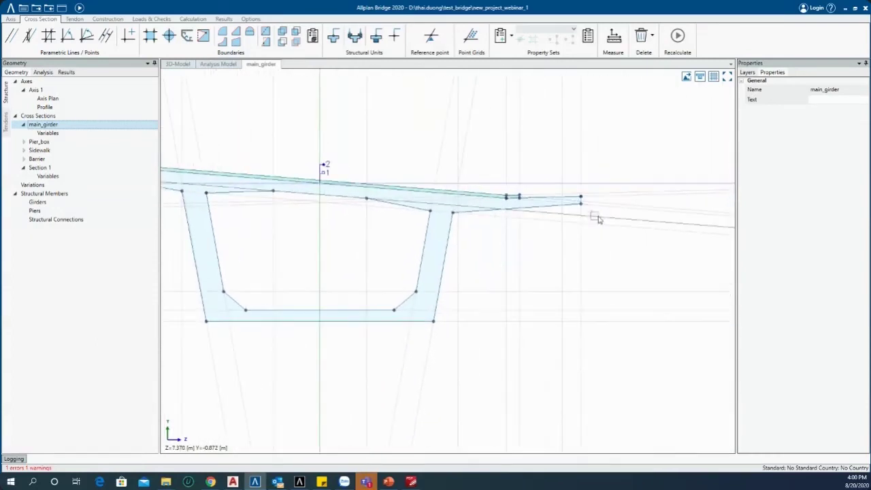
pyautogui.moveTo(544, 216); pyautogui.dragTo(581, 220, button='middle')
pyautogui.click(653, 228)
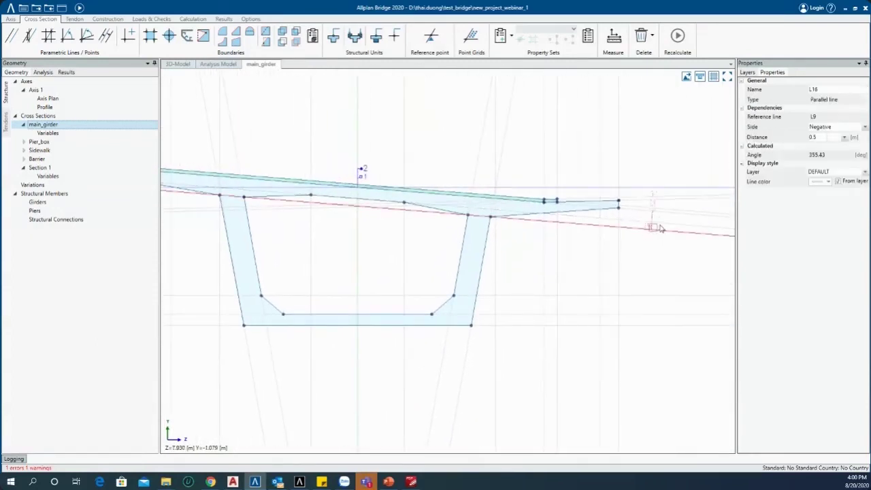
pyautogui.click(670, 222)
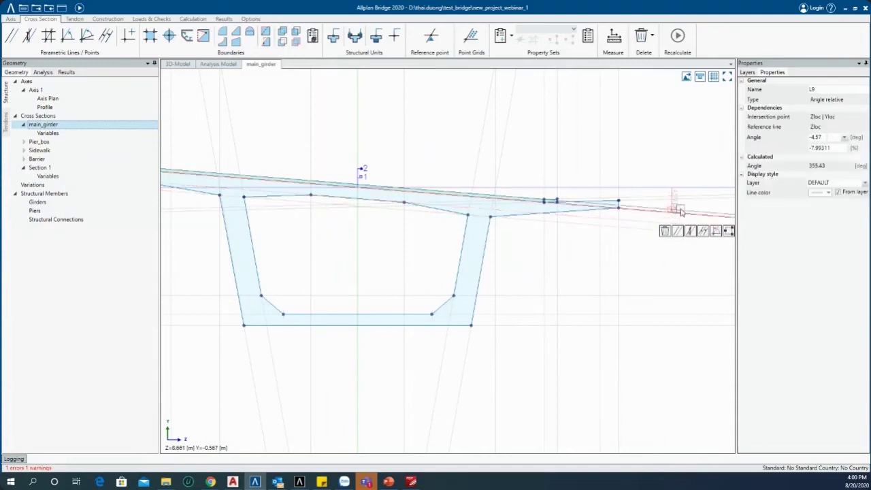
pyautogui.click(674, 195)
pyautogui.scroll(-1, 581, 282)
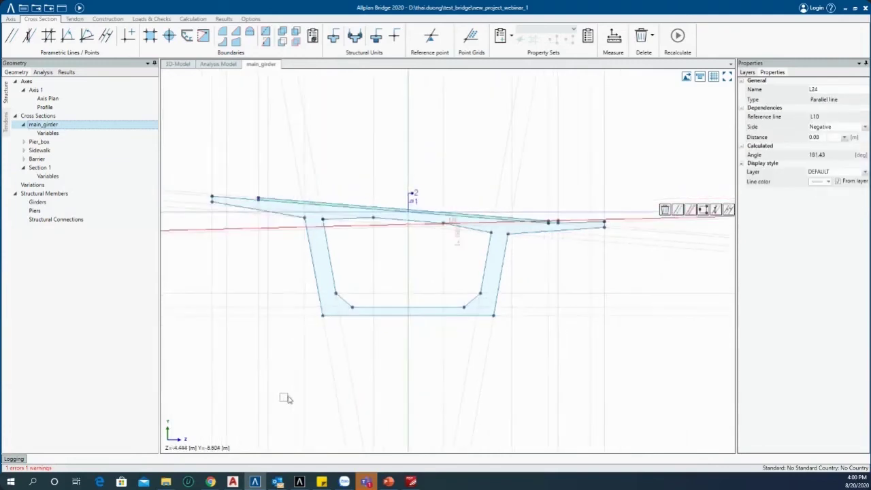
pyautogui.click(343, 364)
pyautogui.click(367, 378)
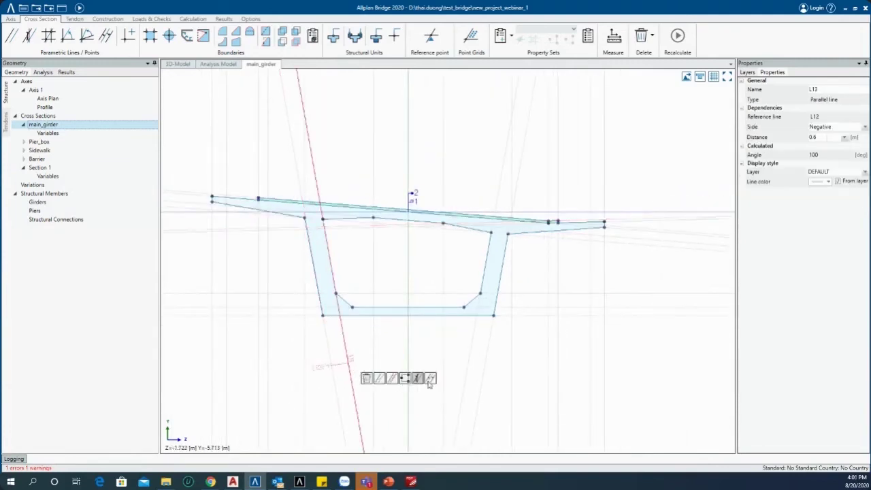
pyautogui.click(486, 356)
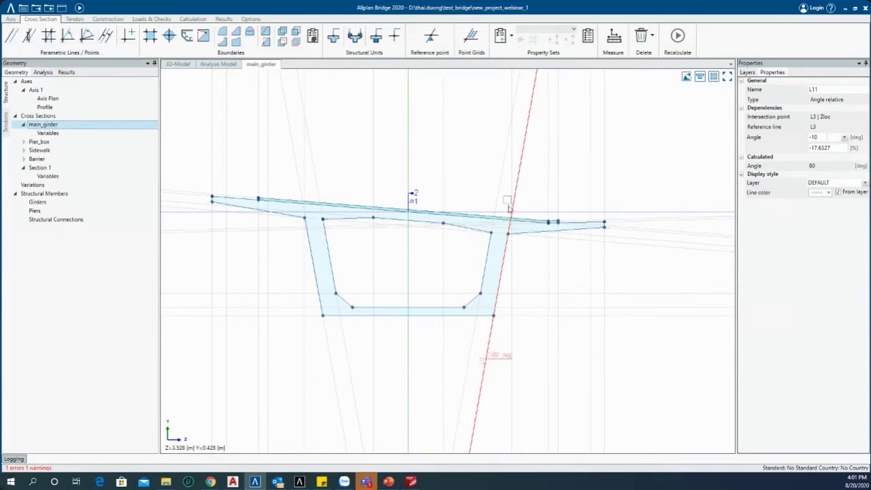
# - Examine the dependencies of parallel deck line L25 and the slope angle of its reference line L9
pyautogui.scroll(2, 356, 181)
pyautogui.click(357, 181)
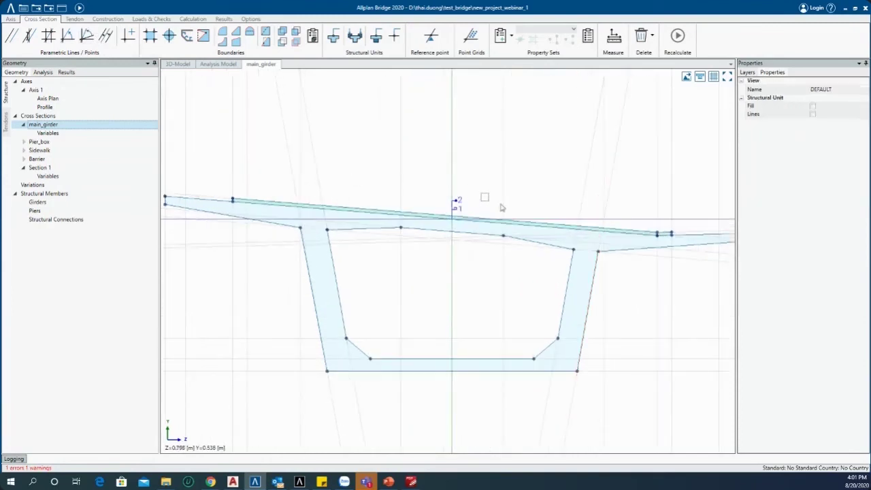
pyautogui.moveTo(640, 261); pyautogui.dragTo(667, 253, button='middle')
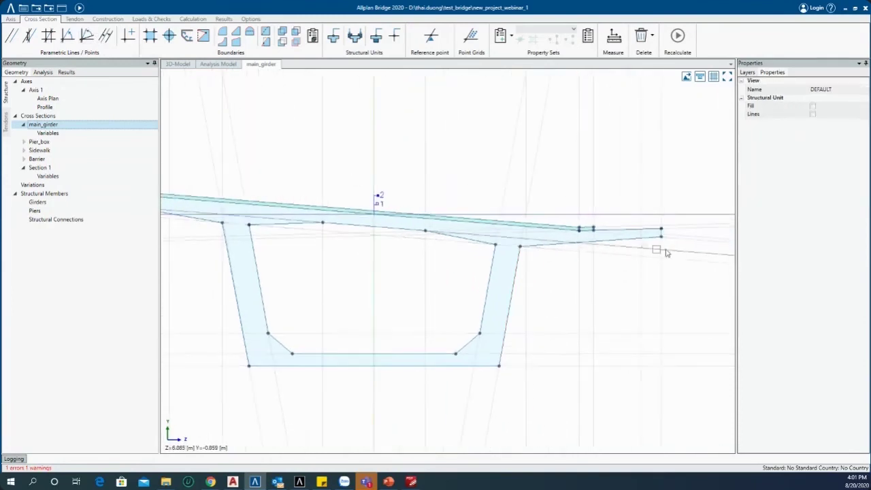
pyautogui.click(711, 237)
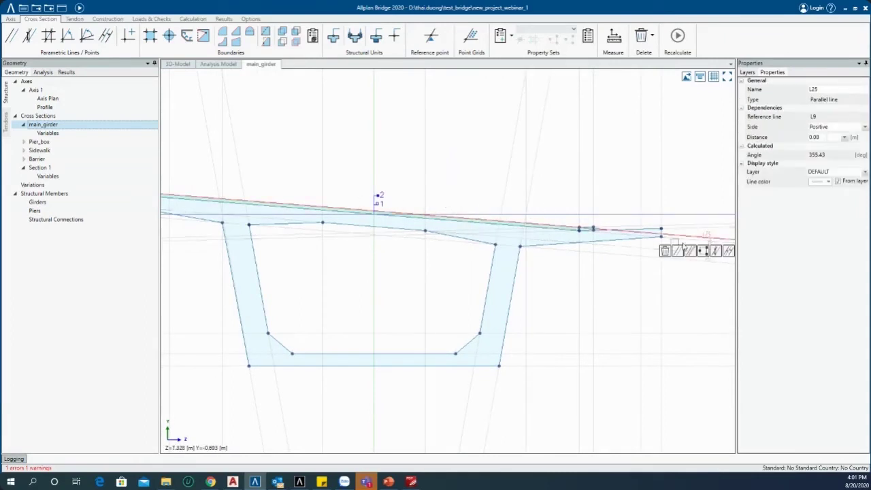
pyautogui.moveTo(692, 225); pyautogui.dragTo(629, 211, button='middle')
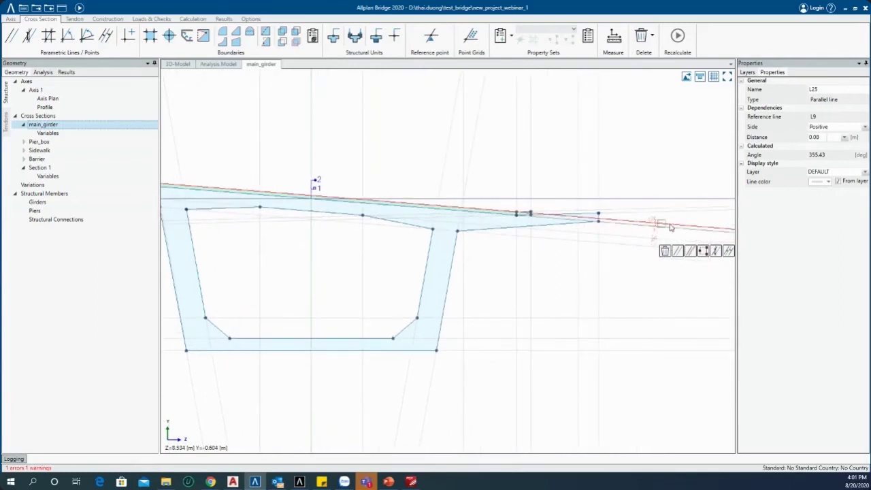
pyautogui.scroll(2, 646, 228)
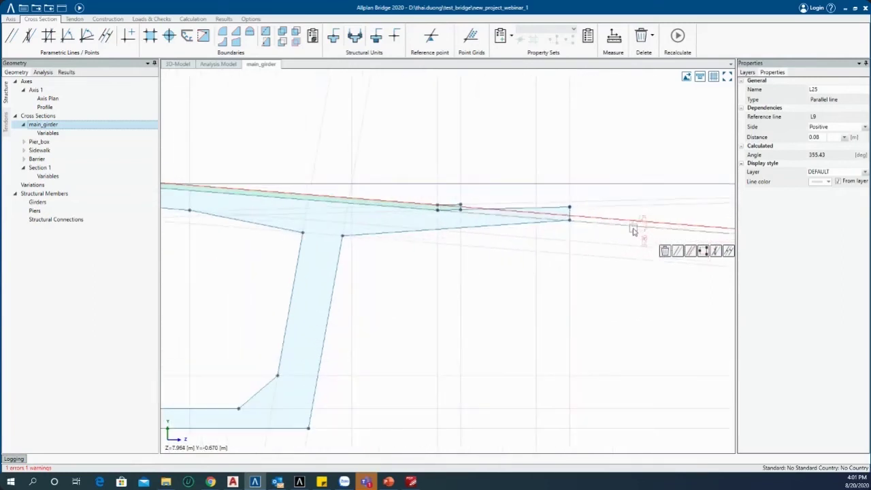
pyautogui.click(610, 230)
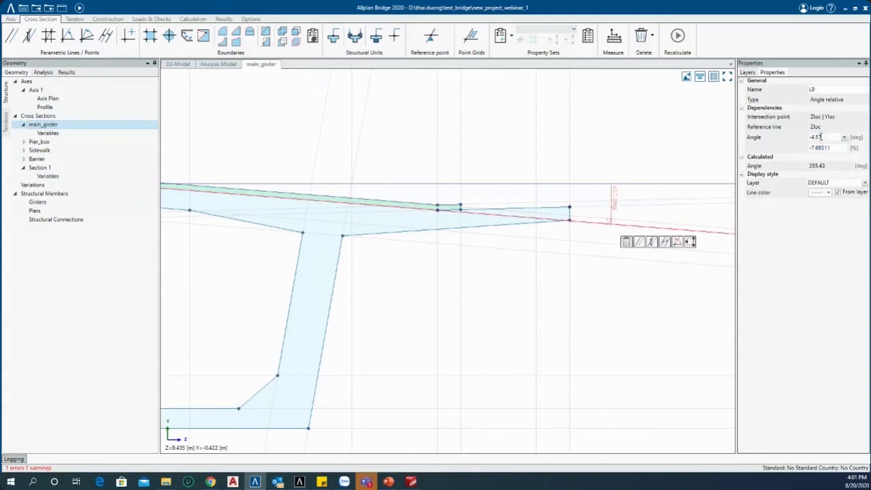
pyautogui.press('Tab')
pyautogui.click(811, 138)
pyautogui.moveTo(836, 149); pyautogui.dragTo(818, 148)
pyautogui.press('Return')
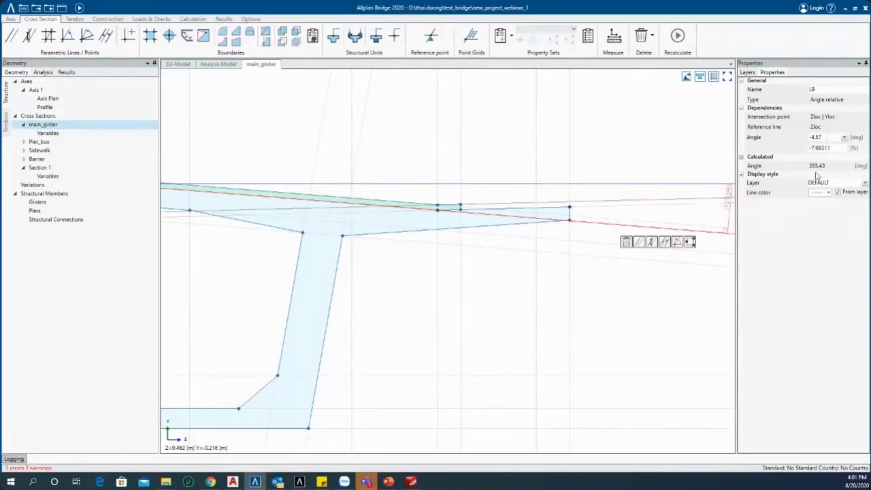
# - Examine the dependencies of the inclined outer web line L11 and its parallel inner web line L14
pyautogui.scroll(-1, 547, 150)
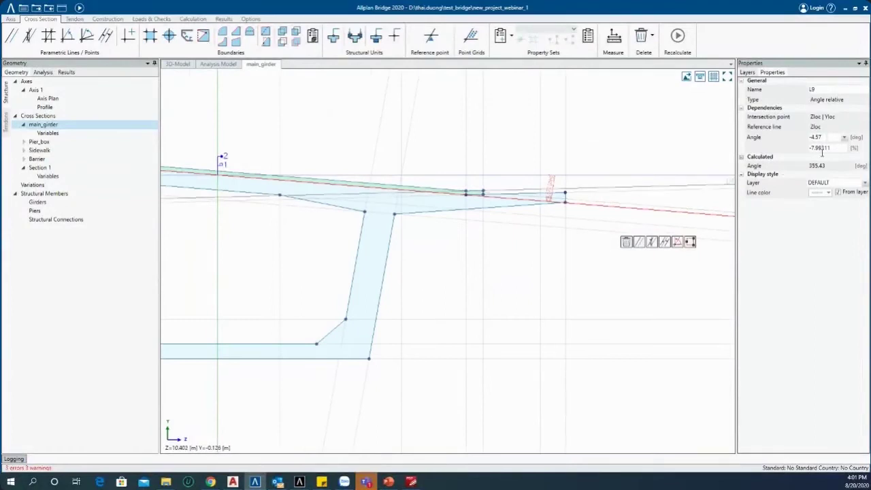
pyautogui.scroll(-2, 388, 219)
pyautogui.moveTo(307, 259); pyautogui.dragTo(470, 272, button='middle')
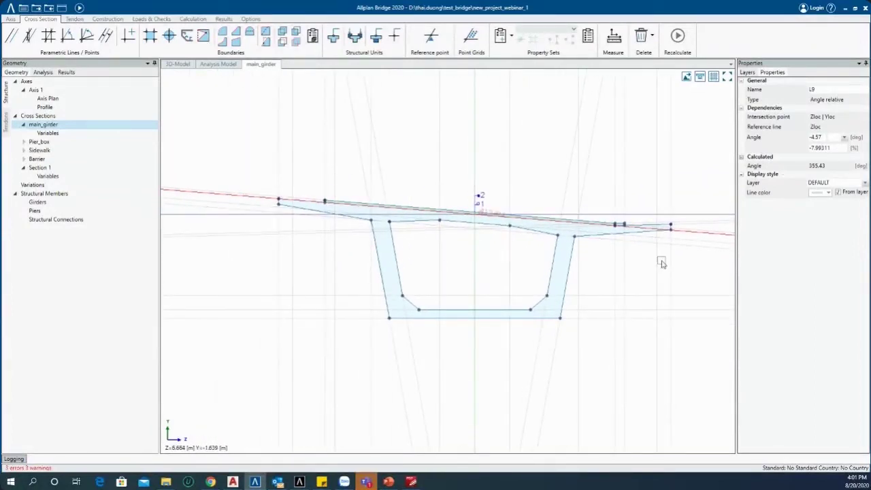
pyautogui.moveTo(610, 178); pyautogui.dragTo(602, 177, button='middle')
pyautogui.click(589, 157)
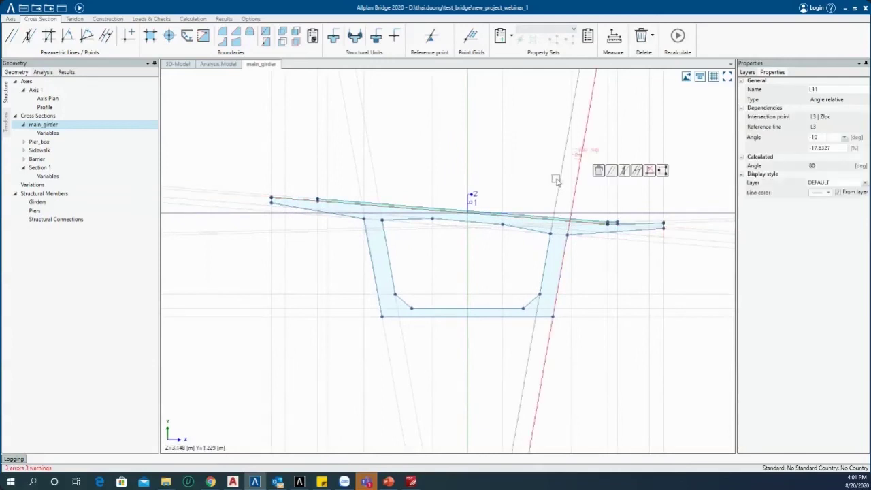
pyautogui.click(589, 180)
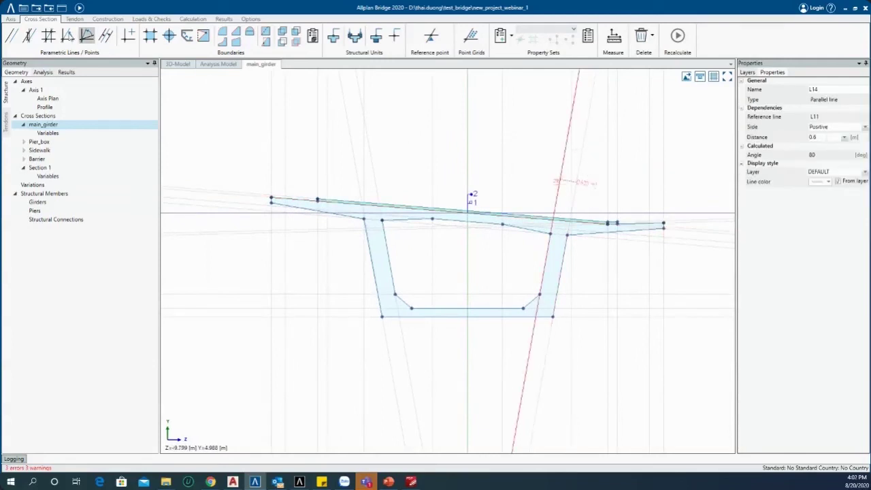
pyautogui.click(148, 37)
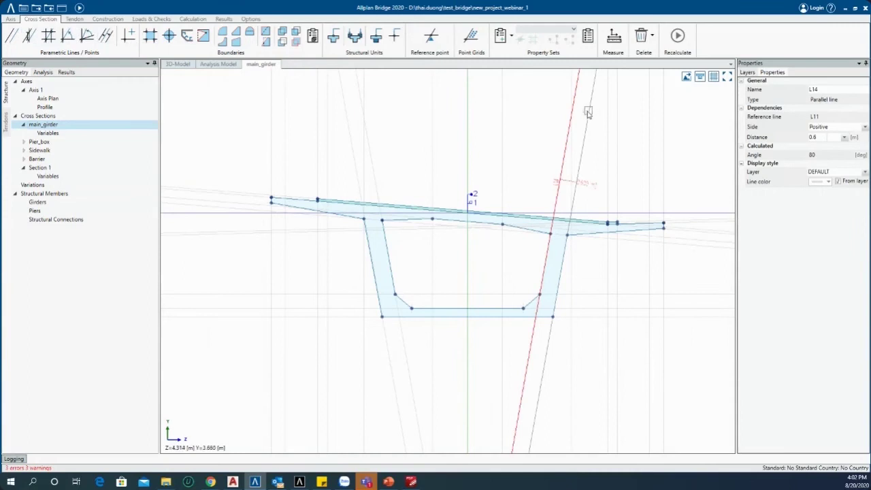
pyautogui.click(591, 114)
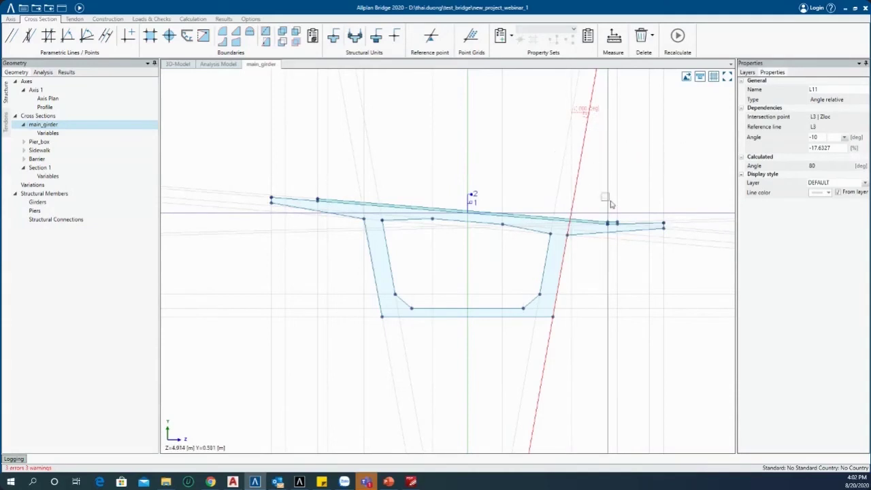
# - Examine the box girder and deck surfacing boundaries of main_girder together with their structural units 1 and 2
pyautogui.moveTo(524, 189); pyautogui.dragTo(528, 171, button='middle')
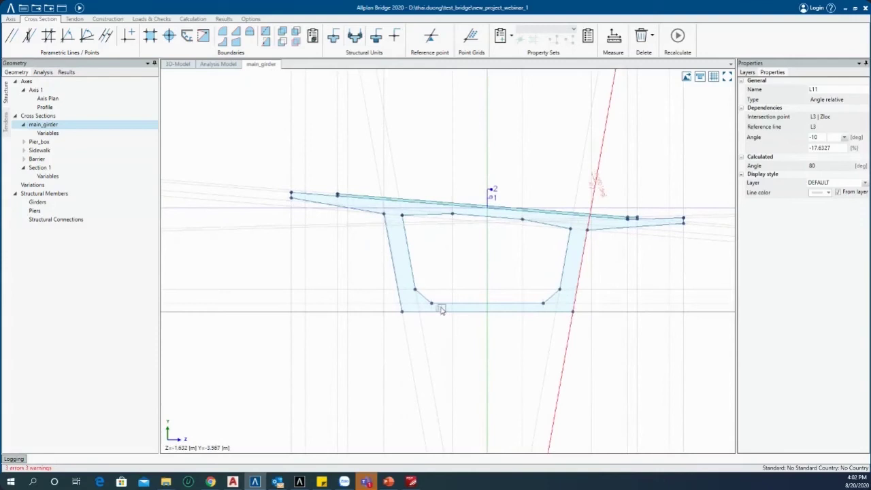
pyautogui.scroll(2, 435, 306)
pyautogui.moveTo(408, 225); pyautogui.dragTo(399, 263, button='middle')
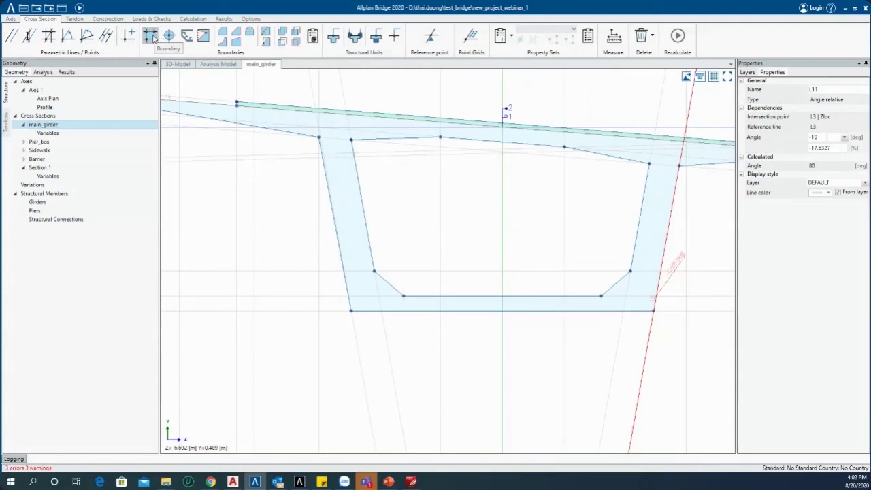
pyautogui.scroll(3, 352, 167)
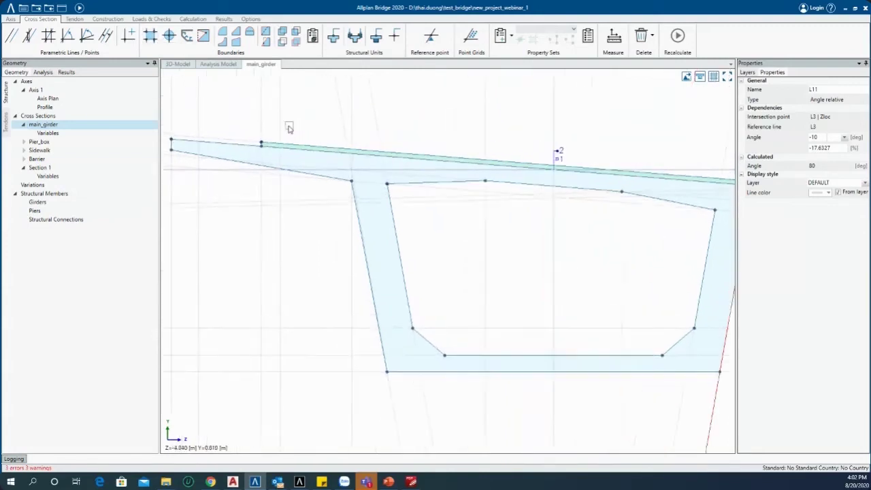
pyautogui.scroll(1, 306, 144)
pyautogui.moveTo(493, 170)
pyautogui.mouseDown(button='middle')
pyautogui.moveTo(453, 165)
pyautogui.moveTo(507, 185)
pyautogui.moveTo(499, 184)
pyautogui.mouseUp(button='middle')
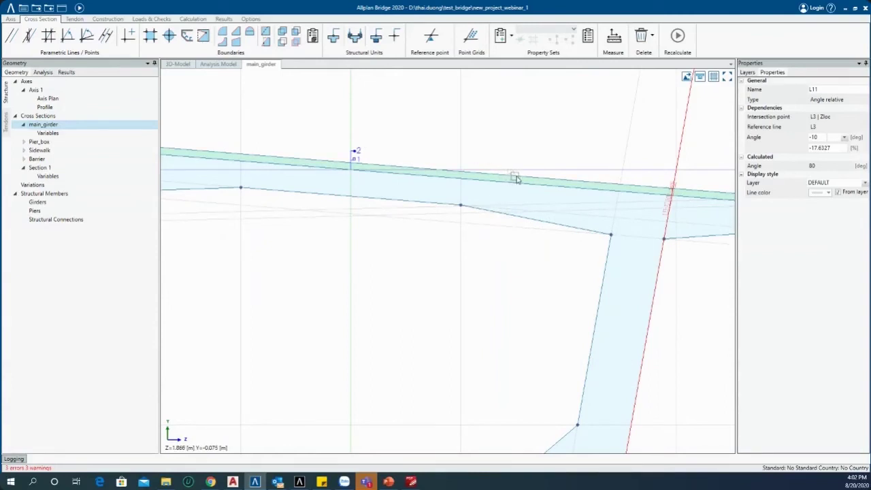
pyautogui.scroll(-3, 469, 159)
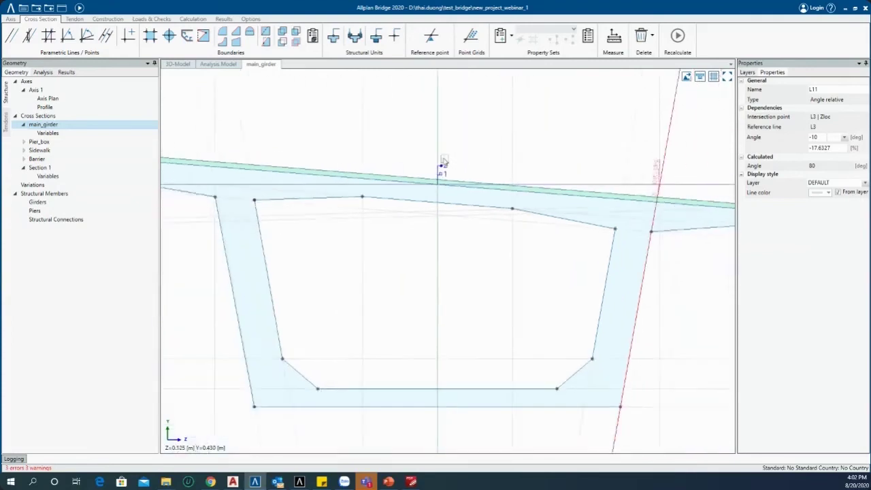
pyautogui.moveTo(362, 141); pyautogui.dragTo(376, 165, button='middle')
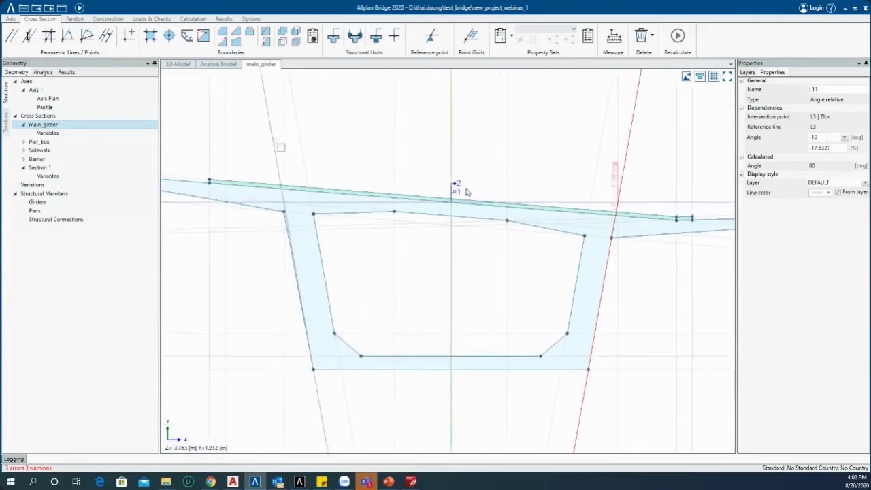
pyautogui.moveTo(385, 131); pyautogui.dragTo(363, 133, button='middle')
pyautogui.scroll(1, 170, 168)
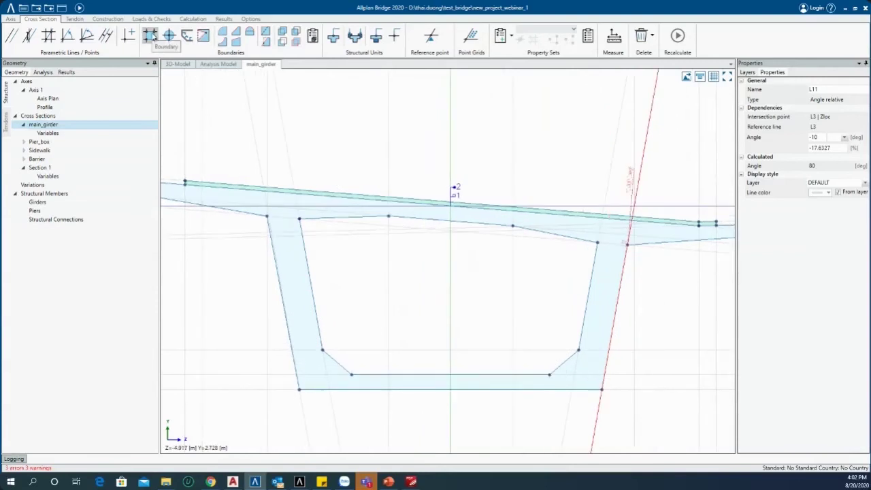
pyautogui.moveTo(592, 189); pyautogui.dragTo(545, 180, button='middle')
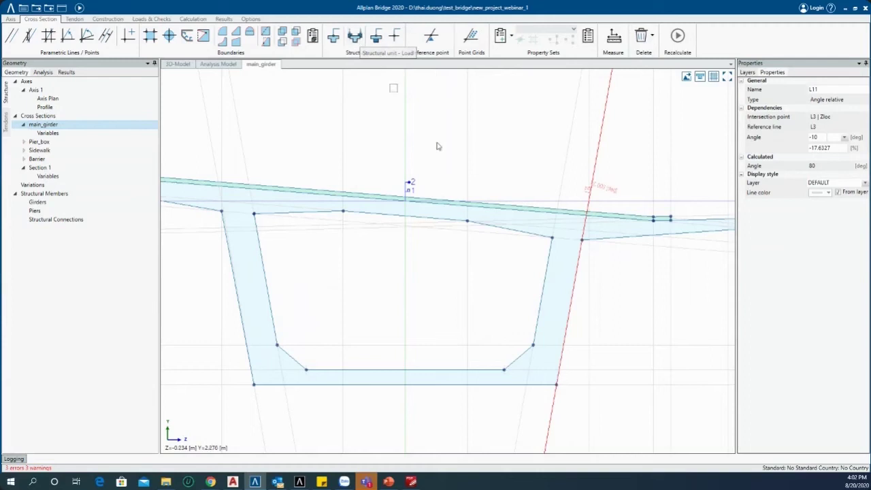
# - Delete load unit 2 and beam unit 1 from main_girder, and reopen the recalculated cross section
pyautogui.click(416, 185)
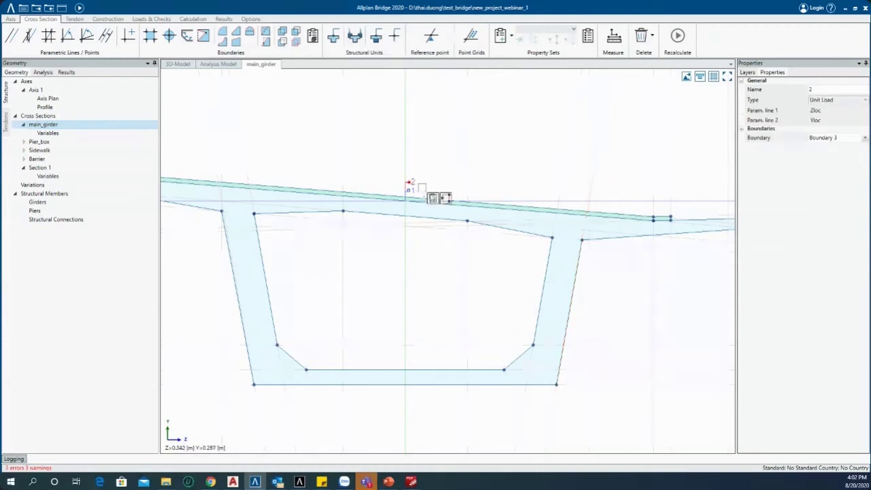
pyautogui.click(432, 198)
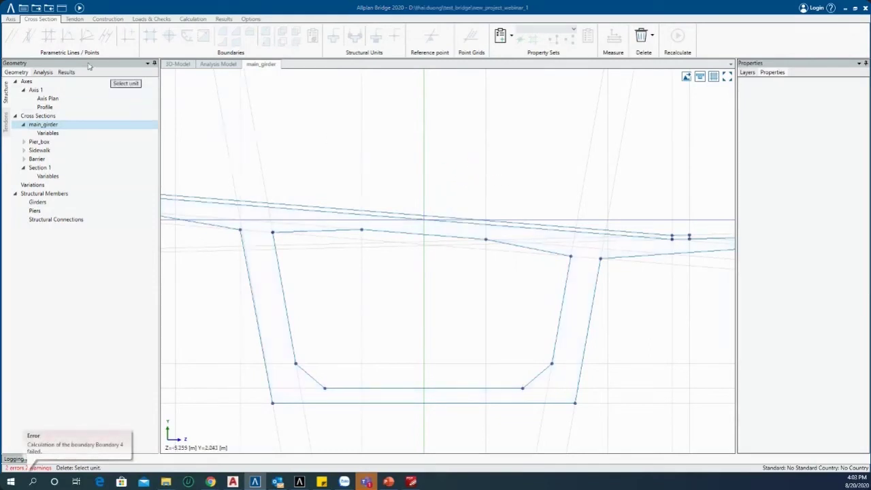
pyautogui.click(78, 8)
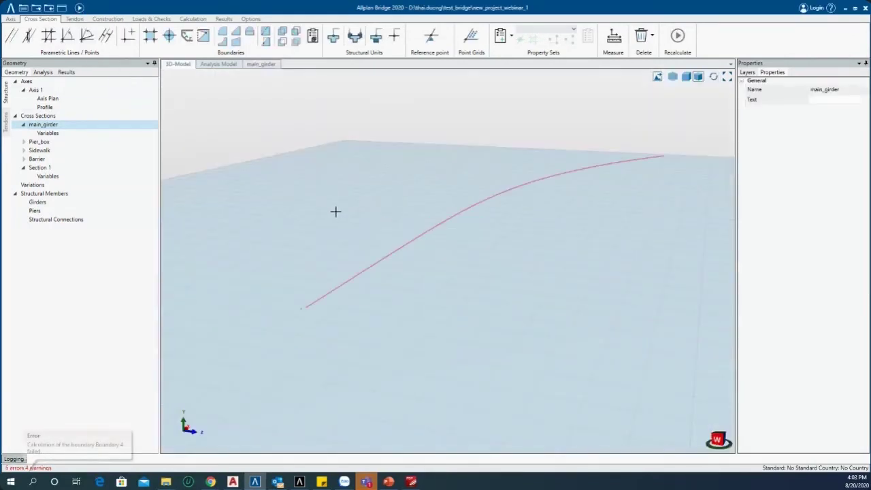
pyautogui.doubleClick(43, 125)
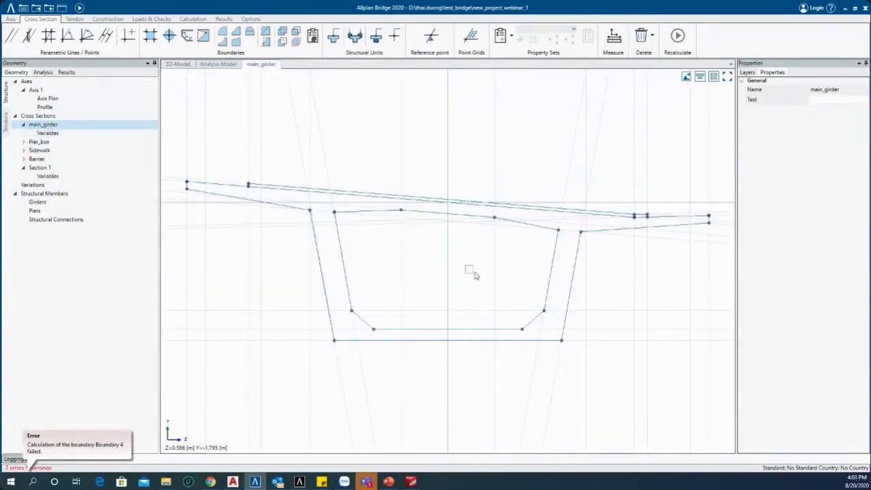
pyautogui.scroll(3, 409, 214)
pyautogui.moveTo(450, 241); pyautogui.dragTo(410, 234, button='middle')
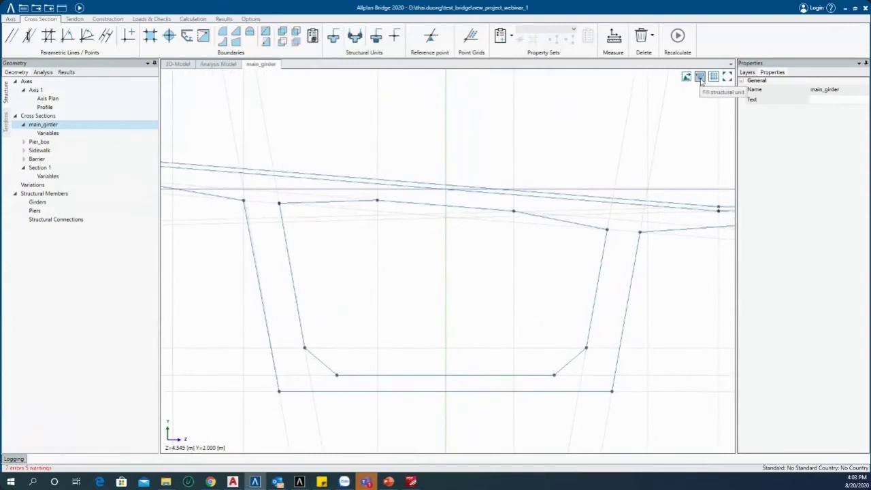
# - Try to place a beam unit at the Zloc | Yloc intersection with the inner void boundary assigned
pyautogui.click(334, 36)
pyautogui.scroll(2, 441, 191)
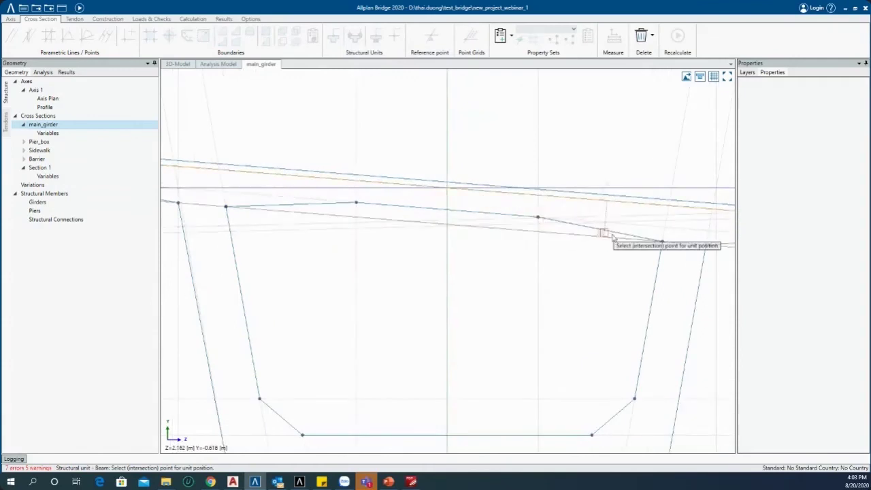
pyautogui.scroll(3, 439, 193)
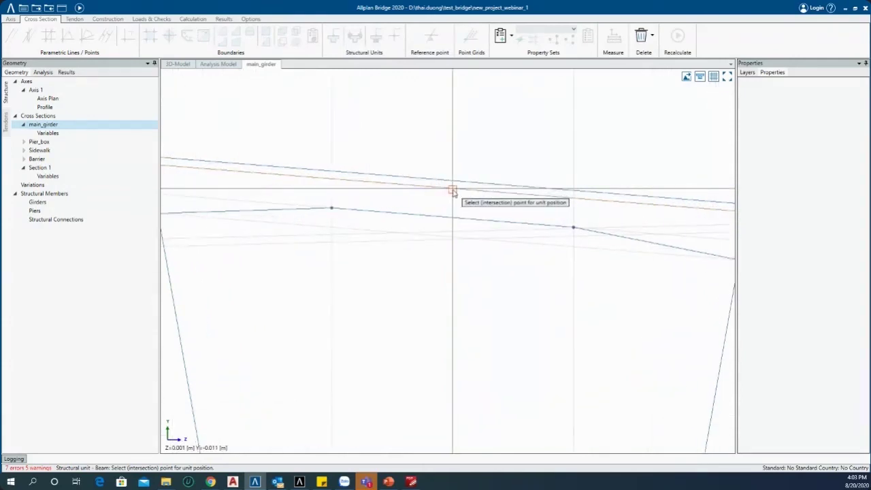
pyautogui.click(452, 190)
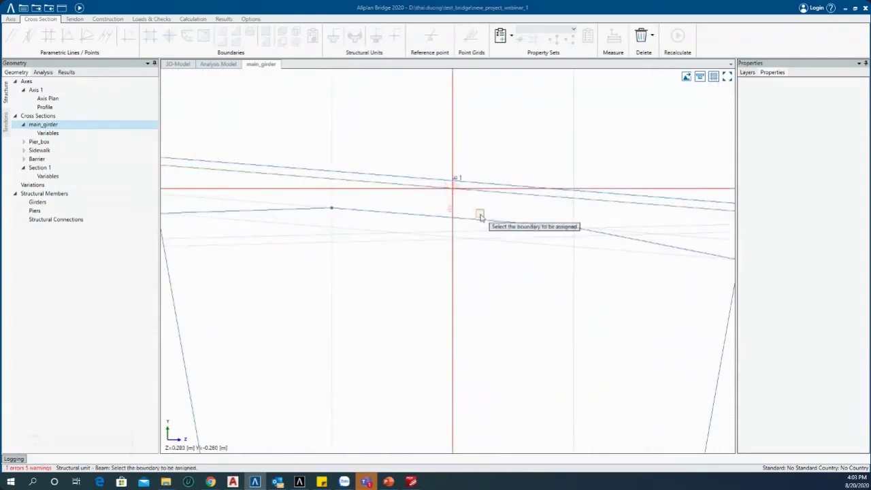
pyautogui.click(420, 218)
pyautogui.scroll(-1, 439, 202)
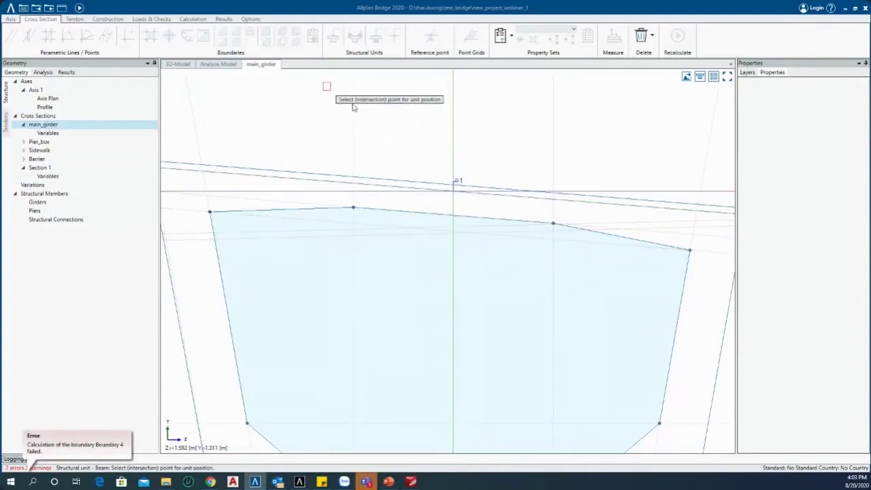
pyautogui.click(464, 182)
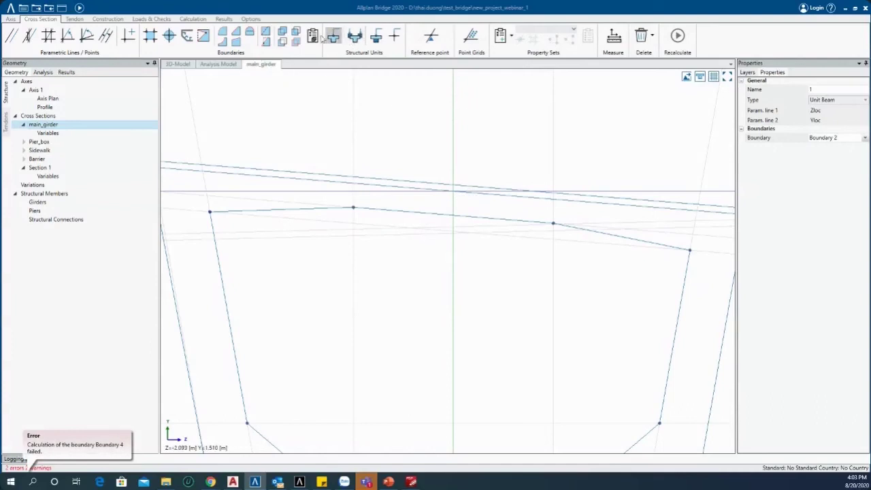
# - Place a beam unit at the Zloc | Yloc intersection and assign the box girder's solid area as its boundary
pyautogui.click(330, 37)
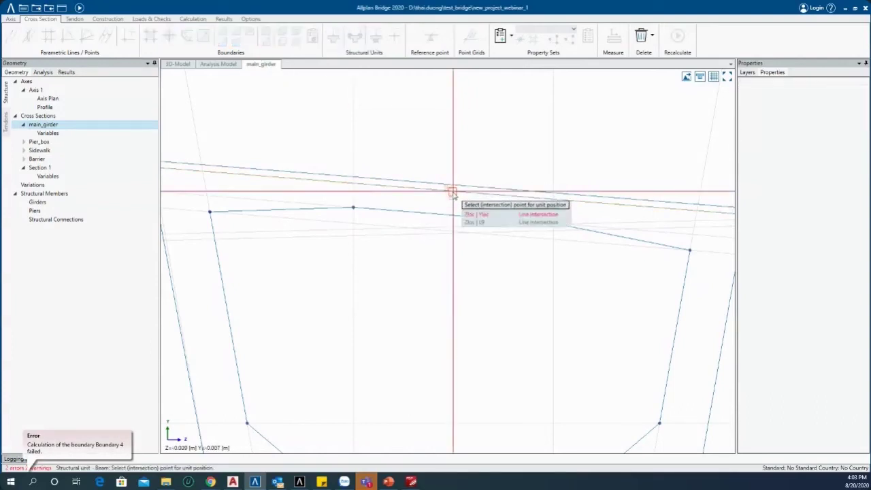
pyautogui.click(451, 191)
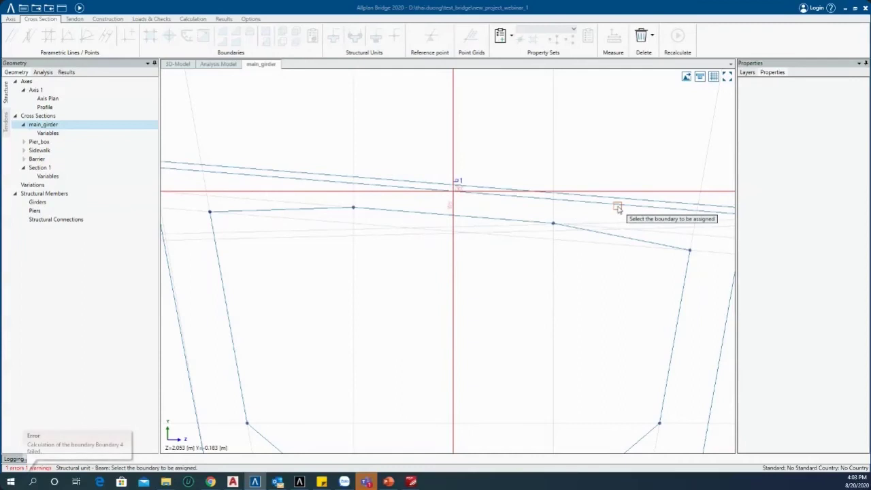
pyautogui.click(723, 329)
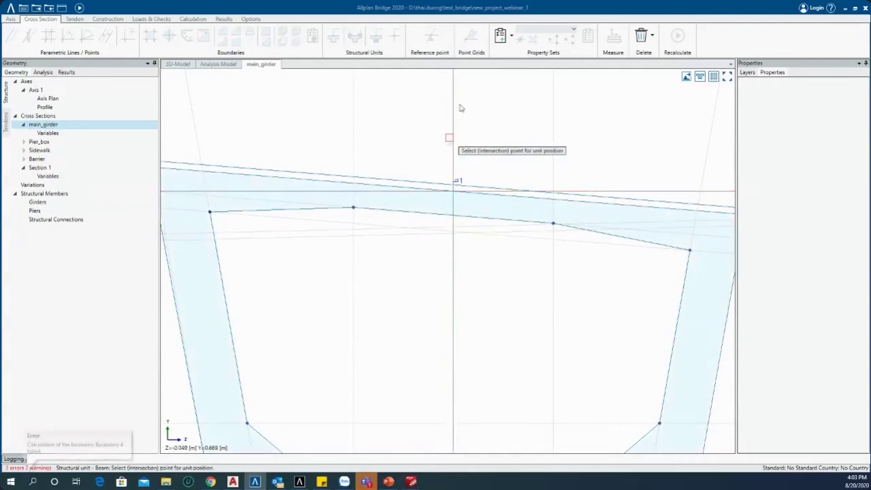
pyautogui.press('Escape')
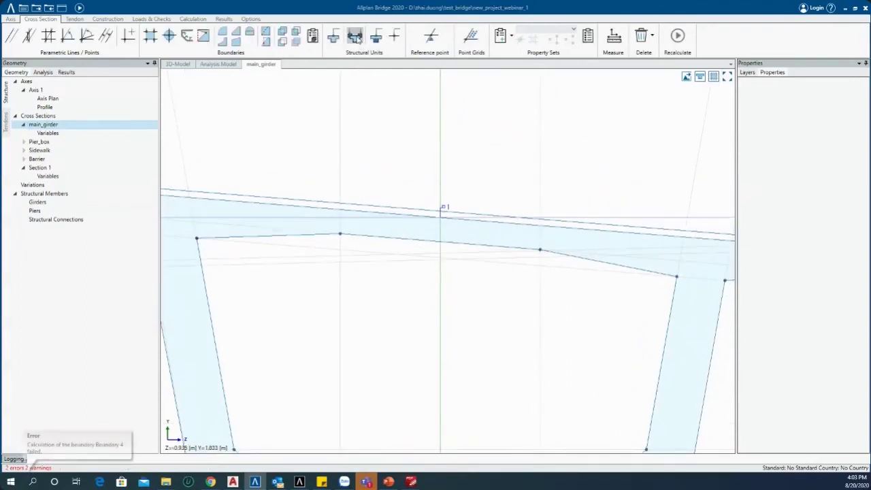
# - Place a load unit at the Zloc | Yloc intersection and assign the thin deck surfacing boundary as its load
pyautogui.click(354, 37)
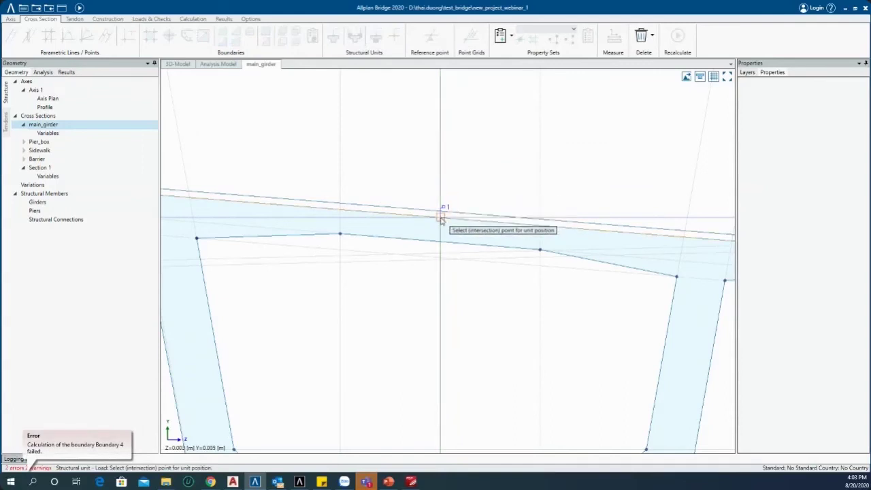
pyautogui.click(464, 240)
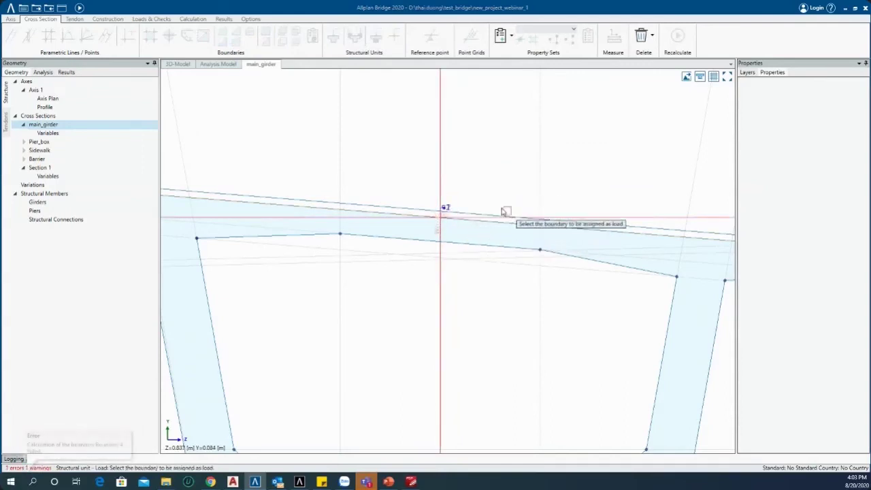
pyautogui.scroll(-3, 491, 185)
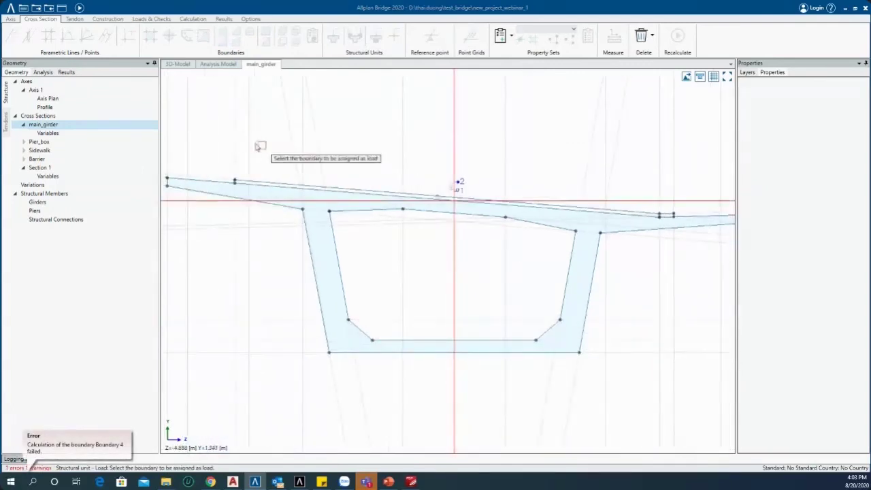
pyautogui.scroll(4, 449, 192)
pyautogui.scroll(1, 449, 196)
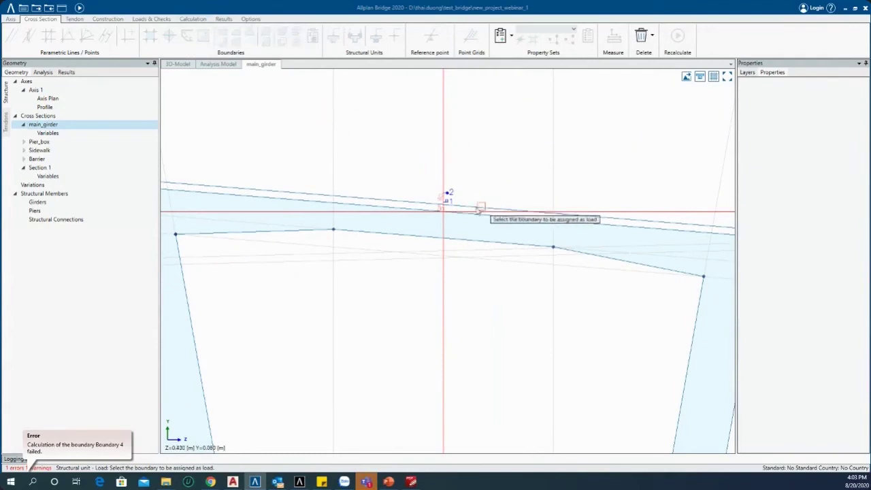
pyautogui.scroll(2, 445, 208)
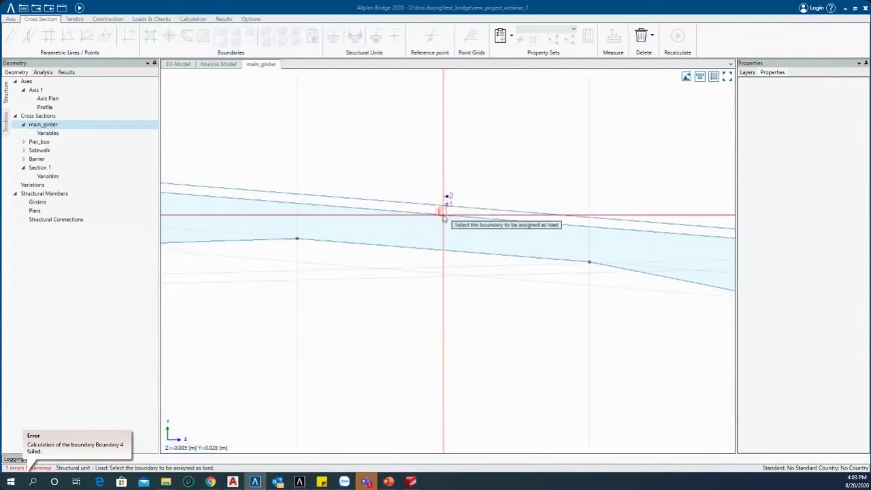
pyautogui.click(476, 208)
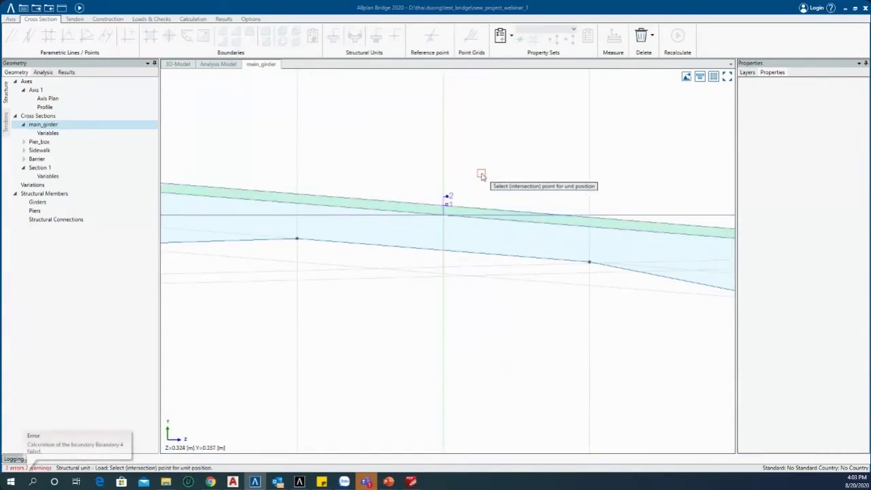
pyautogui.scroll(-4, 481, 175)
pyautogui.scroll(-1, 233, 169)
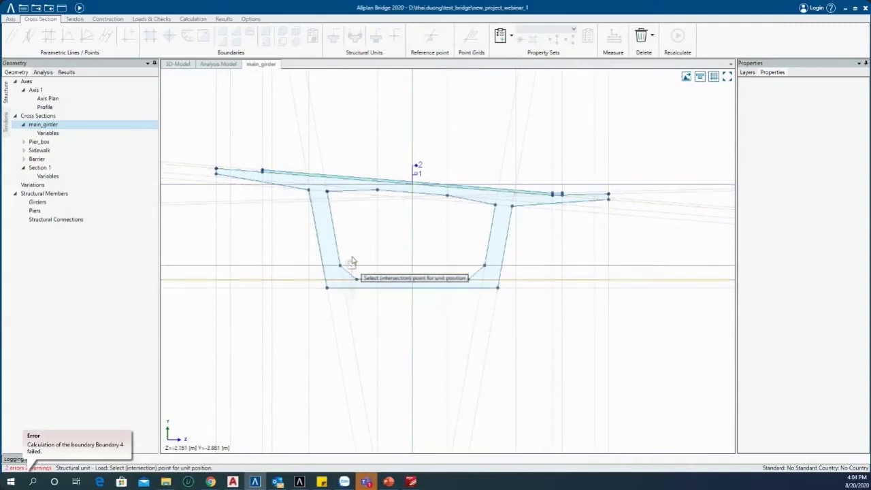
pyautogui.click(352, 261)
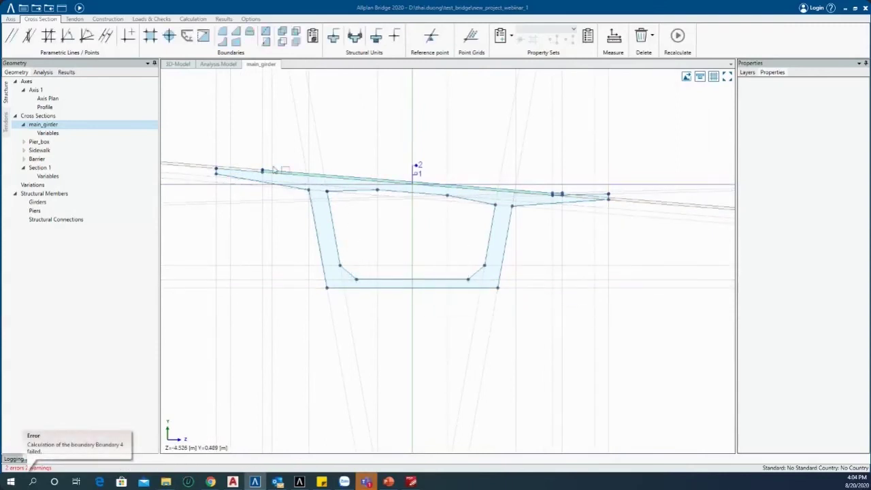
pyautogui.scroll(3, 274, 170)
pyautogui.moveTo(653, 189); pyautogui.dragTo(534, 189, button='middle')
pyautogui.scroll(-1, 569, 188)
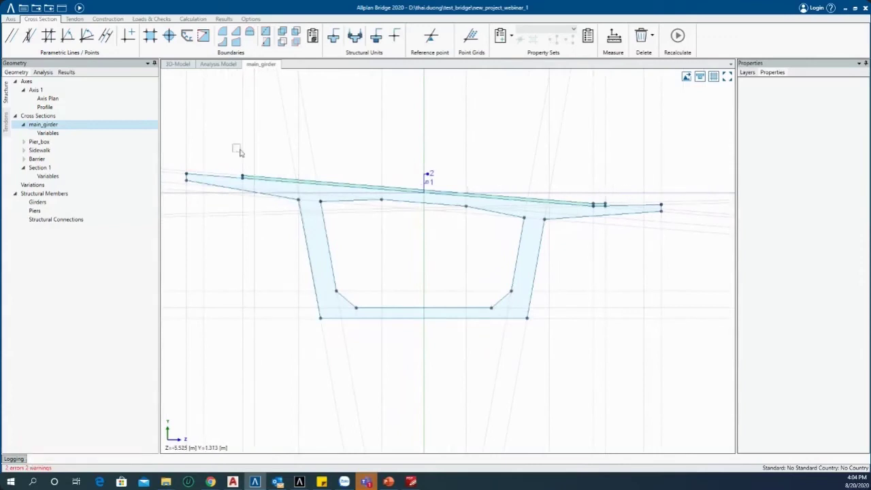
pyautogui.moveTo(404, 173); pyautogui.dragTo(412, 192, button='middle')
pyautogui.moveTo(412, 255); pyautogui.dragTo(420, 261, button='middle')
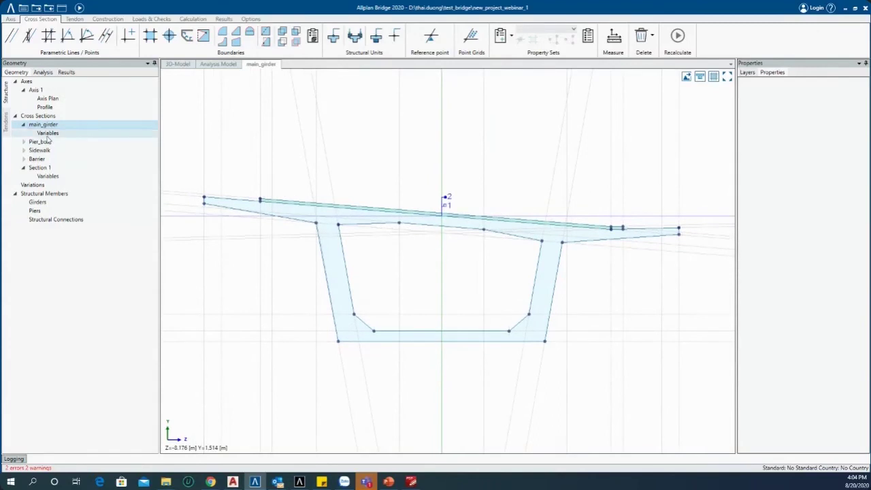
pyautogui.moveTo(415, 278); pyautogui.dragTo(419, 270, button='middle')
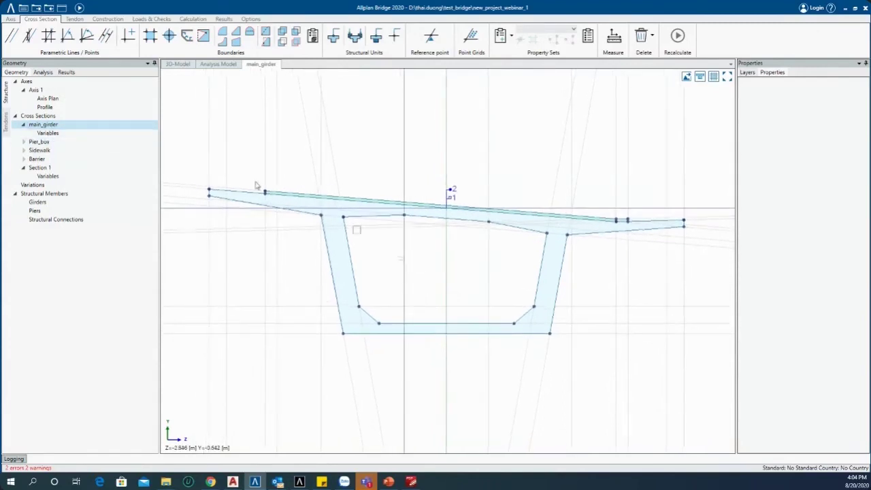
# - Create a new girder named main-box_girder under the structural members
pyautogui.click(39, 203)
pyautogui.rightClick(43, 206)
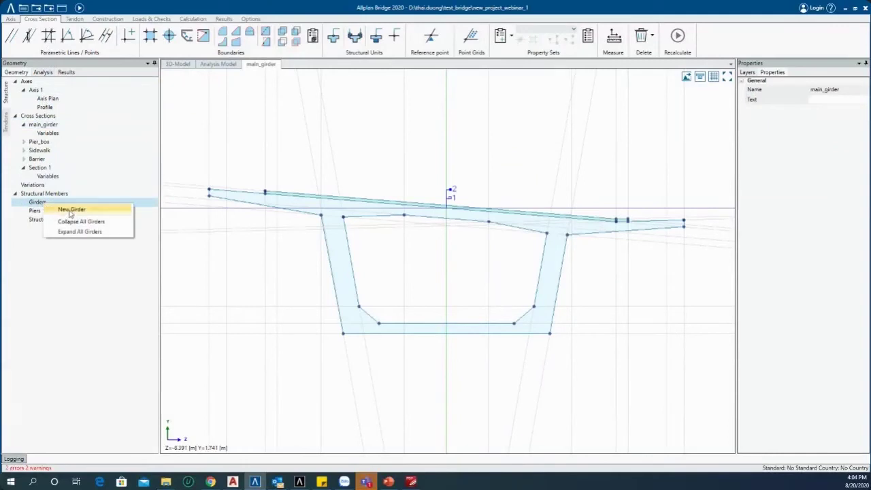
pyautogui.click(71, 209)
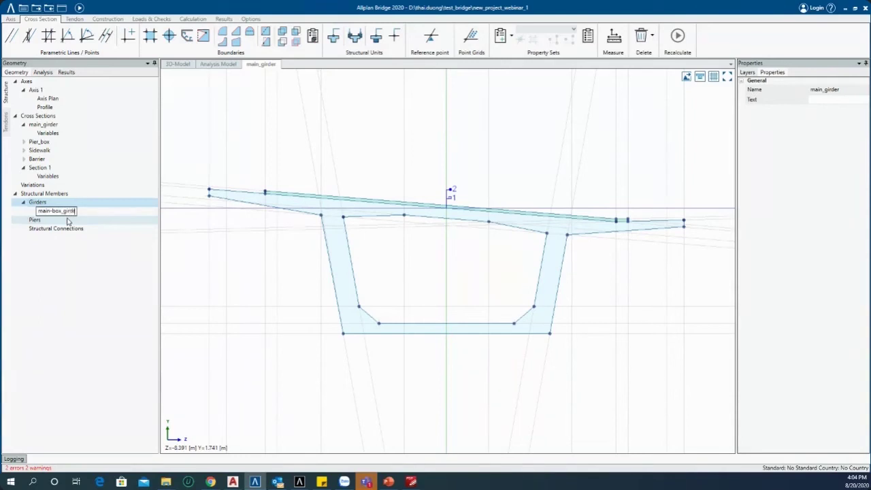
pyautogui.press('Return')
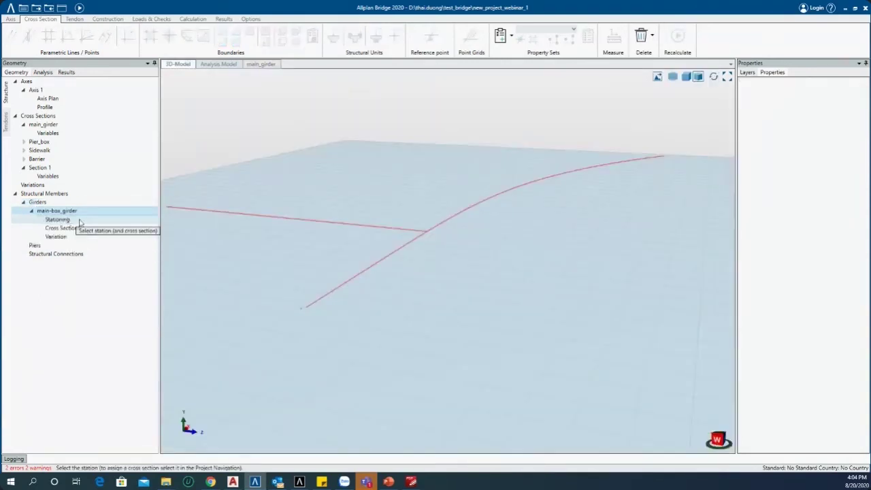
# - Station the main_girder cross section along the axis as a beam from 0 to 155 m with a 5 m subdivision step
pyautogui.click(46, 125)
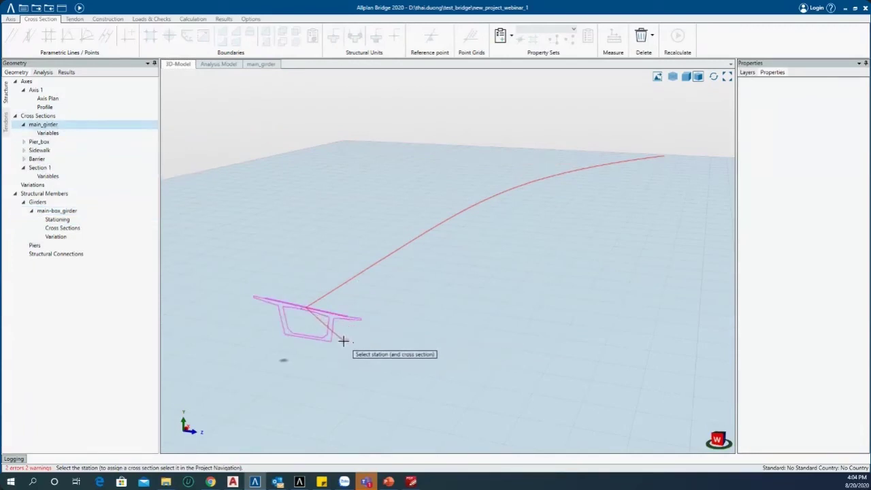
pyautogui.click(366, 325)
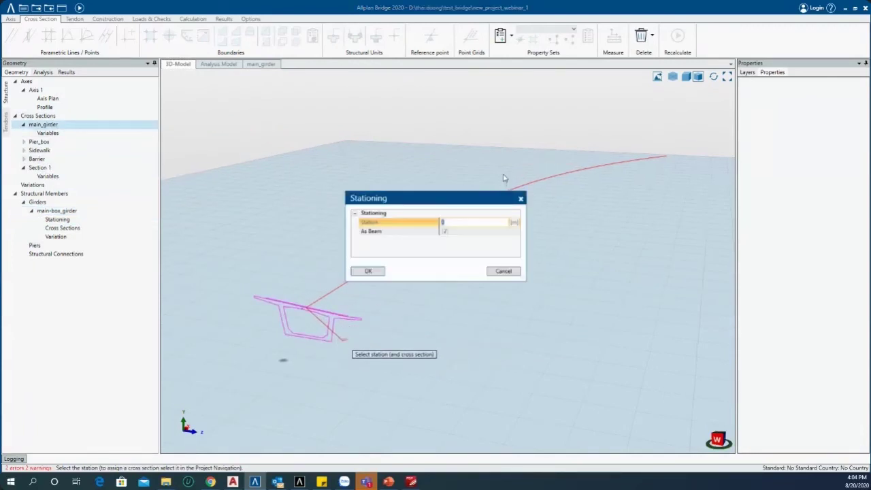
pyautogui.click(368, 271)
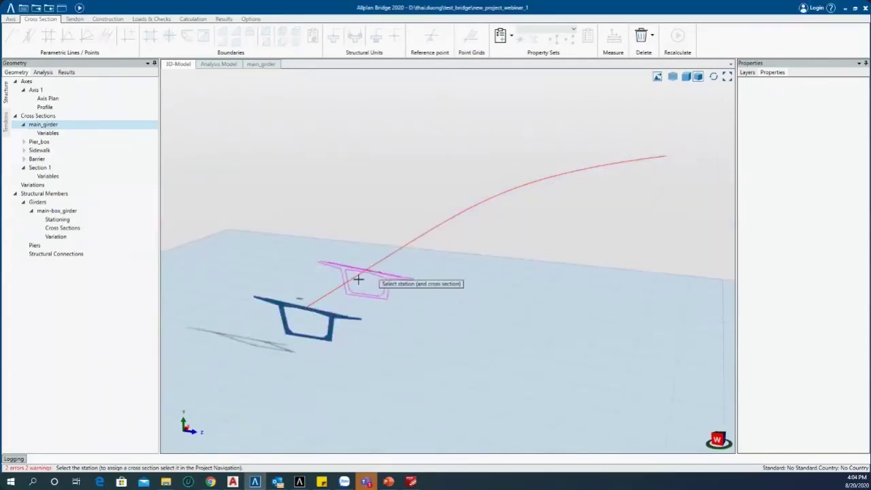
pyautogui.click(501, 255)
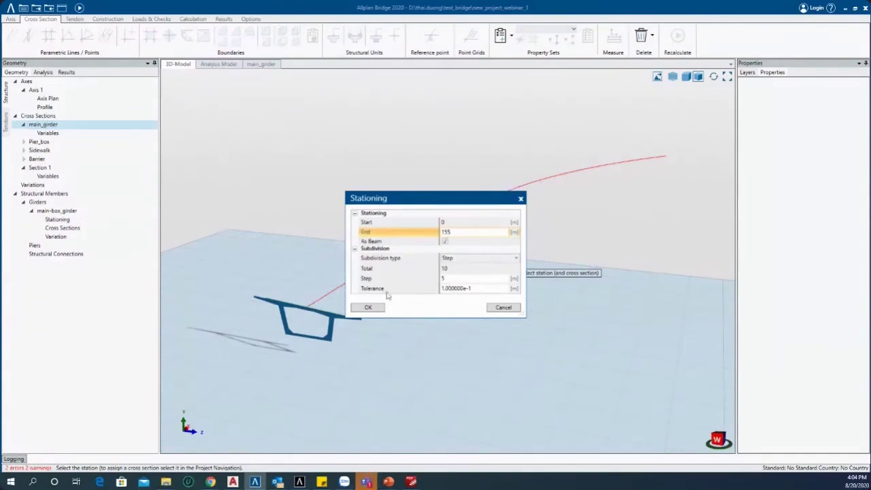
pyautogui.click(369, 307)
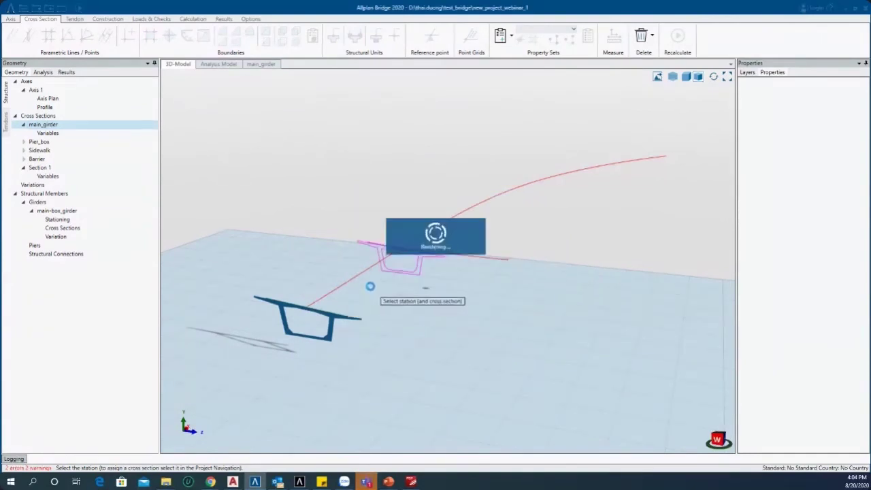
pyautogui.moveTo(368, 346)
pyautogui.mouseDown(button='middle')
pyautogui.moveTo(451, 315)
pyautogui.moveTo(413, 325)
pyautogui.mouseUp(button='middle')
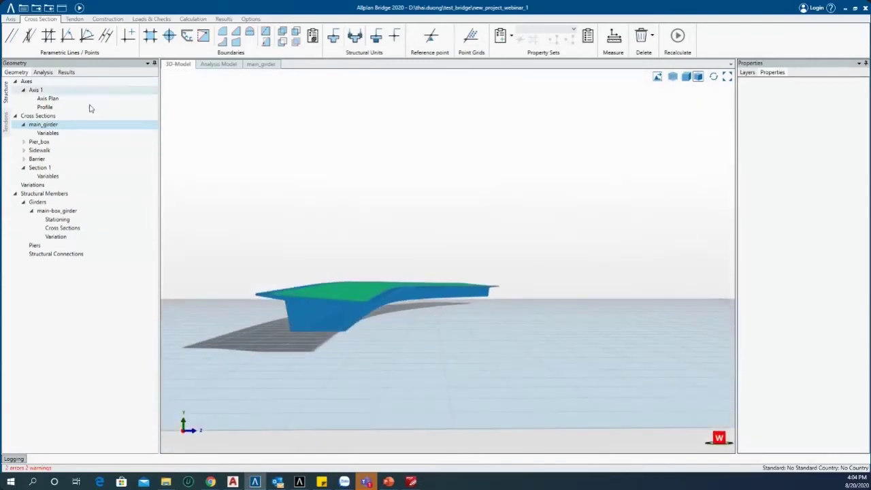
# - Change the reference of point 5 on main_girder's inner void boundary (Boundary 2) to the L1 | L19 intersection
pyautogui.click(51, 126)
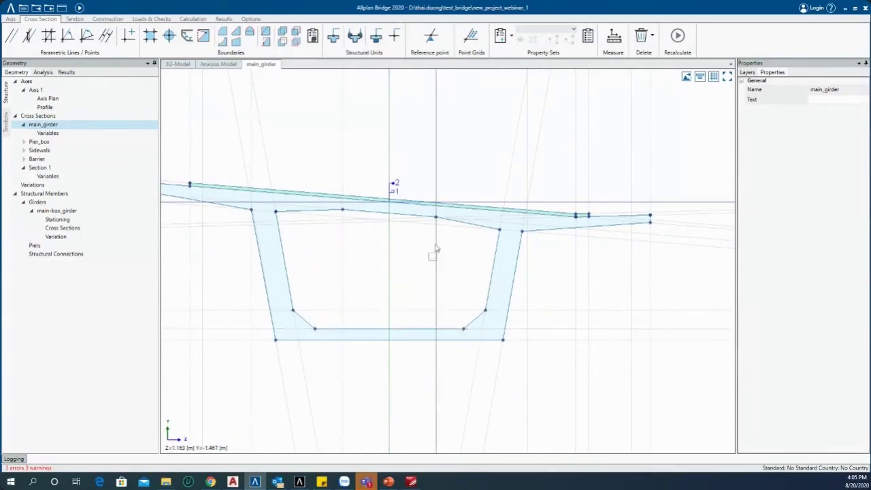
pyautogui.click(484, 312)
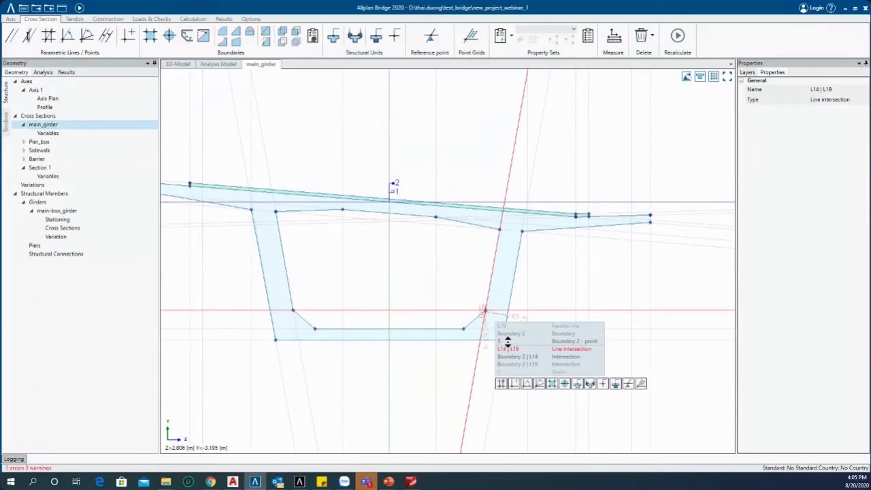
pyautogui.click(507, 340)
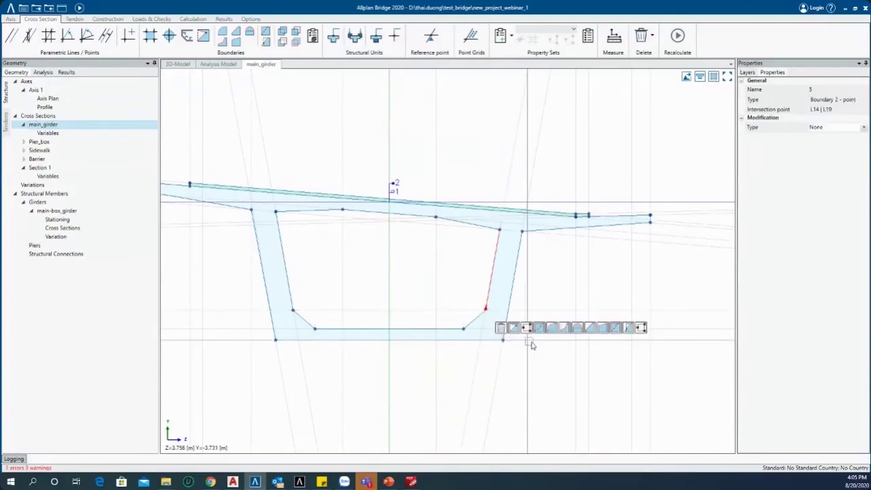
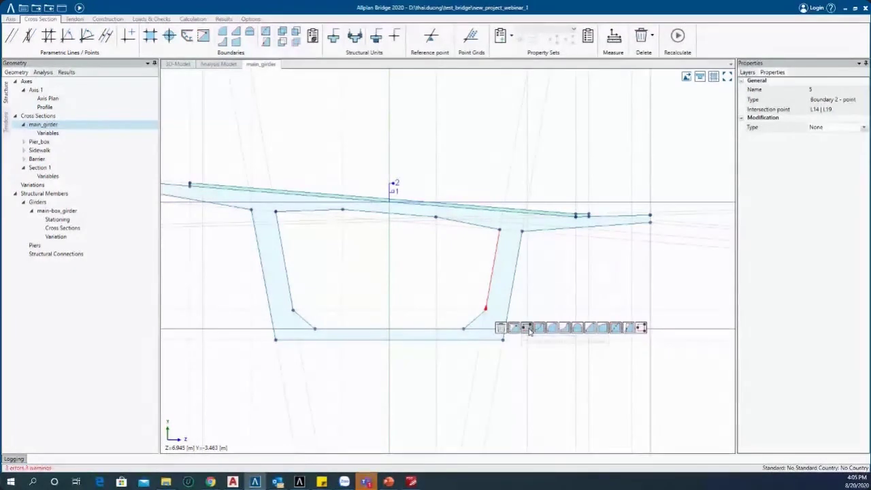
pyautogui.click(526, 328)
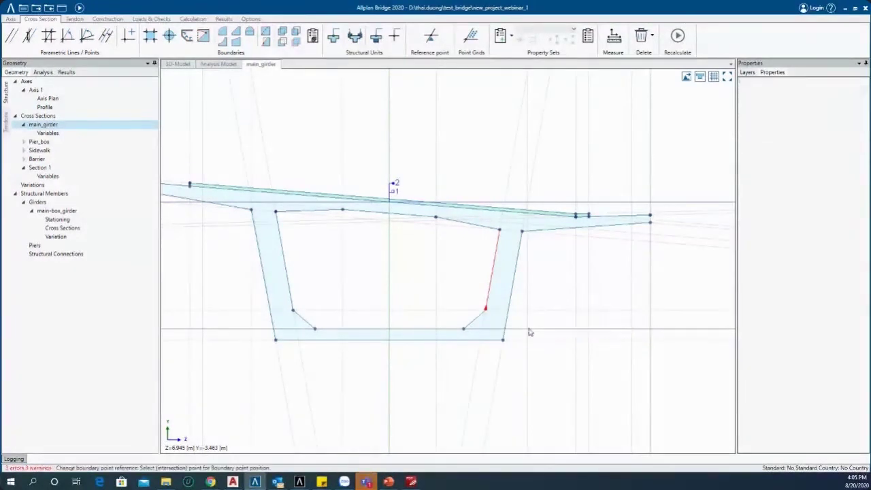
pyautogui.click(436, 310)
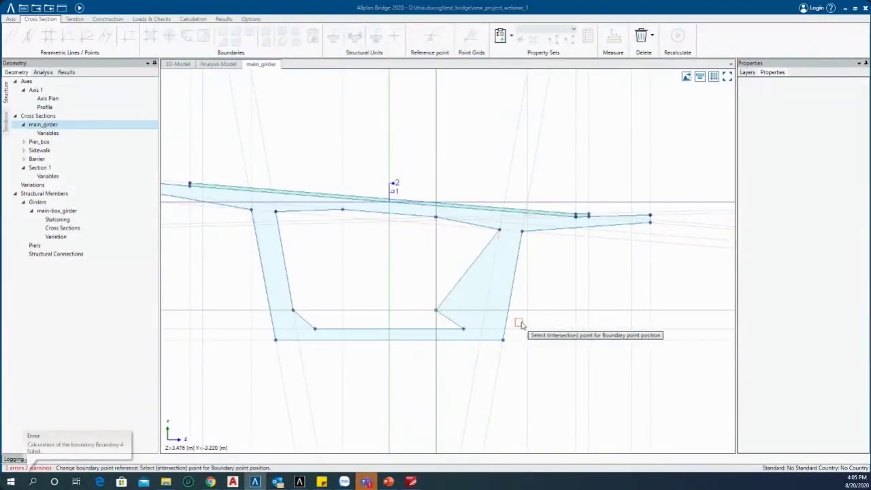
pyautogui.scroll(5, 447, 320)
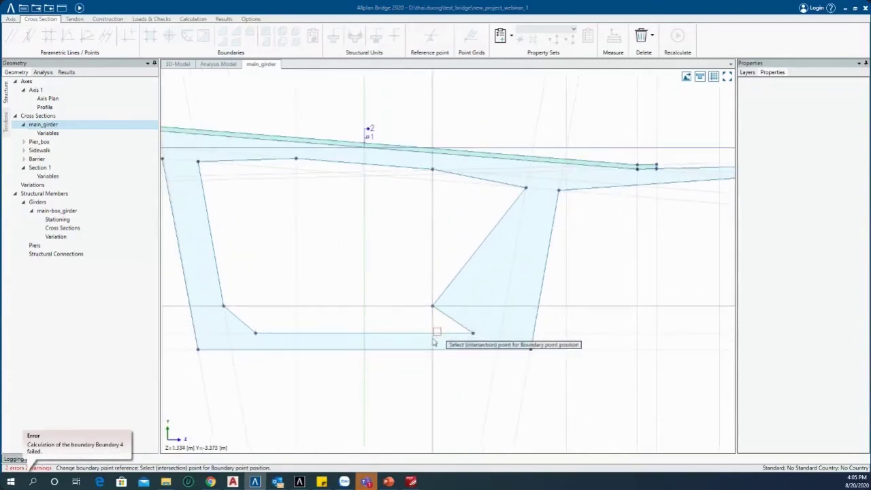
pyautogui.scroll(-2, 515, 268)
pyautogui.scroll(-1, 555, 270)
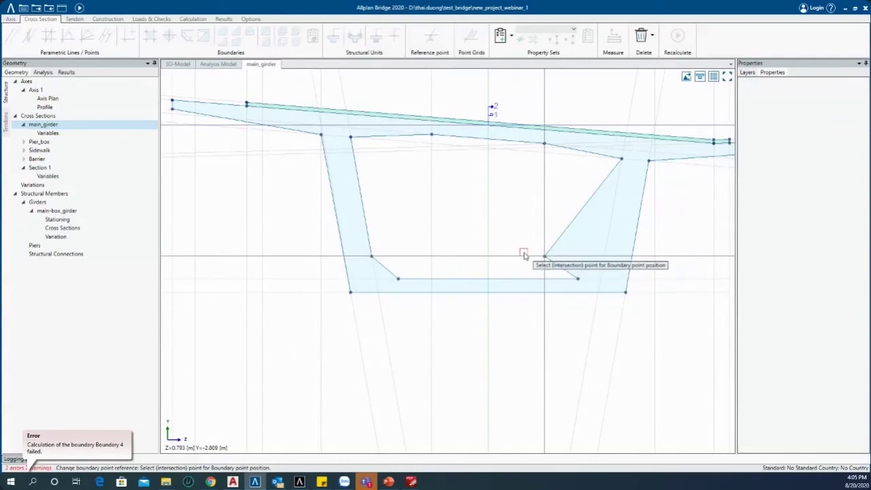
pyautogui.click(543, 255)
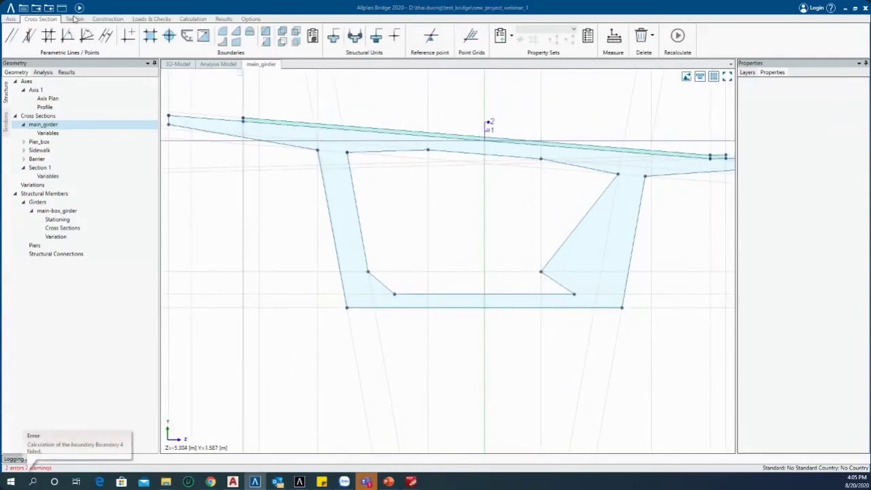
# - Recalculate the model and examine the modified inner void at the girder's end in 3D
pyautogui.click(178, 63)
pyautogui.scroll(5, 332, 331)
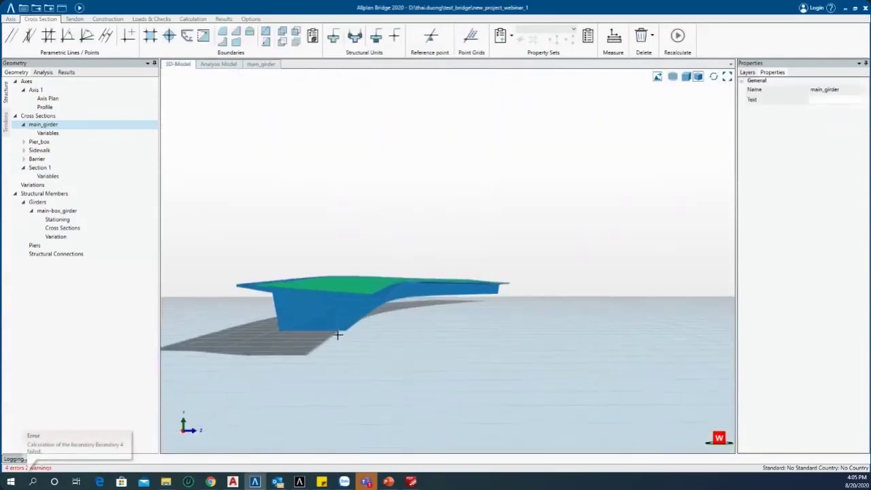
pyautogui.moveTo(345, 327); pyautogui.dragTo(381, 343, button='middle')
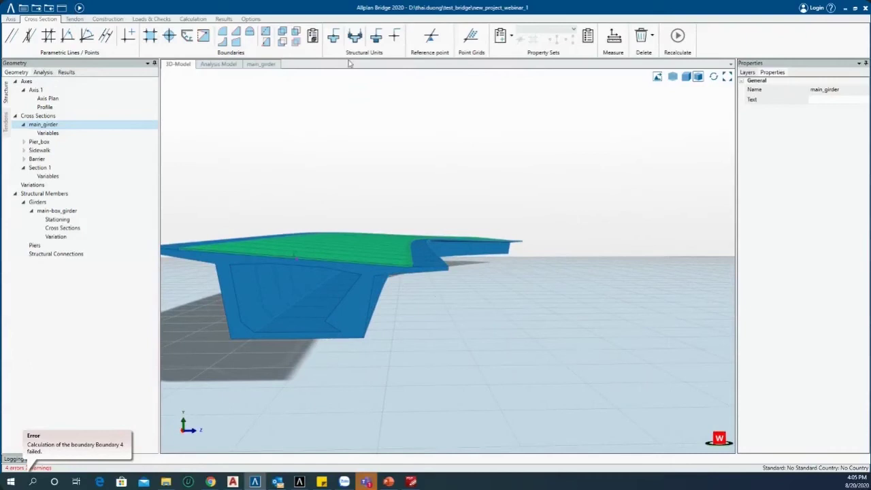
pyautogui.click(79, 7)
# - Move point 5 of main_girder's Boundary 2 back to the L14 | L19 intersection and recalculate the model
pyautogui.scroll(3, 469, 306)
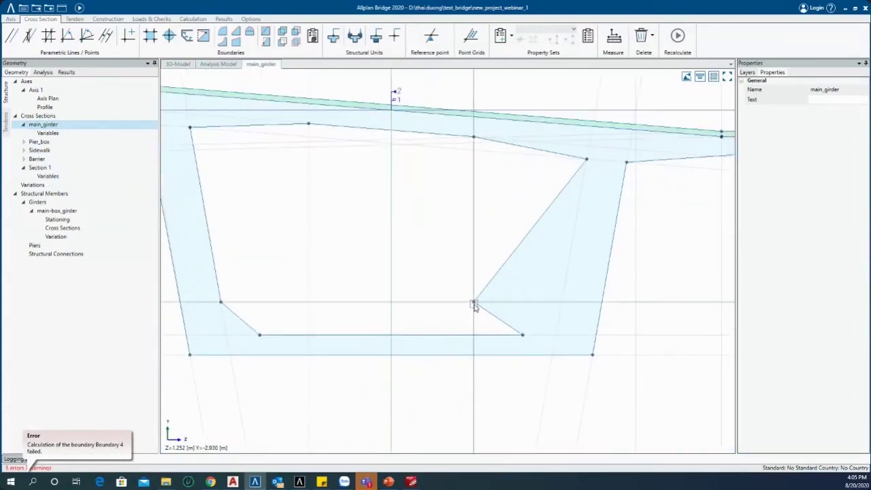
pyautogui.click(474, 304)
pyautogui.click(497, 334)
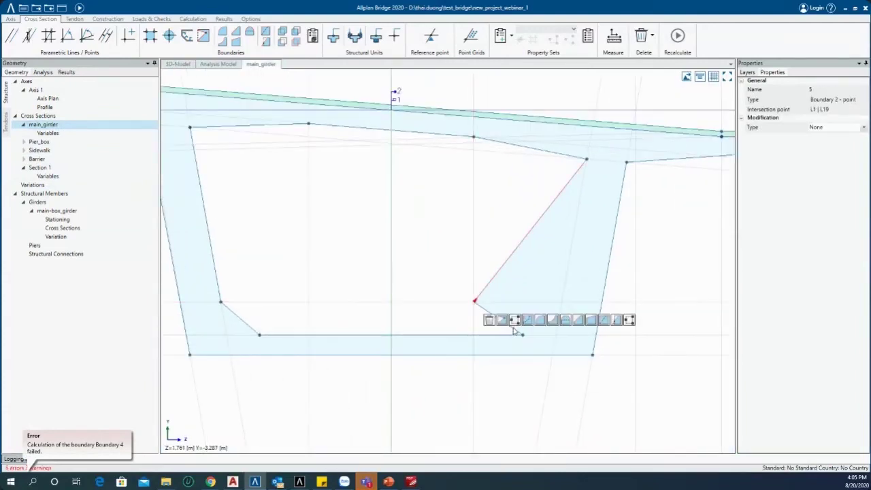
pyautogui.click(515, 320)
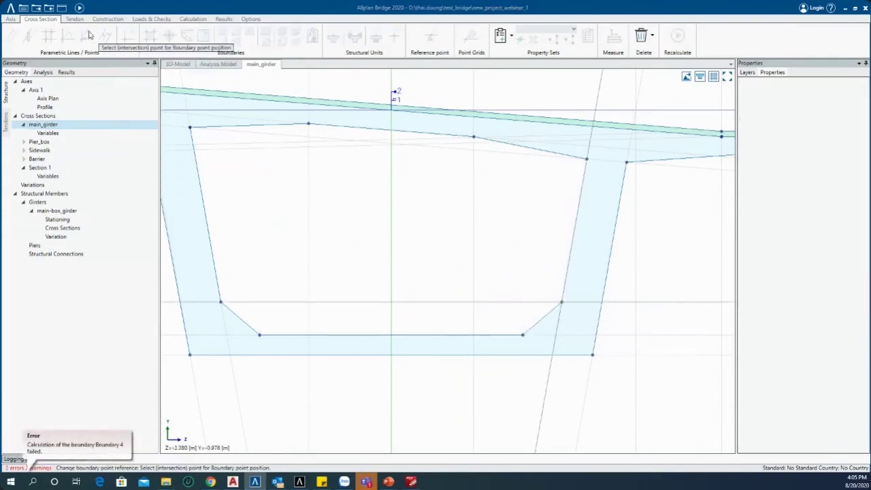
pyautogui.click(79, 7)
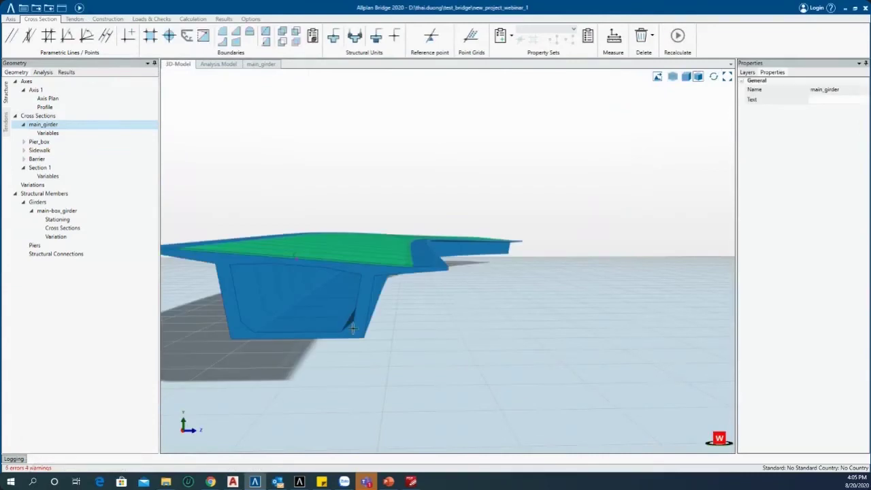
# - Review the Pier_box, Sidewalk and Barrier cross sections
pyautogui.moveTo(356, 342); pyautogui.dragTo(540, 330, button='middle')
pyautogui.doubleClick(41, 142)
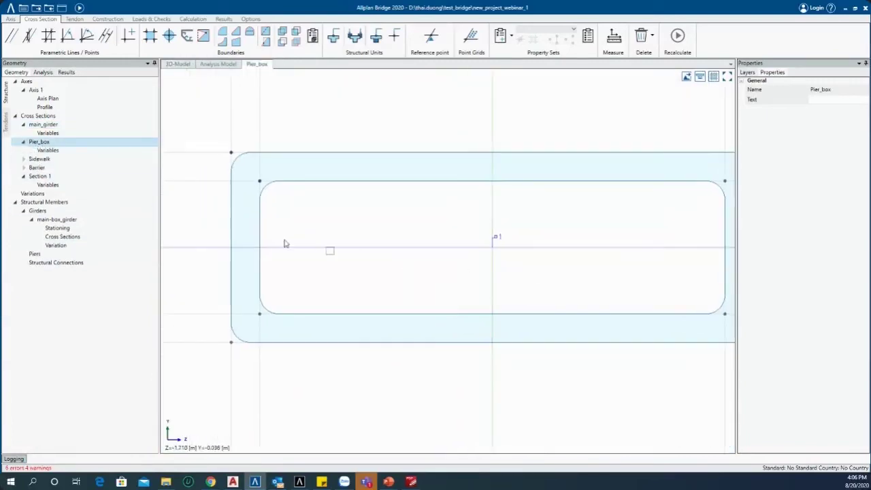
pyautogui.click(47, 160)
pyautogui.doubleClick(49, 163)
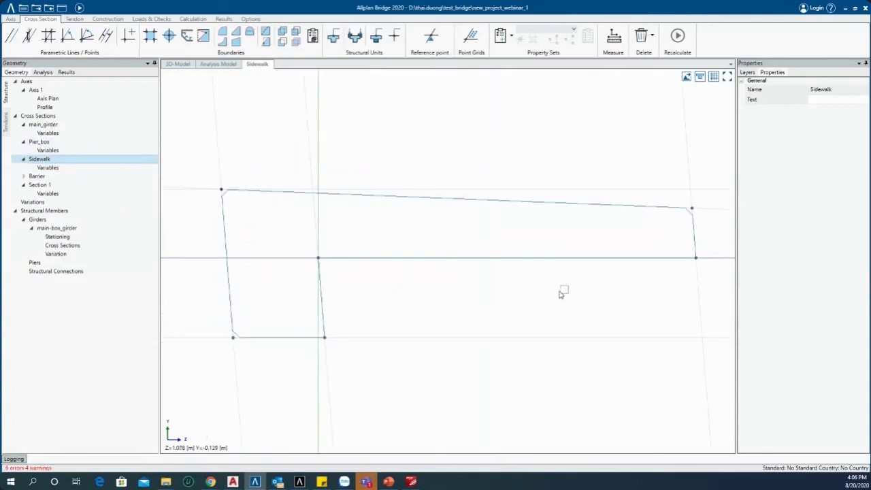
pyautogui.doubleClick(64, 177)
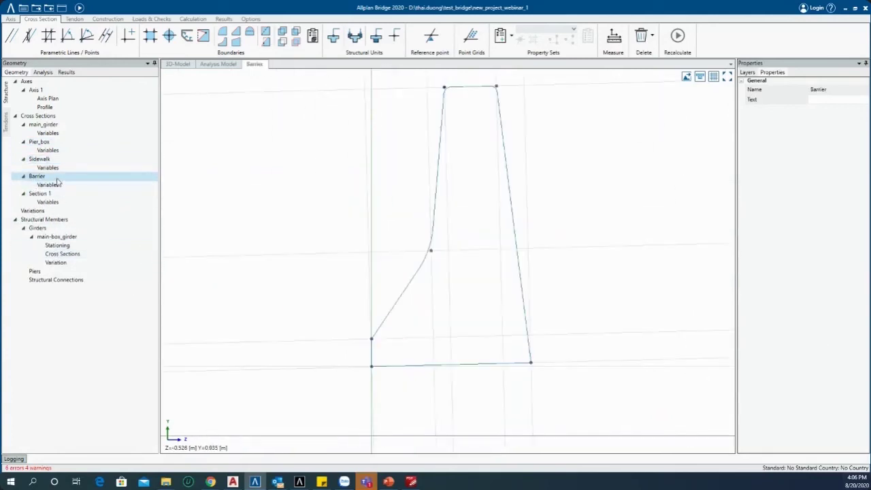
# - Compare the main_girder deck edge with the outline and origin of the Sidewalk cross section
pyautogui.click(48, 126)
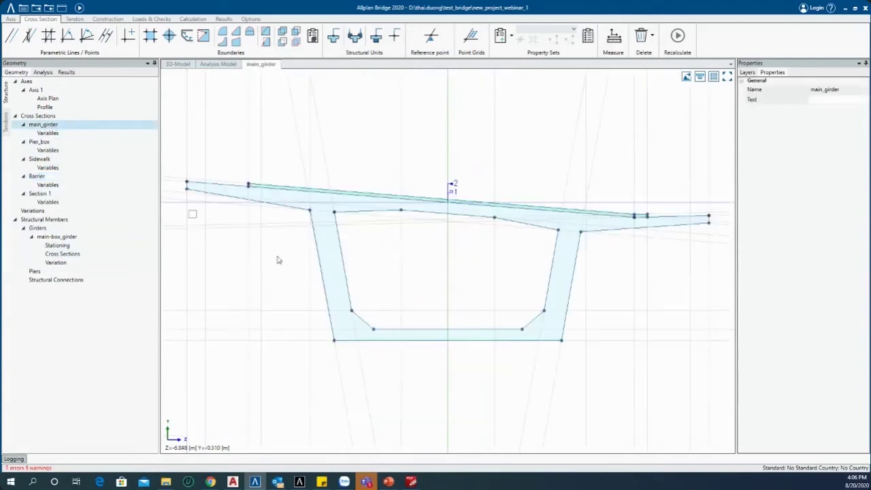
pyautogui.moveTo(281, 247); pyautogui.dragTo(314, 265, button='middle')
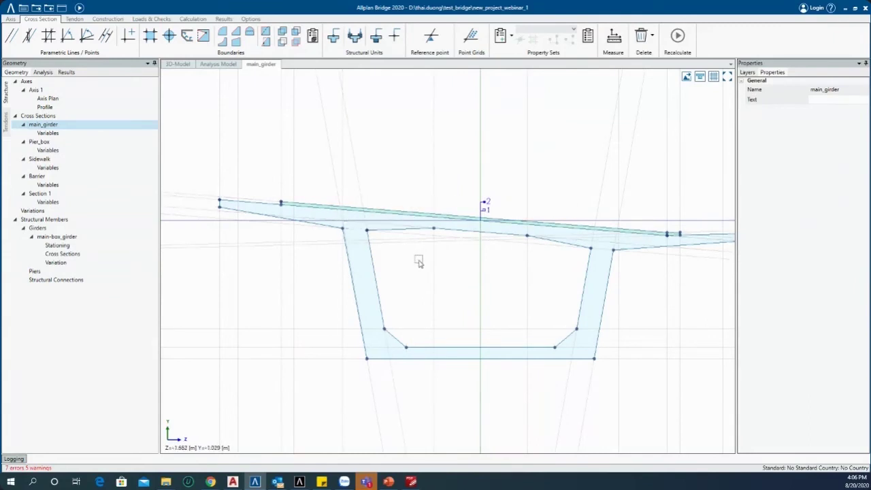
pyautogui.moveTo(415, 256); pyautogui.dragTo(431, 259, button='middle')
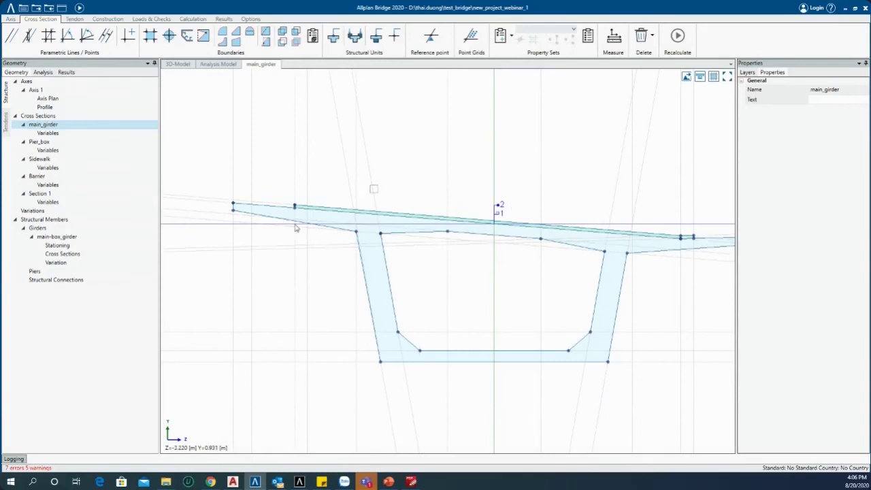
pyautogui.click(39, 159)
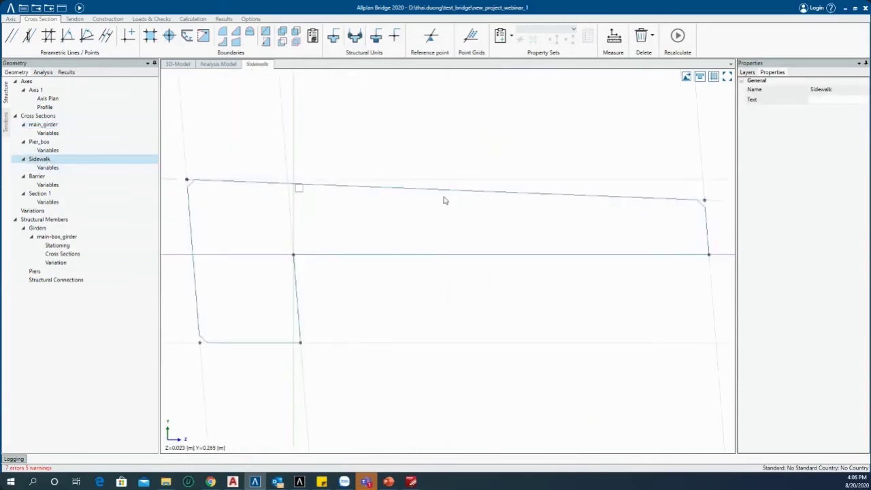
pyautogui.moveTo(341, 283); pyautogui.dragTo(371, 277, button='middle')
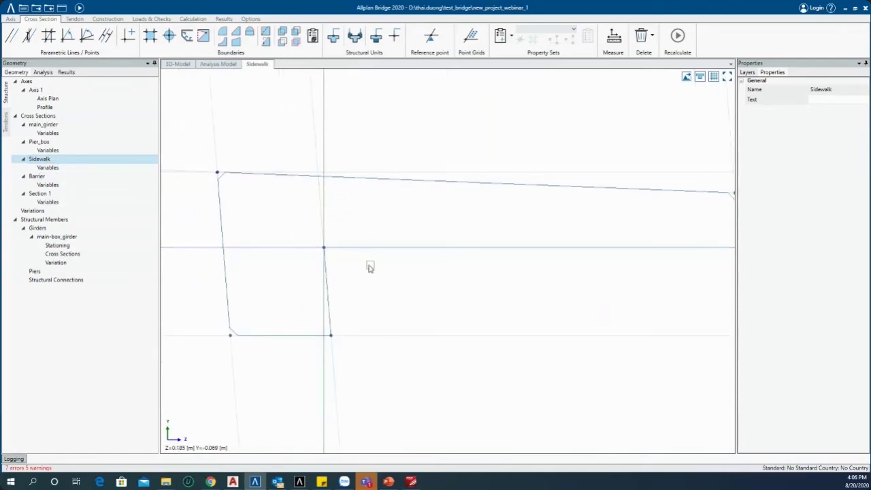
pyautogui.scroll(-3, 274, 231)
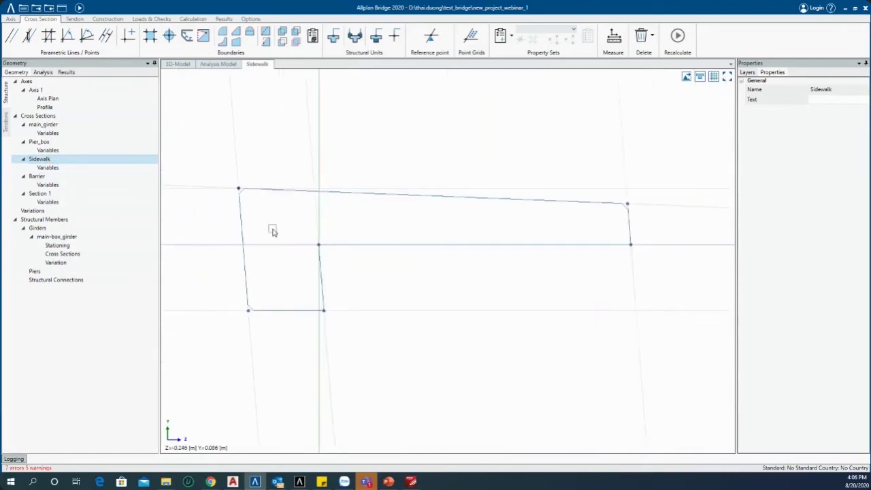
pyautogui.moveTo(374, 256); pyautogui.dragTo(435, 272, button='middle')
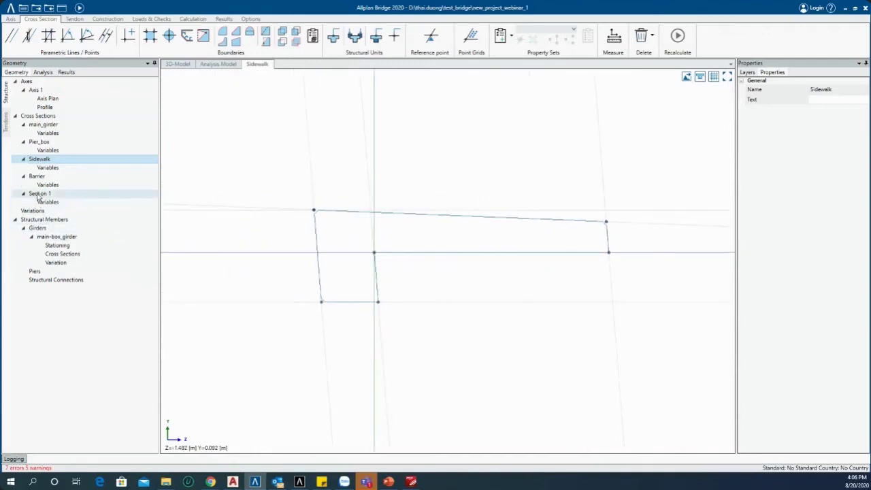
pyautogui.click(50, 127)
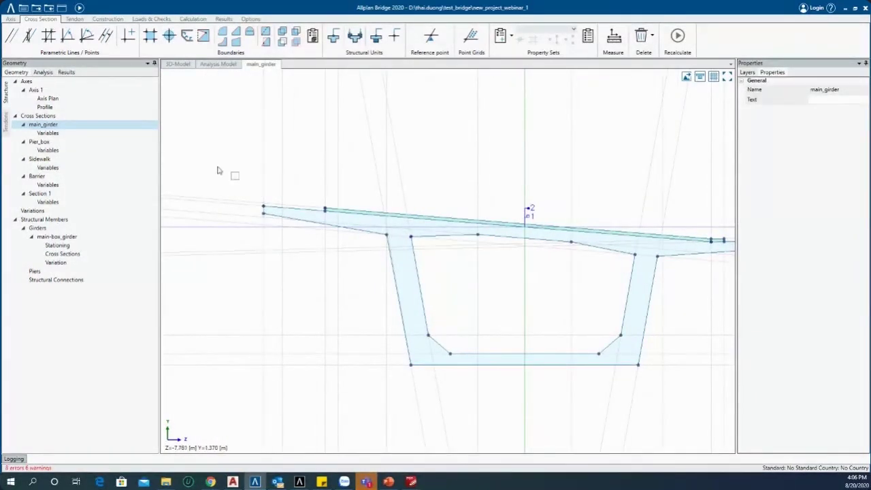
pyautogui.click(185, 36)
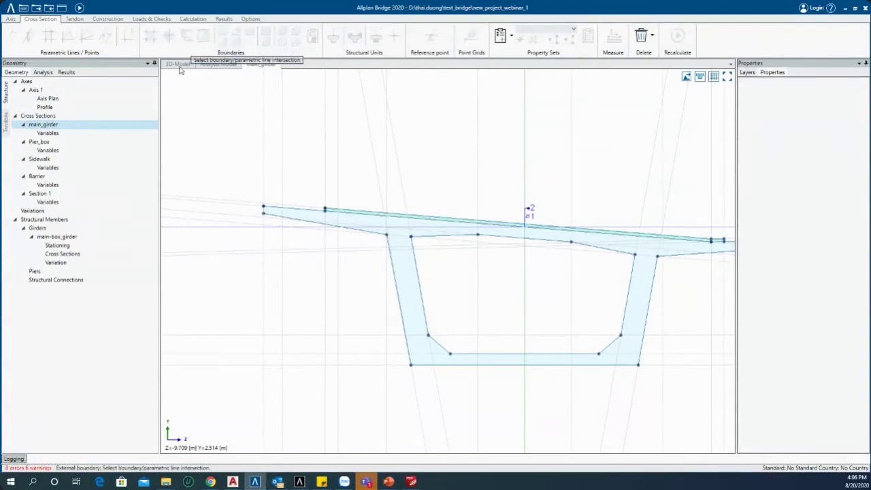
pyautogui.click(44, 178)
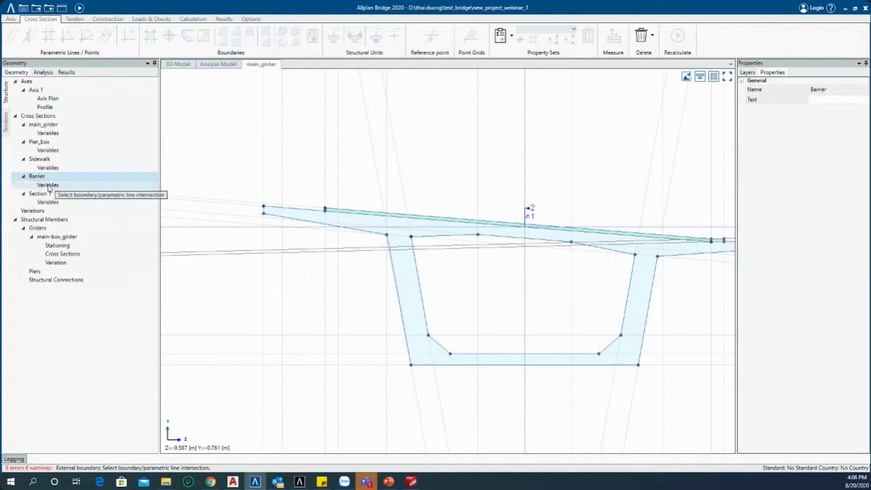
pyautogui.click(49, 160)
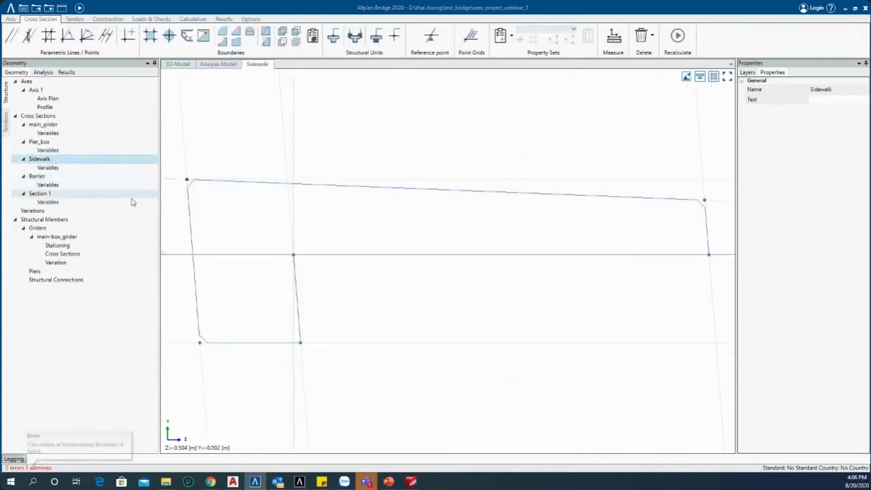
pyautogui.click(322, 255)
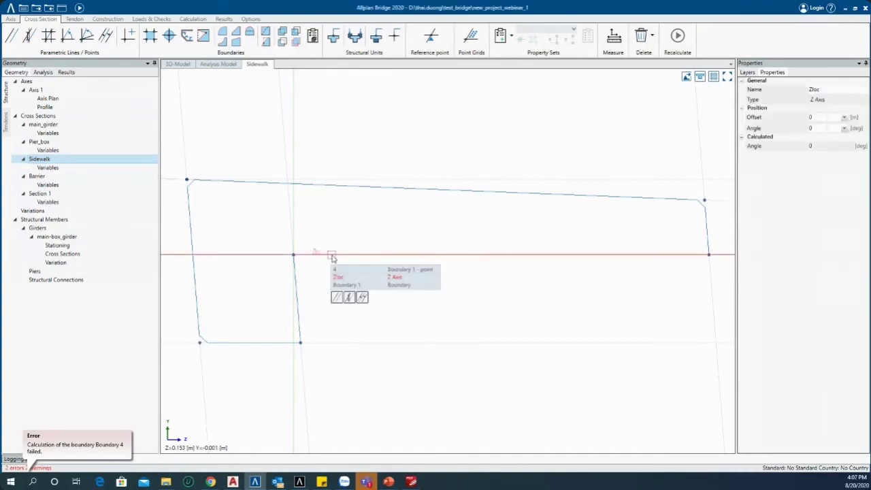
# - Insert the Sidewalk section's Boundary 1 into main_girder as an external boundary at the Boundary 1 | L5 intersection, with negative direction and side
pyautogui.click(44, 125)
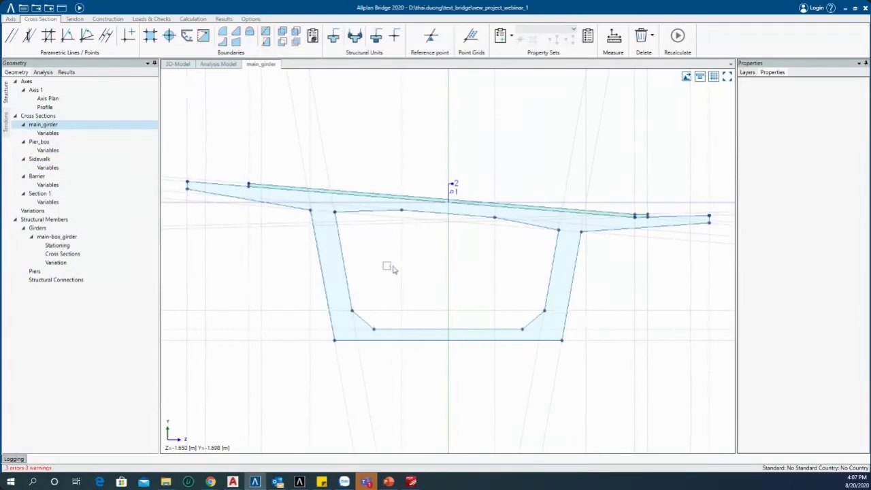
pyautogui.click(188, 41)
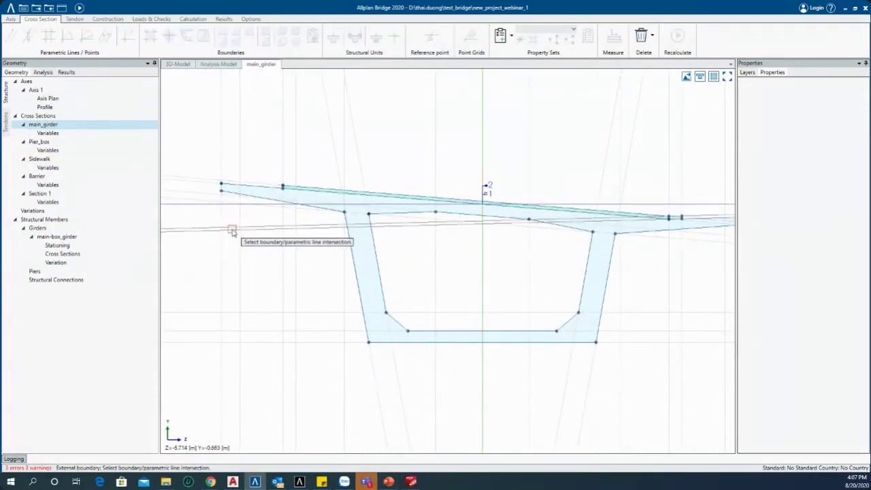
pyautogui.scroll(2, 260, 189)
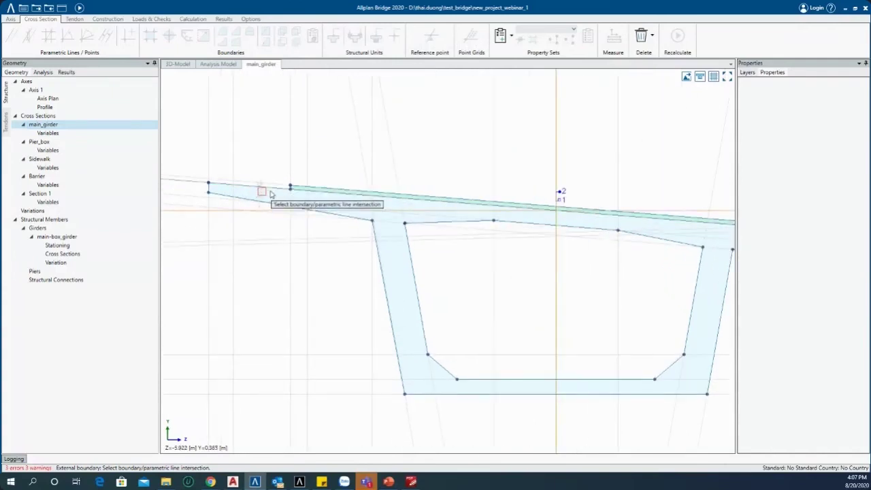
pyautogui.scroll(2, 270, 194)
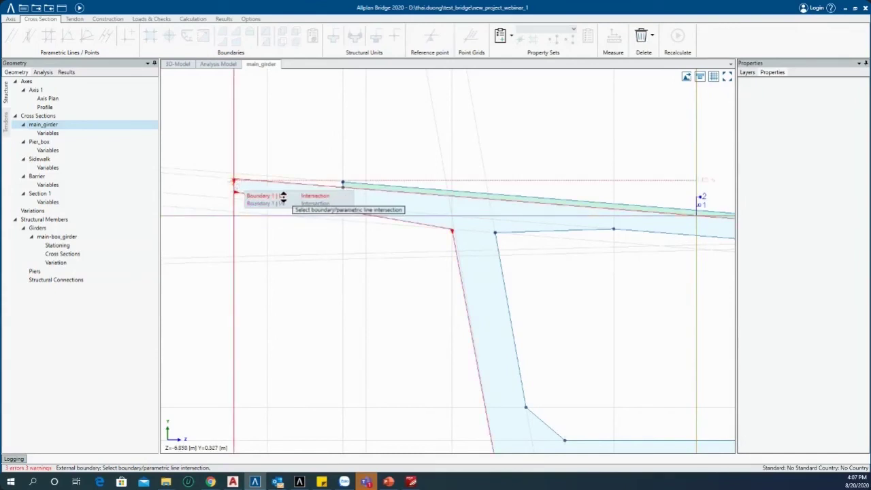
pyautogui.click(283, 196)
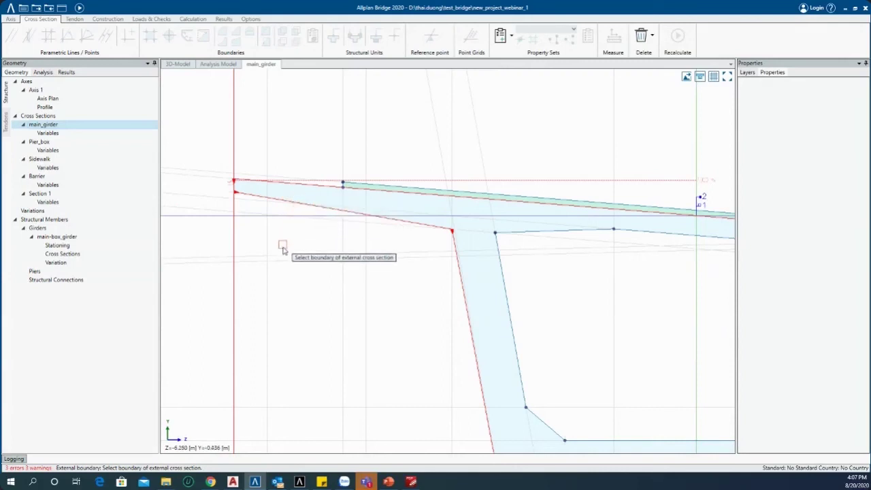
pyautogui.click(40, 160)
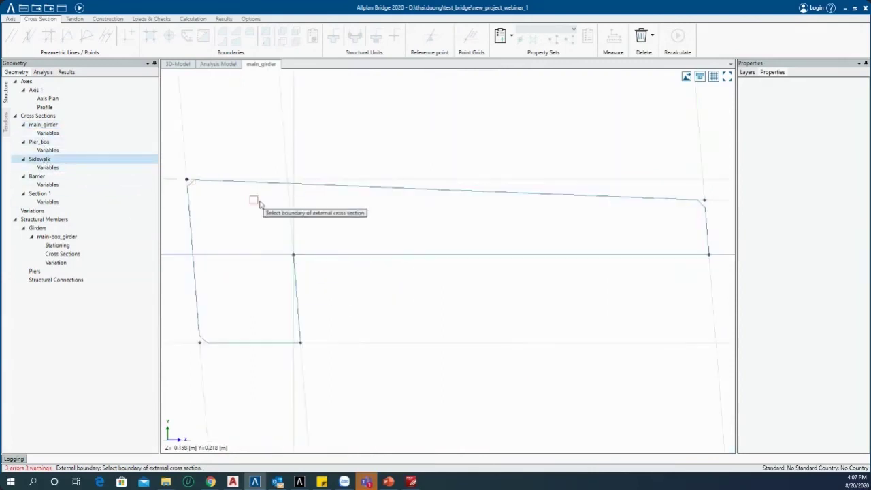
pyautogui.click(273, 186)
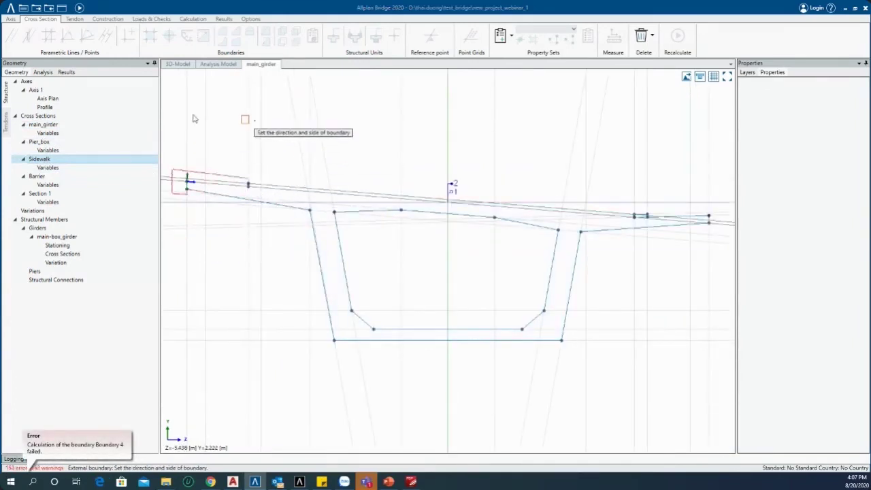
pyautogui.click(225, 146)
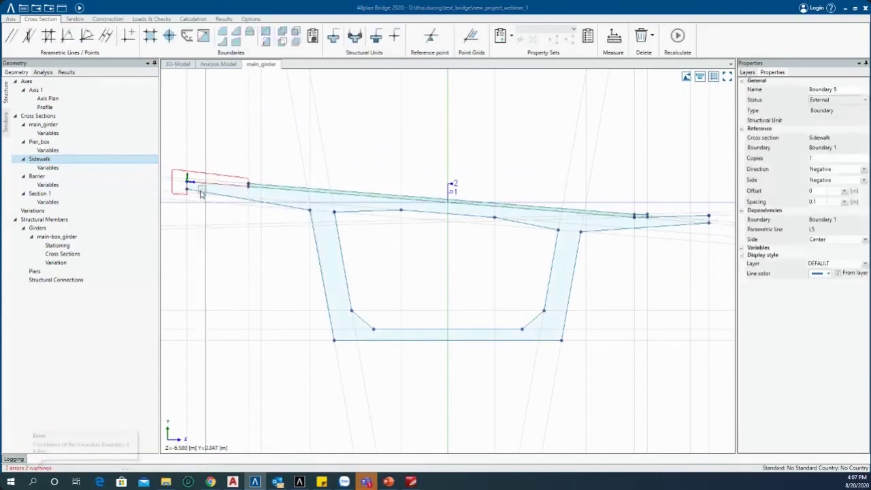
pyautogui.scroll(1, 213, 183)
pyautogui.scroll(3, 215, 187)
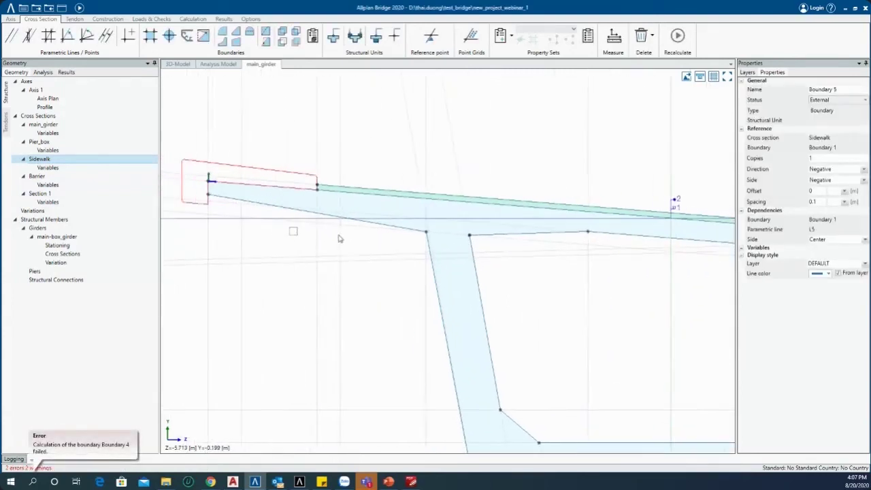
pyautogui.scroll(-1, 249, 182)
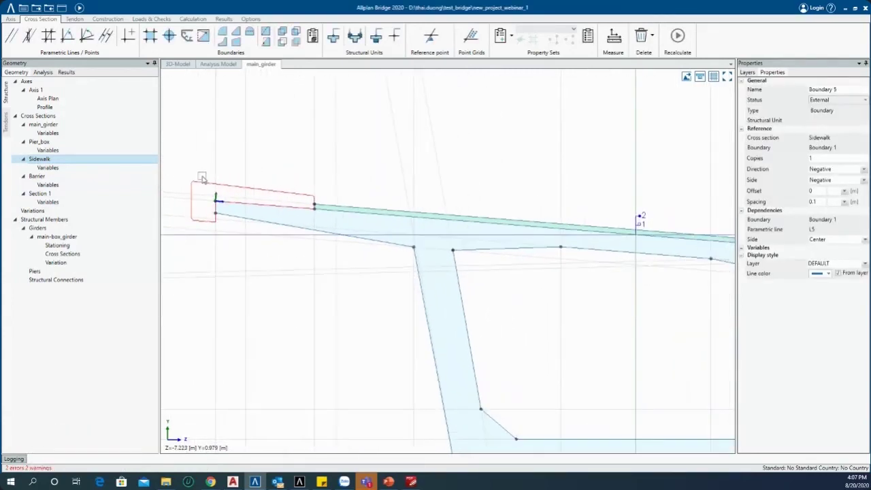
# - Copy the external sidewalk boundary to the opposite deck edge at the Boundary 1 | L6 intersection, with positive direction and negative side
pyautogui.moveTo(631, 278); pyautogui.dragTo(478, 254, button='middle')
pyautogui.scroll(-1, 509, 258)
pyautogui.scroll(-2, 504, 259)
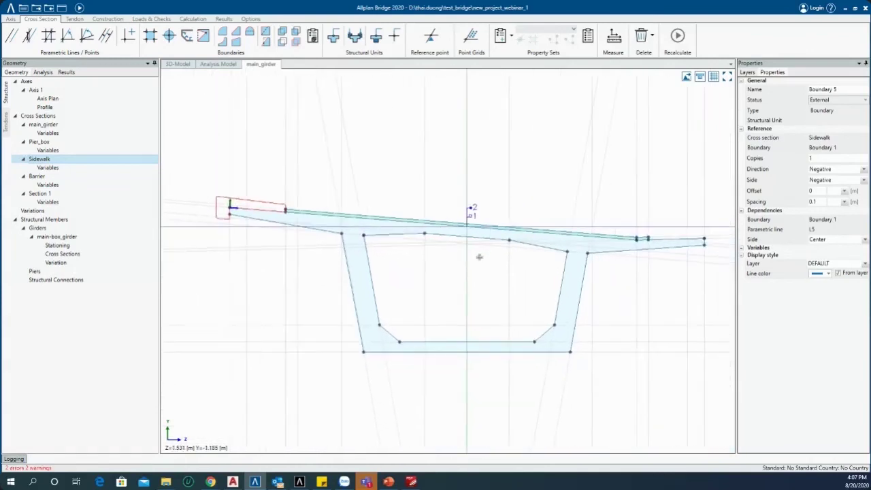
pyautogui.moveTo(545, 242); pyautogui.dragTo(499, 235, button='middle')
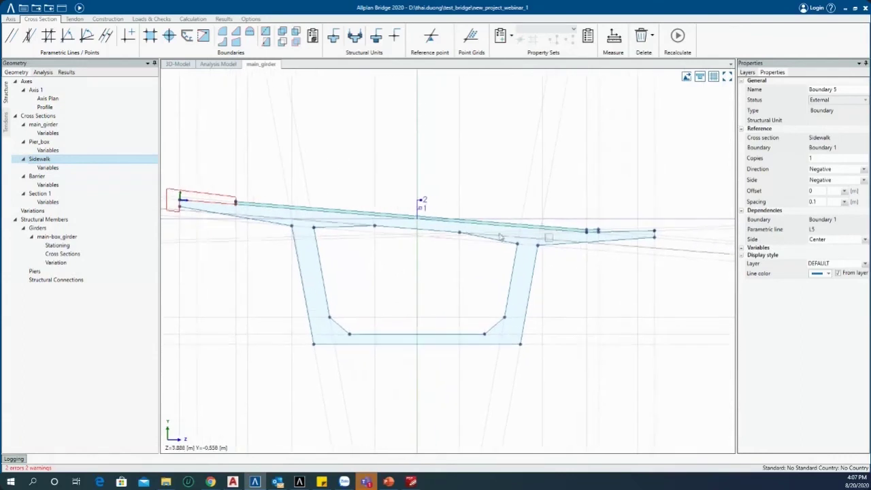
pyautogui.click(212, 198)
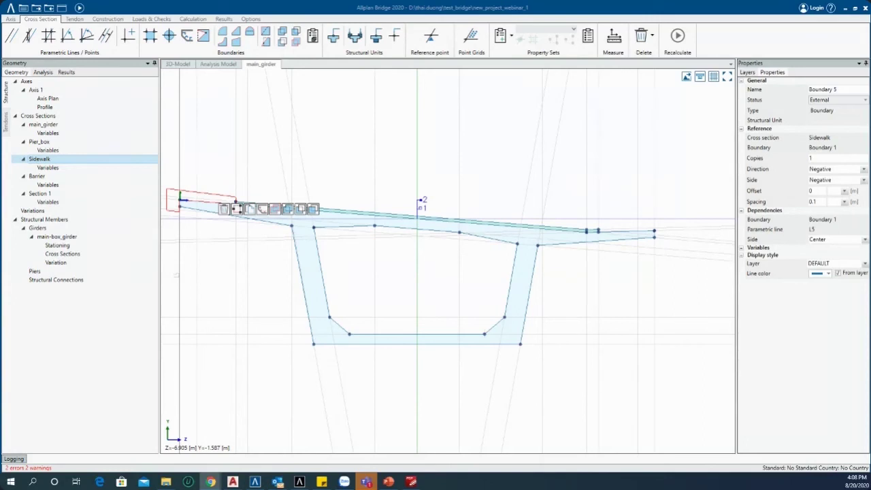
pyautogui.click(250, 209)
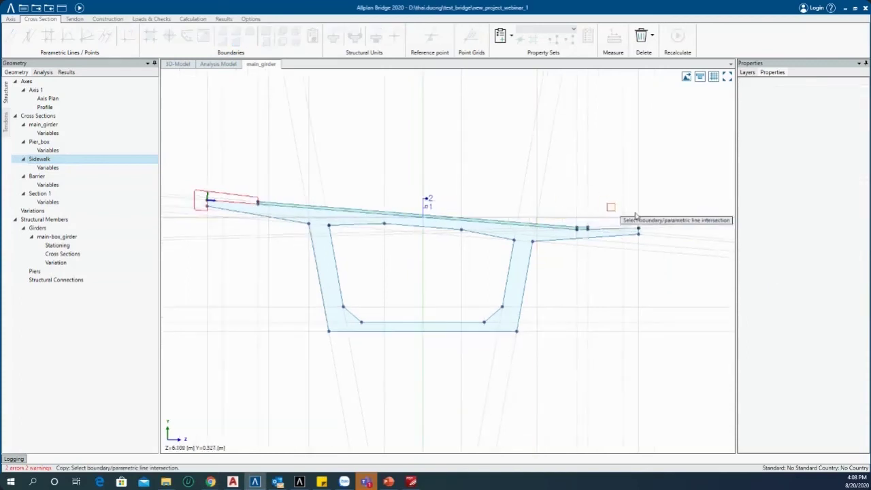
pyautogui.scroll(3, 637, 230)
pyautogui.scroll(2, 639, 231)
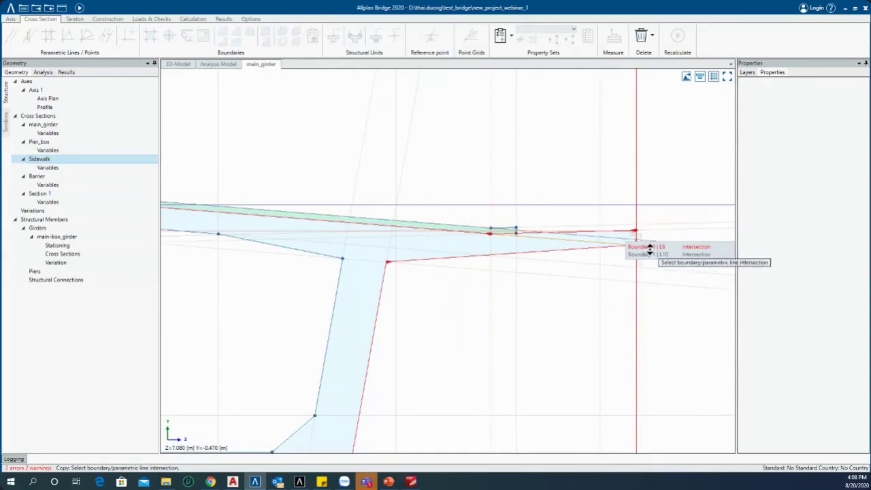
pyautogui.click(637, 231)
pyautogui.click(575, 208)
pyautogui.scroll(-5, 619, 223)
pyautogui.moveTo(352, 266); pyautogui.dragTo(406, 290, button='middle')
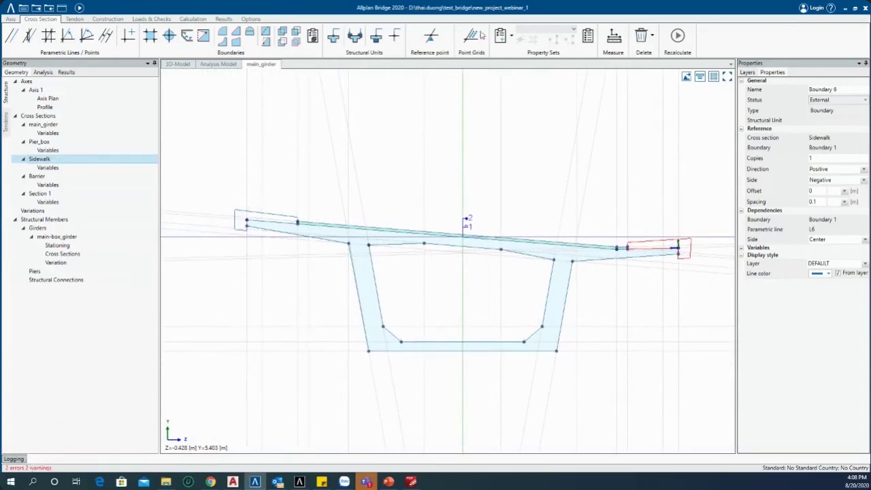
# - Create a load structural unit at the L5 deck-edge point and assign the sidewalk boundary there to it
pyautogui.click(354, 35)
pyautogui.scroll(3, 248, 223)
pyautogui.scroll(2, 248, 223)
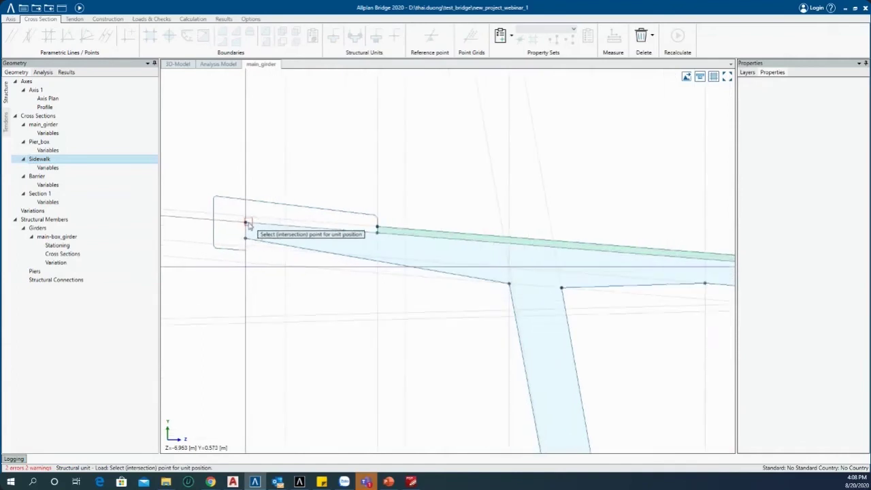
pyautogui.click(244, 222)
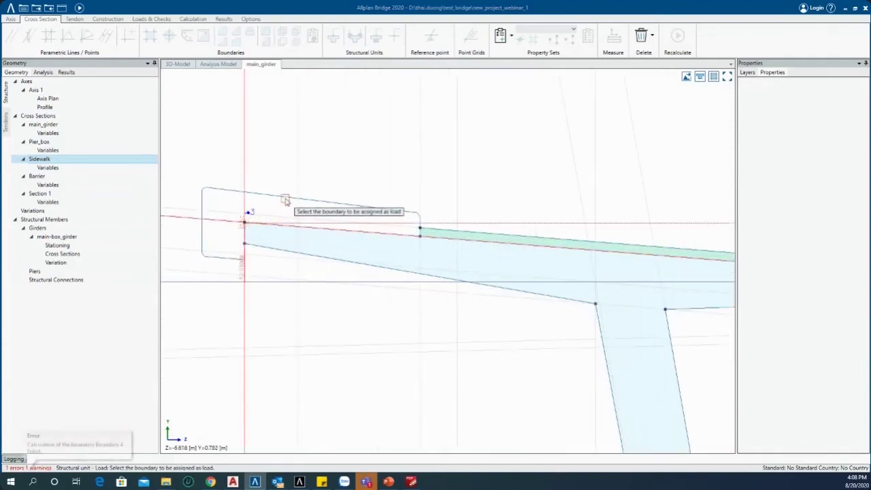
pyautogui.click(273, 198)
# - Create a second load structural unit at the L6 deck-edge point and assign the copied sidewalk boundary to it
pyautogui.scroll(-3, 218, 198)
pyautogui.scroll(2, 642, 218)
pyautogui.scroll(-2, 467, 213)
pyautogui.scroll(2, 553, 267)
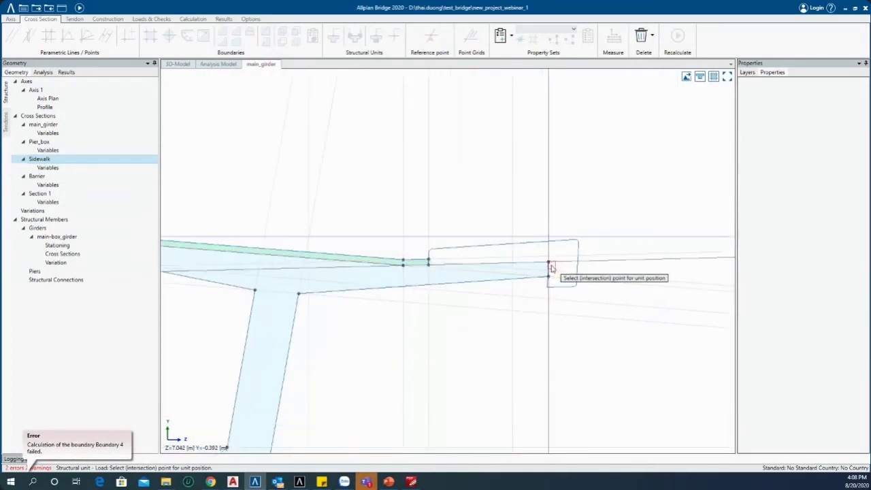
pyautogui.click(548, 263)
pyautogui.click(534, 242)
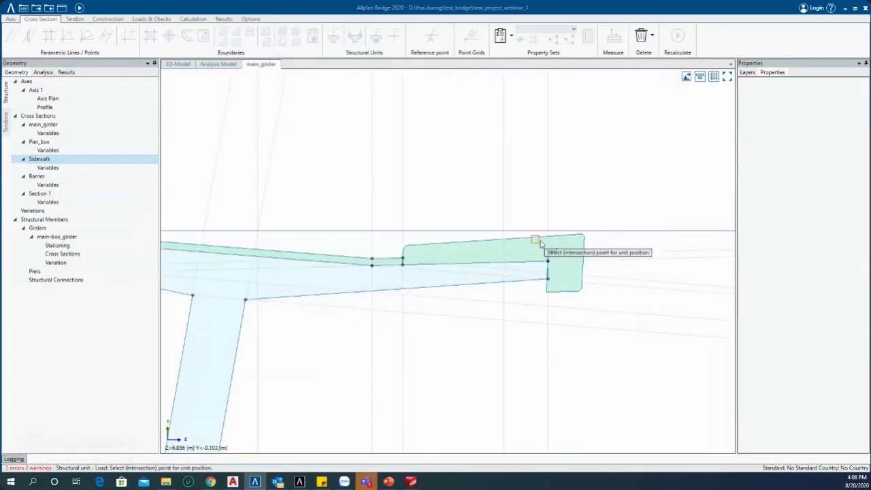
# - Recalculate the project and check the girder with its sidewalks in the 3D model
pyautogui.click(79, 6)
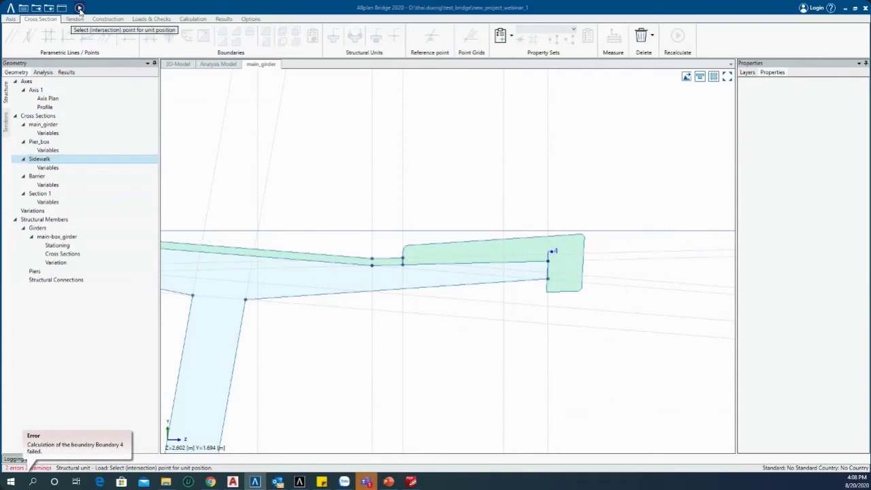
pyautogui.moveTo(413, 297)
pyautogui.mouseDown(button='middle')
pyautogui.moveTo(340, 288)
pyautogui.moveTo(437, 309)
pyautogui.moveTo(451, 278)
pyautogui.moveTo(422, 350)
pyautogui.moveTo(420, 303)
pyautogui.mouseUp(button='middle')
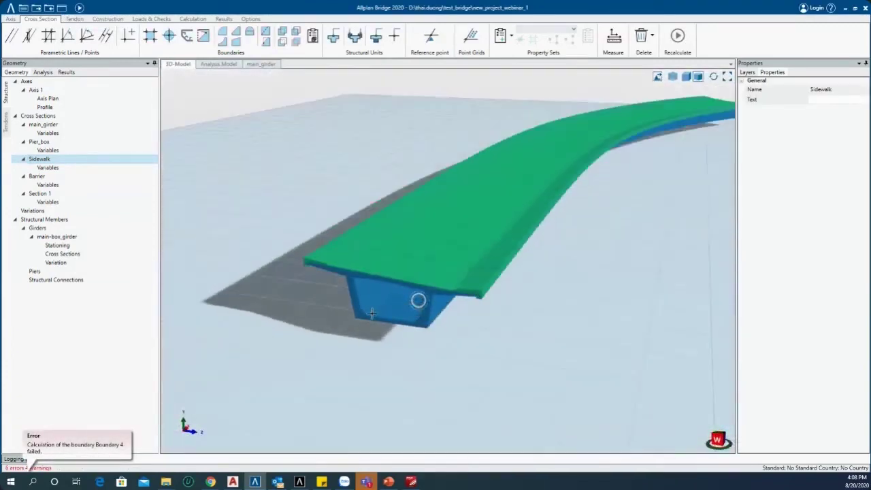
# - Review the Barrier section, then open the Pier_box section and examine its outline and parallel line L3
pyautogui.click(38, 176)
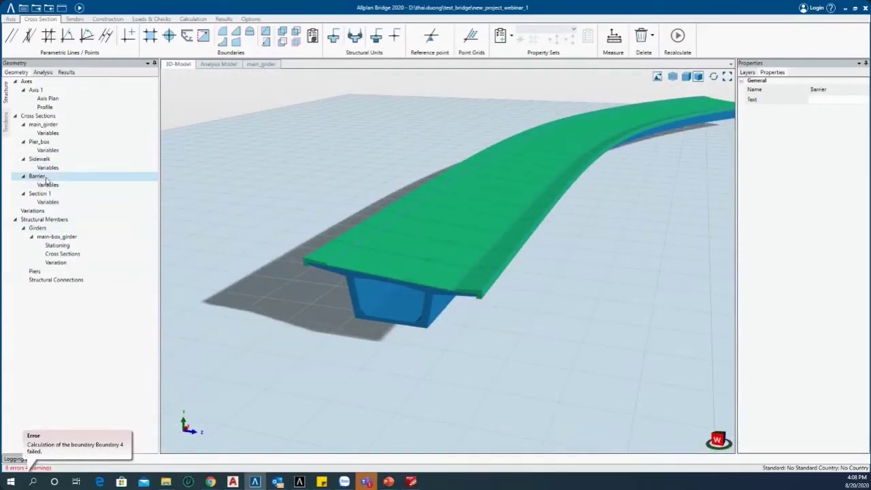
pyautogui.doubleClick(46, 178)
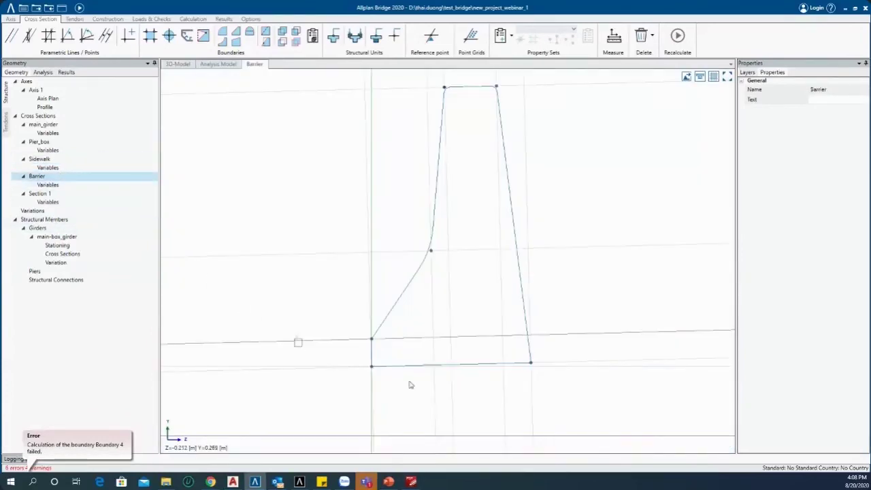
pyautogui.click(52, 125)
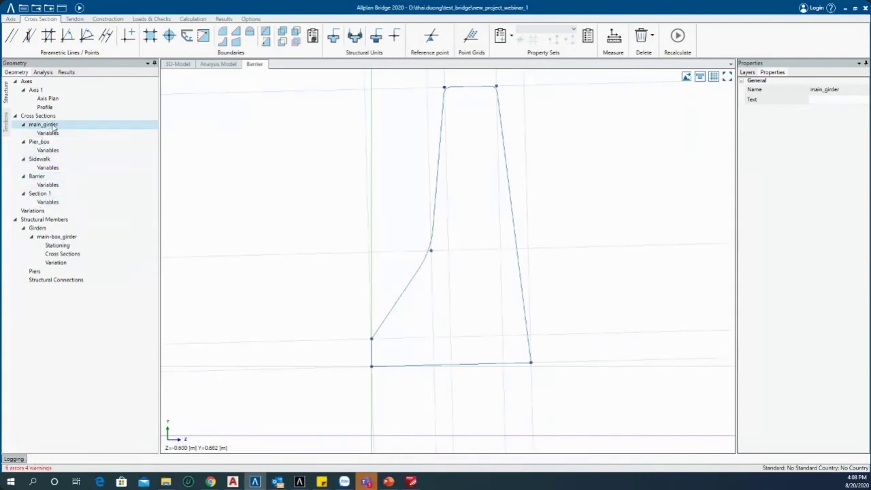
pyautogui.doubleClick(41, 142)
pyautogui.scroll(-5, 458, 311)
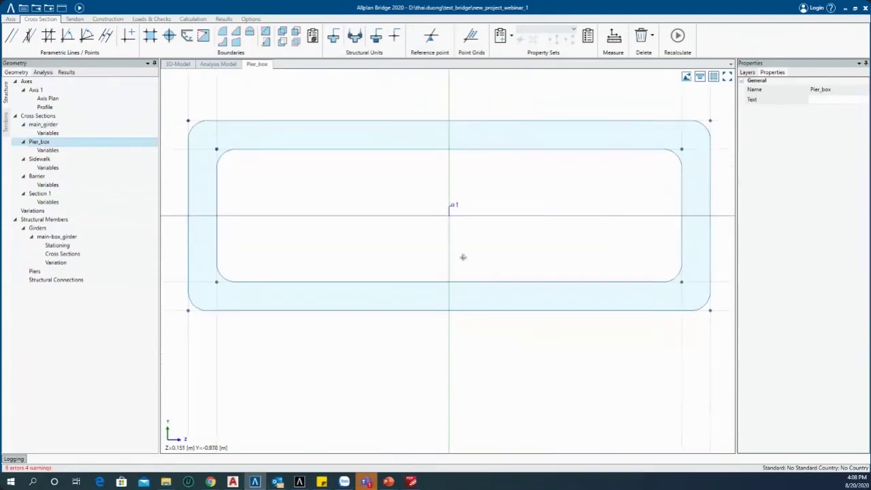
pyautogui.click(399, 244)
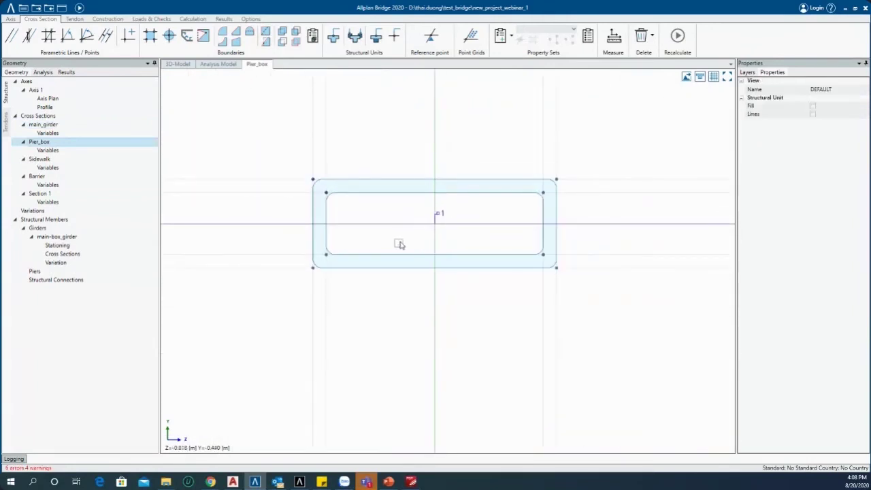
pyautogui.moveTo(390, 315)
pyautogui.mouseDown(button='middle')
pyautogui.moveTo(396, 332)
pyautogui.moveTo(373, 301)
pyautogui.mouseUp(button='middle')
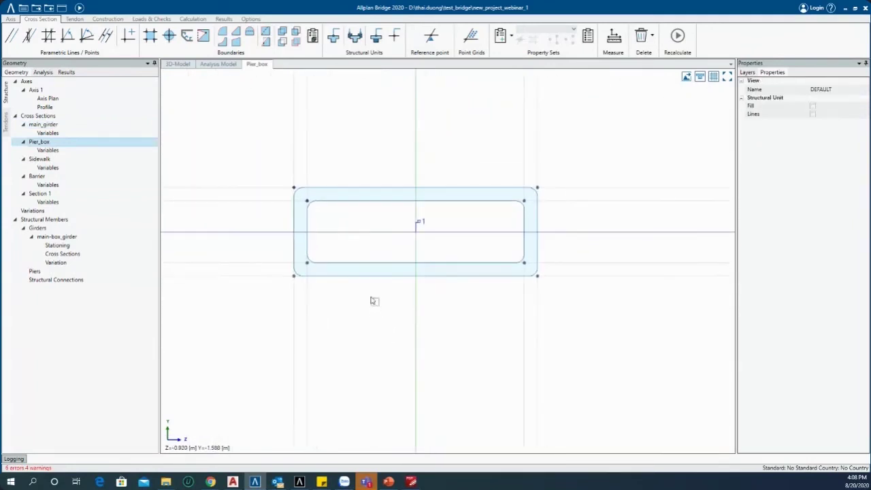
pyautogui.scroll(2, 359, 230)
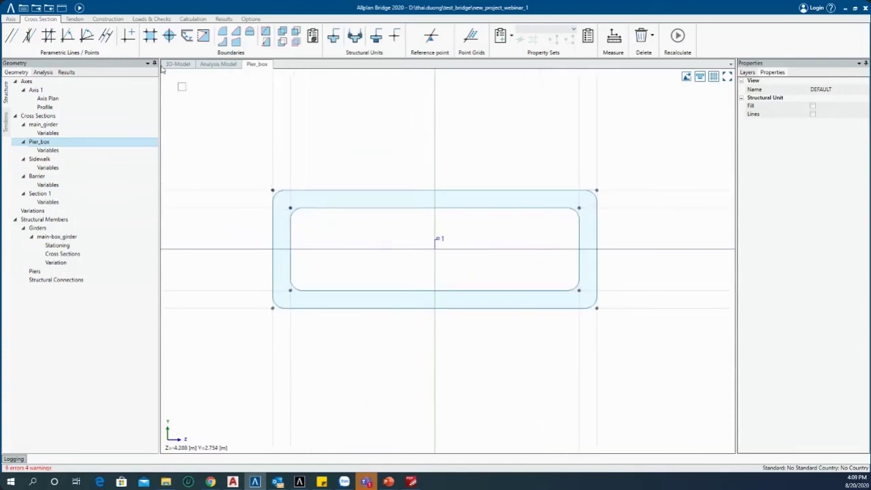
pyautogui.click(693, 208)
pyautogui.click(672, 191)
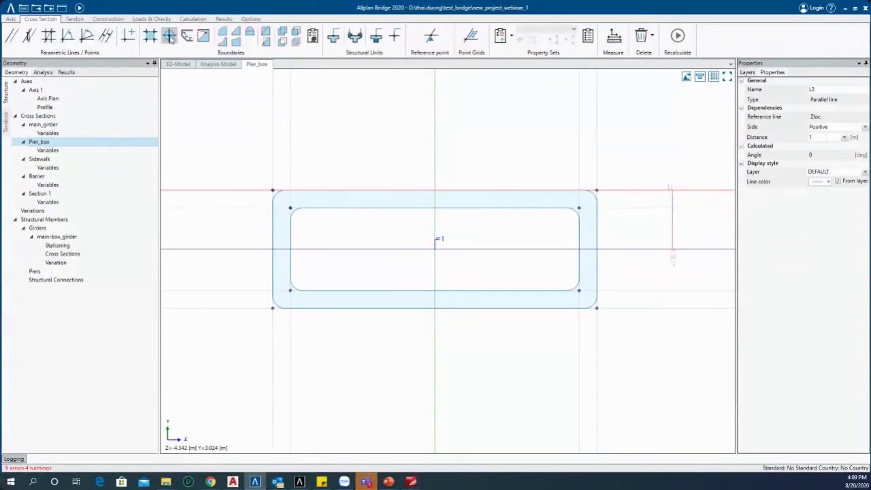
# - Remove the rounding from Boundary 2's corner point at L5 | L7 by setting its modification type to None
pyautogui.click(224, 34)
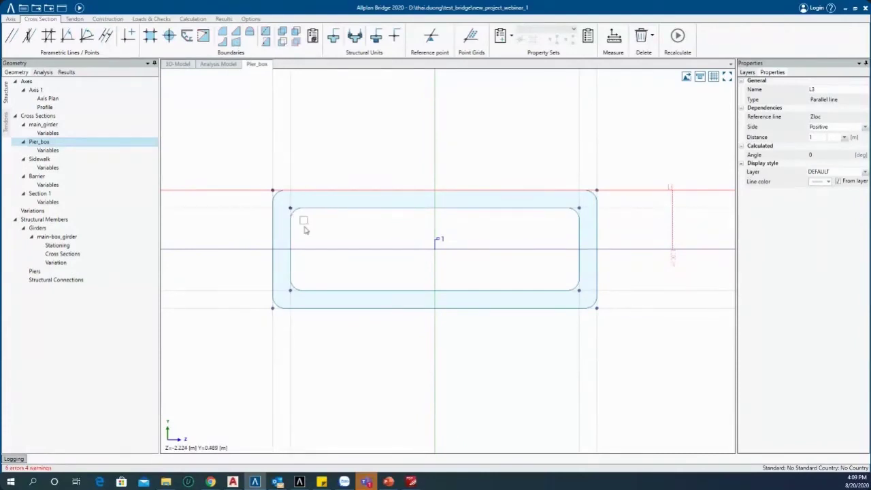
pyautogui.scroll(4, 299, 220)
pyautogui.click(294, 211)
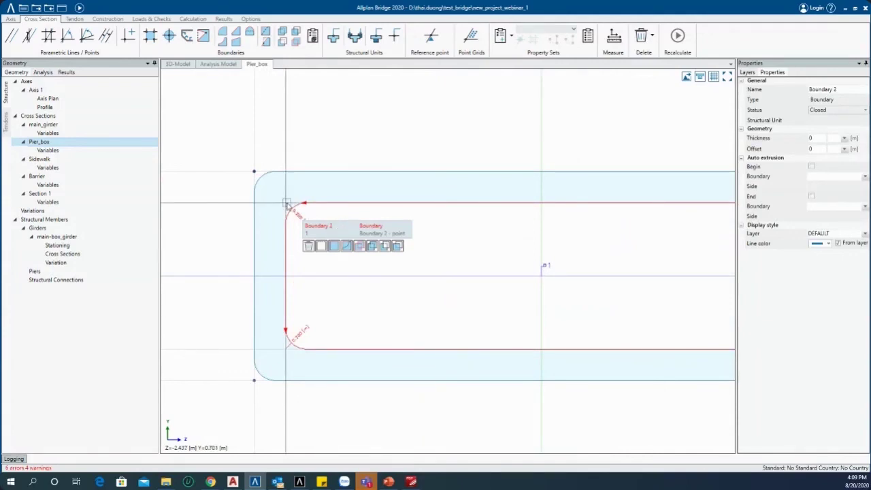
pyautogui.click(364, 233)
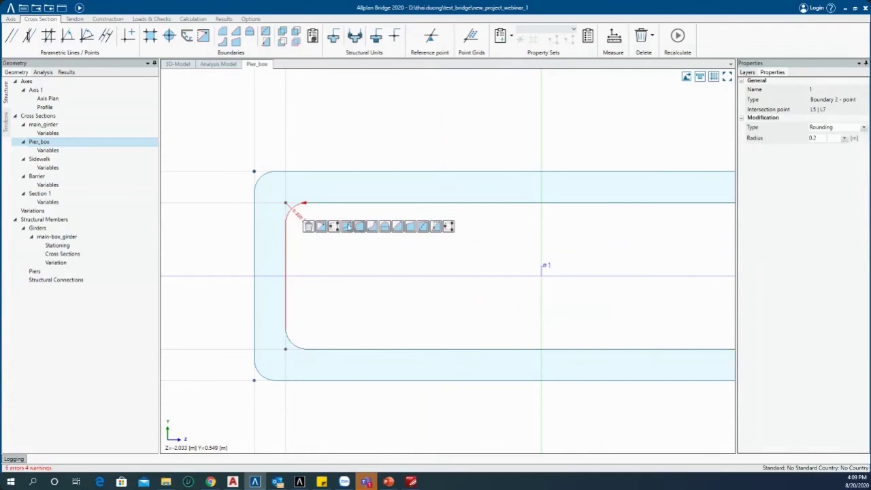
pyautogui.click(842, 129)
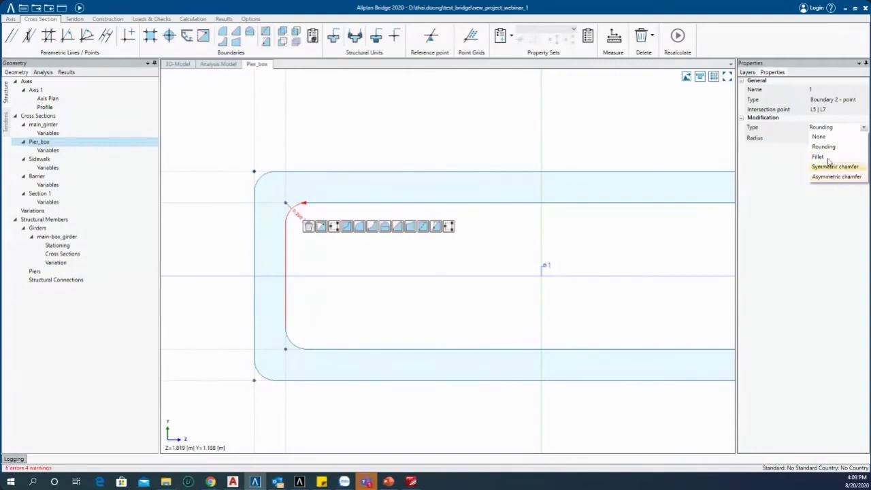
pyautogui.click(824, 146)
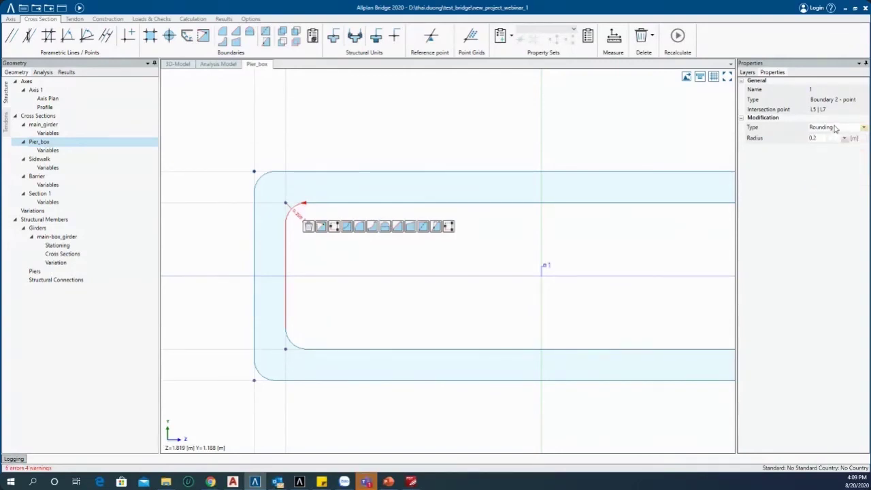
pyautogui.click(831, 130)
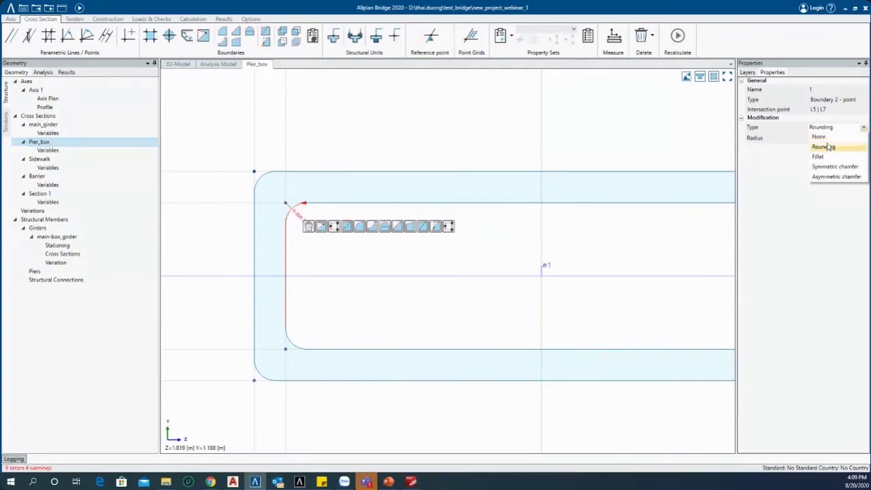
pyautogui.click(820, 137)
pyautogui.click(389, 134)
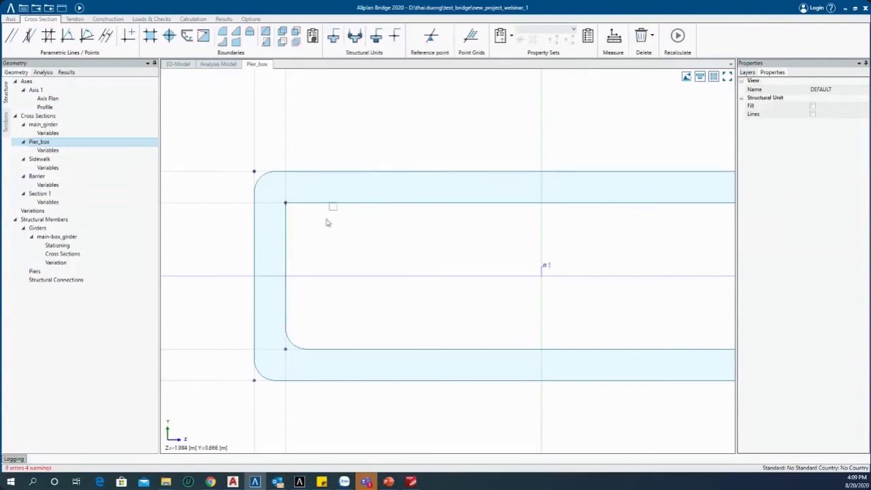
# - Round Boundary 2's corner point at L5 | L7 with a 0.3 m radius
pyautogui.click(222, 32)
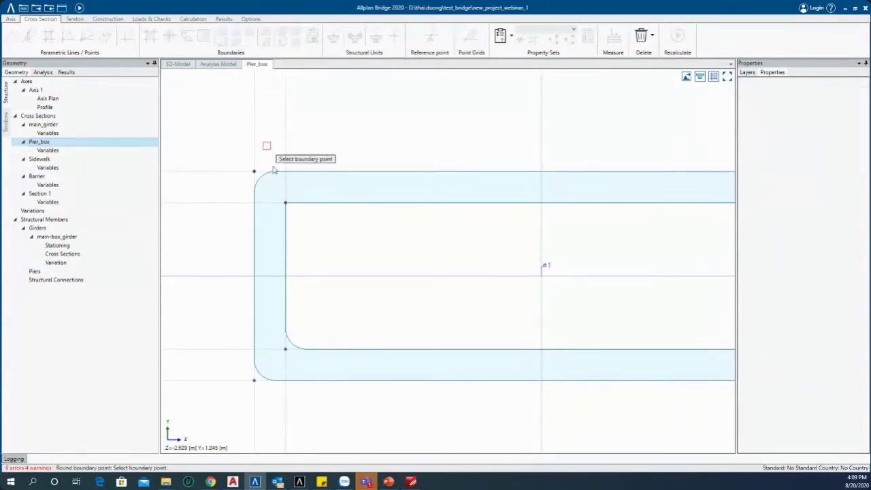
pyautogui.click(286, 202)
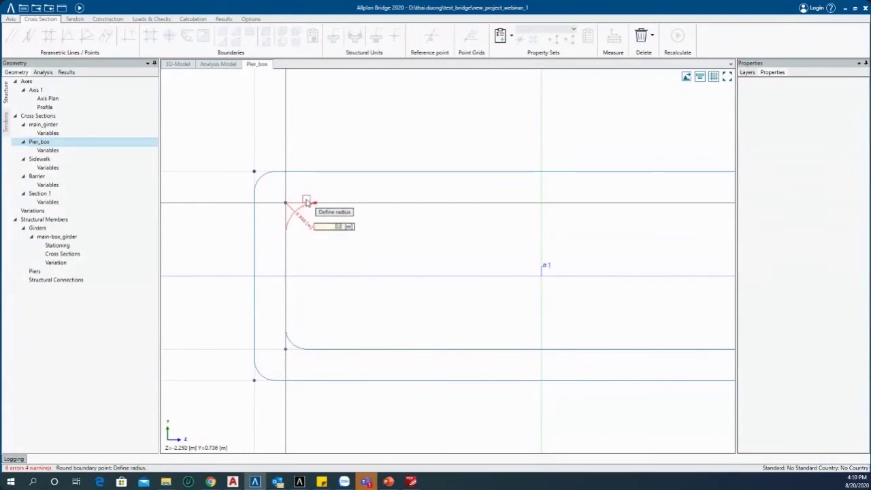
pyautogui.click(307, 200)
pyautogui.press('Escape')
# - Check the rounding of Boundary 2's L6 | L7 corner and set the L5 | L7 corner's radius to 0.2 m
pyautogui.scroll(-2, 296, 193)
pyautogui.scroll(-2, 315, 178)
pyautogui.scroll(-1, 530, 282)
pyautogui.moveTo(420, 255); pyautogui.dragTo(449, 259, button='middle')
pyautogui.moveTo(397, 270)
pyautogui.mouseDown(button='middle')
pyautogui.moveTo(435, 241)
pyautogui.moveTo(494, 288)
pyautogui.moveTo(392, 286)
pyautogui.mouseUp(button='middle')
pyautogui.scroll(3, 393, 286)
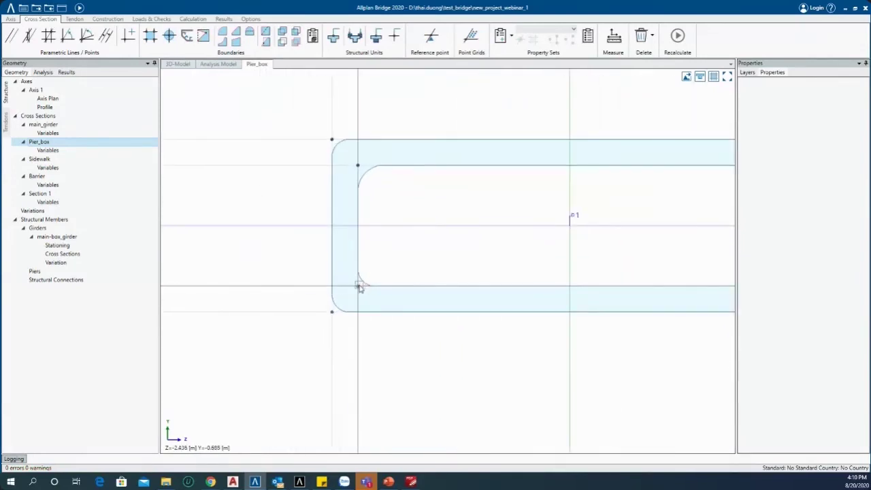
pyautogui.rightClick(357, 285)
pyautogui.click(379, 308)
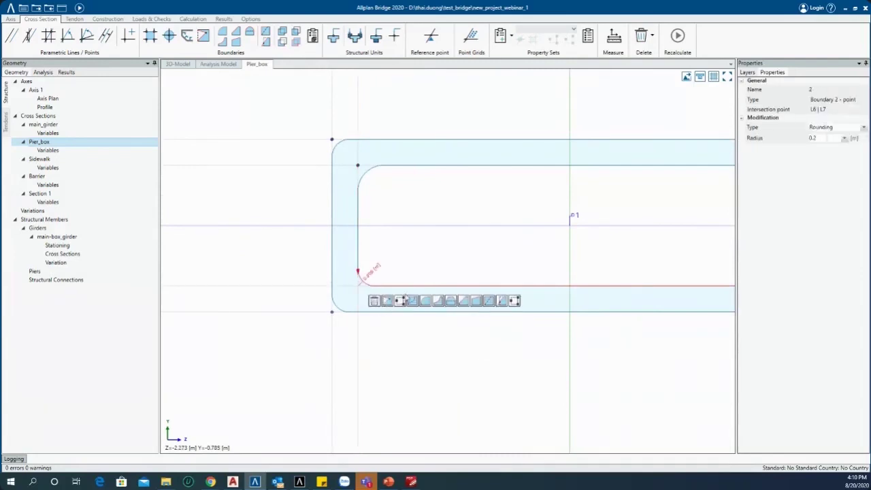
pyautogui.rightClick(359, 167)
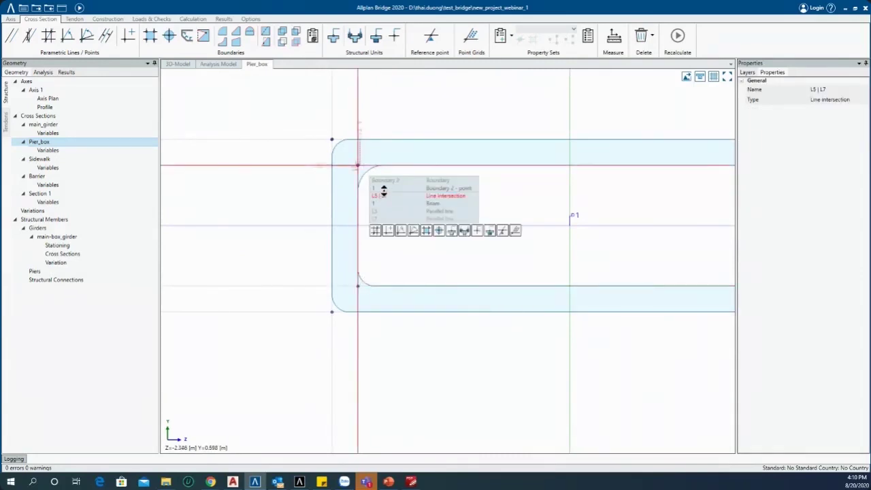
pyautogui.click(383, 189)
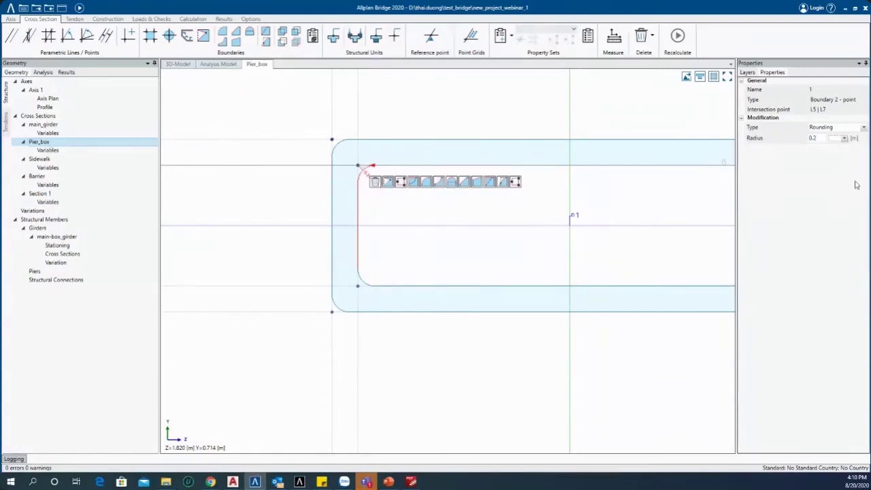
# - Place a reference point at the centre of the Pier_box section, where the local axes intersect
pyautogui.scroll(-3, 415, 129)
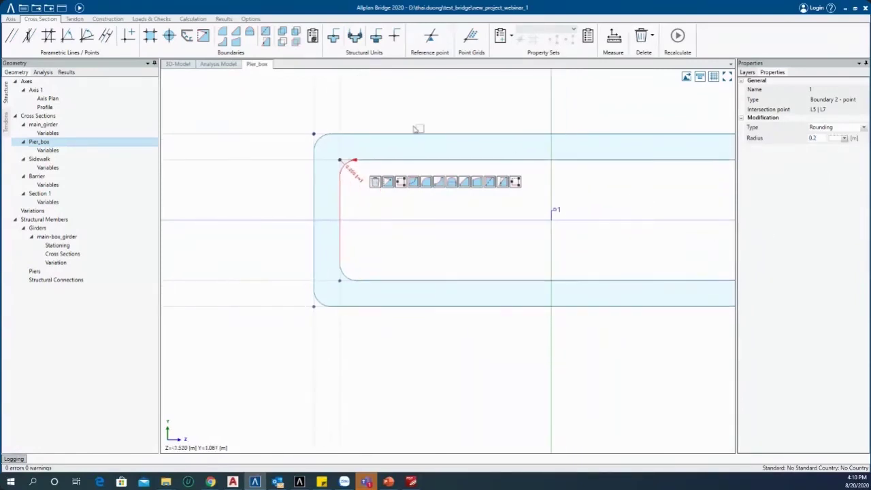
pyautogui.scroll(-4, 415, 197)
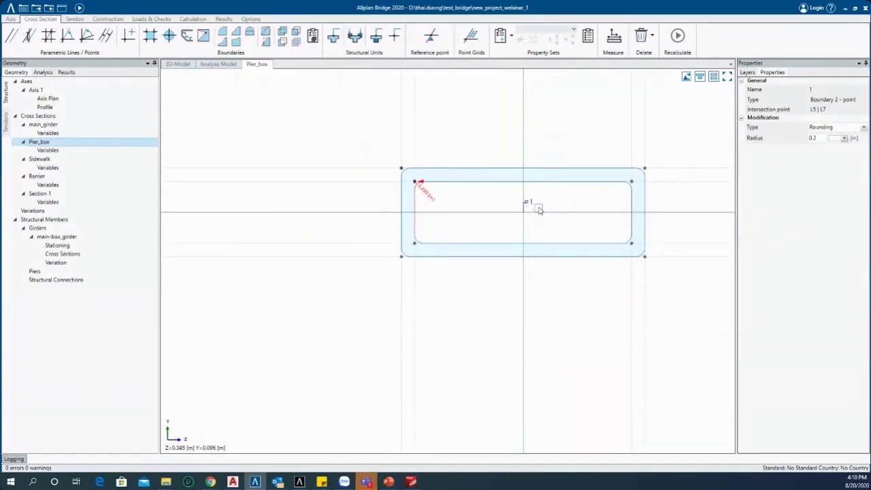
pyautogui.moveTo(528, 200); pyautogui.dragTo(480, 214, button='middle')
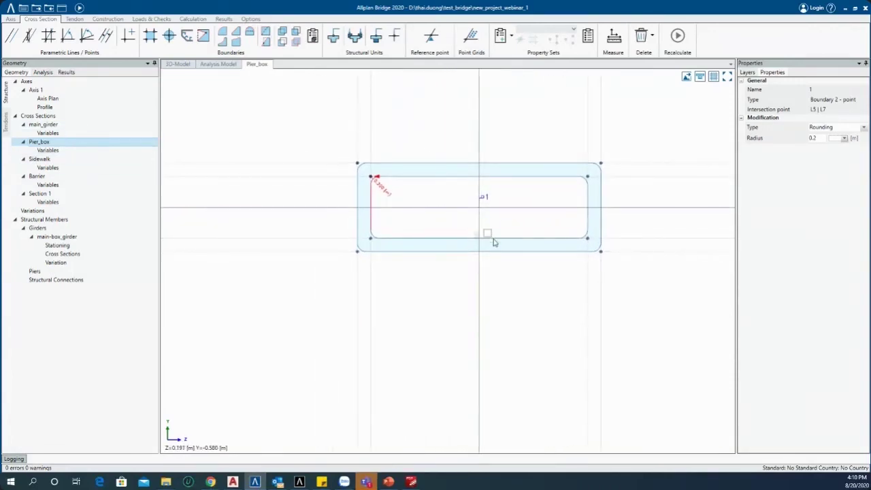
pyautogui.scroll(4, 500, 211)
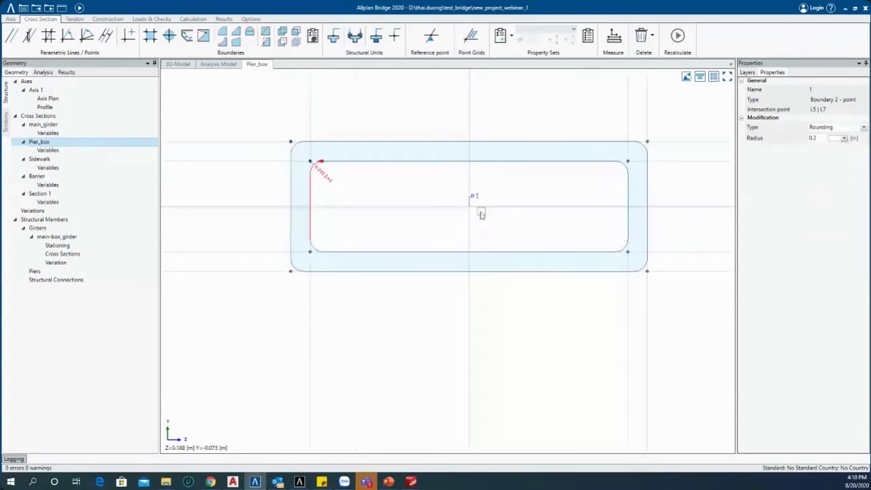
pyautogui.click(435, 39)
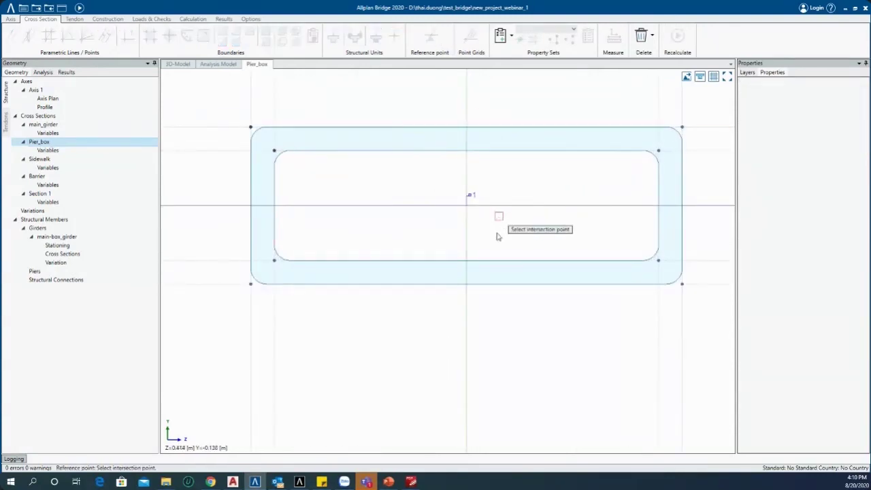
pyautogui.press('Escape')
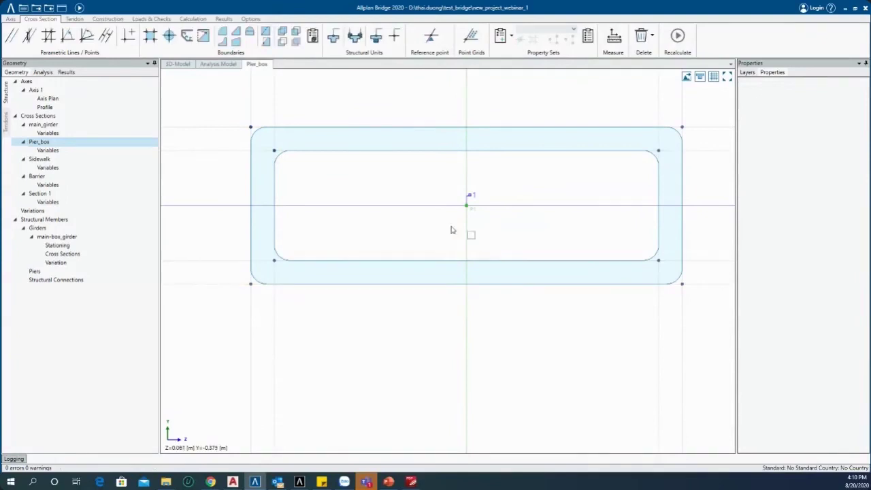
# - Add a reference point to main_girder where the vertical axis meets the bottom slab's lower edge, and select the Piers group
pyautogui.click(48, 126)
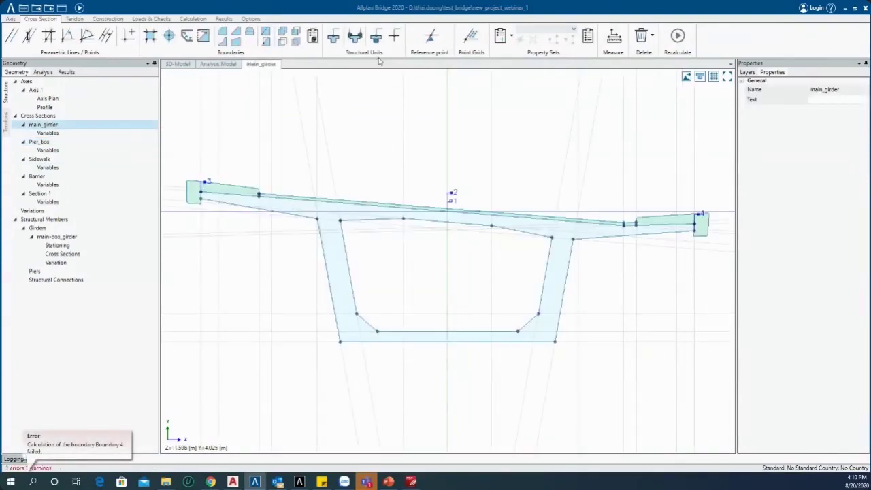
pyautogui.click(428, 34)
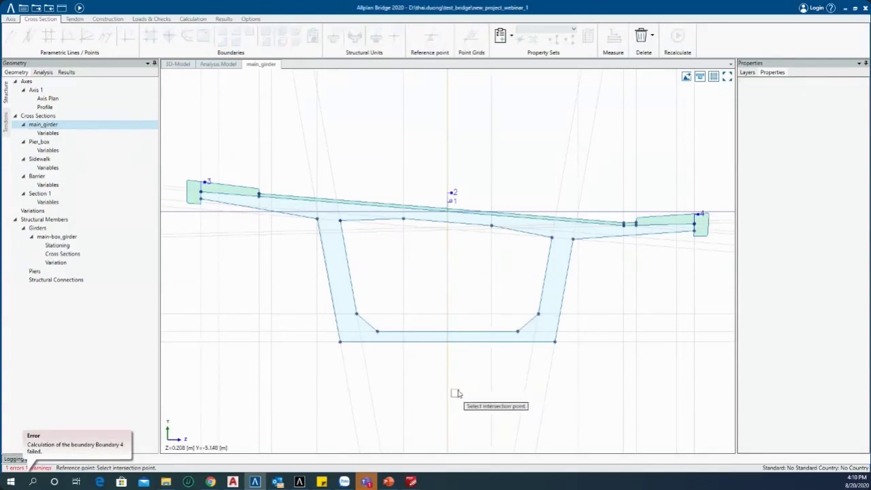
pyautogui.click(449, 344)
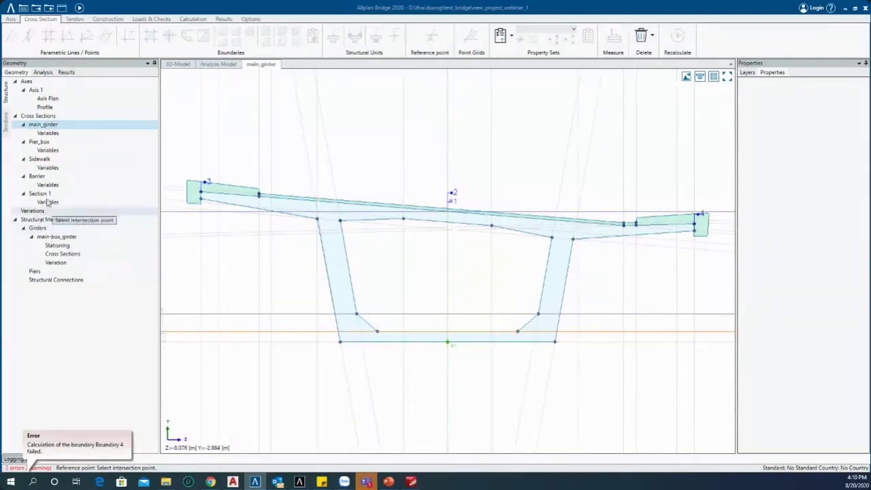
pyautogui.click(81, 237)
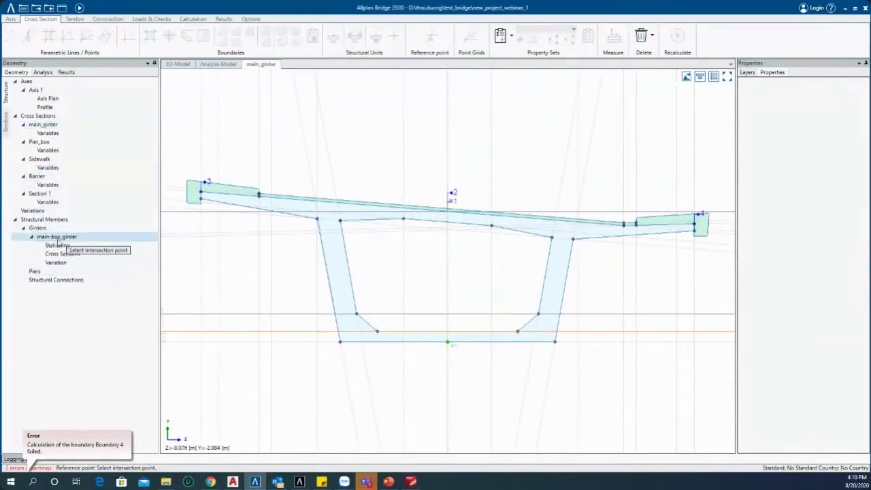
pyautogui.click(42, 271)
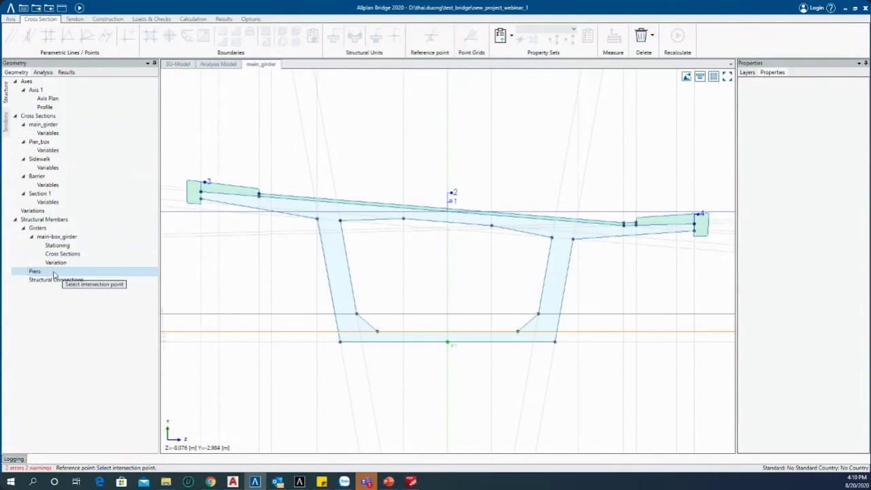
pyautogui.press('Escape')
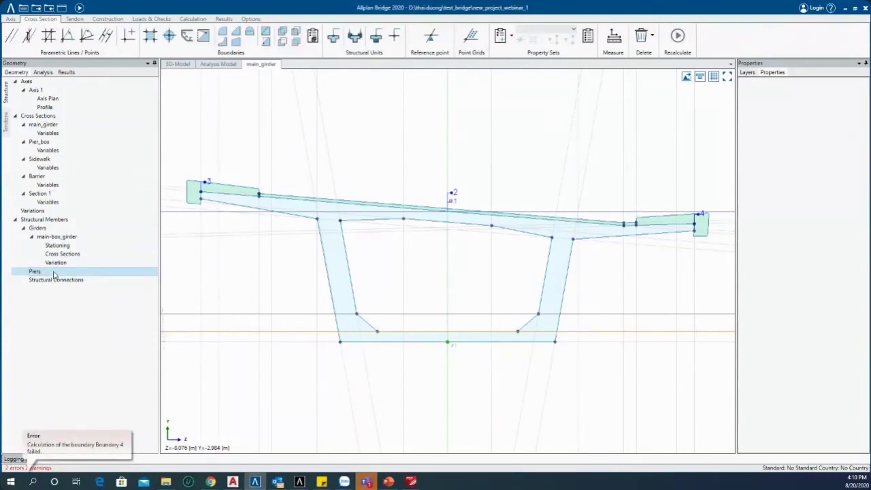
# - Create a new pier in the Piers group and name it Pier 1
pyautogui.rightClick(52, 272)
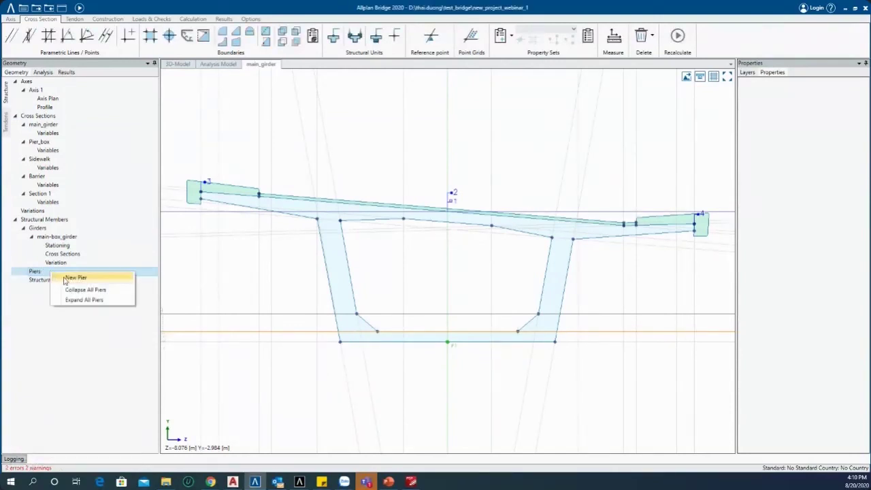
pyautogui.click(73, 278)
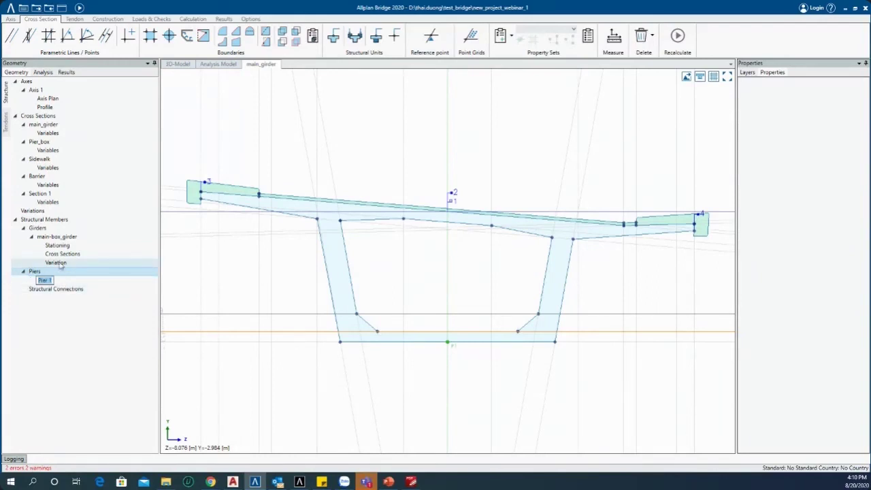
pyautogui.press('Return')
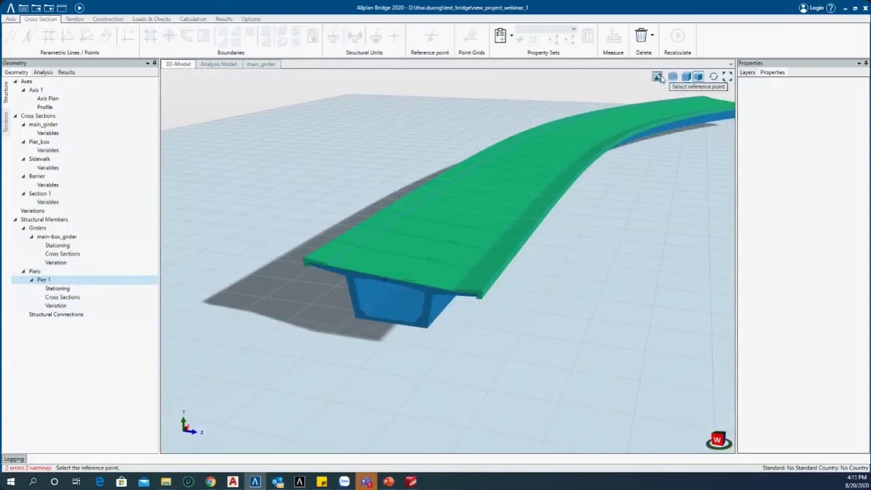
# - Recalculate the model and check the girder's bottom-slab reference points between stations 10 m and 30 m
pyautogui.moveTo(483, 299); pyautogui.dragTo(411, 341, button='middle')
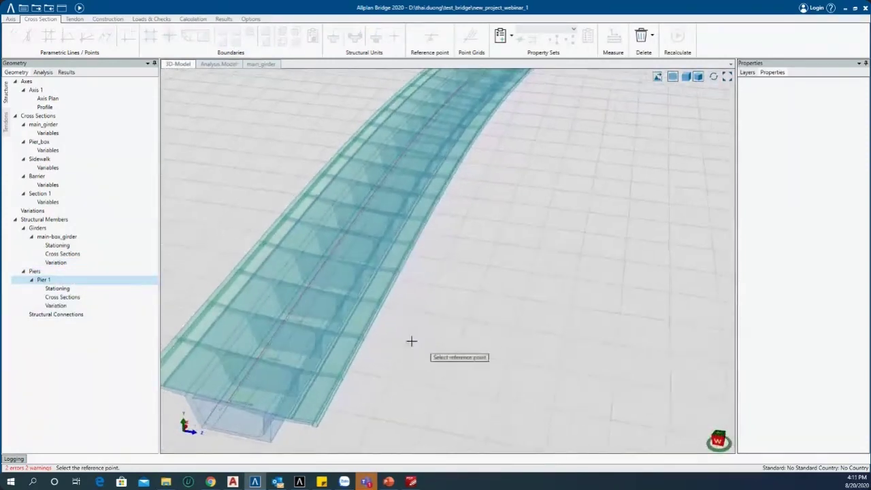
pyautogui.scroll(5, 306, 269)
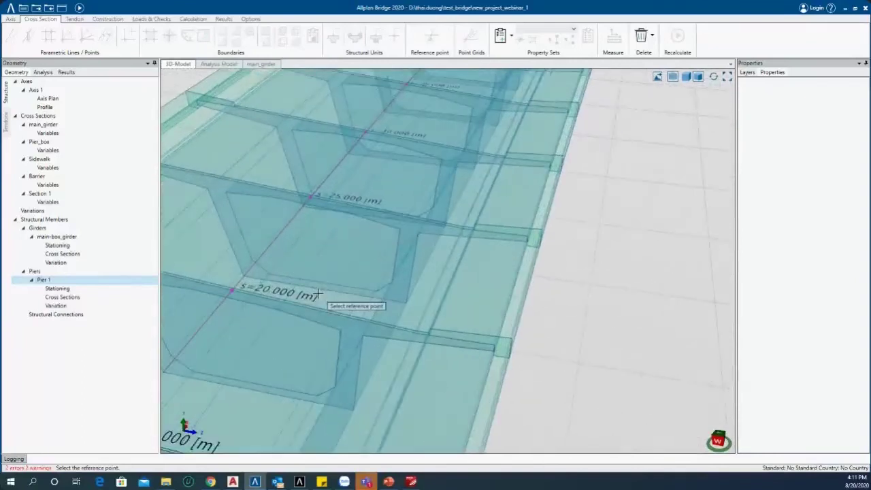
pyautogui.press('Escape')
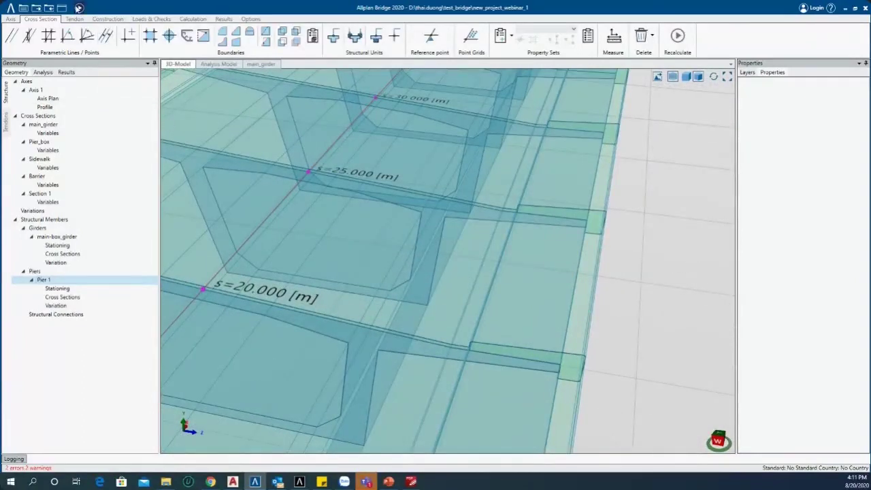
pyautogui.scroll(5, 368, 291)
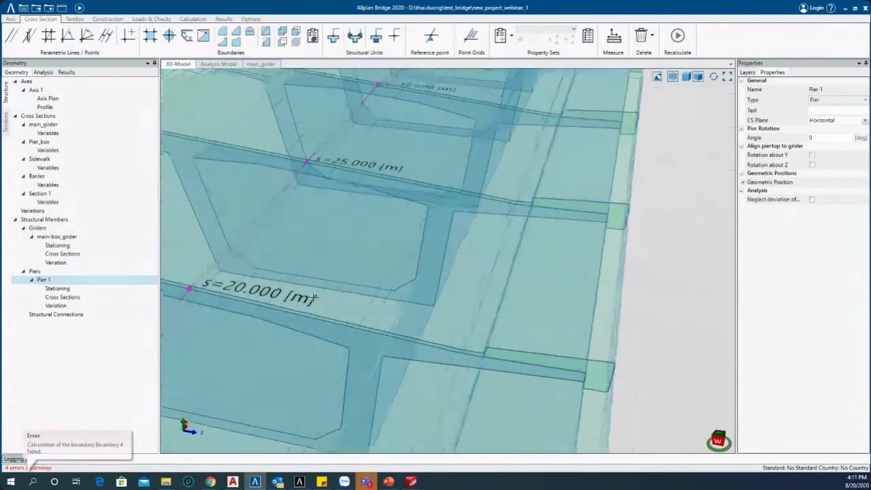
pyautogui.scroll(-3, 325, 280)
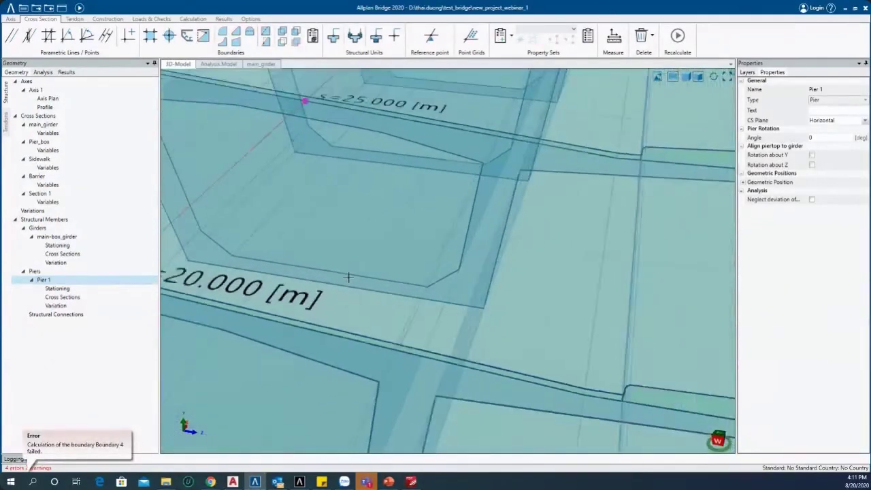
pyautogui.scroll(3, 341, 298)
pyautogui.scroll(-5, 341, 298)
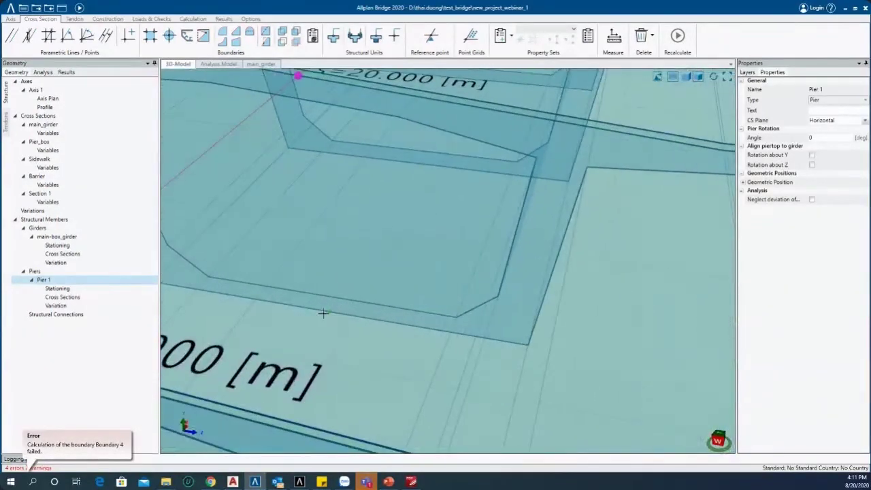
pyautogui.scroll(-6, 326, 329)
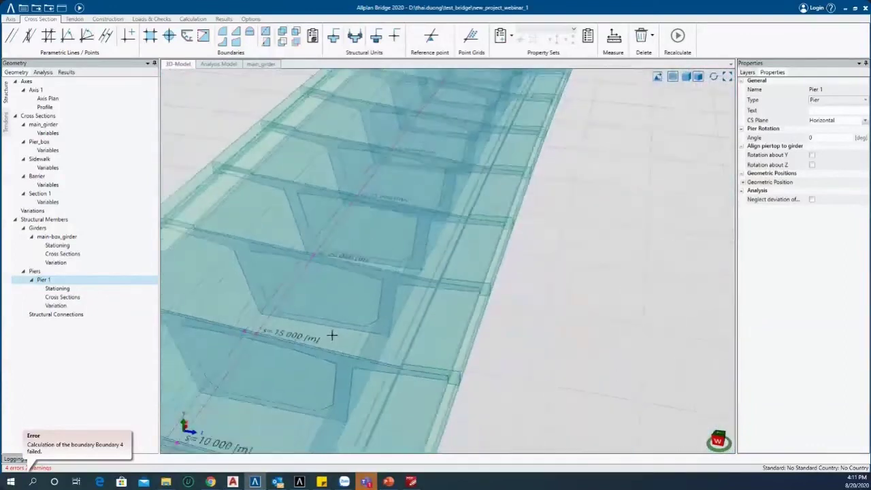
pyautogui.moveTo(552, 320)
pyautogui.mouseDown(button='middle')
pyautogui.moveTo(551, 331)
pyautogui.moveTo(544, 303)
pyautogui.moveTo(564, 243)
pyautogui.moveTo(581, 236)
pyautogui.moveTo(550, 291)
pyautogui.moveTo(526, 313)
pyautogui.moveTo(525, 276)
pyautogui.moveTo(451, 327)
pyautogui.moveTo(497, 314)
pyautogui.moveTo(463, 356)
pyautogui.moveTo(569, 251)
pyautogui.moveTo(435, 272)
pyautogui.mouseUp(button='middle')
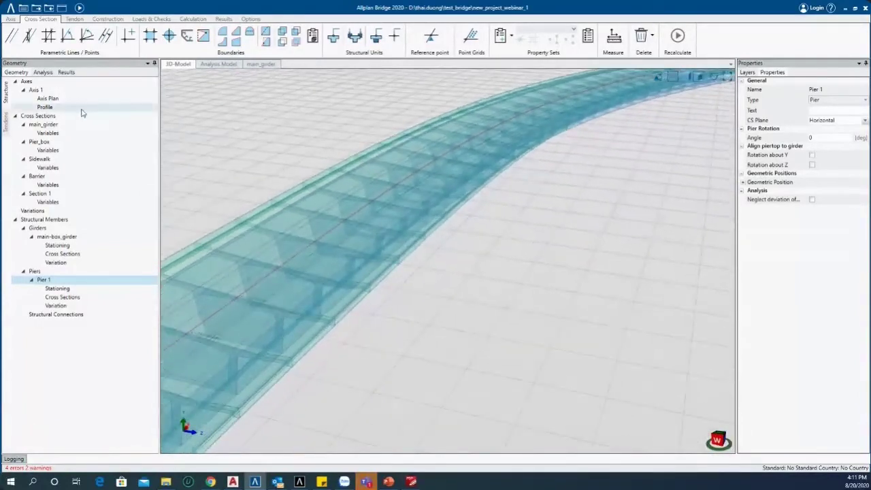
pyautogui.click(58, 289)
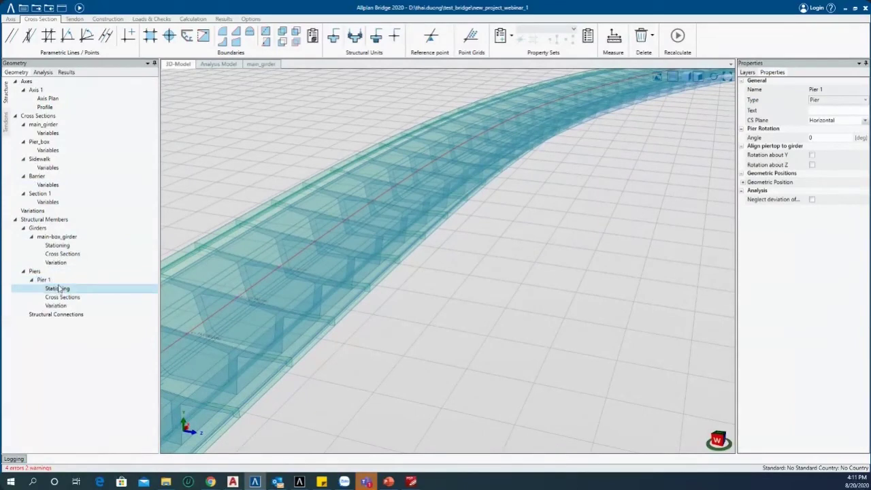
pyautogui.rightClick(68, 295)
pyautogui.click(76, 298)
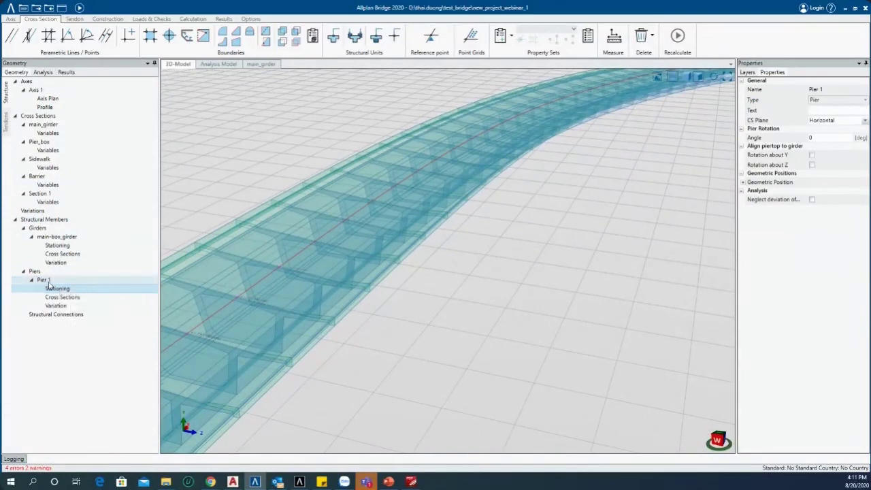
pyautogui.rightClick(59, 289)
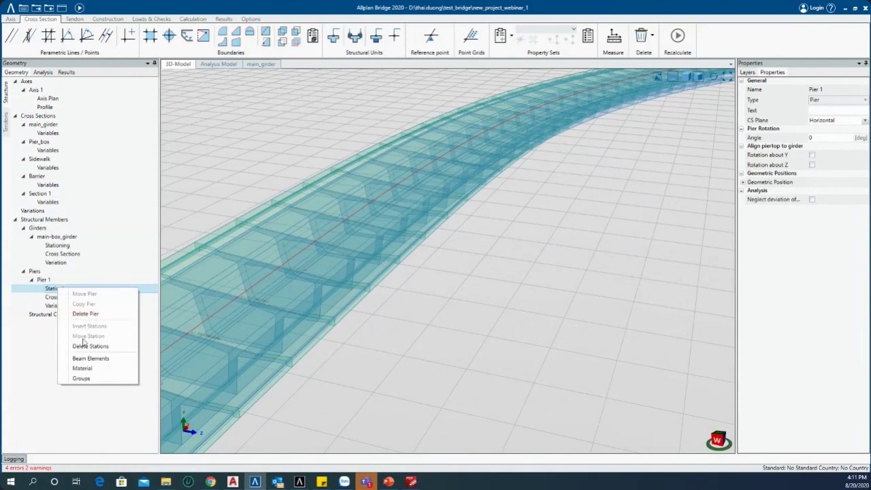
pyautogui.click(53, 282)
# - Start inserting stations for Pier 1, attaching it to the girder's bottom-slab reference point at station 25 m
pyautogui.rightClick(53, 281)
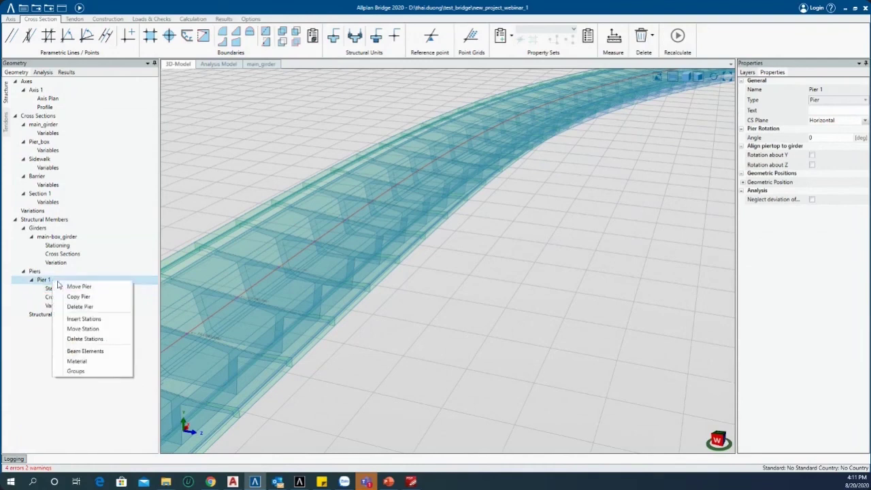
pyautogui.click(89, 318)
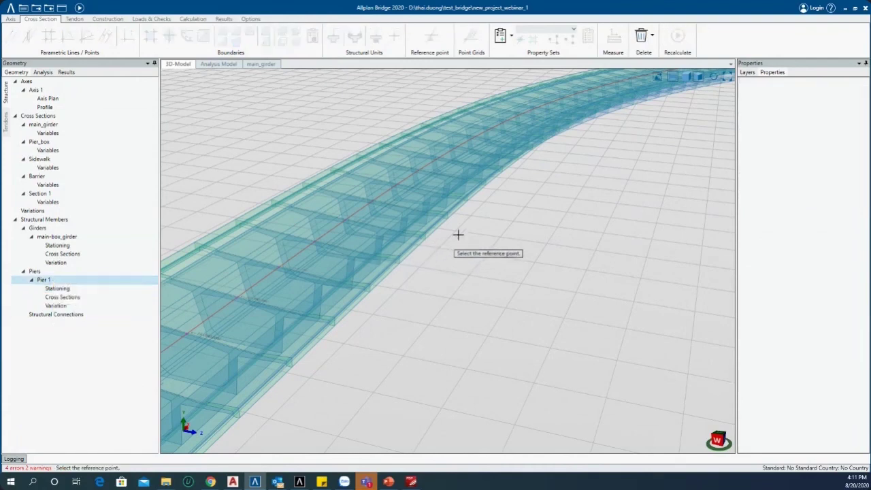
pyautogui.scroll(-6, 458, 235)
pyautogui.scroll(7, 409, 283)
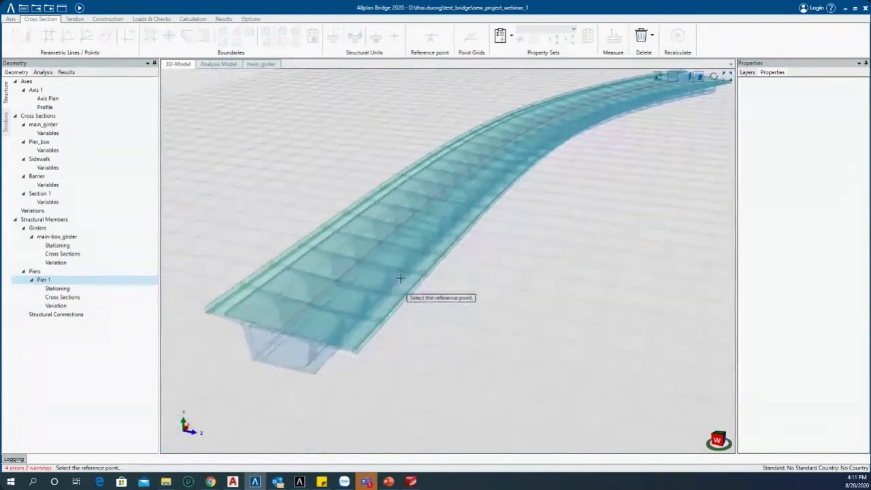
pyautogui.scroll(3, 394, 240)
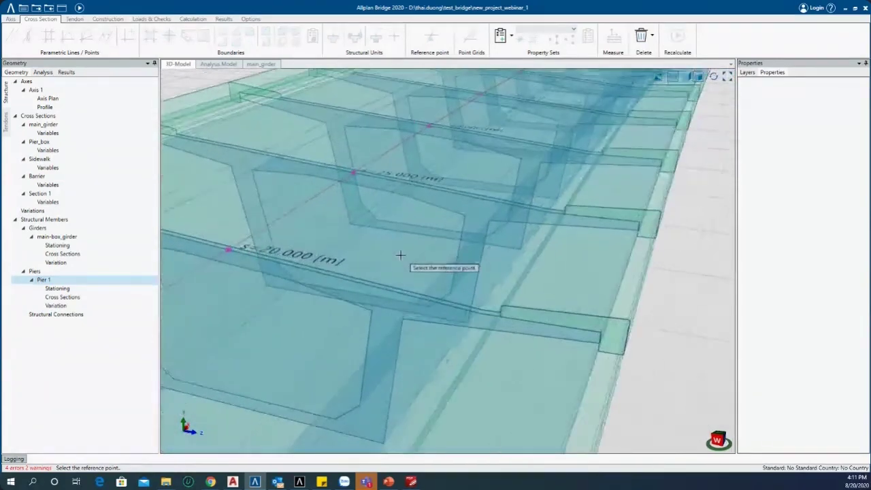
pyautogui.click(348, 312)
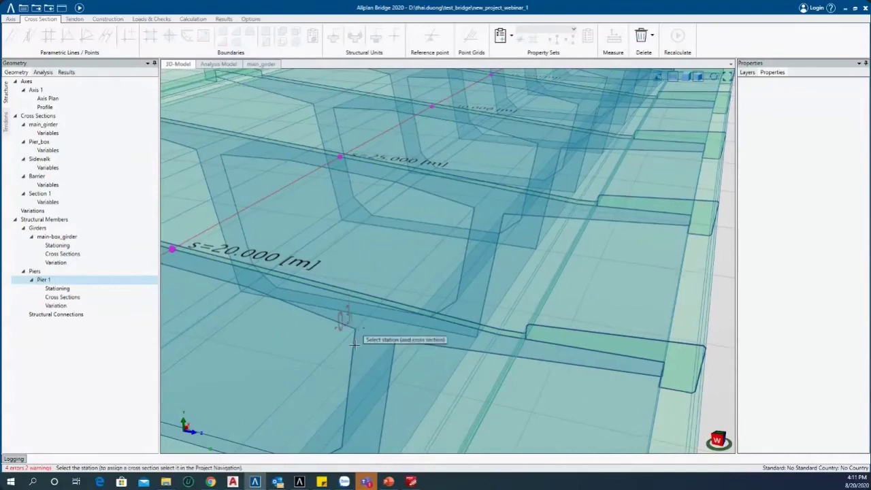
# - Assign the Pier_box cross section to the pier and set its first station at 0 m
pyautogui.scroll(-4, 344, 110)
pyautogui.scroll(-1, 363, 111)
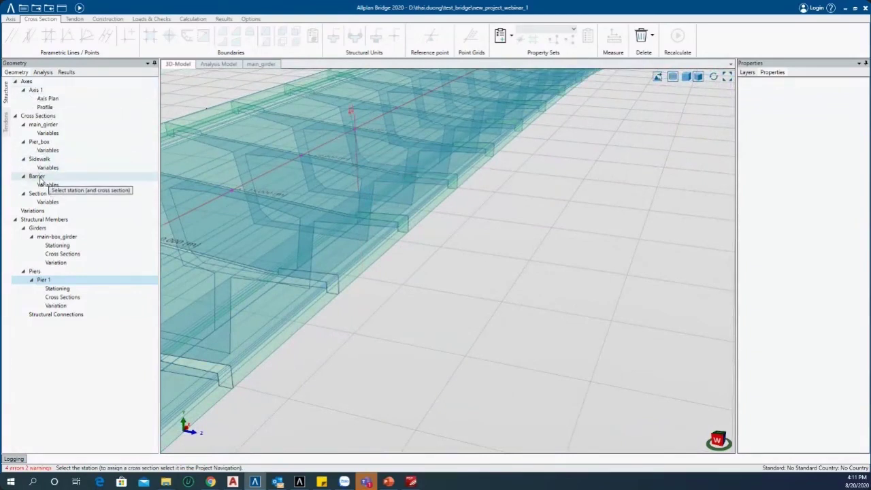
pyautogui.click(46, 143)
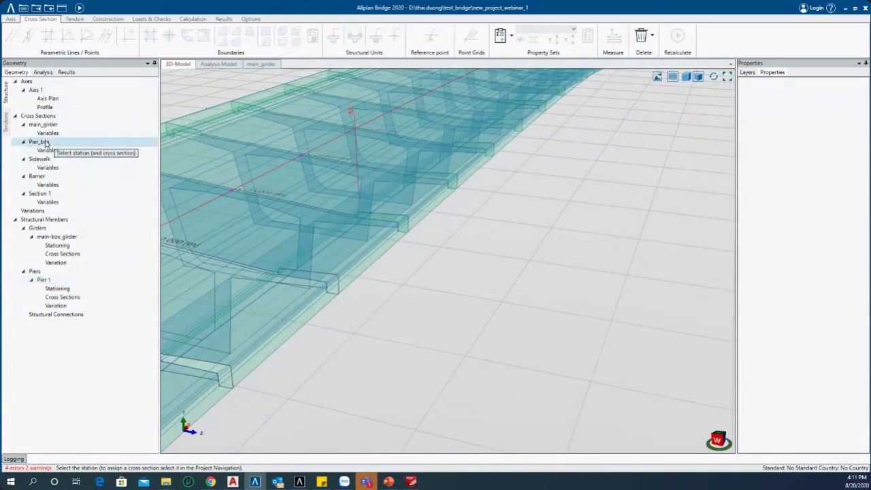
pyautogui.click(410, 338)
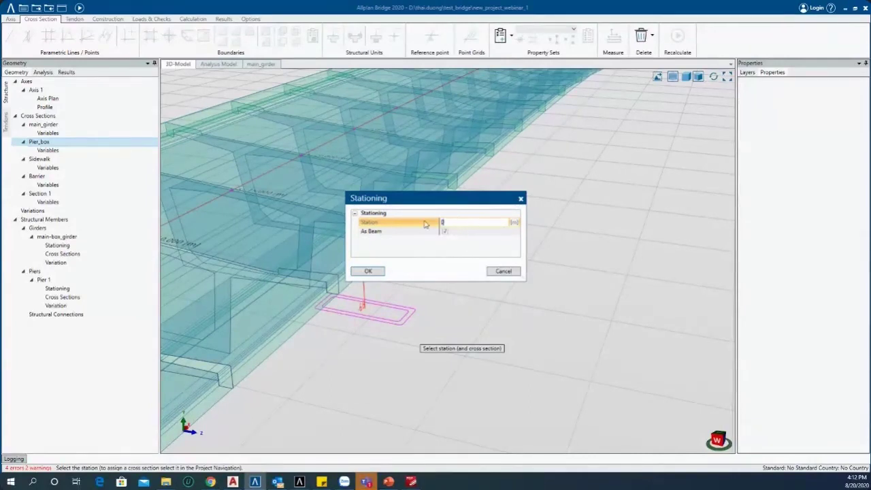
pyautogui.click(376, 271)
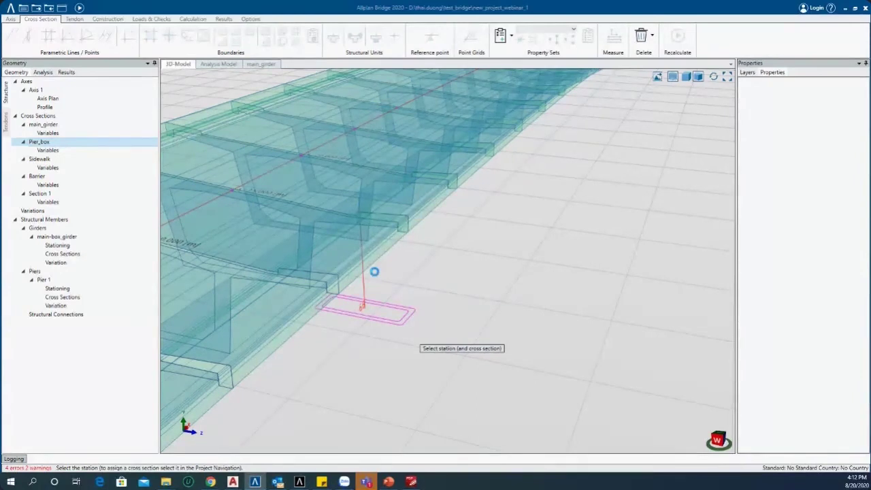
# - Add Pier_box stations to the pier from -5 m to 0 m in 1 m steps and inspect the generated pier
pyautogui.scroll(-3, 383, 253)
pyautogui.scroll(2, 369, 325)
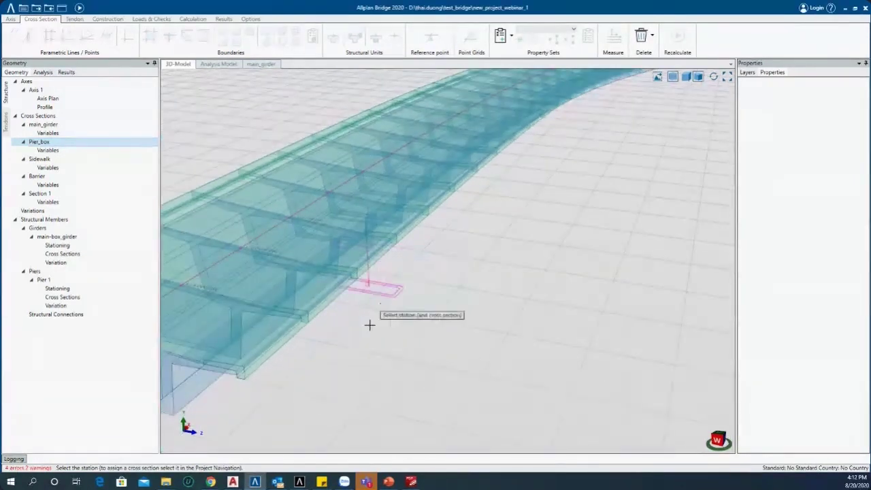
pyautogui.click(374, 346)
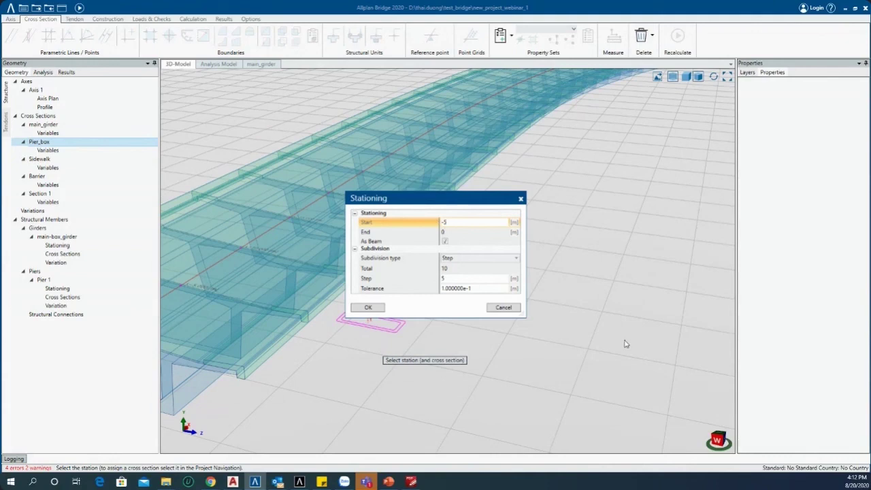
pyautogui.click(407, 284)
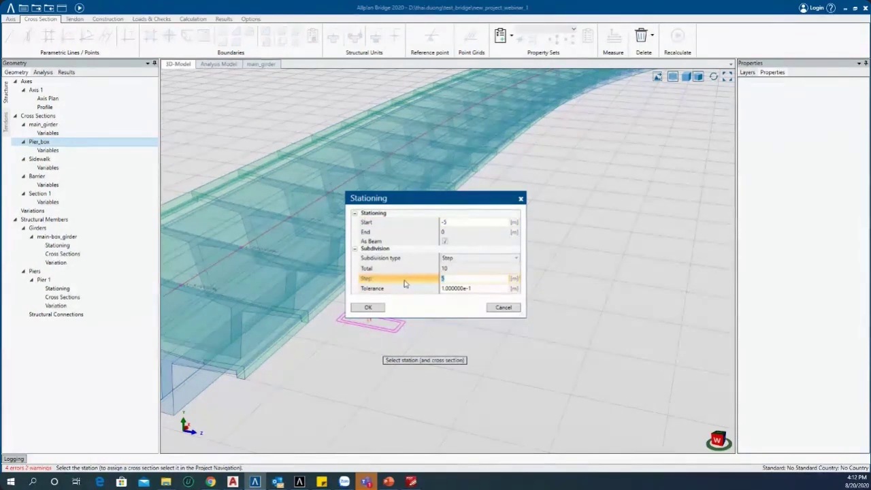
pyautogui.click(370, 308)
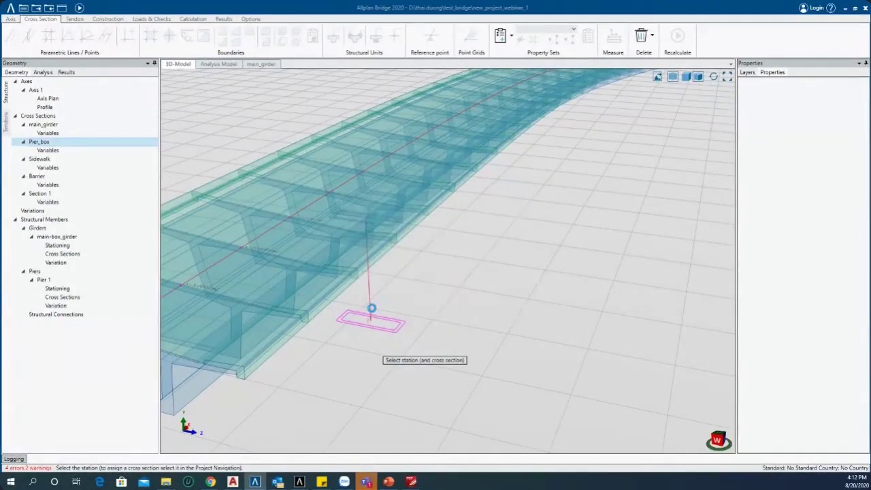
pyautogui.click(379, 314)
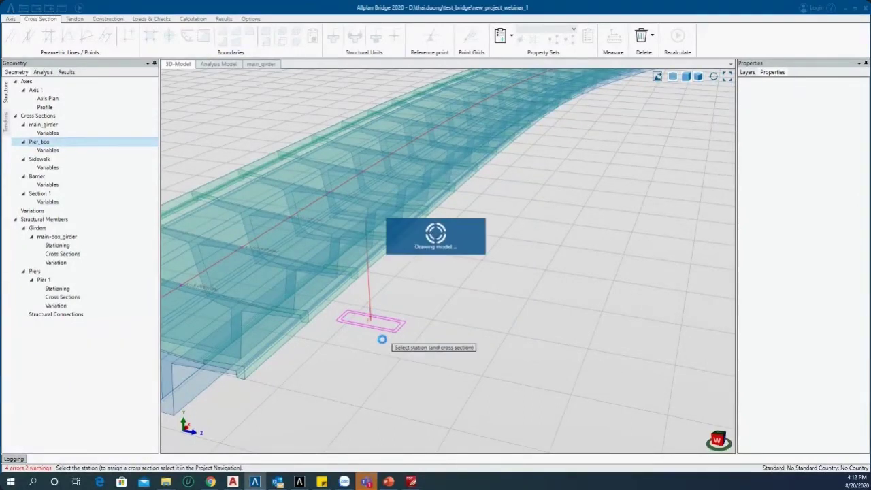
pyautogui.moveTo(357, 298); pyautogui.dragTo(345, 313, button='middle')
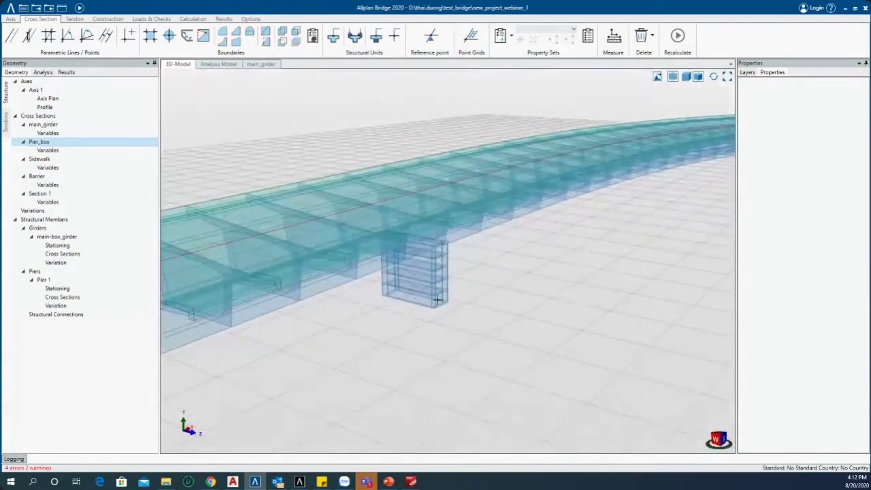
pyautogui.scroll(4, 422, 293)
pyautogui.scroll(2, 429, 307)
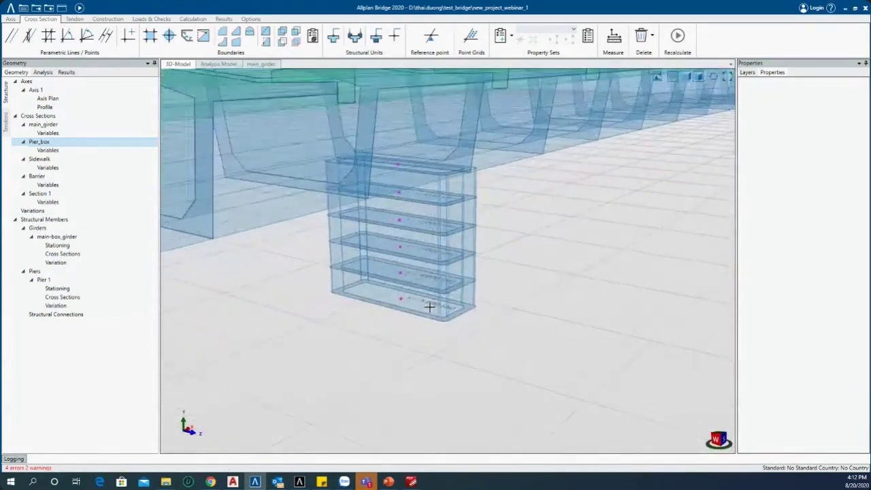
pyautogui.moveTo(391, 307); pyautogui.dragTo(375, 278, button='middle')
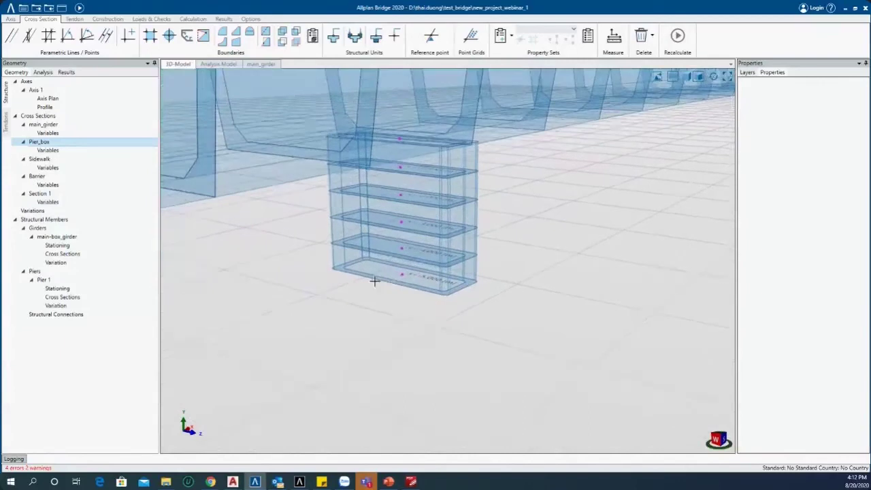
pyautogui.click(55, 288)
pyautogui.rightClick(58, 290)
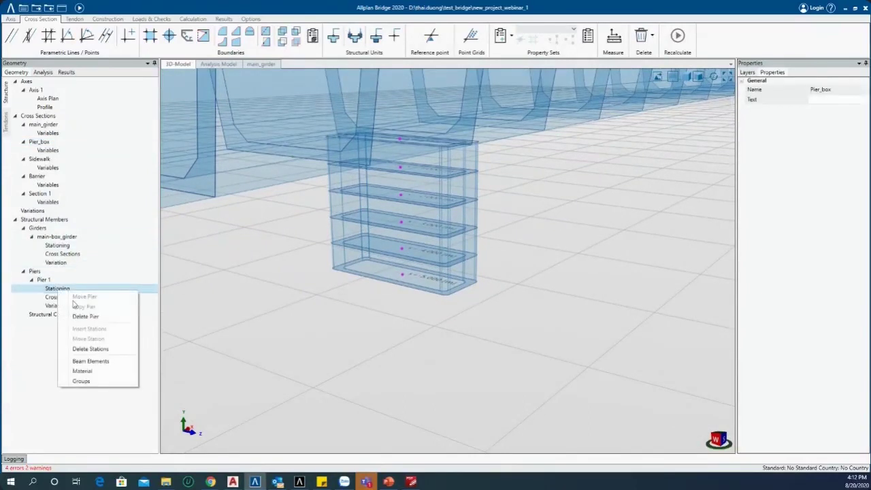
pyautogui.click(59, 296)
# - Extend Pier 1 downward by inserting stations from -15 m to -5 m in 5 m steps
pyautogui.click(44, 280)
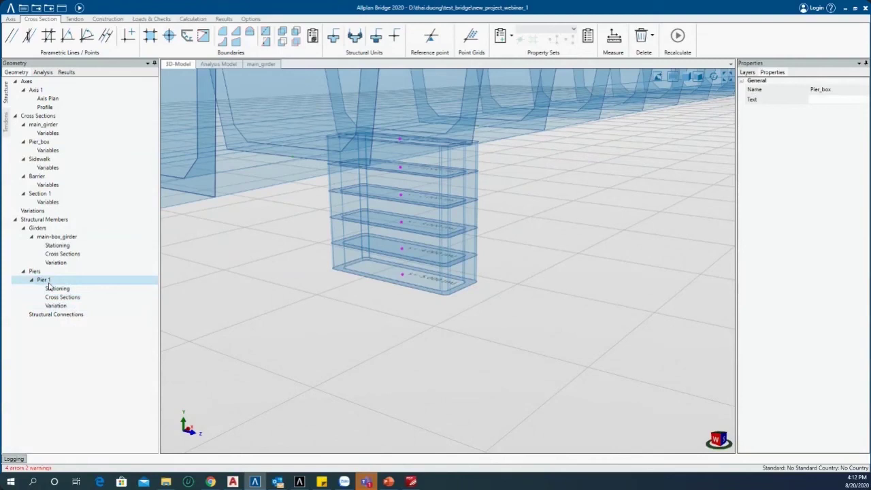
pyautogui.rightClick(50, 282)
pyautogui.click(79, 322)
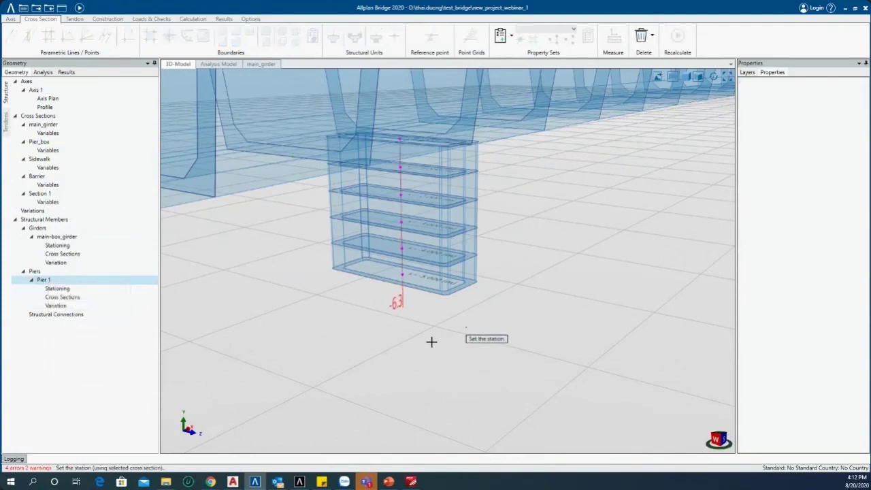
pyautogui.click(407, 365)
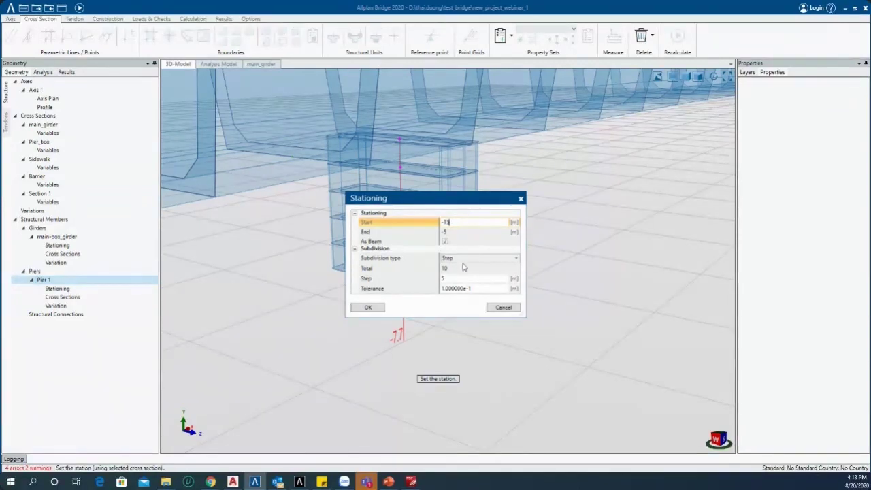
pyautogui.click(367, 307)
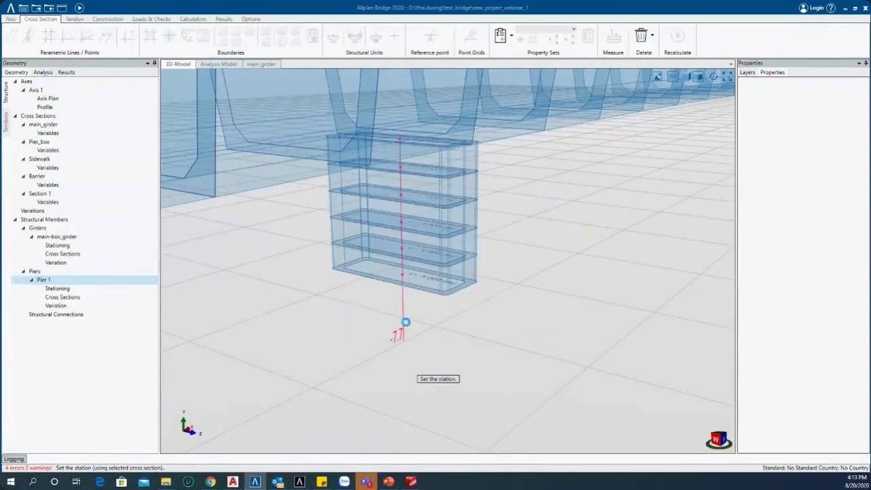
pyautogui.click(411, 326)
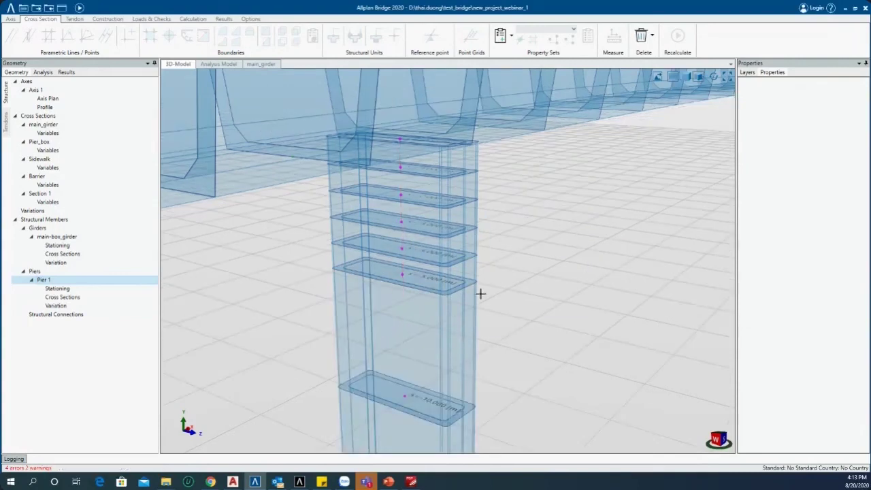
pyautogui.scroll(2, 393, 187)
pyautogui.scroll(-5, 393, 187)
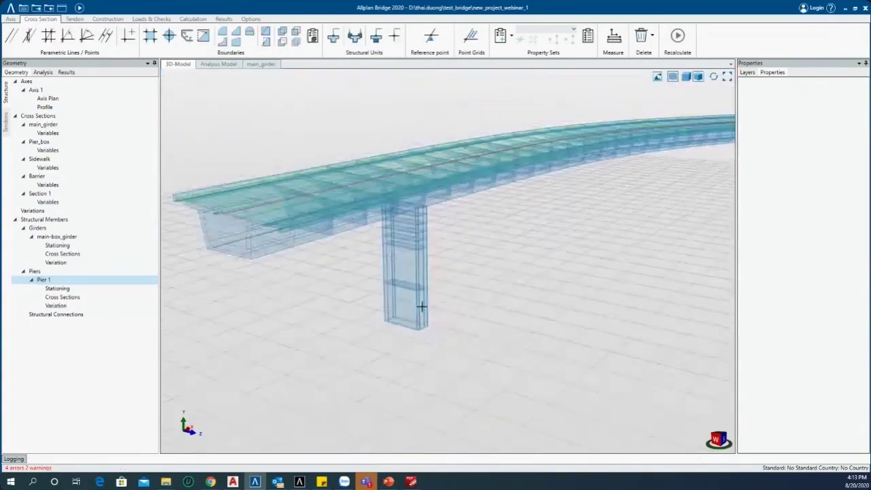
pyautogui.moveTo(304, 354)
pyautogui.keyDown('shift'); pyautogui.mouseDown(button='middle')
pyautogui.moveTo(440, 379)
pyautogui.moveTo(510, 361)
pyautogui.moveTo(350, 356)
pyautogui.moveTo(350, 383)
pyautogui.moveTo(351, 365)
pyautogui.moveTo(358, 400)
pyautogui.moveTo(476, 219)
pyautogui.moveTo(553, 216)
pyautogui.moveTo(510, 365)
pyautogui.moveTo(453, 308)
pyautogui.mouseUp(button='middle'); pyautogui.keyUp('shift')
pyautogui.scroll(5, 510, 365)
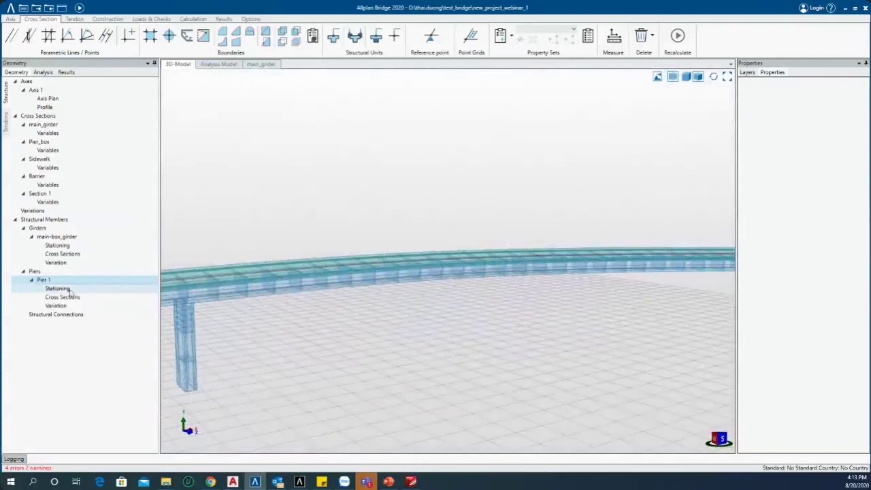
# - Copy Pier 1 to the girder's bottom-slab reference point near station 95 m and name the copy Pier 2
pyautogui.rightClick(36, 274)
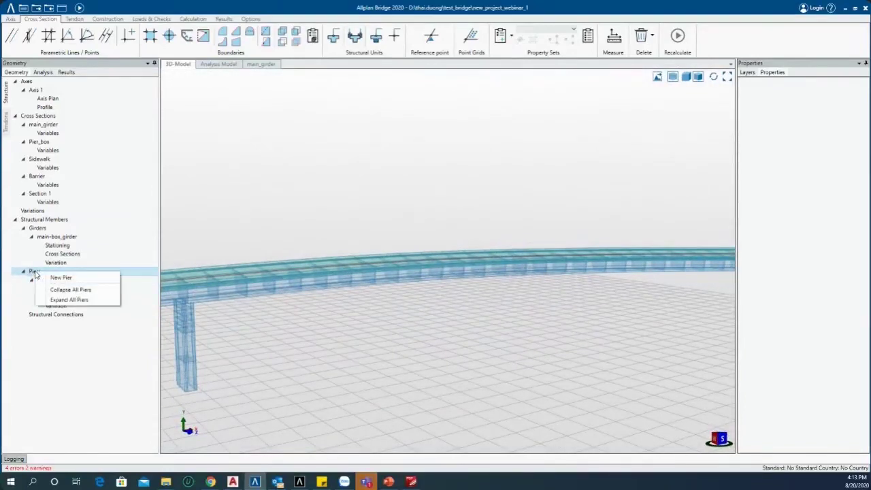
pyautogui.press('Escape')
pyautogui.click(42, 280)
pyautogui.rightClick(48, 282)
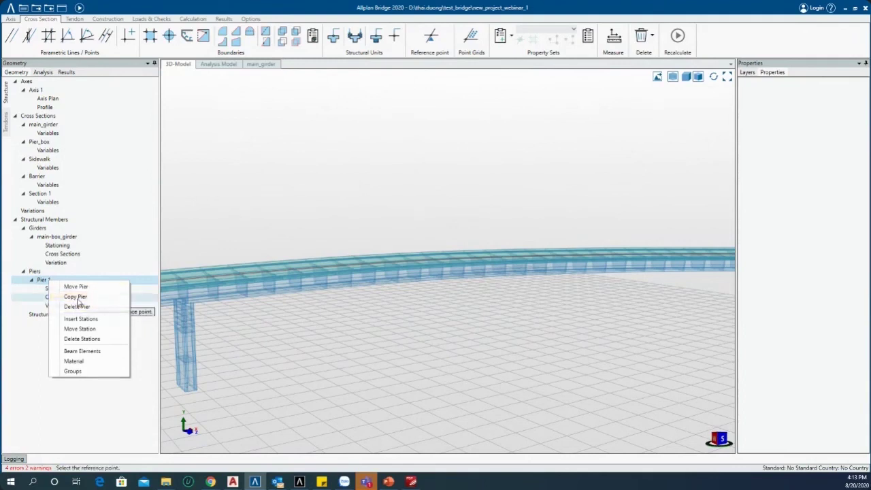
pyautogui.click(75, 297)
pyautogui.moveTo(483, 300); pyautogui.dragTo(597, 243, button='middle')
pyautogui.scroll(10, 597, 244)
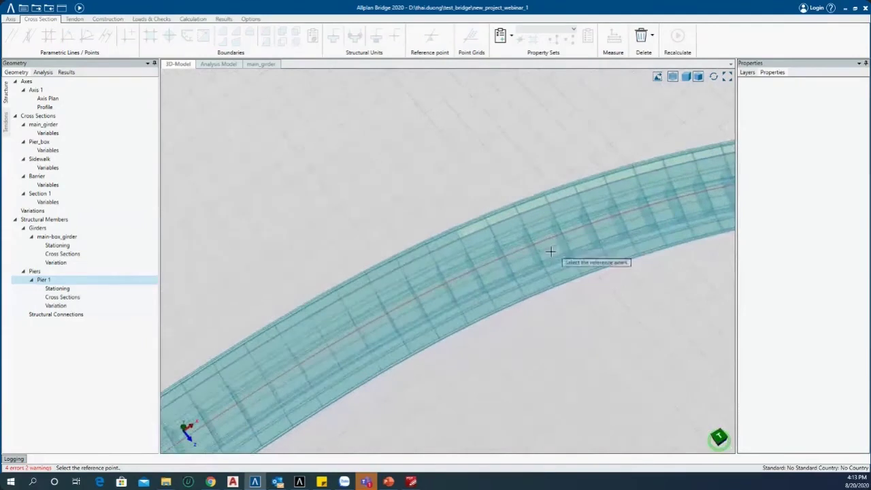
pyautogui.scroll(3, 519, 259)
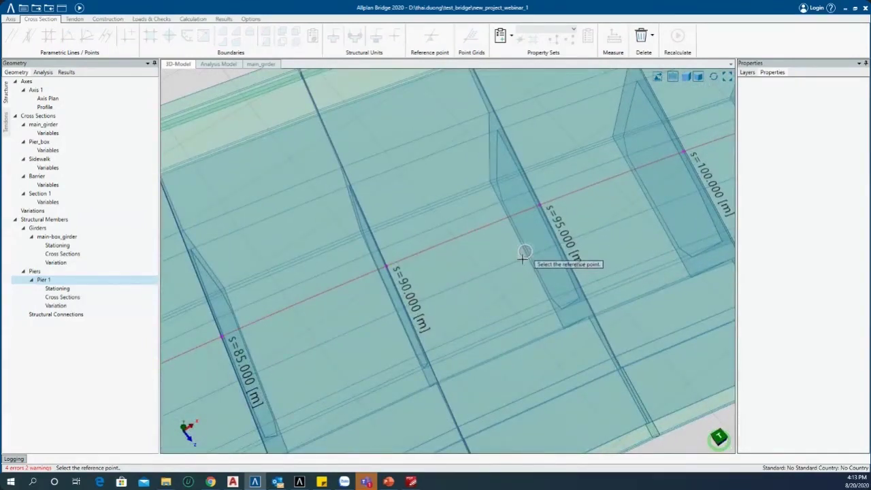
pyautogui.click(523, 254)
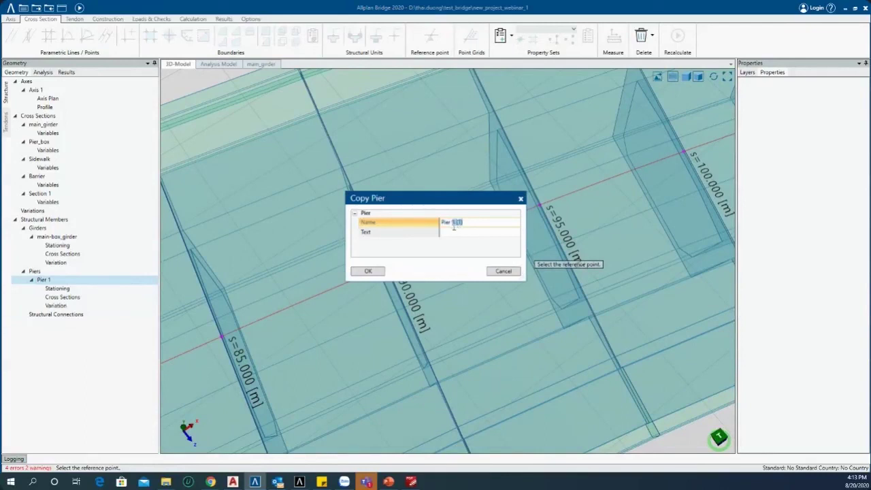
pyautogui.click(382, 271)
pyautogui.click(486, 231)
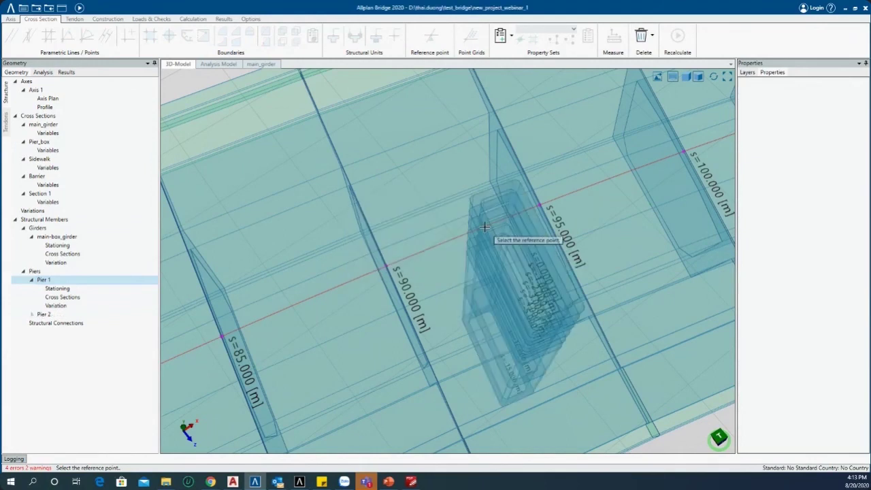
# - Display the bridge model as shaded solids and view both piers beneath the curved girder
pyautogui.scroll(-5, 489, 231)
pyautogui.scroll(-3, 501, 236)
pyautogui.moveTo(490, 315); pyautogui.dragTo(572, 216, button='middle')
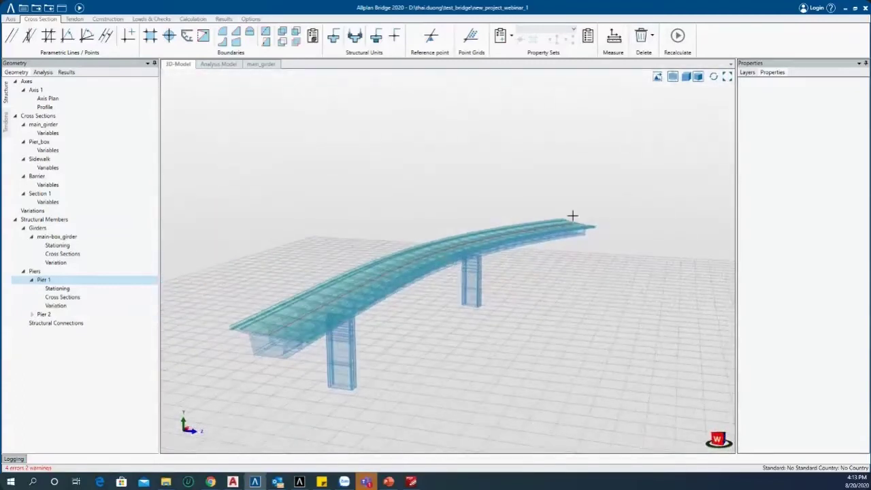
pyautogui.moveTo(509, 347); pyautogui.dragTo(578, 293, button='middle')
pyautogui.click(672, 77)
pyautogui.moveTo(488, 334)
pyautogui.mouseDown(button='middle')
pyautogui.moveTo(511, 295)
pyautogui.moveTo(505, 325)
pyautogui.moveTo(565, 297)
pyautogui.moveTo(516, 320)
pyautogui.moveTo(398, 303)
pyautogui.moveTo(394, 288)
pyautogui.moveTo(472, 298)
pyautogui.moveTo(451, 318)
pyautogui.moveTo(408, 310)
pyautogui.mouseUp(button='middle')
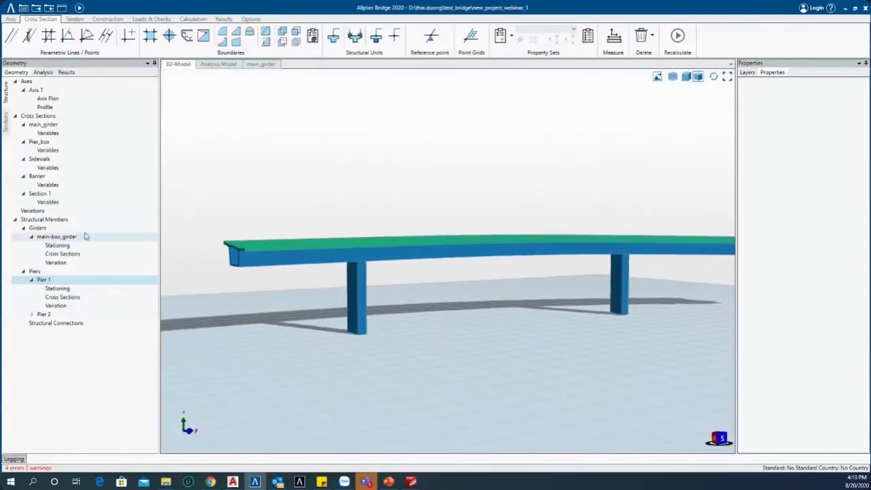
# - Examine the pier shapes beneath the girder and review the options for creating variations
pyautogui.click(32, 211)
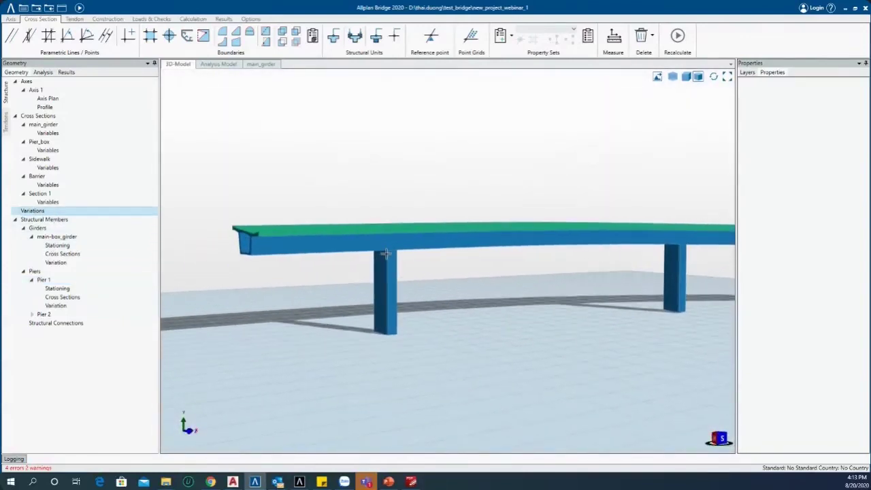
pyautogui.moveTo(350, 274)
pyautogui.mouseDown(button='middle')
pyautogui.moveTo(396, 272)
pyautogui.moveTo(354, 269)
pyautogui.mouseUp(button='middle')
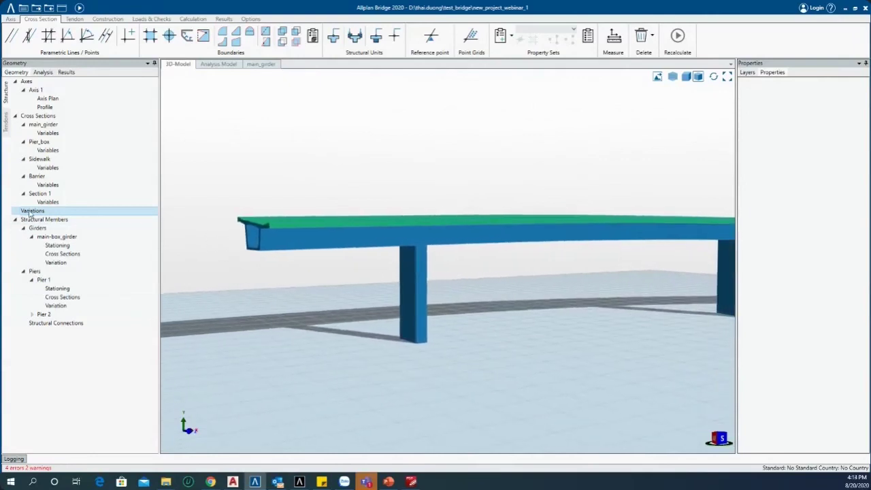
pyautogui.moveTo(423, 277); pyautogui.dragTo(260, 267, button='middle')
pyautogui.moveTo(504, 299); pyautogui.dragTo(344, 260, button='middle')
pyautogui.moveTo(377, 237); pyautogui.dragTo(252, 287, button='middle')
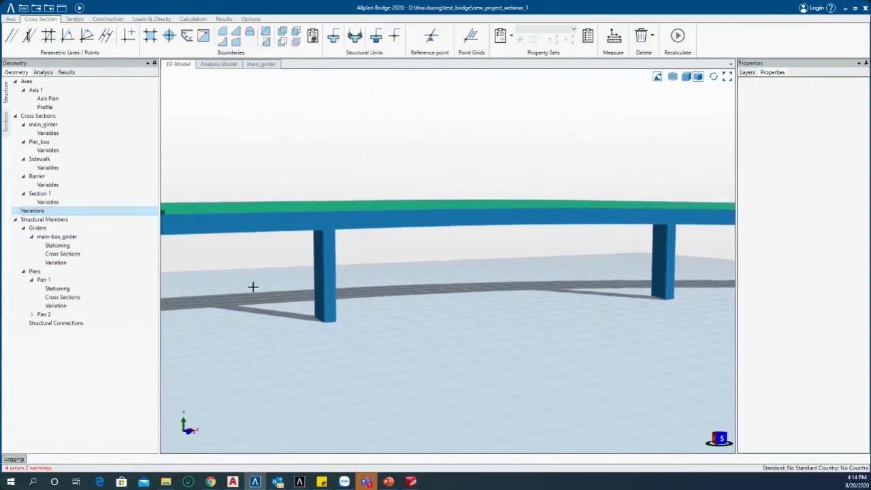
pyautogui.rightClick(49, 214)
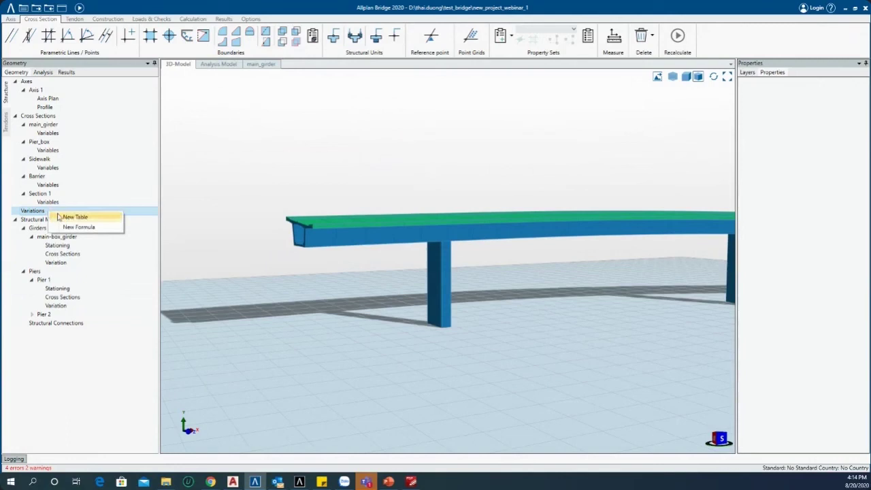
pyautogui.click(42, 206)
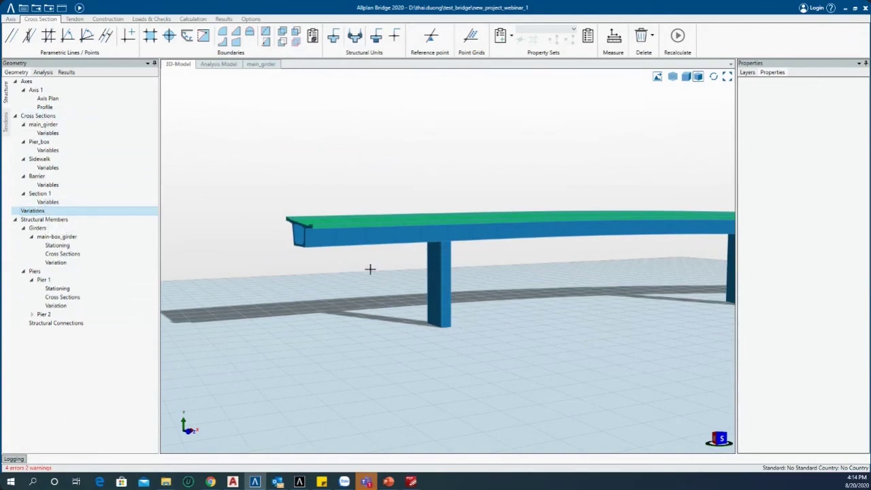
pyautogui.moveTo(432, 292)
pyautogui.mouseDown(button='middle')
pyautogui.moveTo(453, 268)
pyautogui.moveTo(570, 274)
pyautogui.moveTo(537, 276)
pyautogui.mouseUp(button='middle')
pyautogui.moveTo(447, 278); pyautogui.dragTo(49, 248, button='middle')
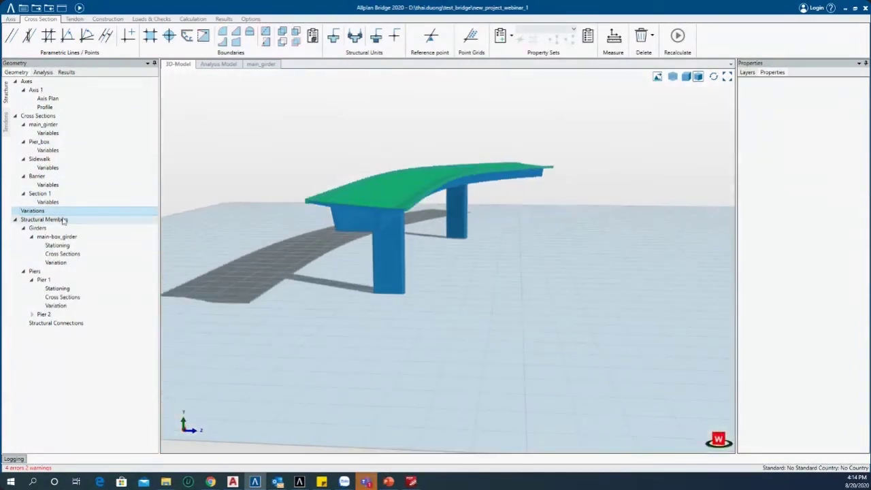
# - Open the Pier_box cross section and inspect the distances of the outer and inner vertical lines on its left side
pyautogui.click(49, 126)
pyautogui.click(54, 143)
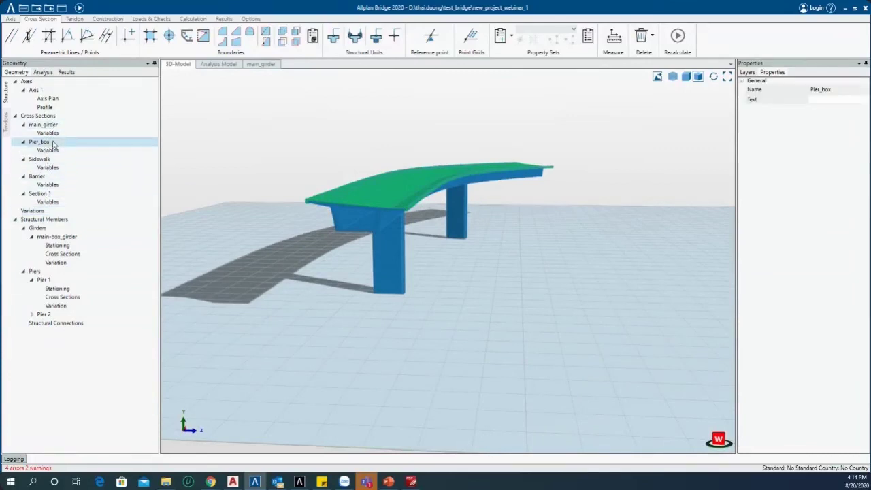
pyautogui.doubleClick(54, 143)
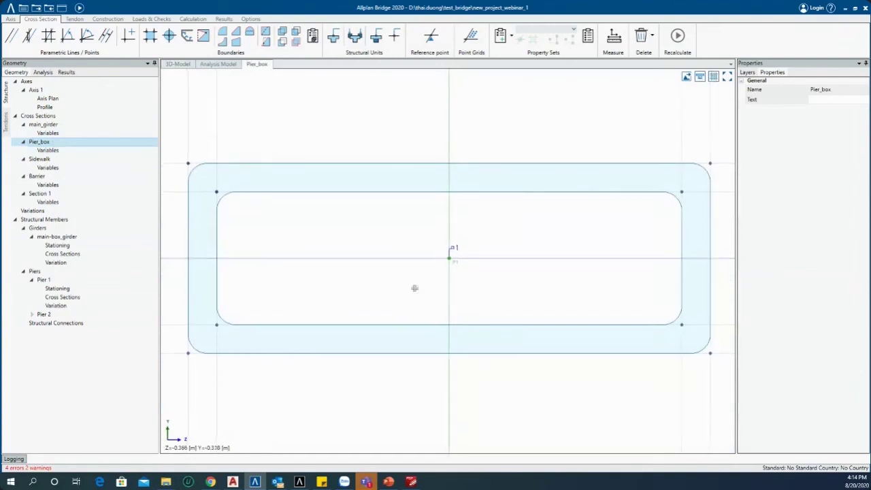
pyautogui.scroll(-2, 414, 288)
pyautogui.click(258, 171)
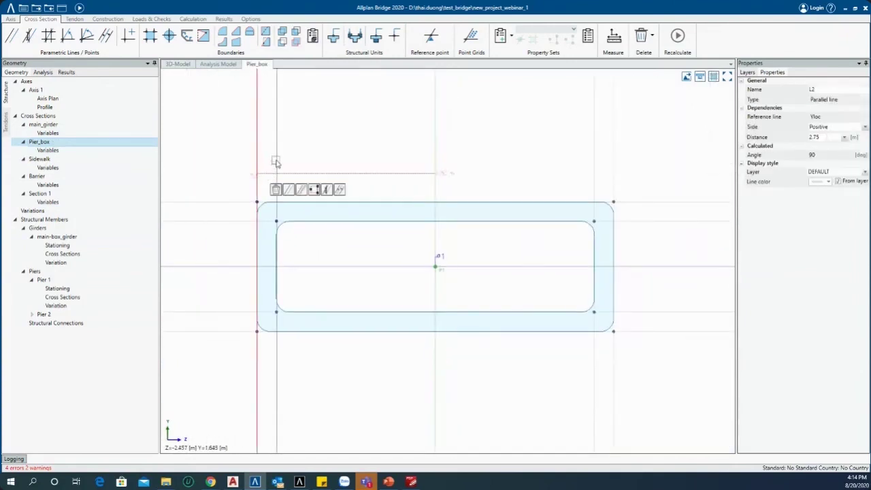
pyautogui.click(276, 165)
pyautogui.click(255, 159)
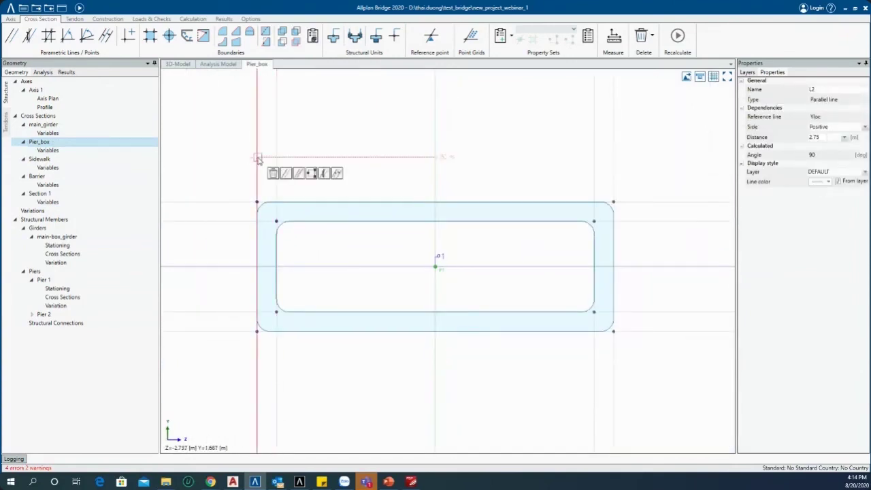
pyautogui.click(276, 158)
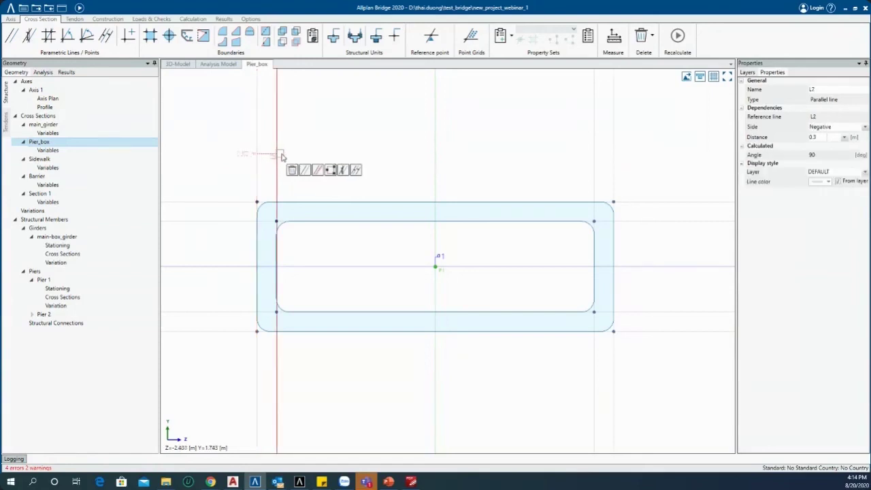
pyautogui.click(256, 146)
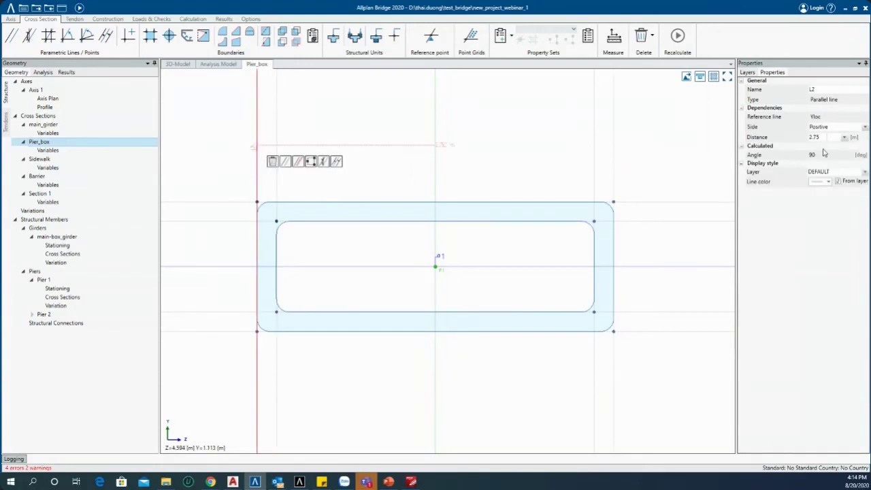
# - Create a length variable named b_pier in the Pier_box cross section with a value of 2.75 m
pyautogui.rightClick(48, 142)
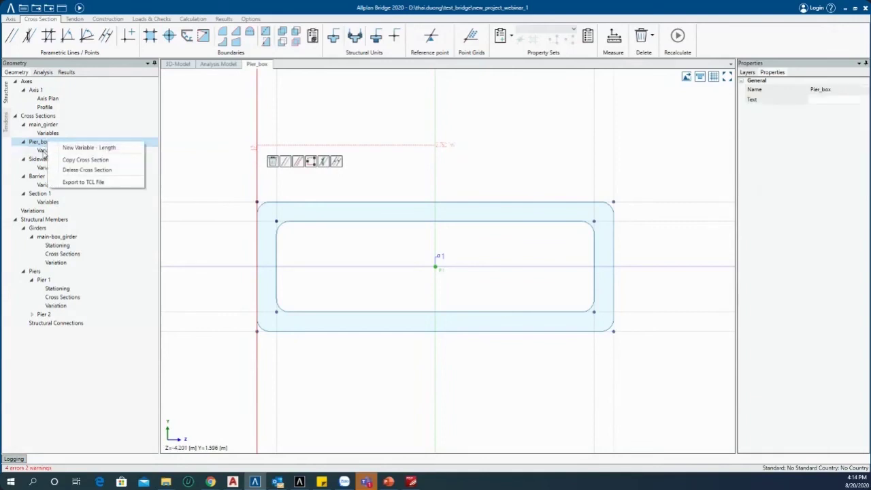
pyautogui.click(71, 157)
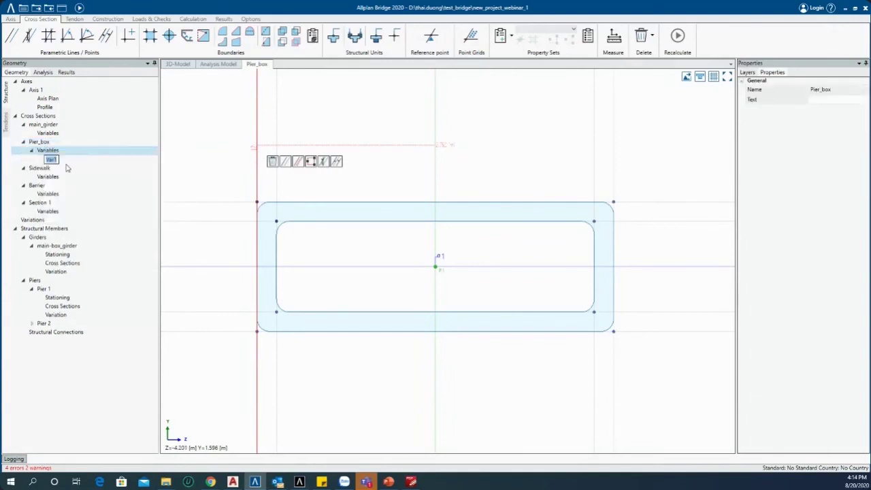
pyautogui.write('H')
pyautogui.write('_pier')
pyautogui.press('Return')
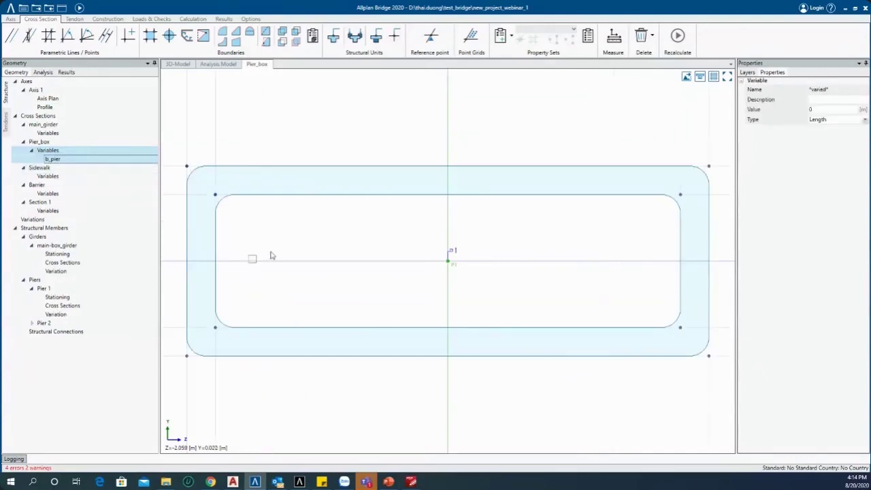
pyautogui.click(832, 110)
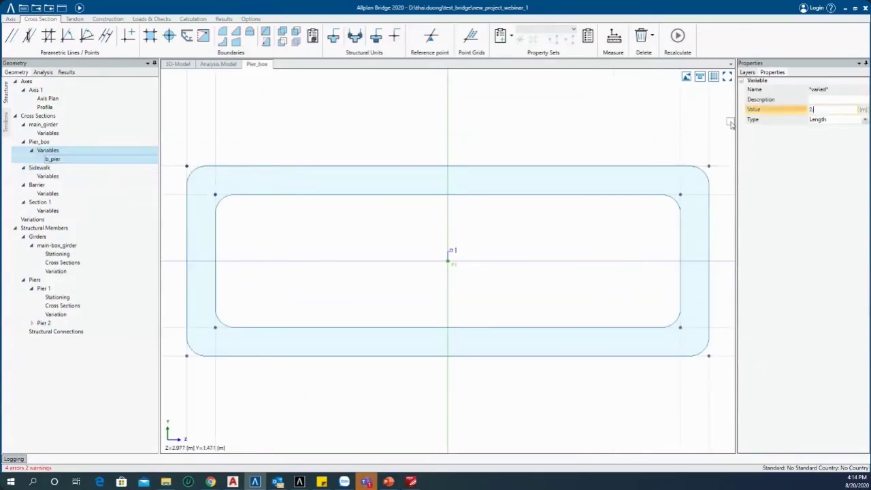
pyautogui.press('Tab')
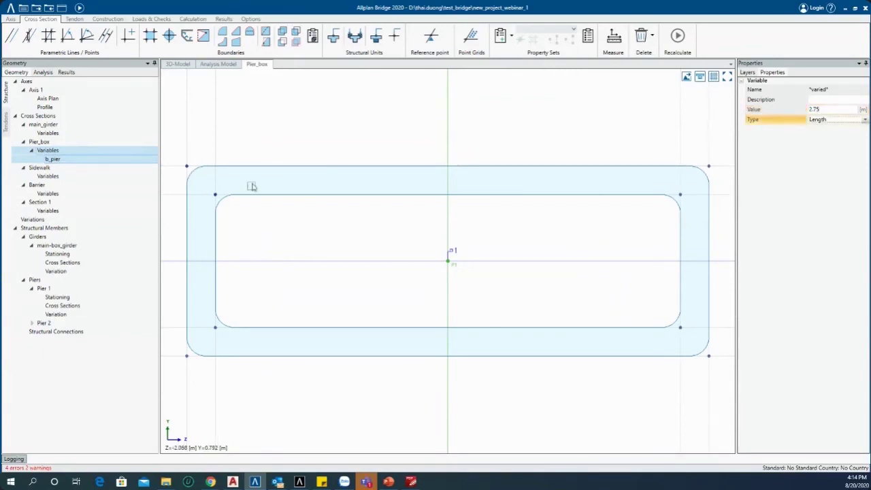
# - Assign the variable b_pier to the distance of Pier_box's left outer parallel line L2
pyautogui.click(186, 126)
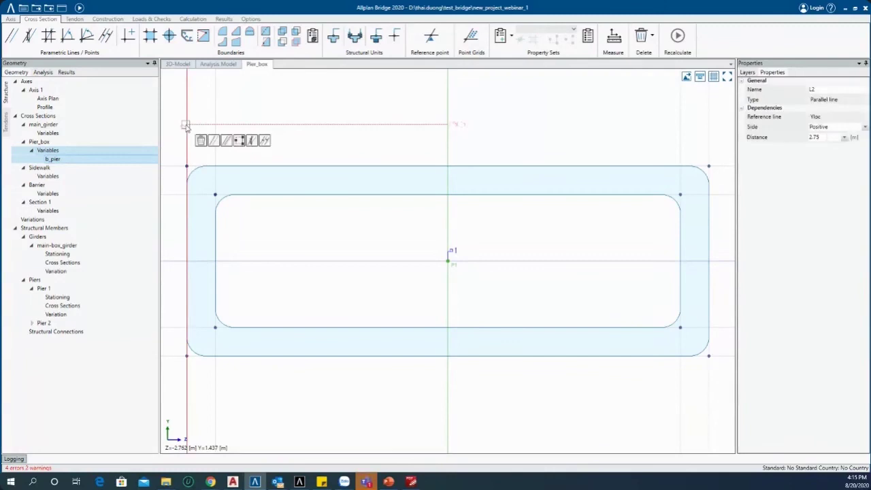
pyautogui.click(844, 137)
pyautogui.click(836, 157)
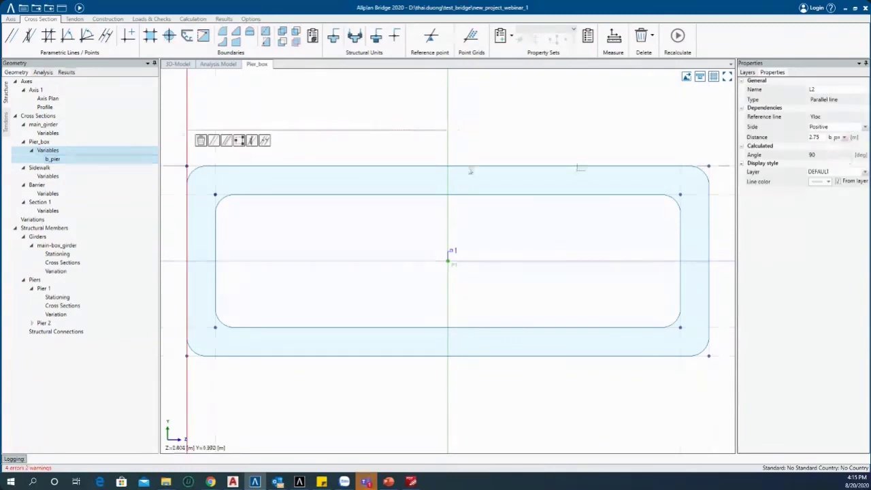
pyautogui.scroll(-2, 425, 161)
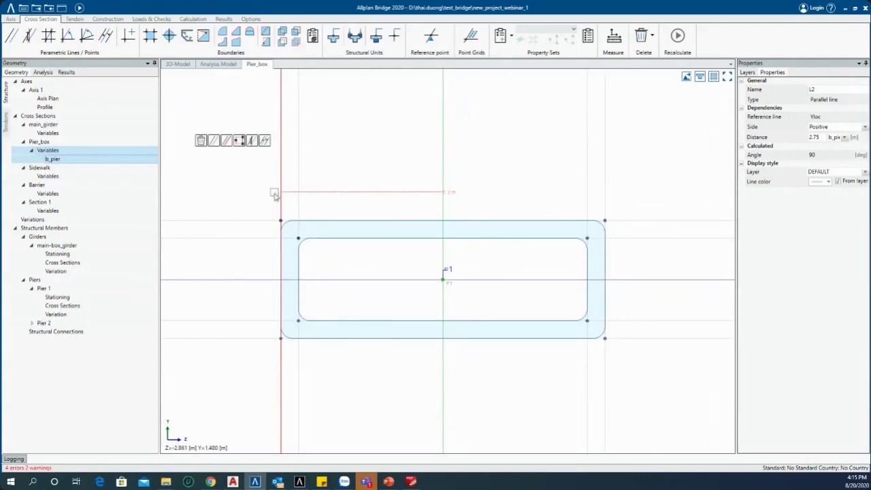
# - Assign the variable b_pier to the distance of Pier_box's right outer parallel line L1
pyautogui.scroll(2, 338, 200)
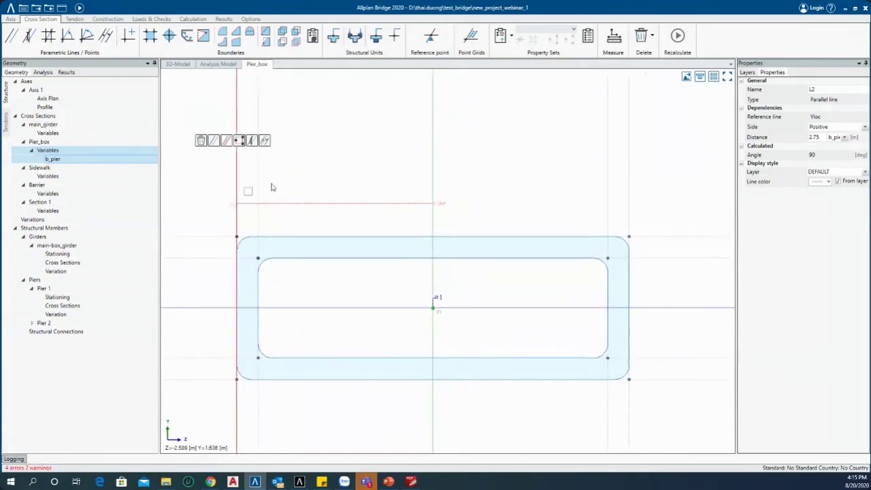
pyautogui.moveTo(465, 187); pyautogui.dragTo(484, 210, button='middle')
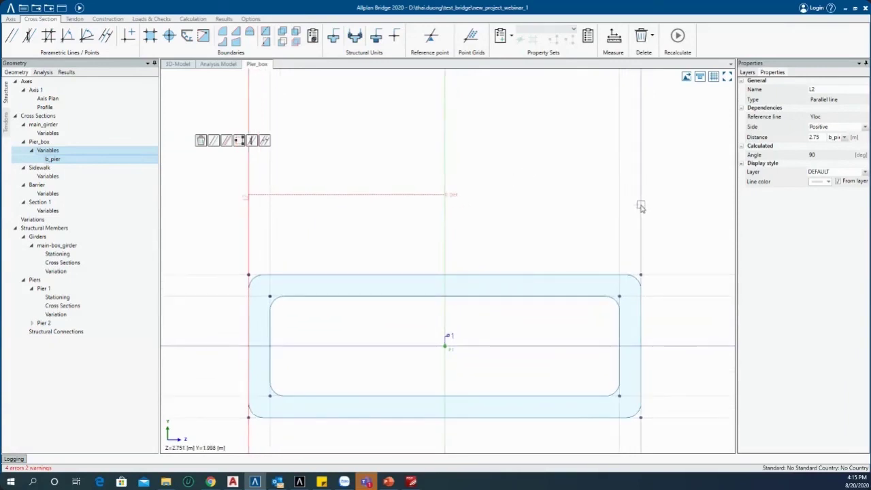
pyautogui.click(639, 206)
pyautogui.click(844, 137)
pyautogui.click(838, 158)
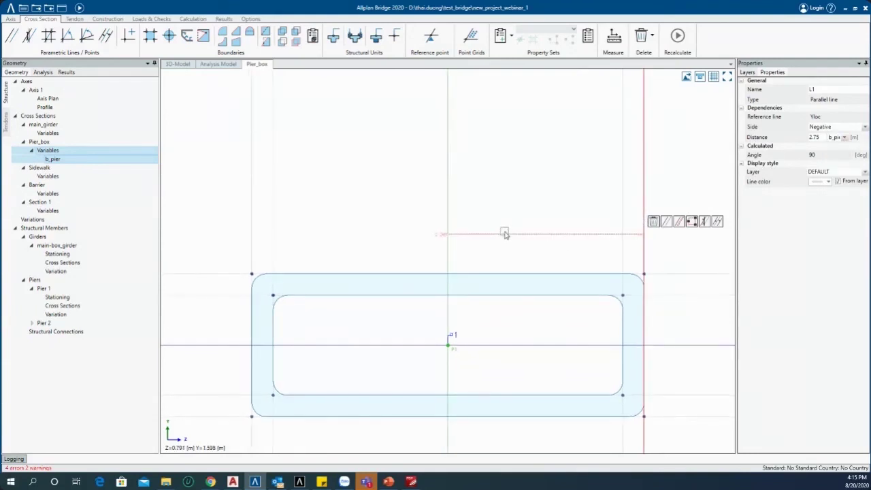
# - Try changing the offset of outer line L1 dynamically to test how b_pier drives both outer sides of Pier_box
pyautogui.scroll(-4, 499, 198)
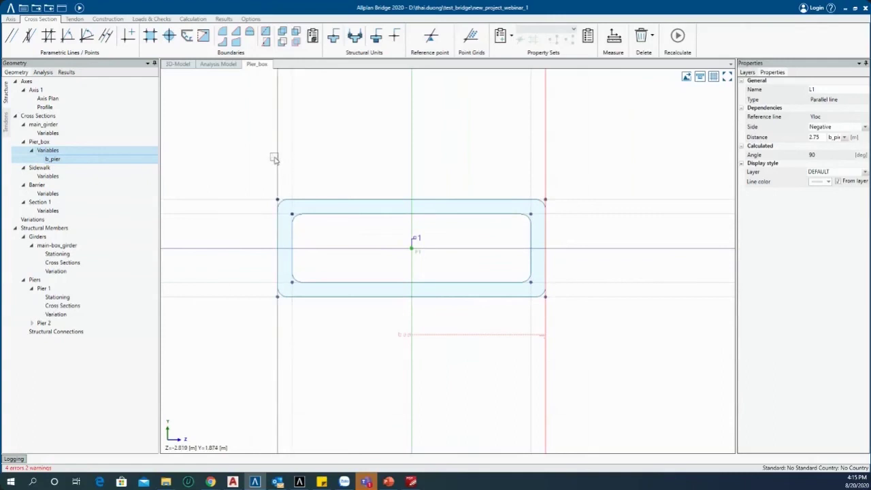
pyautogui.click(274, 155)
pyautogui.click(547, 157)
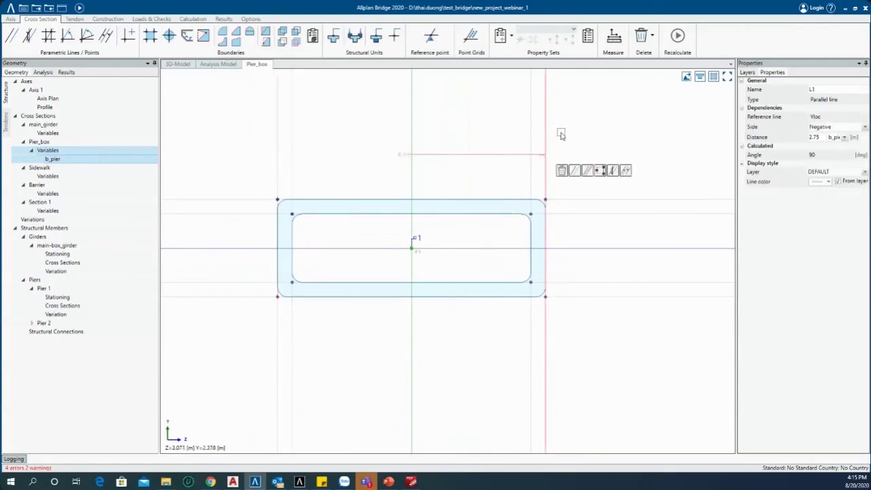
pyautogui.click(588, 171)
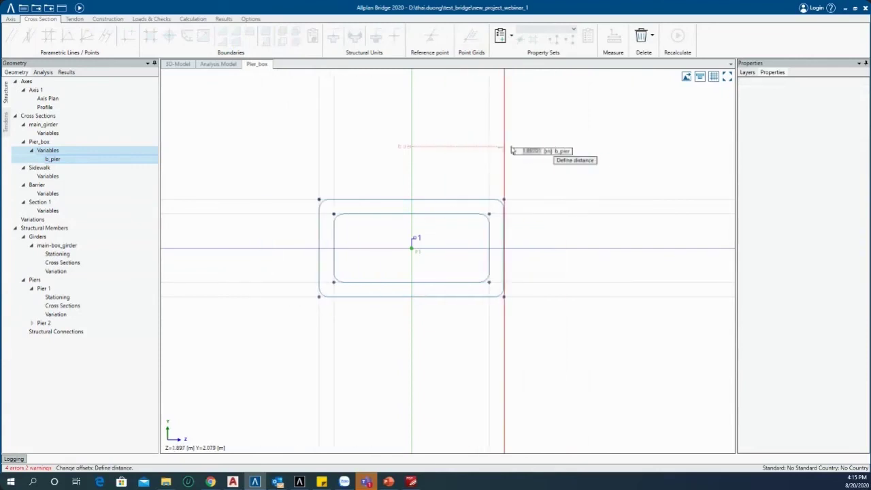
pyautogui.press('Return')
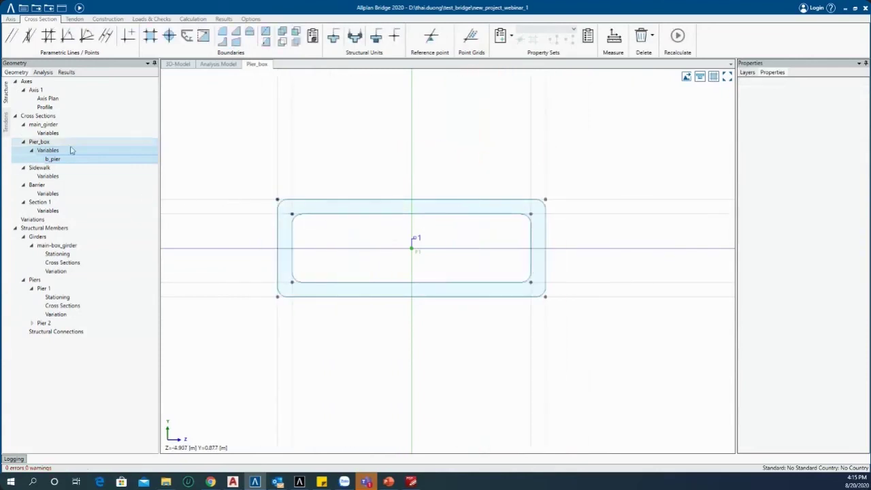
# - Create a new variation table and rename it fx_b_pier
pyautogui.rightClick(39, 220)
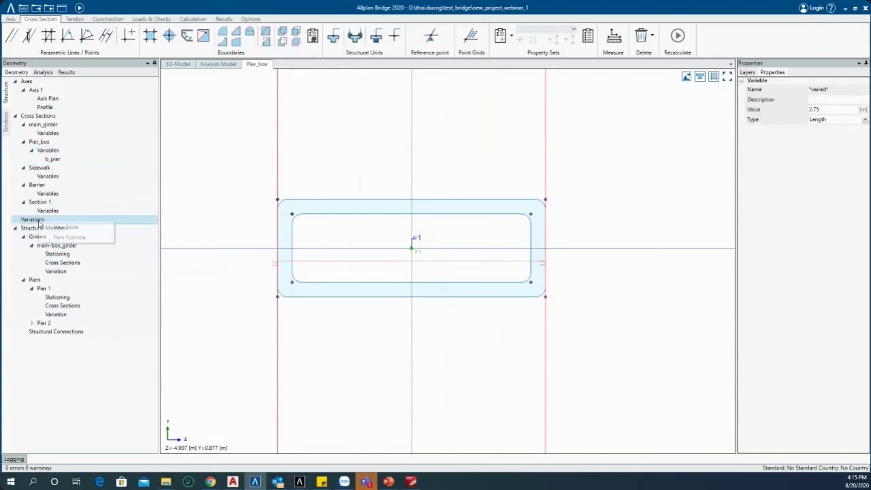
pyautogui.click(58, 228)
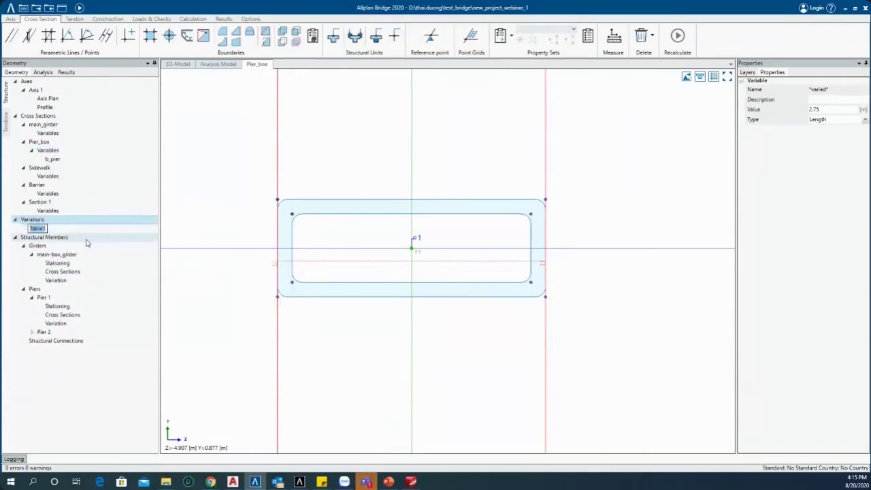
pyautogui.press('Return')
pyautogui.click(41, 230)
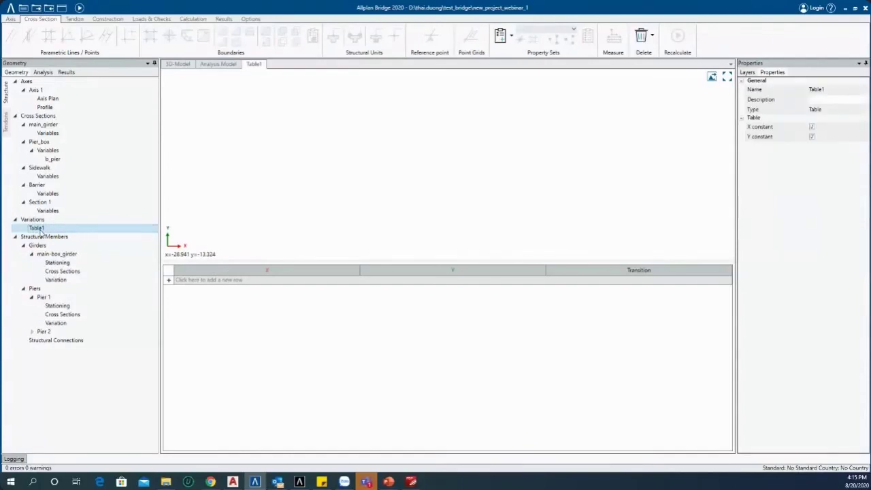
pyautogui.click(38, 228)
pyautogui.write('1')
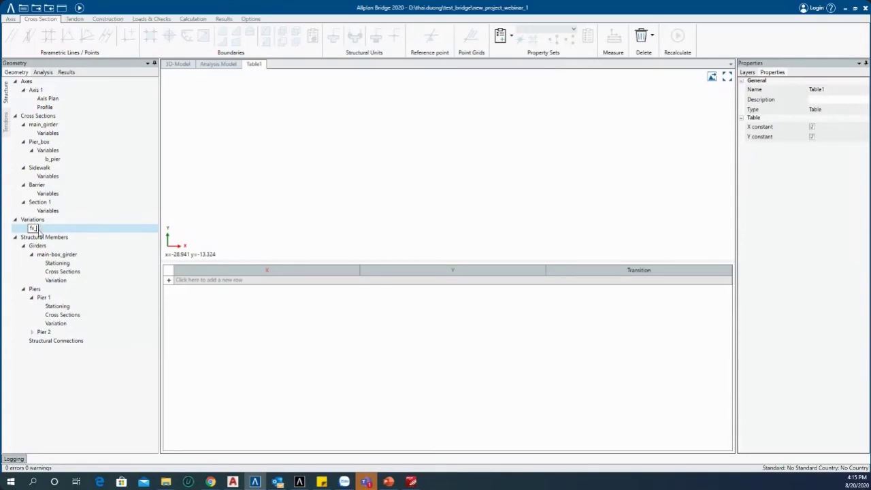
pyautogui.press('BackSpace')
pyautogui.press('BackSpace')
pyautogui.press('Return')
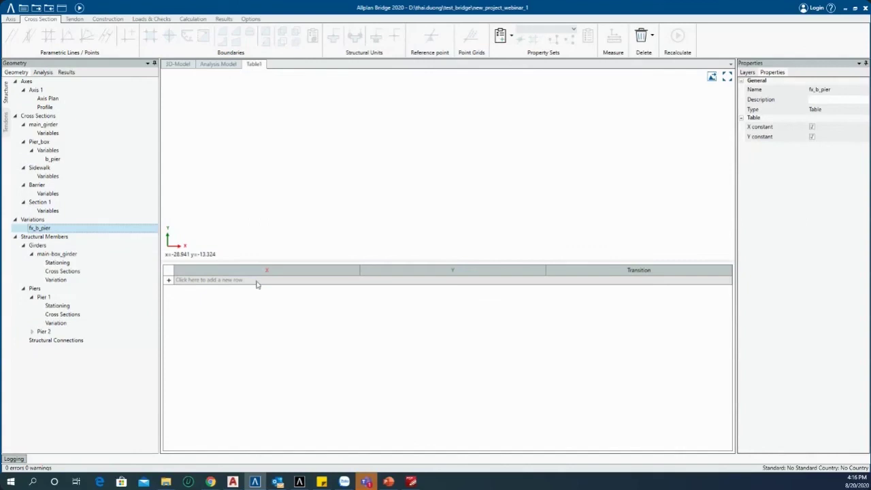
# - Check the stationing of Pier 1, and add rows to the fx_b_pier table with X values -15, -10 and 0
pyautogui.click(54, 307)
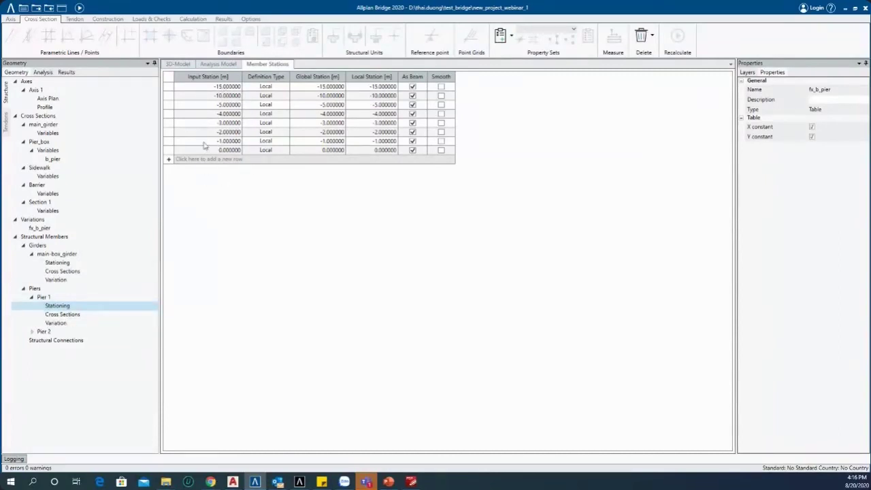
pyautogui.click(48, 229)
pyautogui.click(268, 281)
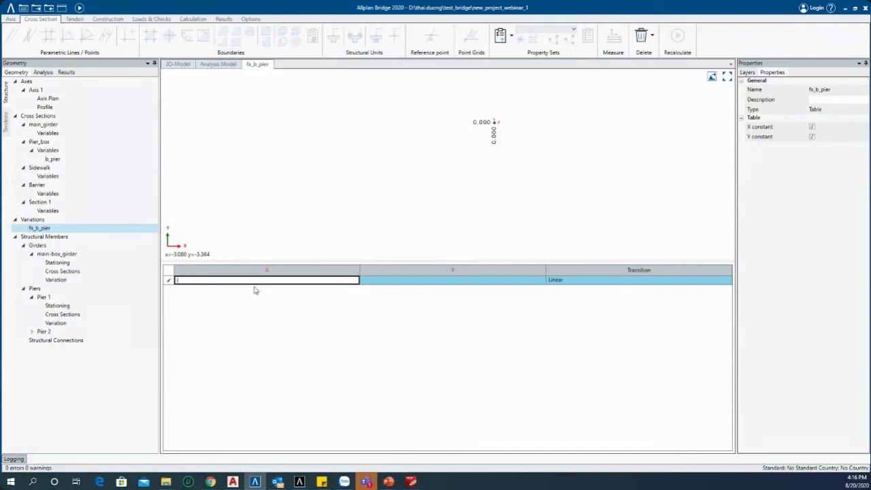
pyautogui.click(254, 291)
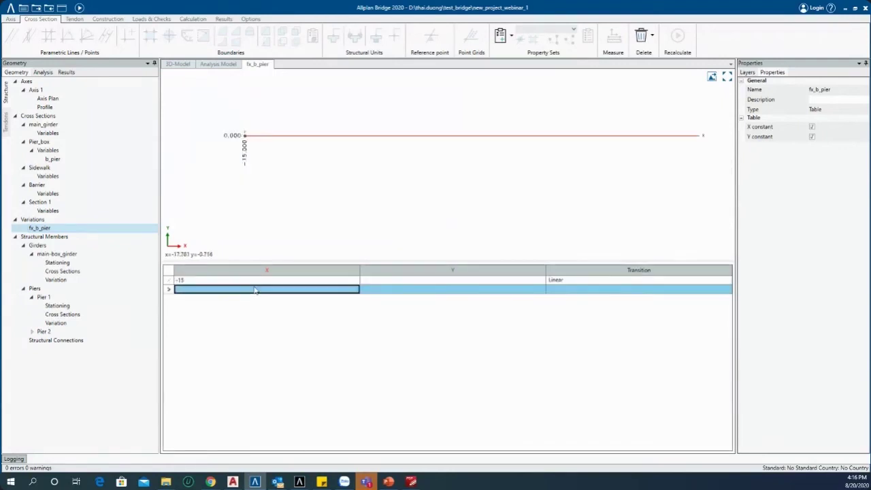
pyautogui.write('-10')
pyautogui.press('Return')
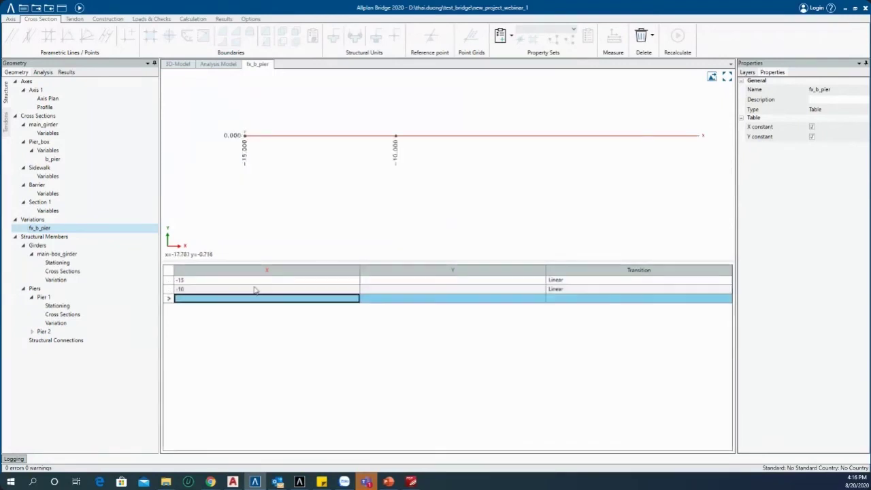
pyautogui.press('Return')
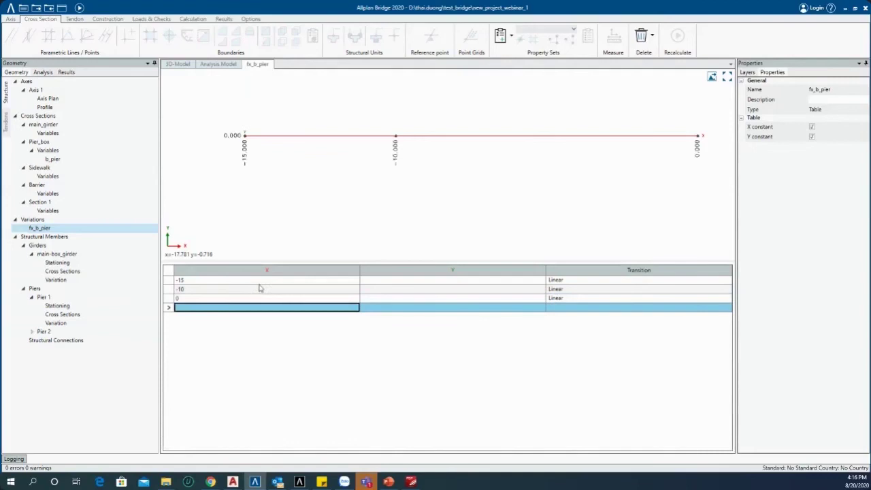
# - Set the Y value to 2.75 for the X = -15 row of the fx_b_pier table
pyautogui.click(385, 280)
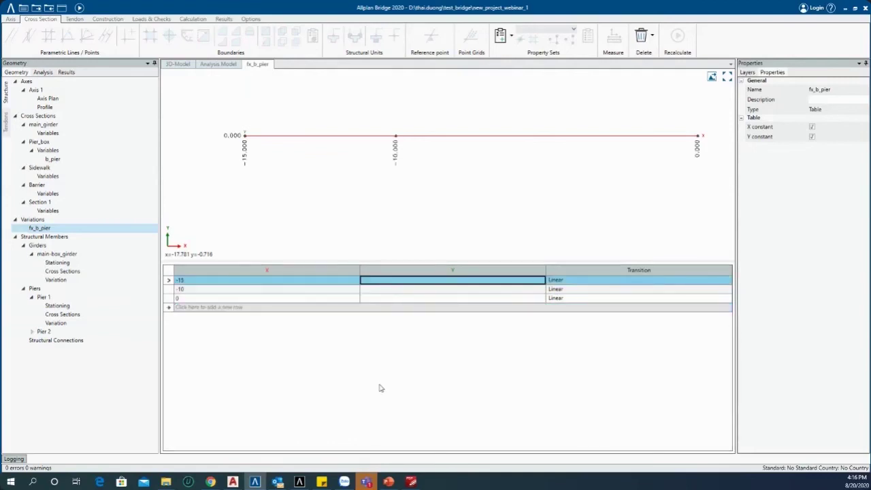
pyautogui.click(389, 281)
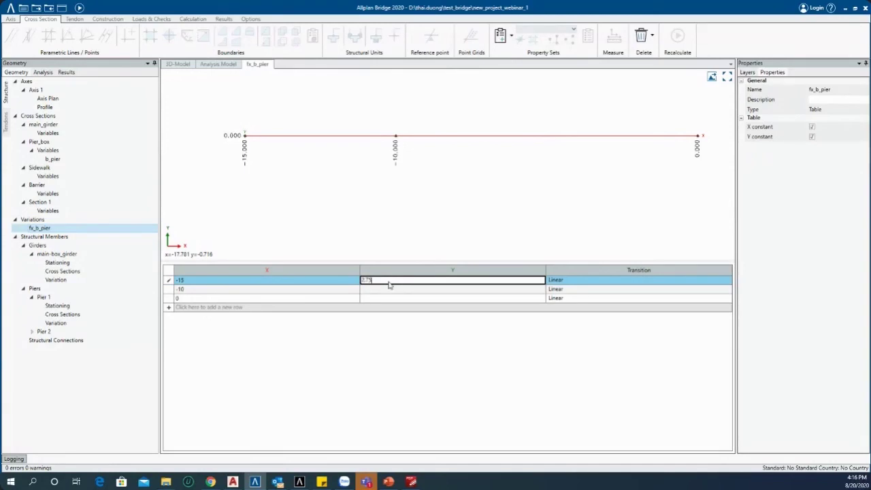
pyautogui.click(407, 292)
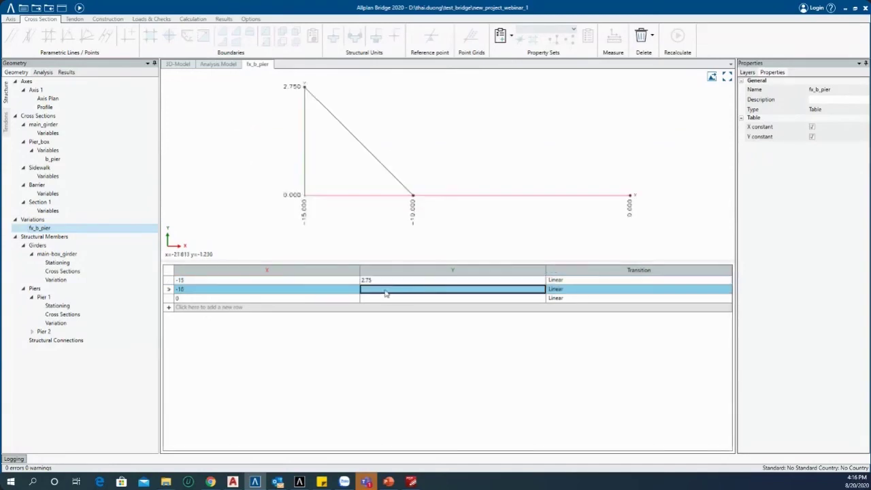